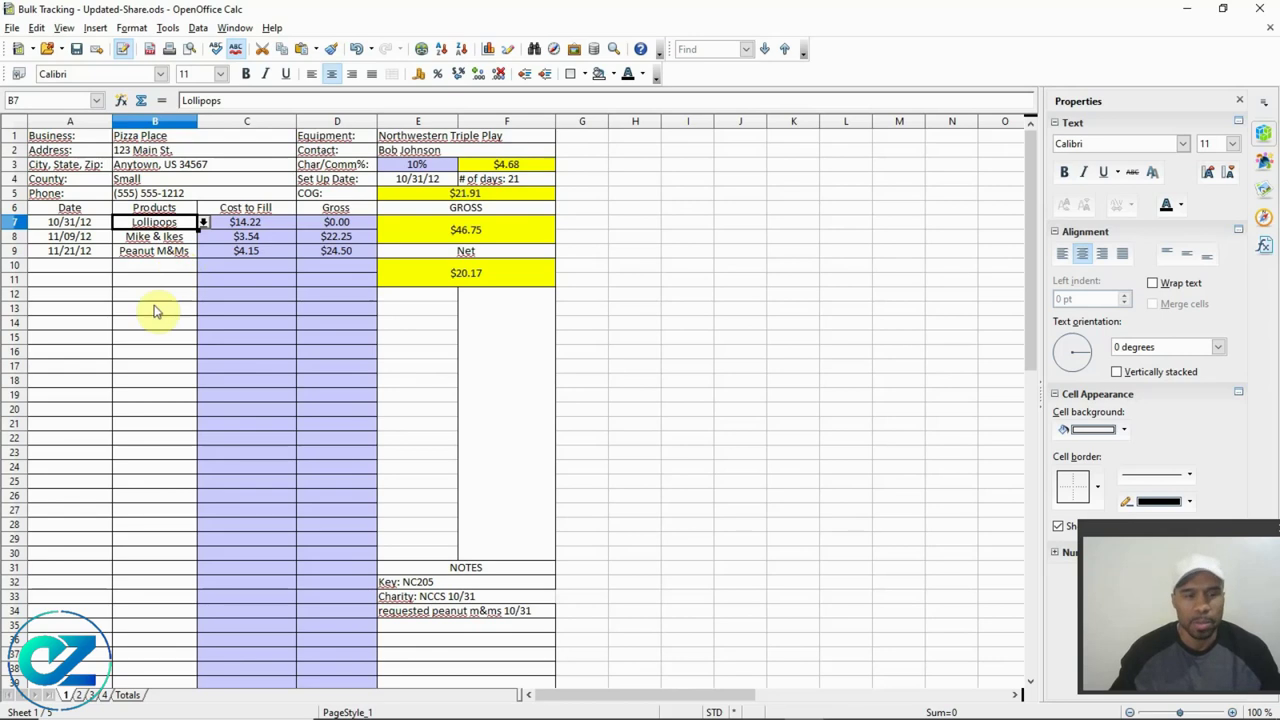
- Look through the numbered location sheets 1 to 4 and the Totals sheet
double_click(72, 696)
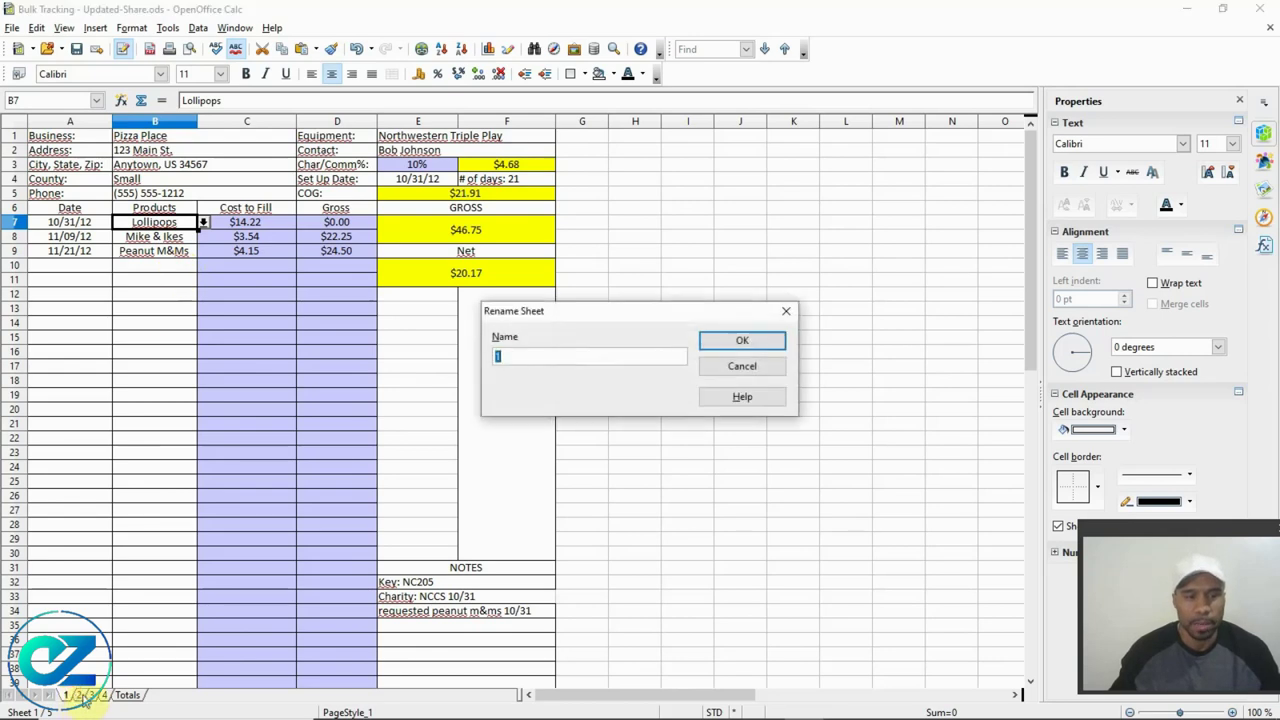
click(765, 366)
click(82, 696)
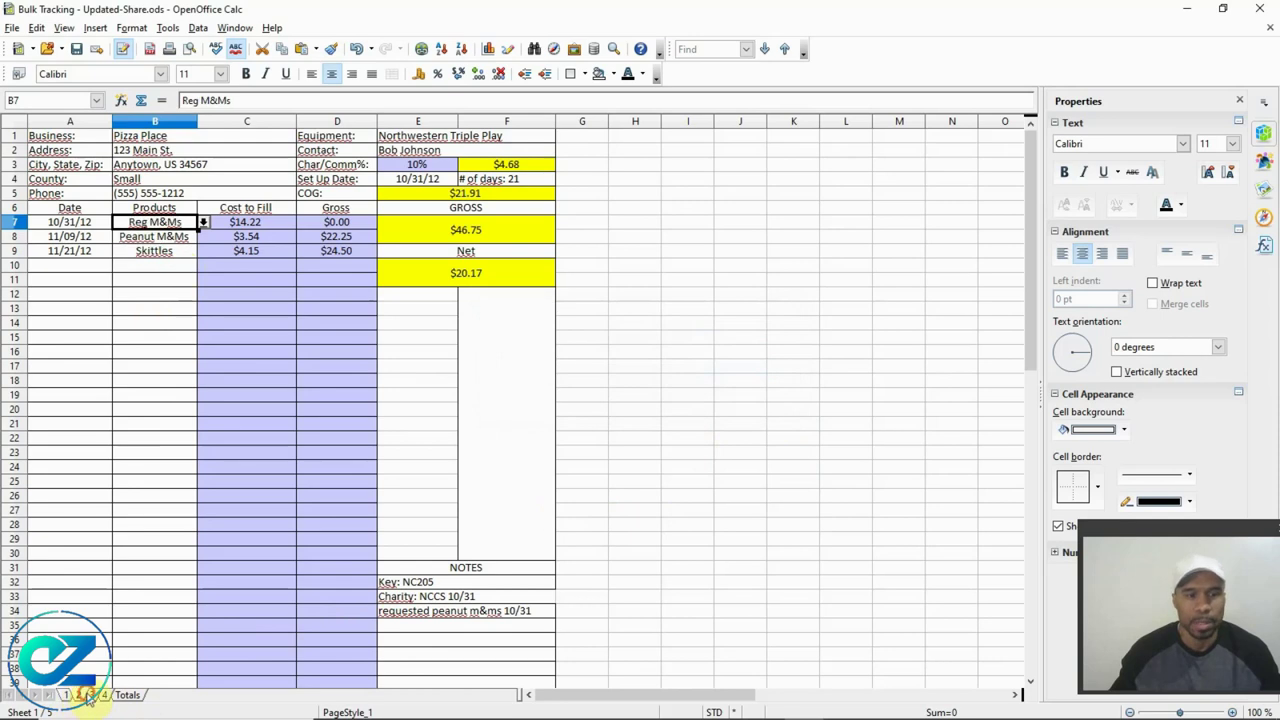
click(91, 697)
click(106, 697)
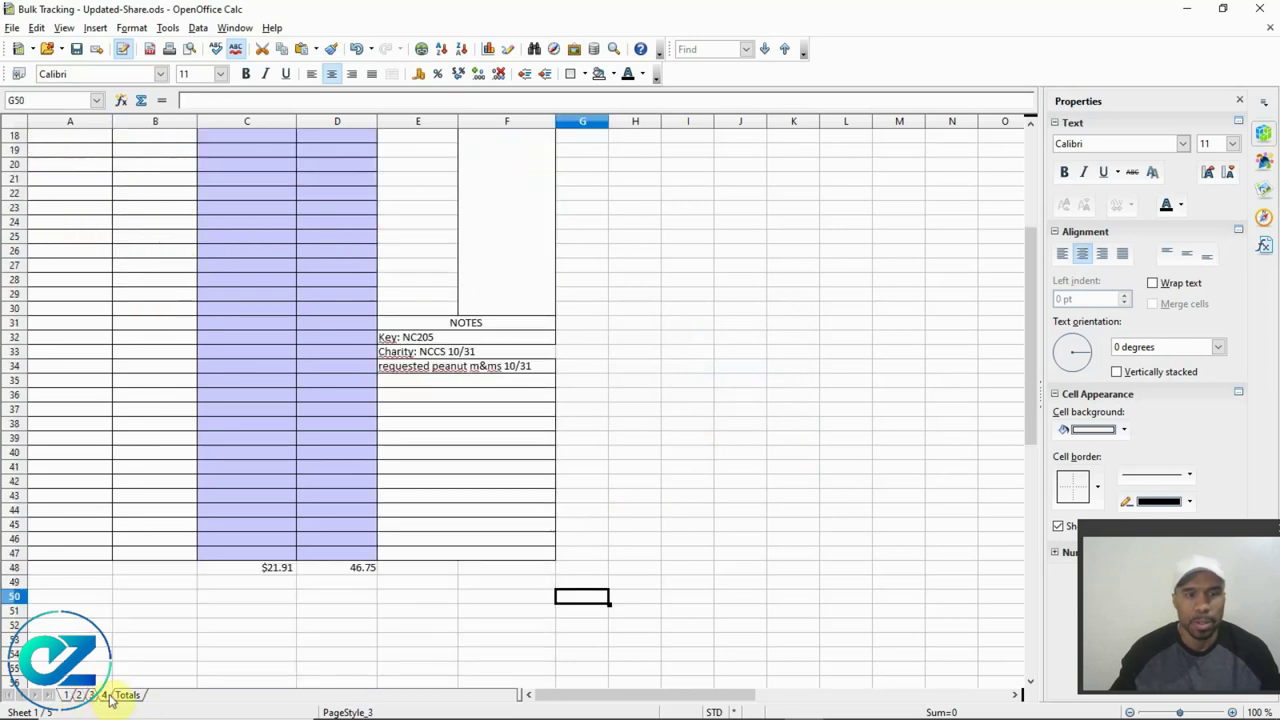
scroll(206, 371, up, 6)
click(336, 236)
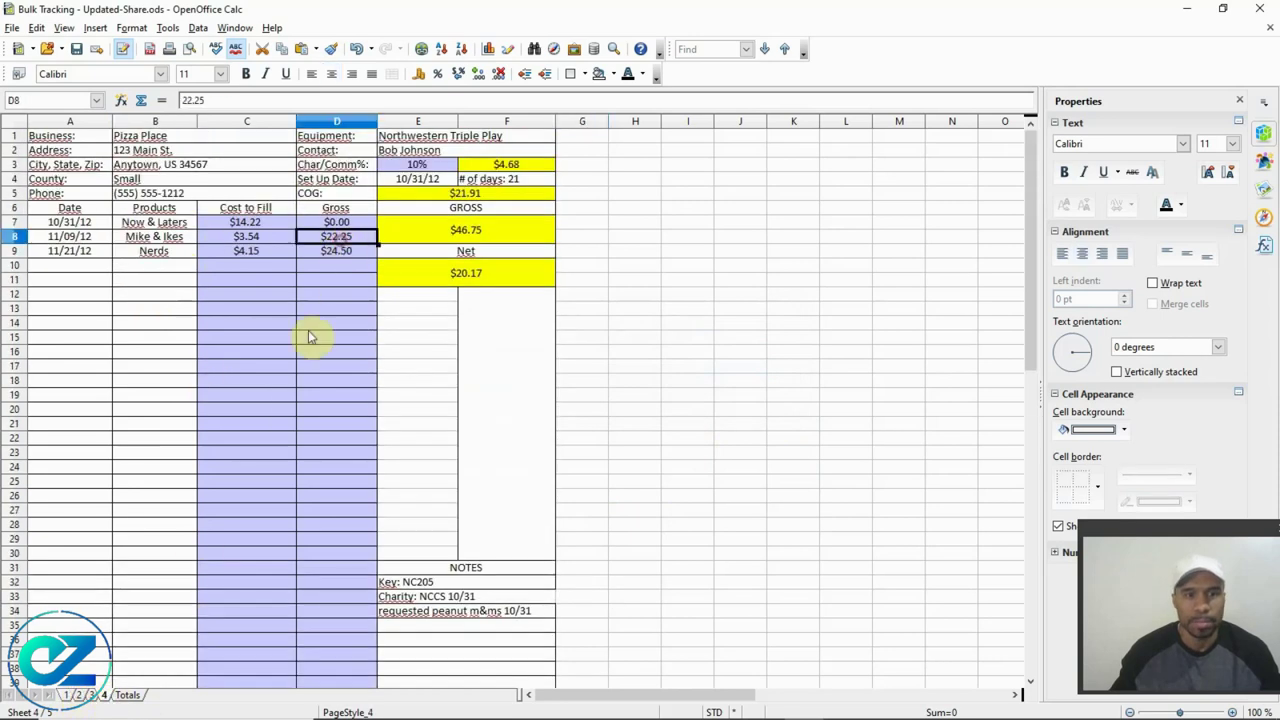
click(127, 694)
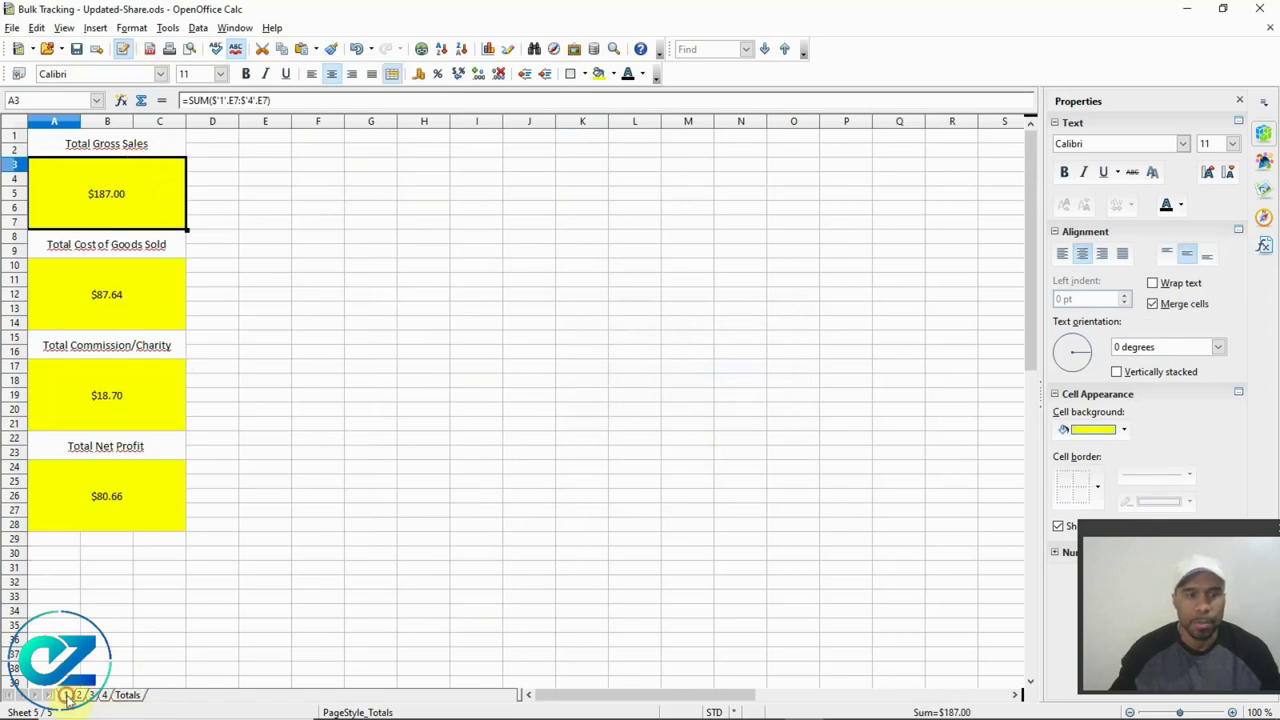
- On sheet 1, examine the business name, address, city, county and phone fields
click(66, 694)
click(78, 140)
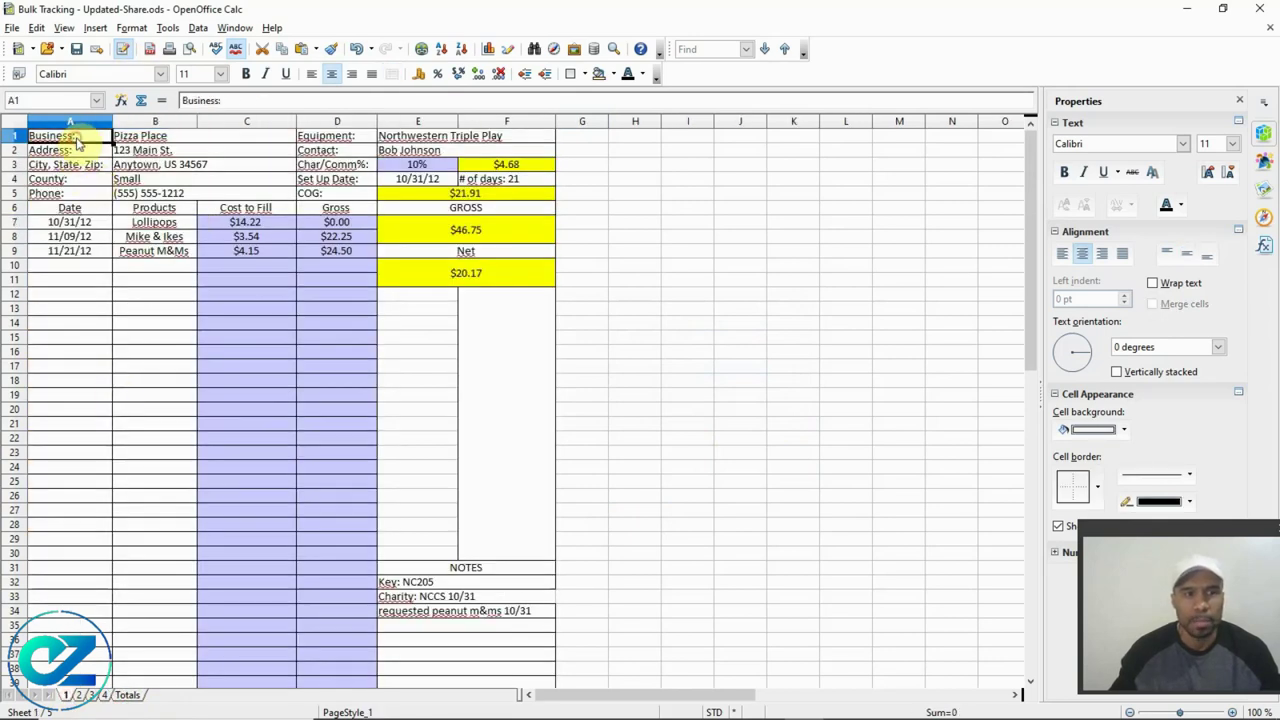
click(126, 136)
click(103, 152)
click(125, 150)
click(94, 166)
click(148, 166)
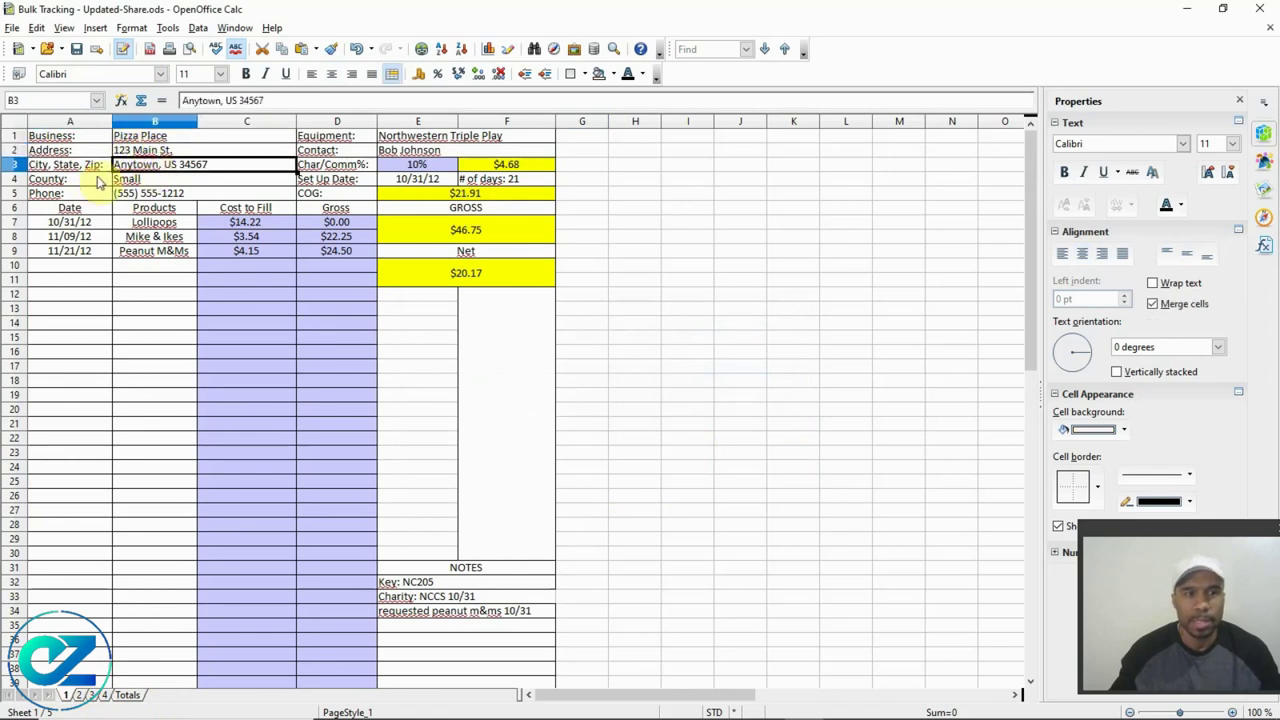
click(92, 179)
click(134, 180)
click(92, 193)
click(143, 194)
- Examine sheet 1's equipment, contact, charity/commission percentage, set-up date and number-of-days fields
click(349, 140)
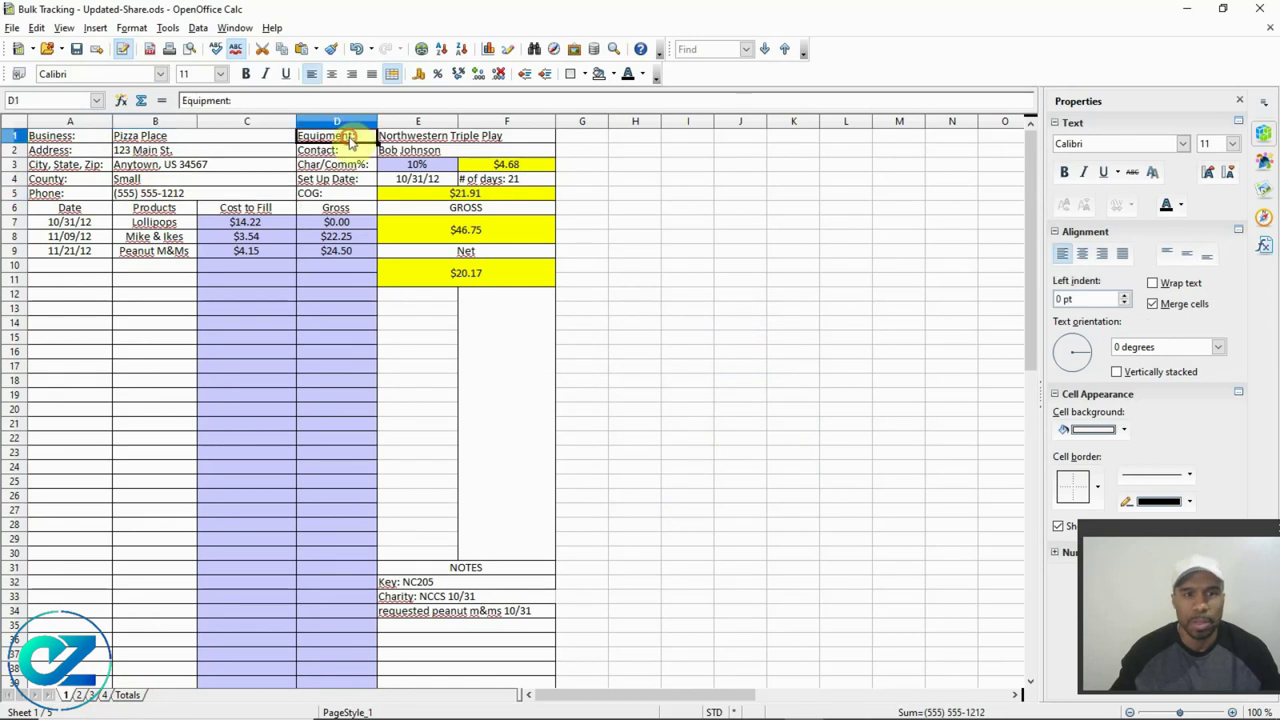
click(418, 136)
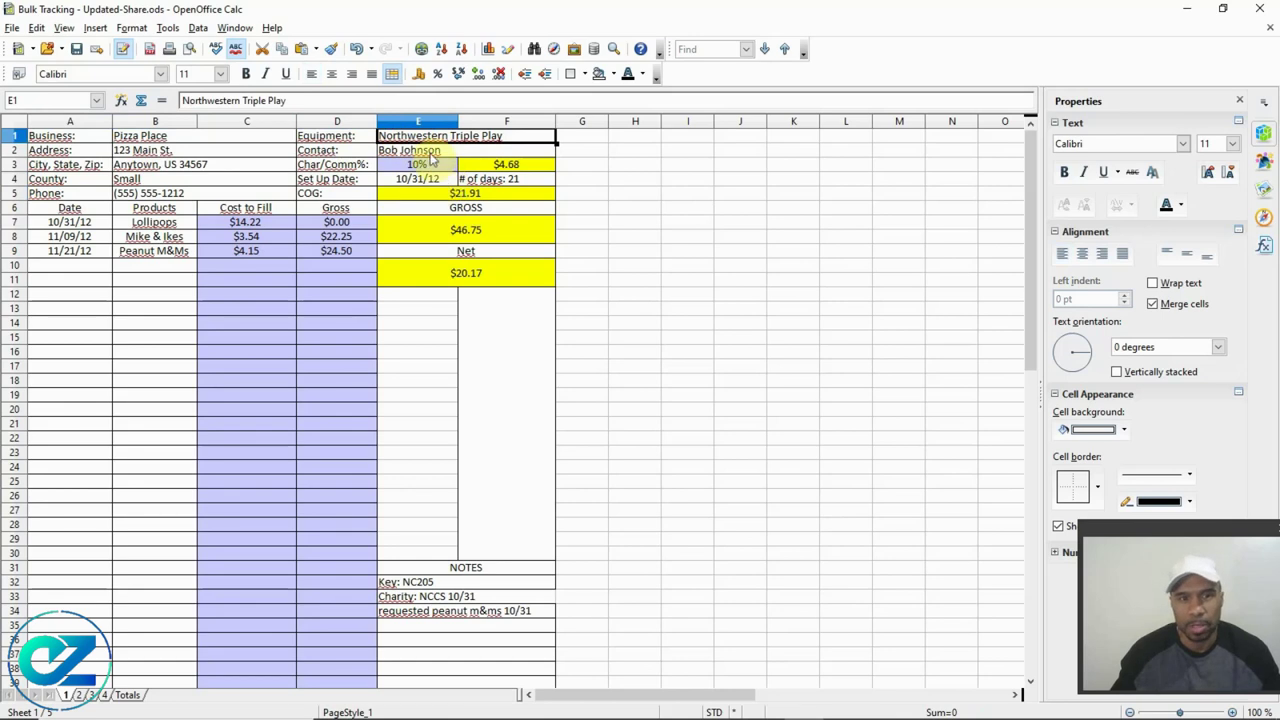
click(428, 152)
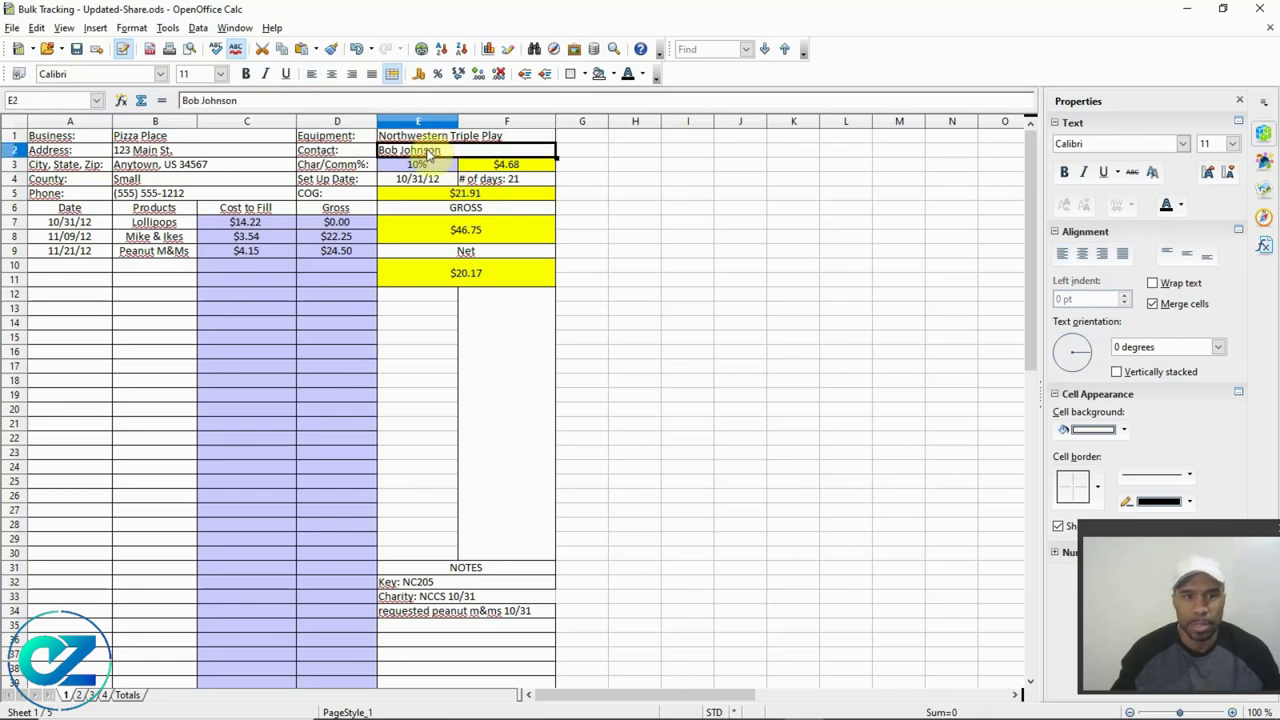
click(350, 165)
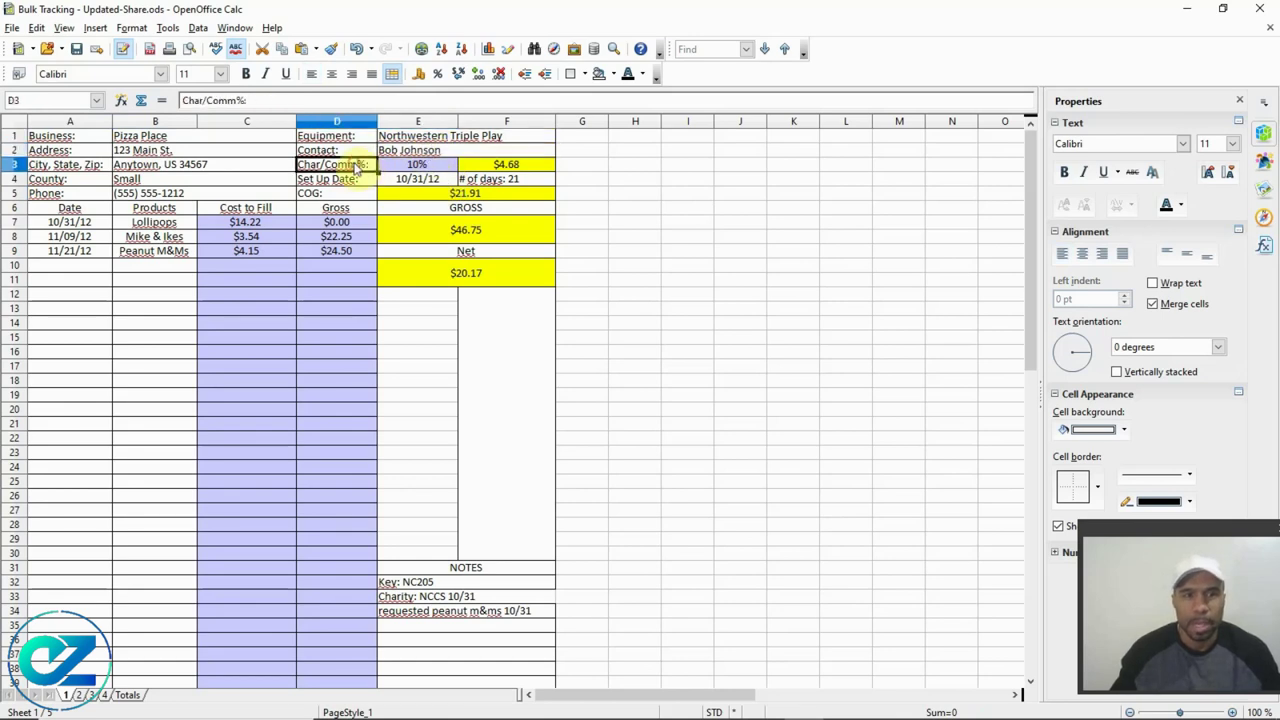
click(413, 165)
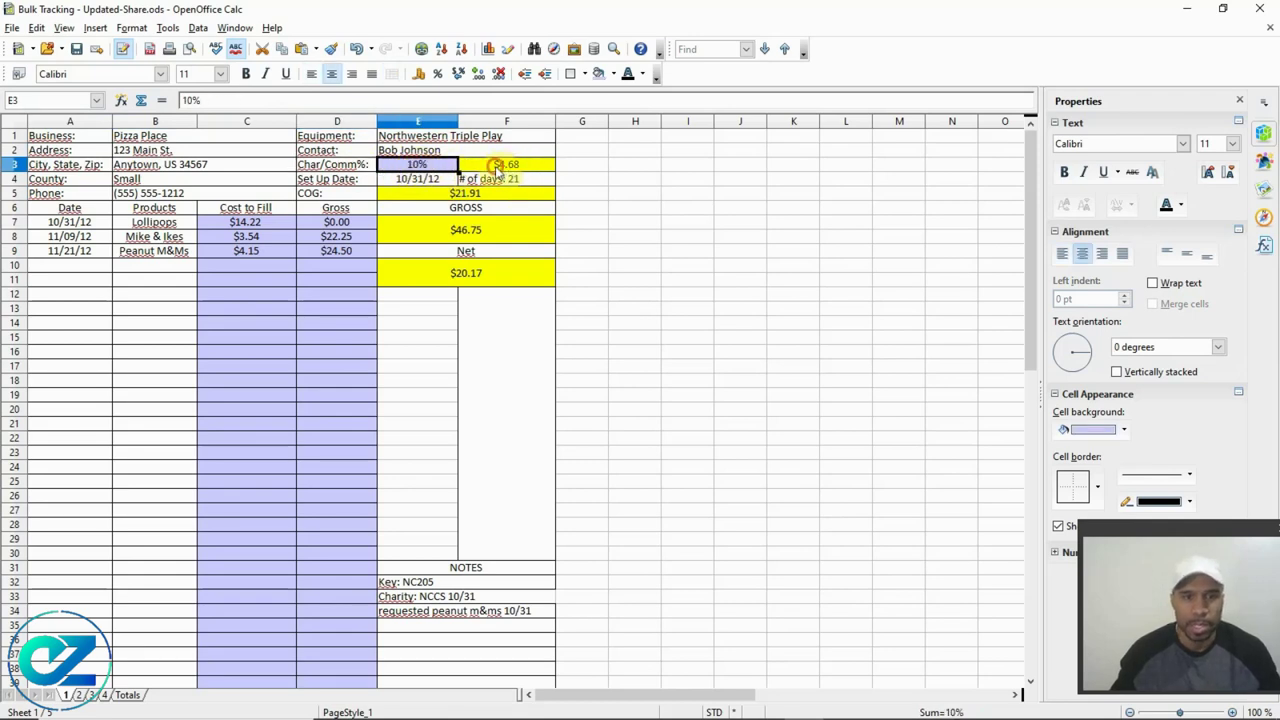
click(497, 166)
click(356, 180)
click(400, 183)
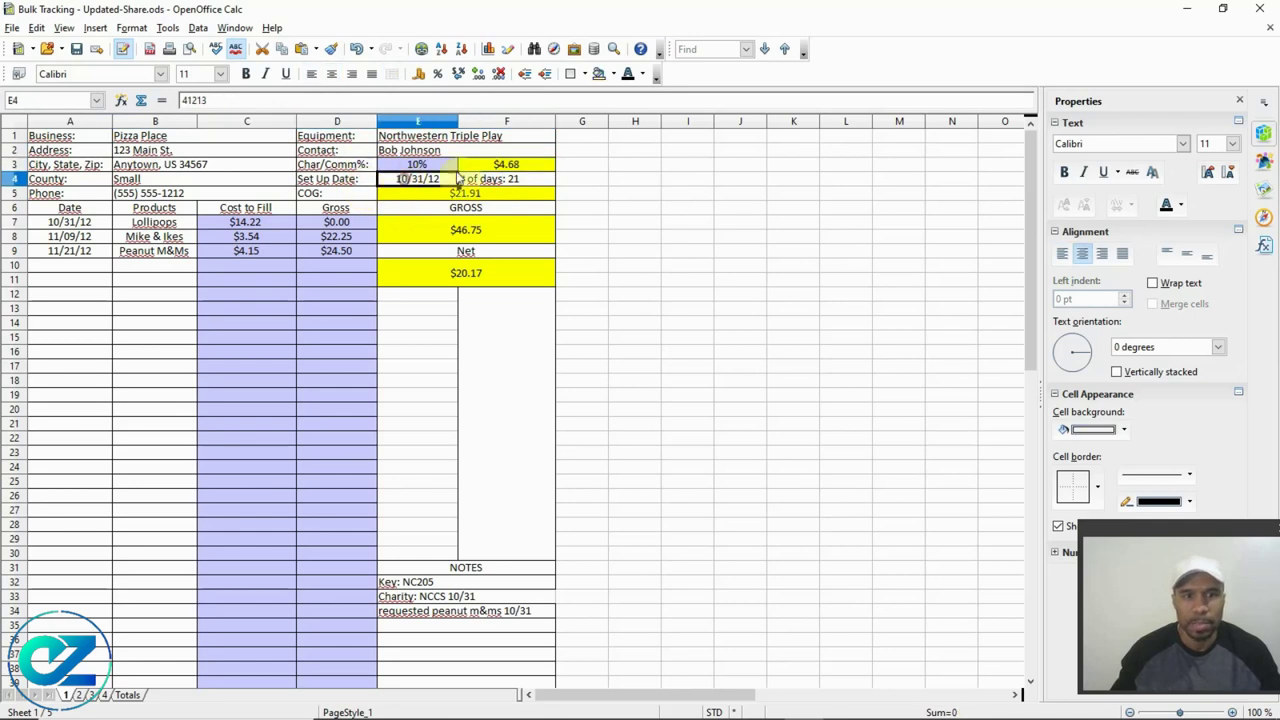
click(471, 178)
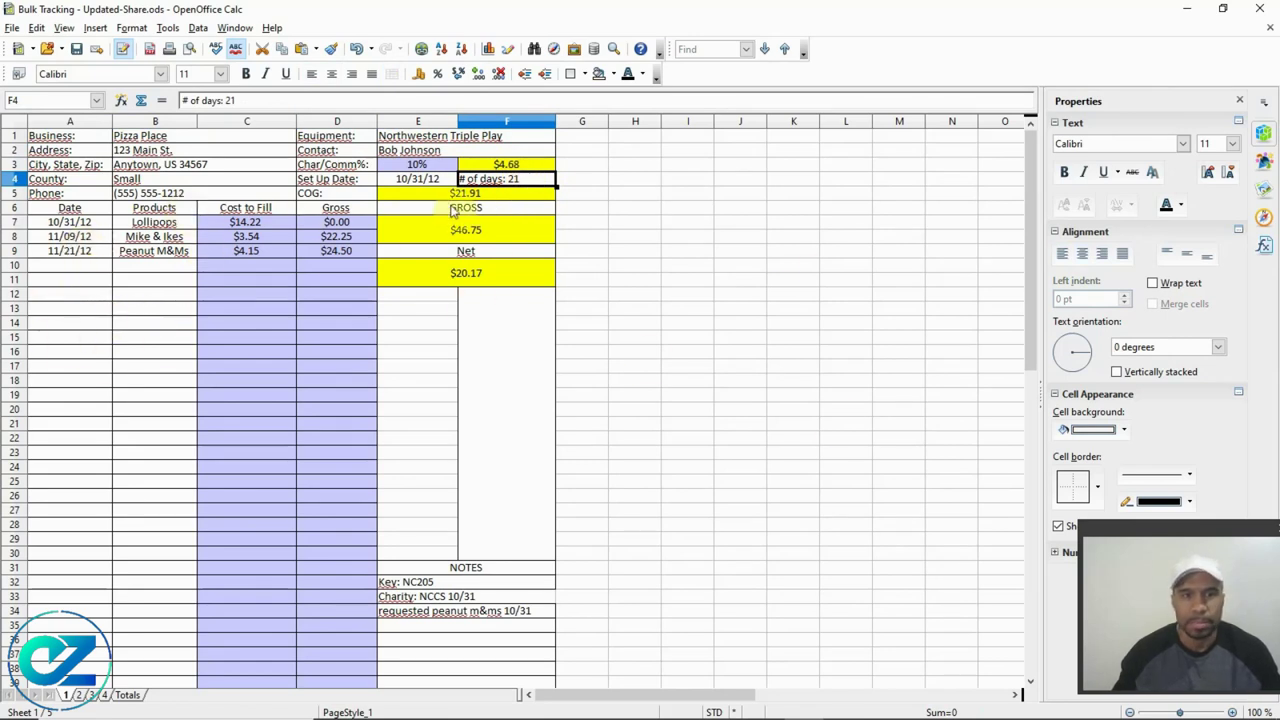
- Review the service dates and products recorded in rows 7 to 9 of sheet 1
click(79, 223)
click(76, 237)
click(75, 251)
click(75, 279)
click(158, 223)
click(157, 237)
click(160, 251)
- Review the Cost to Fill and Gross entries in rows 7 to 9 and the empty cells beneath them
click(260, 225)
click(250, 237)
click(250, 251)
click(253, 270)
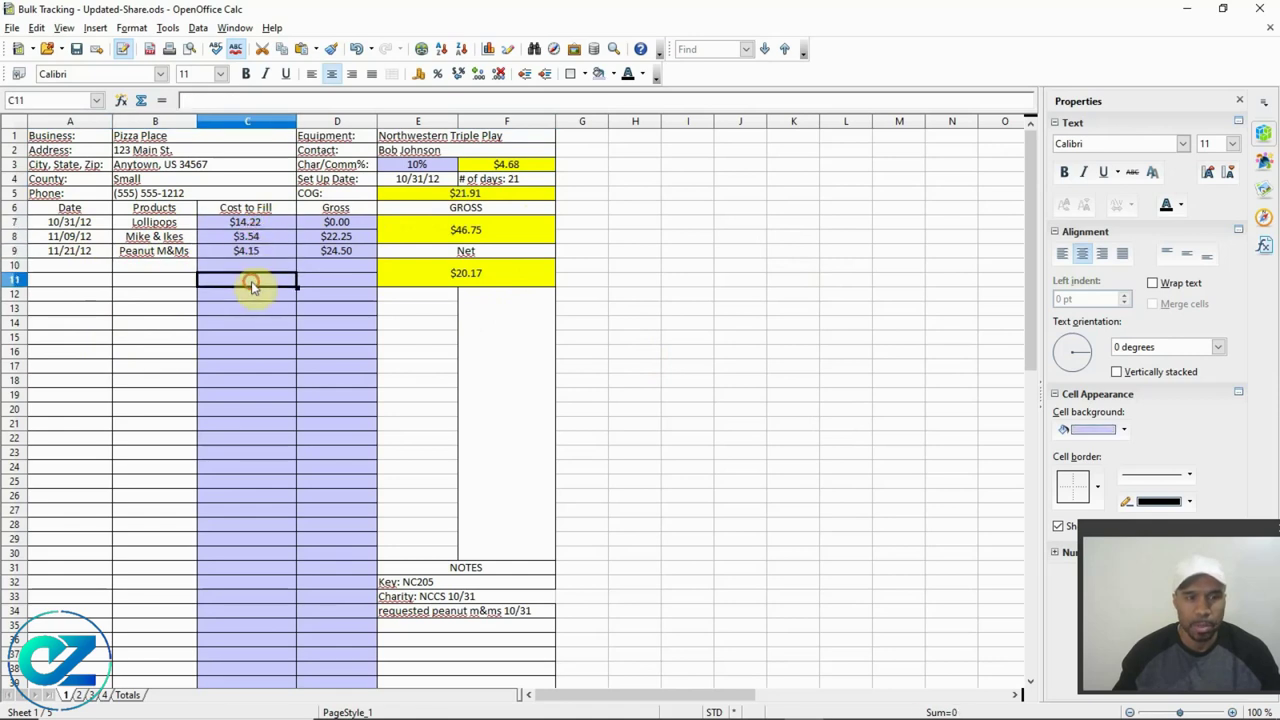
click(272, 224)
click(333, 223)
click(333, 237)
click(333, 251)
click(335, 285)
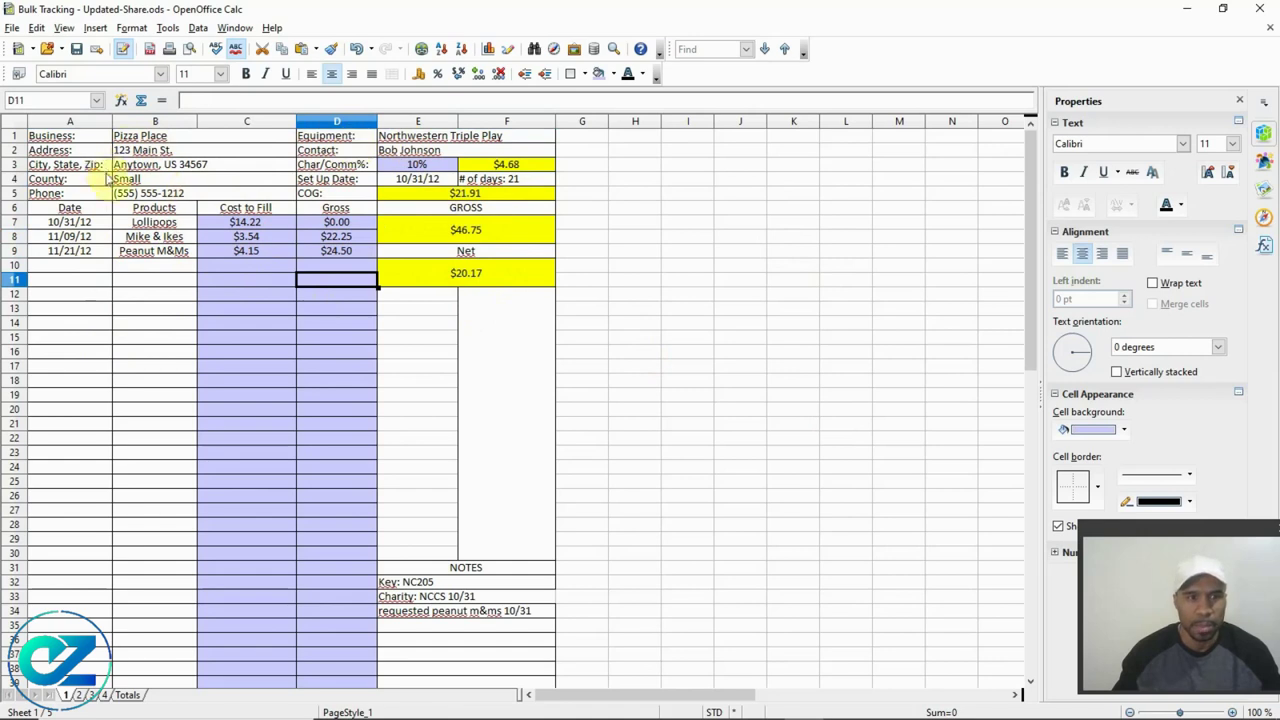
- Set the date in cell A7 to 1-27-20
click(78, 223)
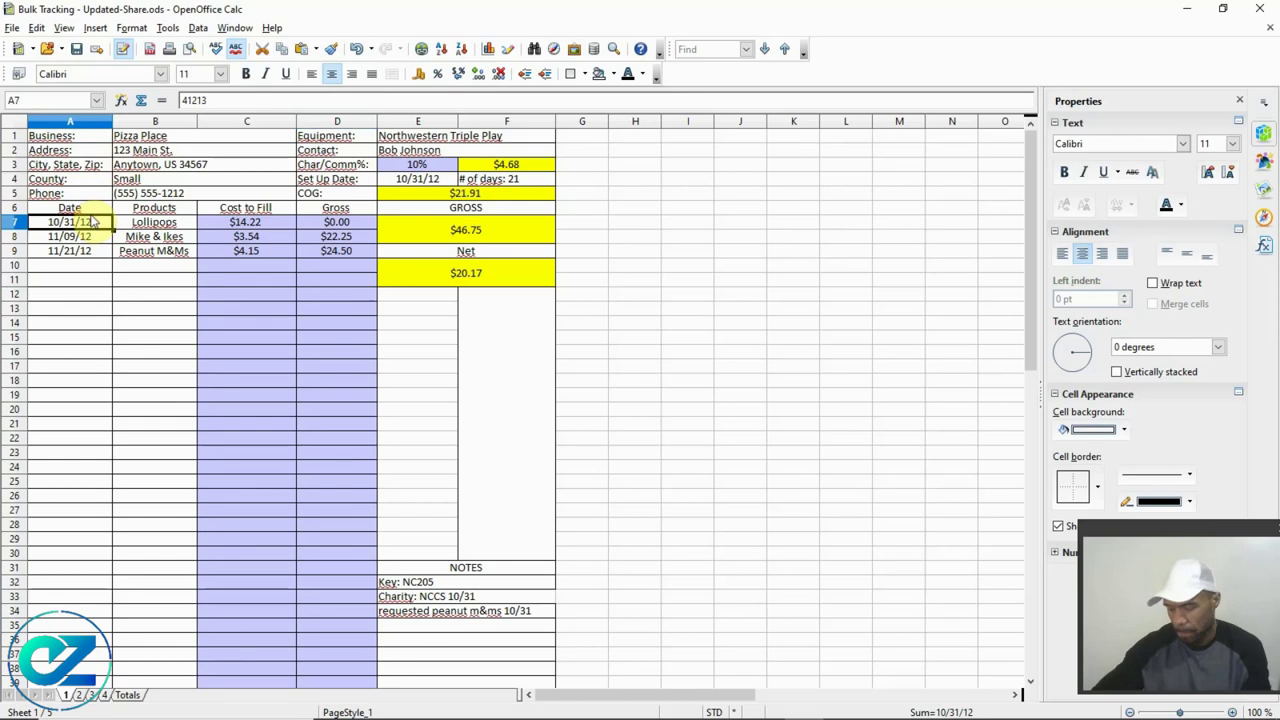
text(1-2)
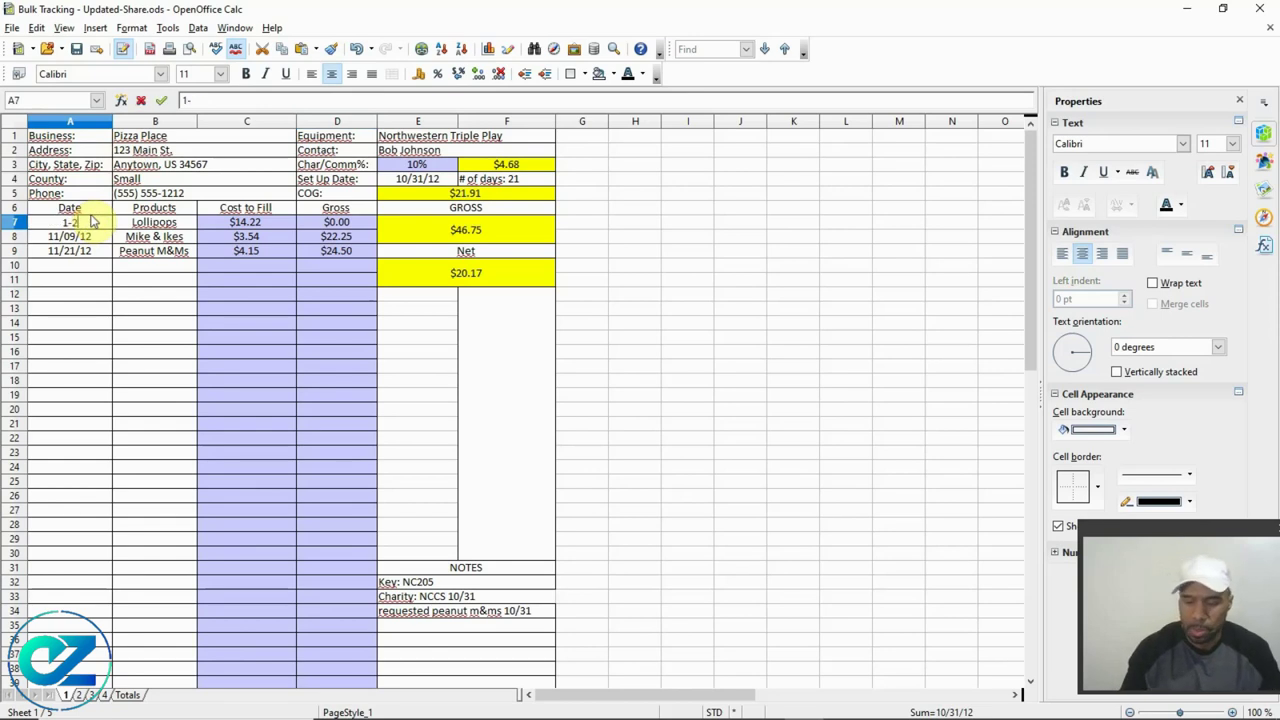
text(7-20)
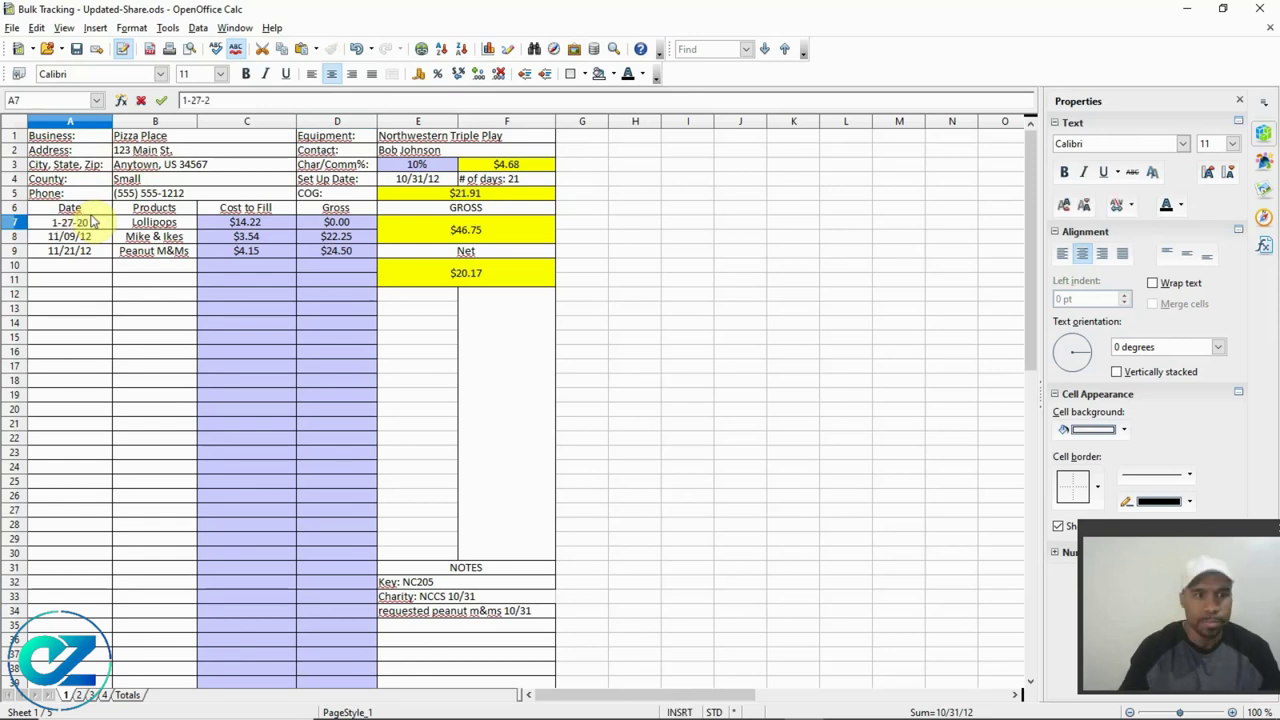
key(Return)
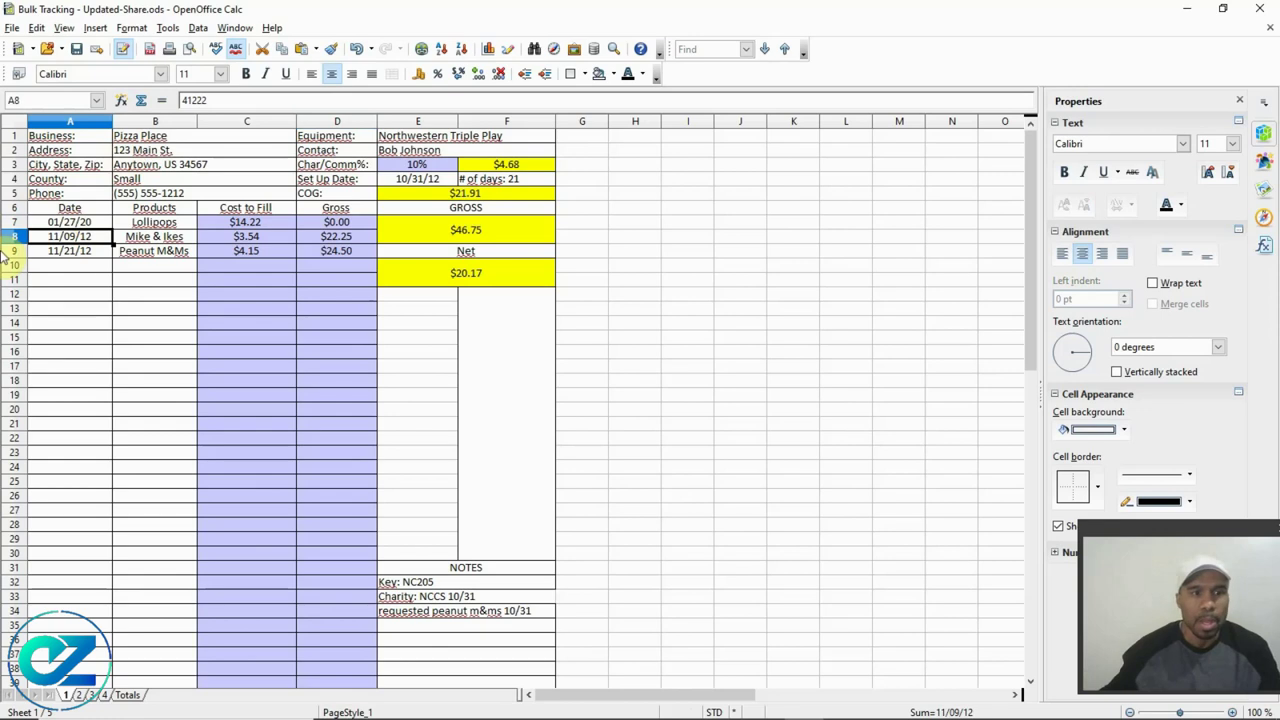
- Try to enter "Sample Item" as the product in cell B7
click(136, 222)
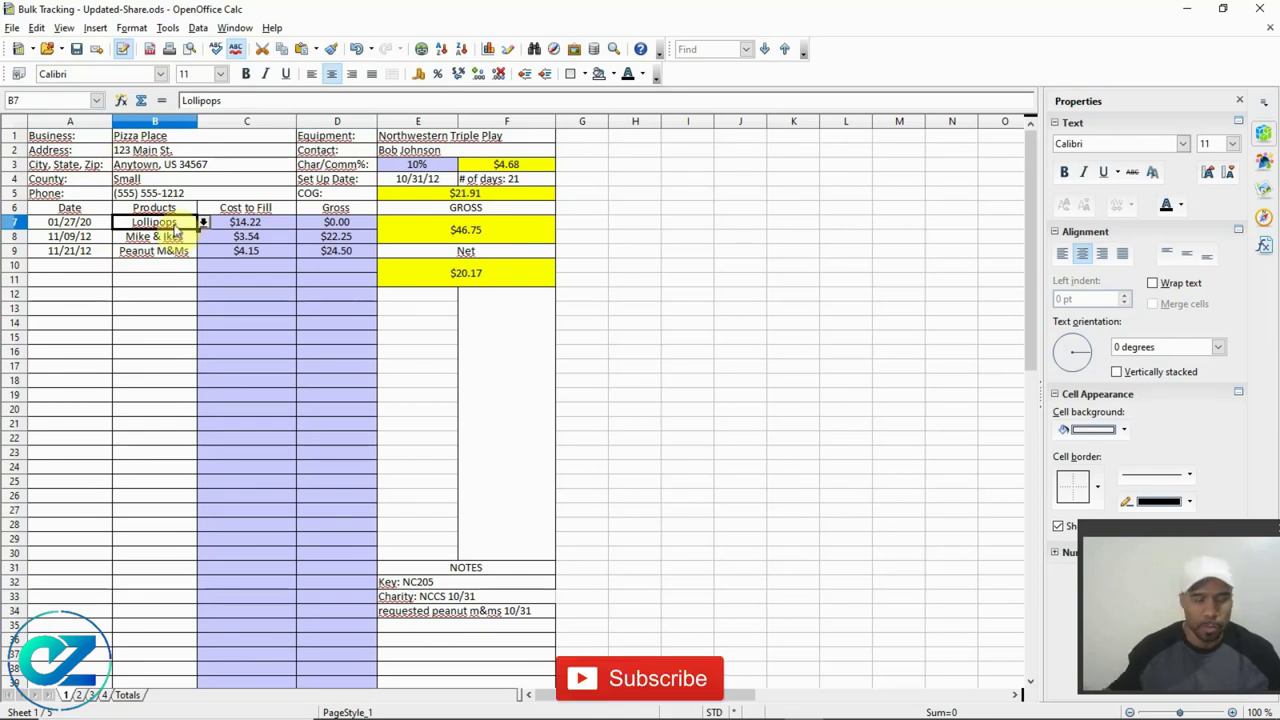
text(Sam)
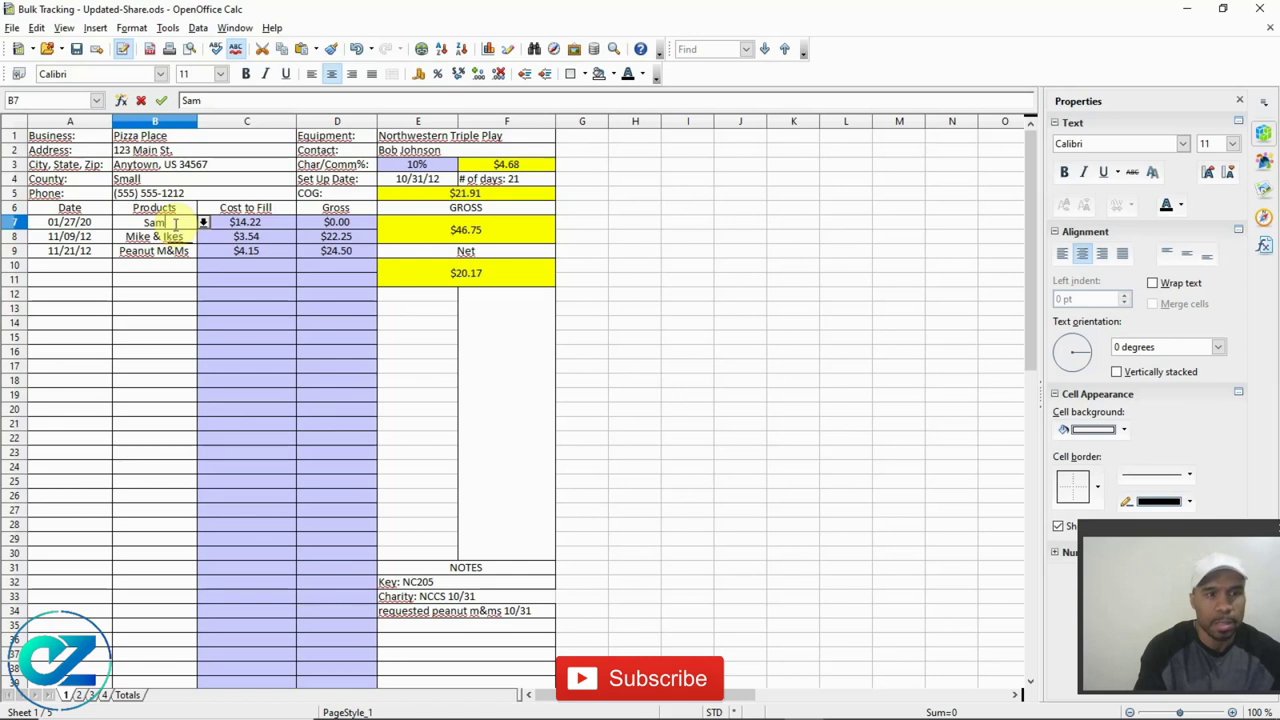
text(ple Item)
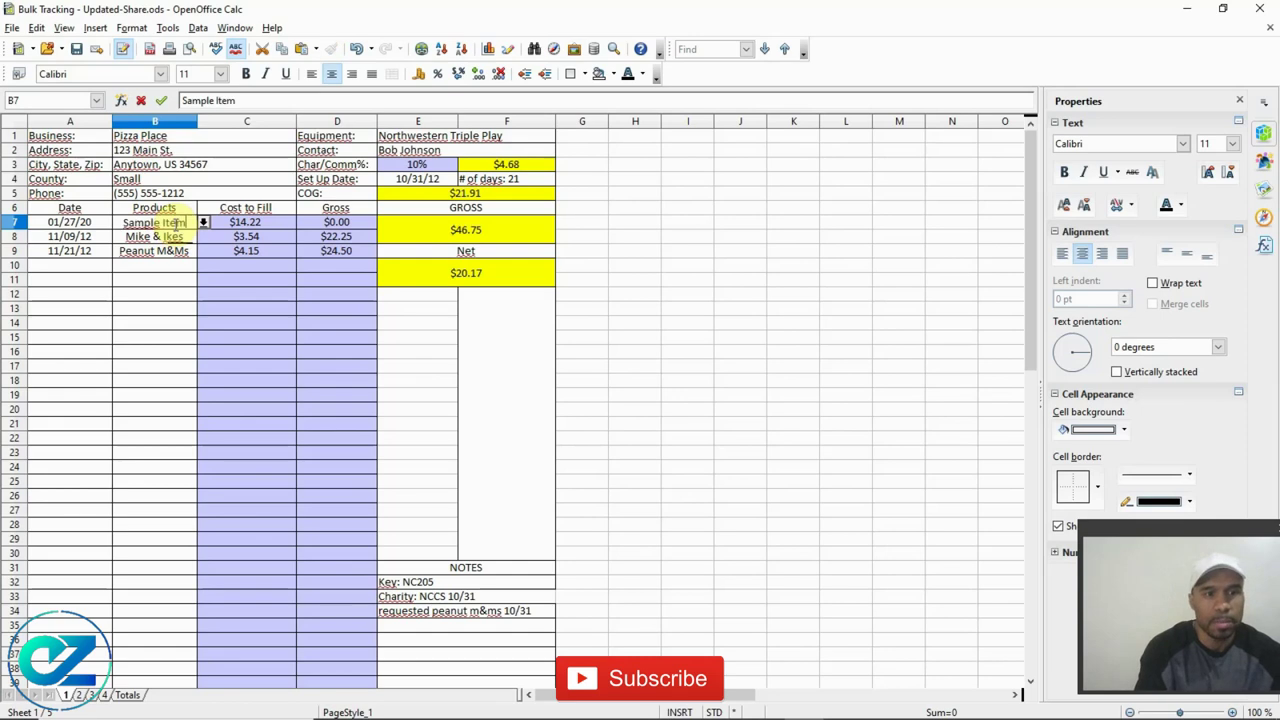
key(Return)
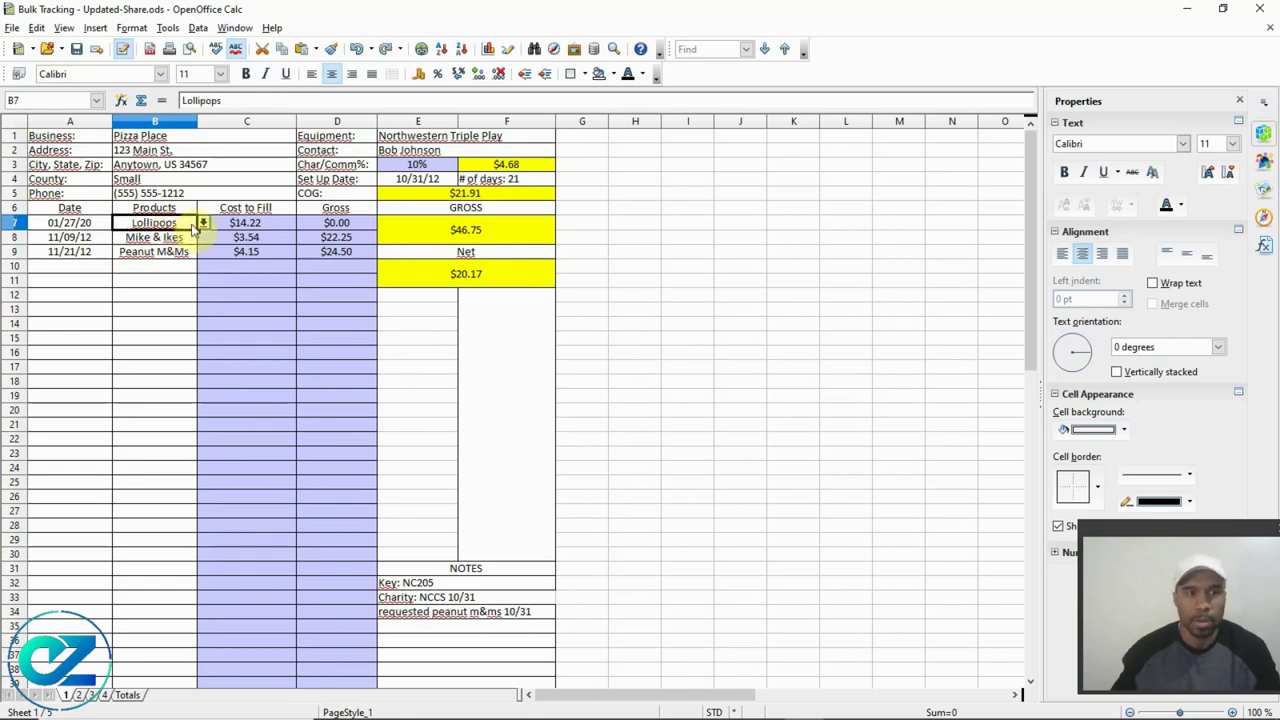
- Examine the product cells in column B and browse the choices available for cell B7
click(178, 240)
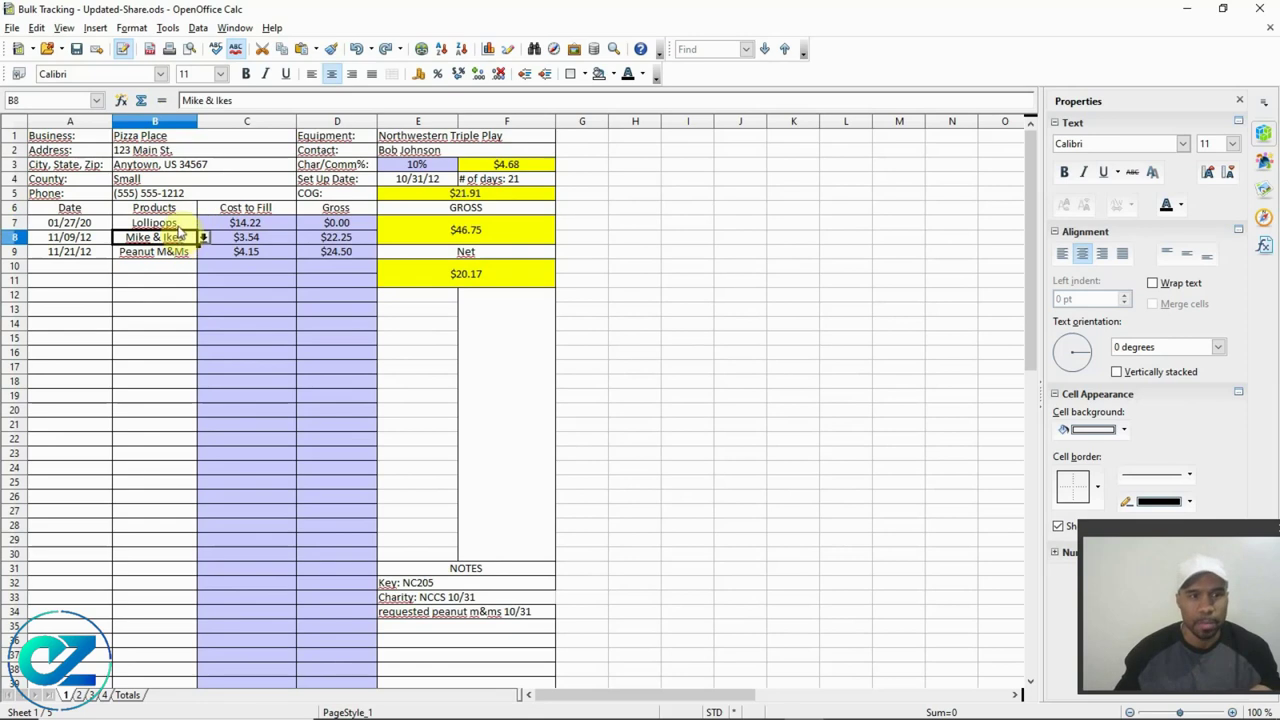
click(180, 253)
click(184, 266)
click(188, 223)
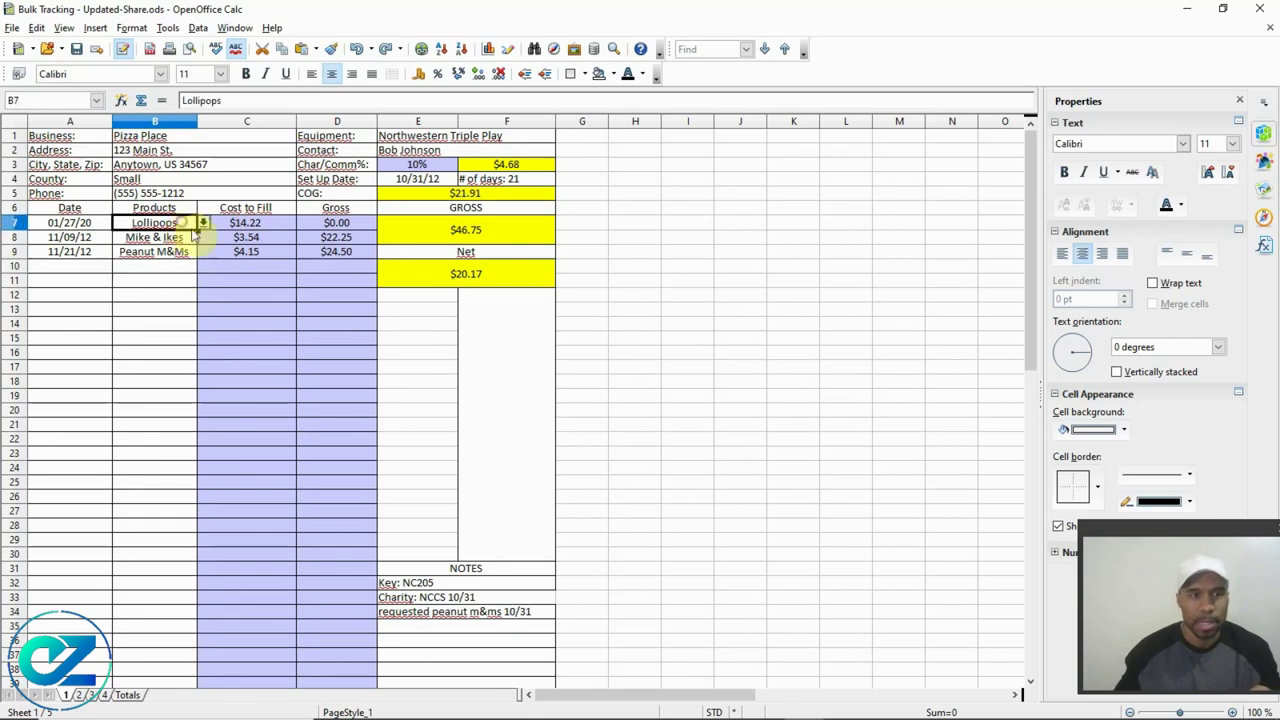
click(203, 223)
scroll(145, 288, down, 2)
scroll(145, 285, up, 2)
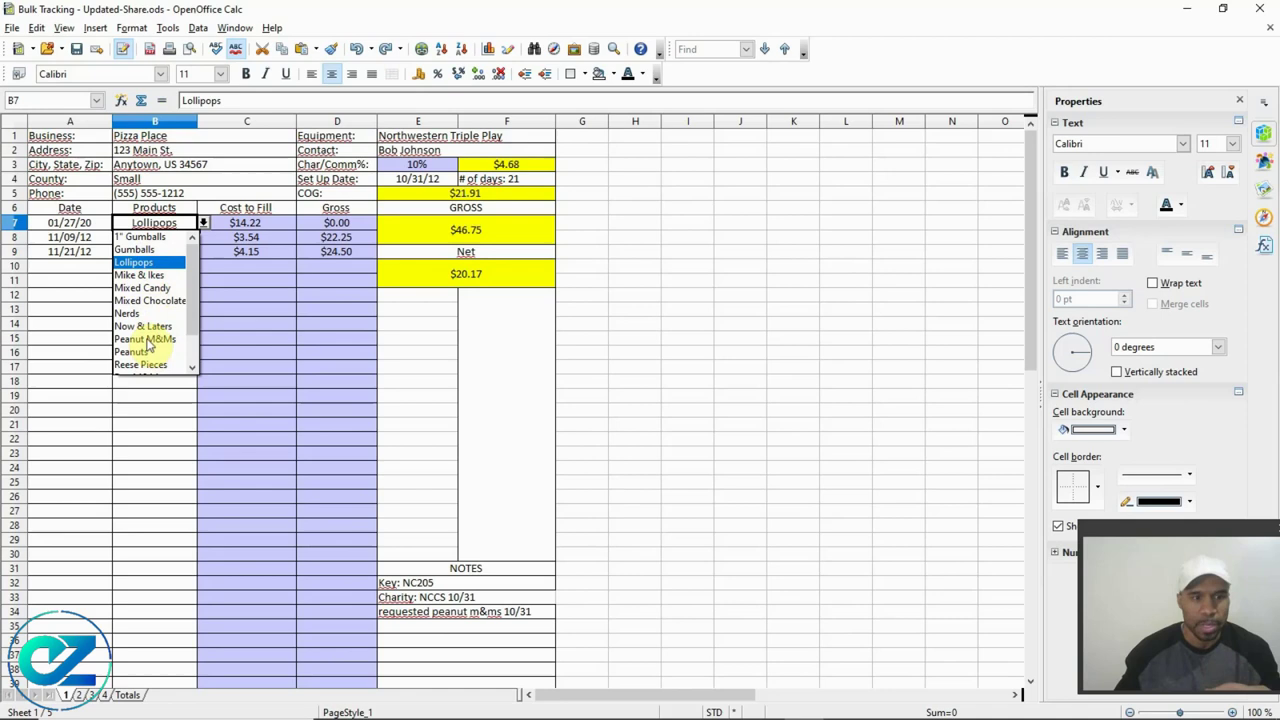
scroll(148, 345, down, 1)
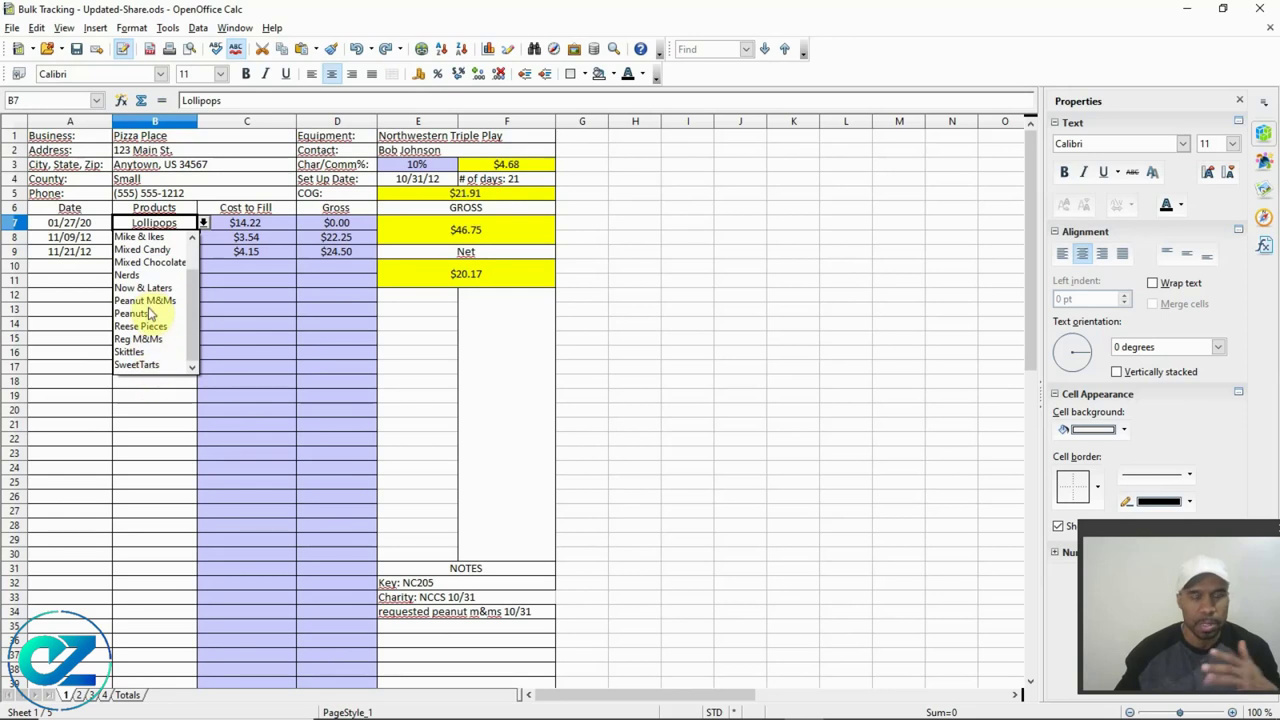
scroll(150, 312, up, 1)
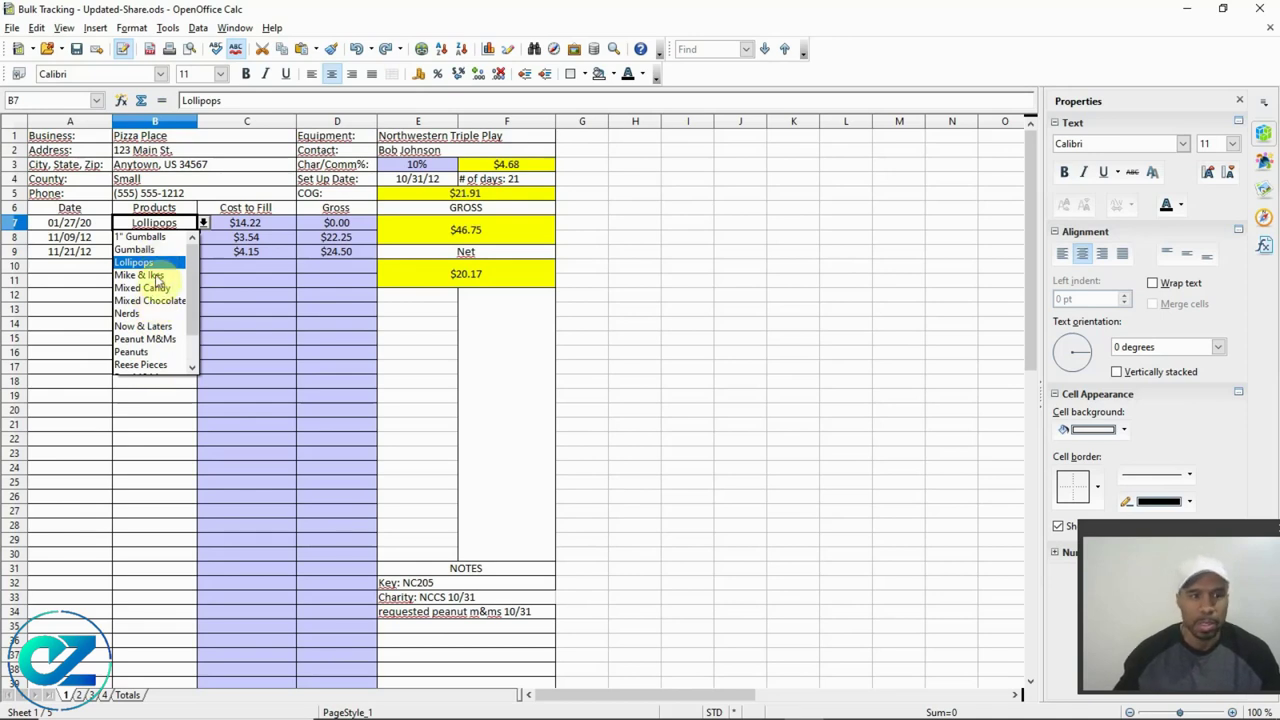
click(156, 397)
- Select the whole range of product cells, B7:B47
click(164, 253)
click(168, 227)
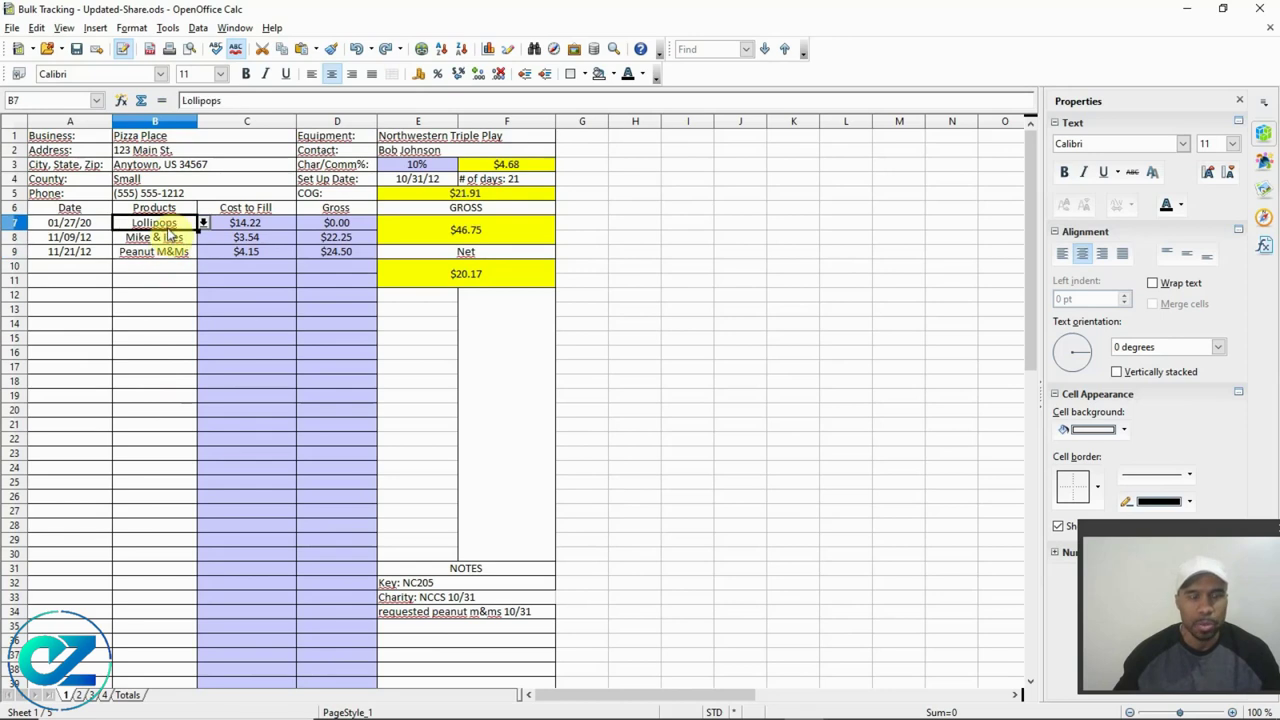
drag(170, 226, 165, 253)
drag(175, 315, 168, 530)
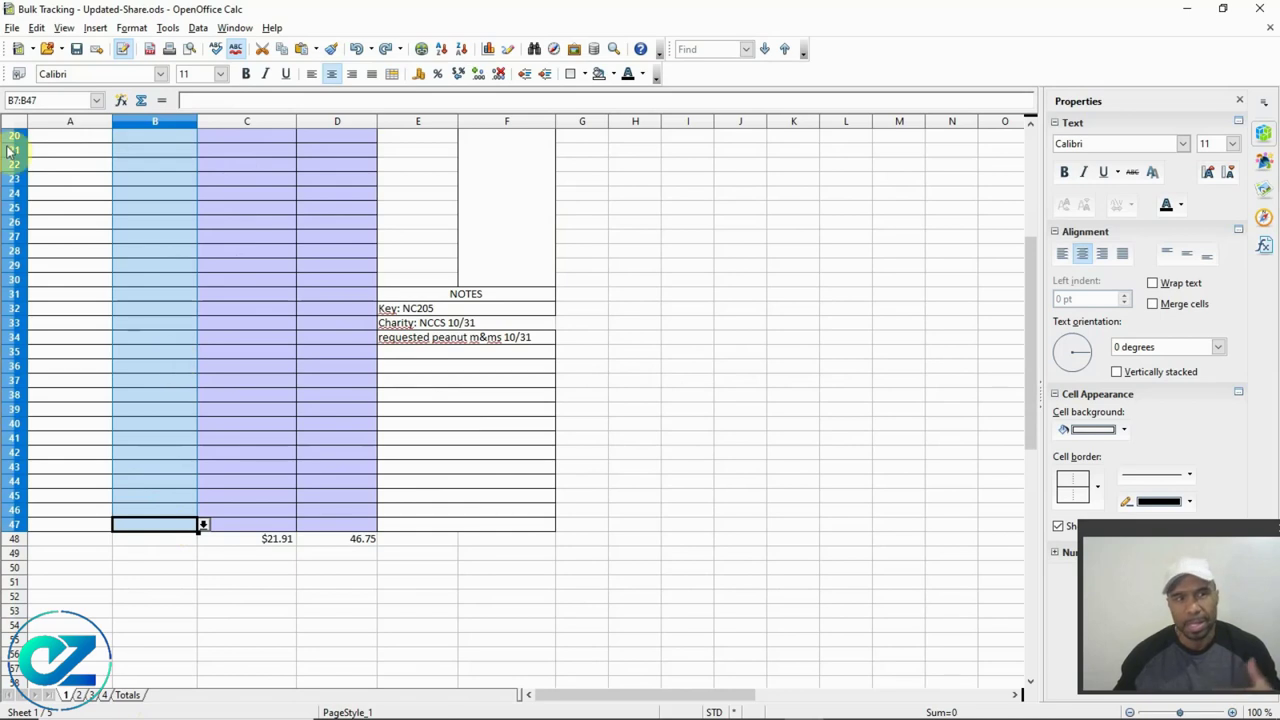
click(12, 28)
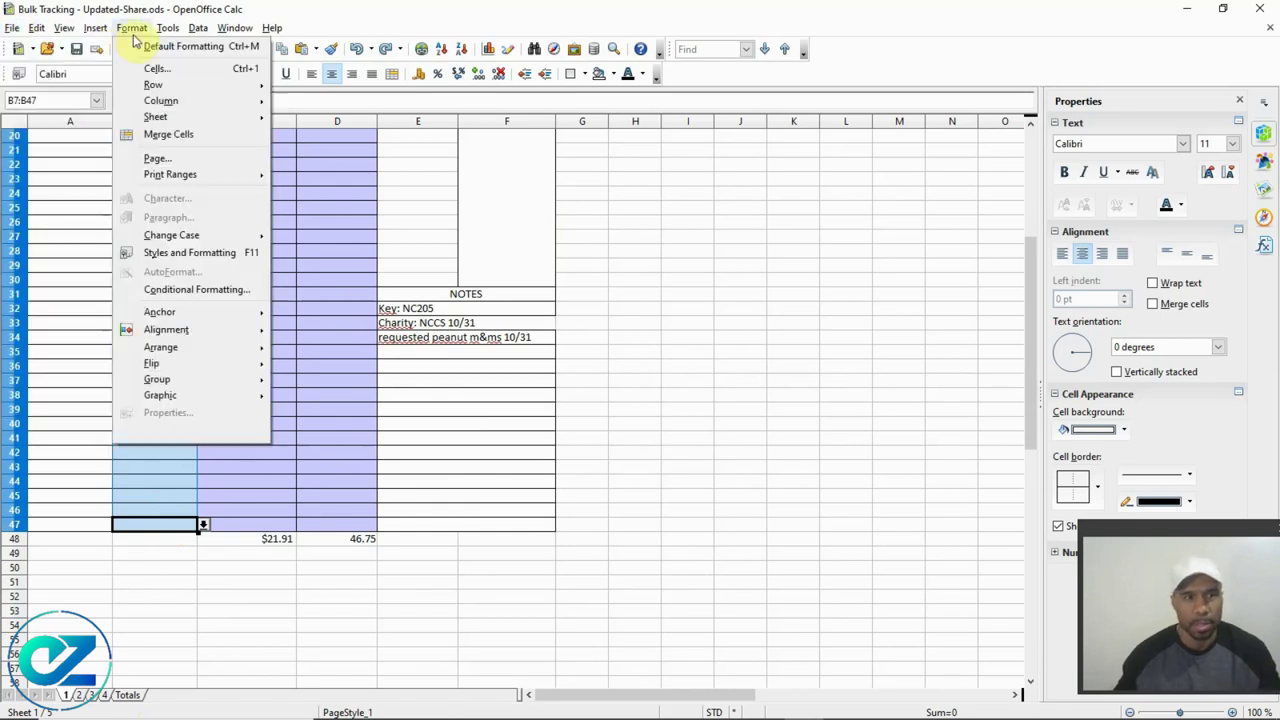
mouse_move(126, 49)
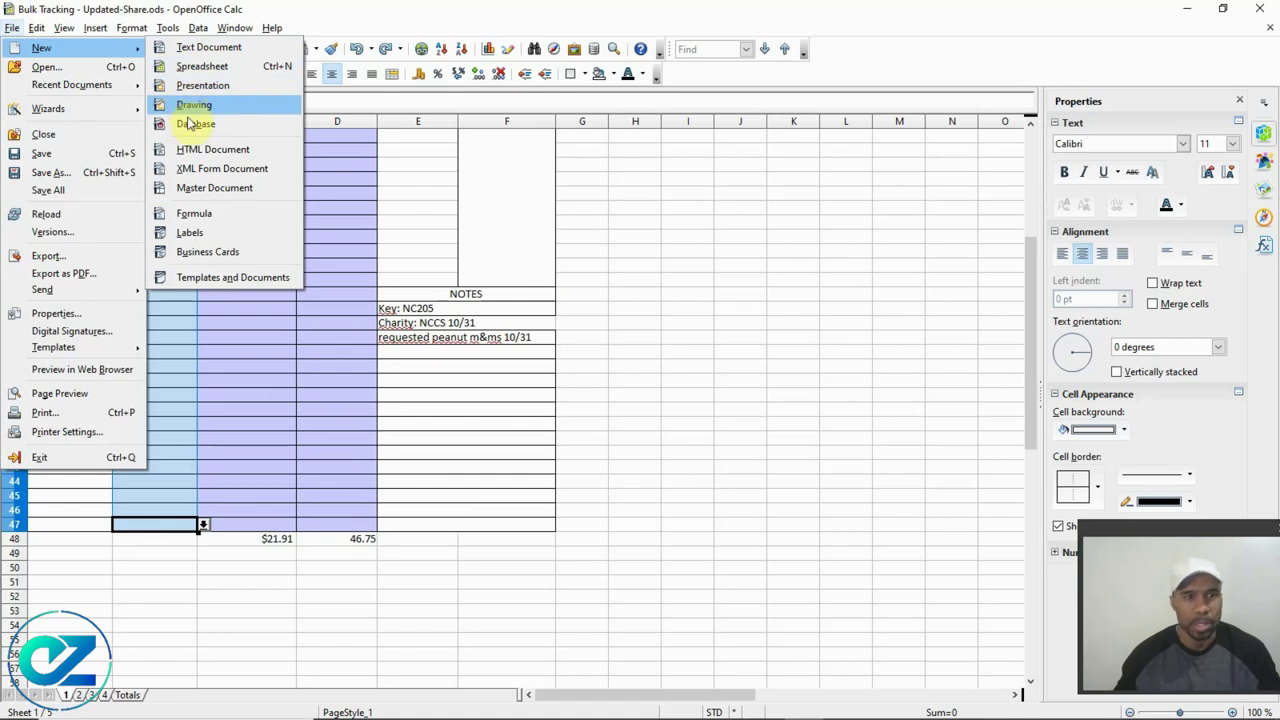
click(24, 30)
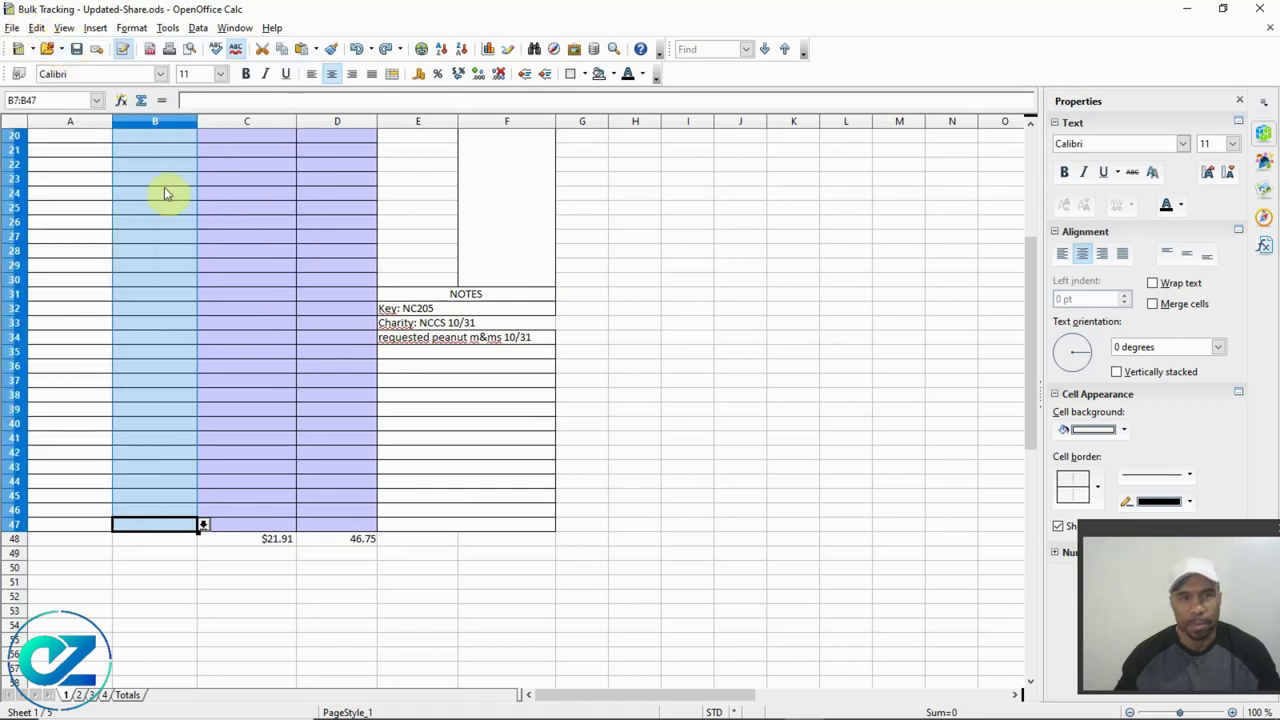
scroll(177, 306, up, 5)
scroll(152, 240, down, 4)
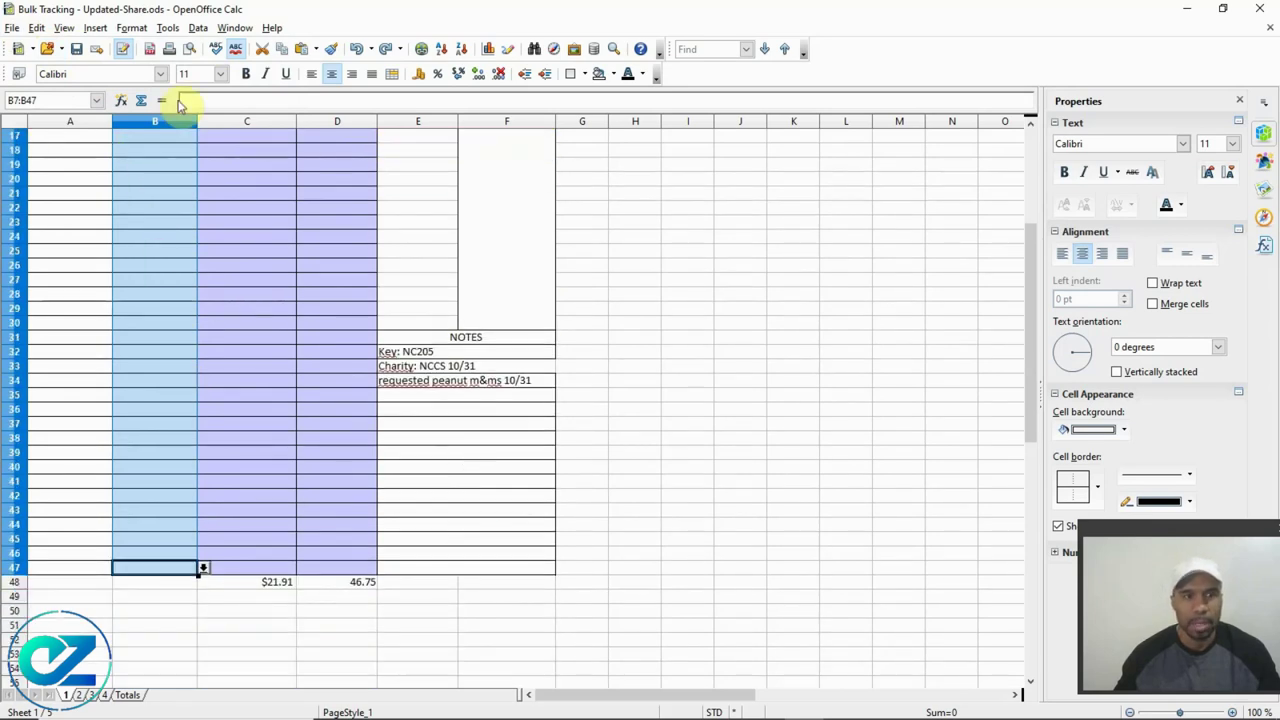
- Open the validity settings for the selected product cells and examine the allowed list entries and the error alert options
click(201, 29)
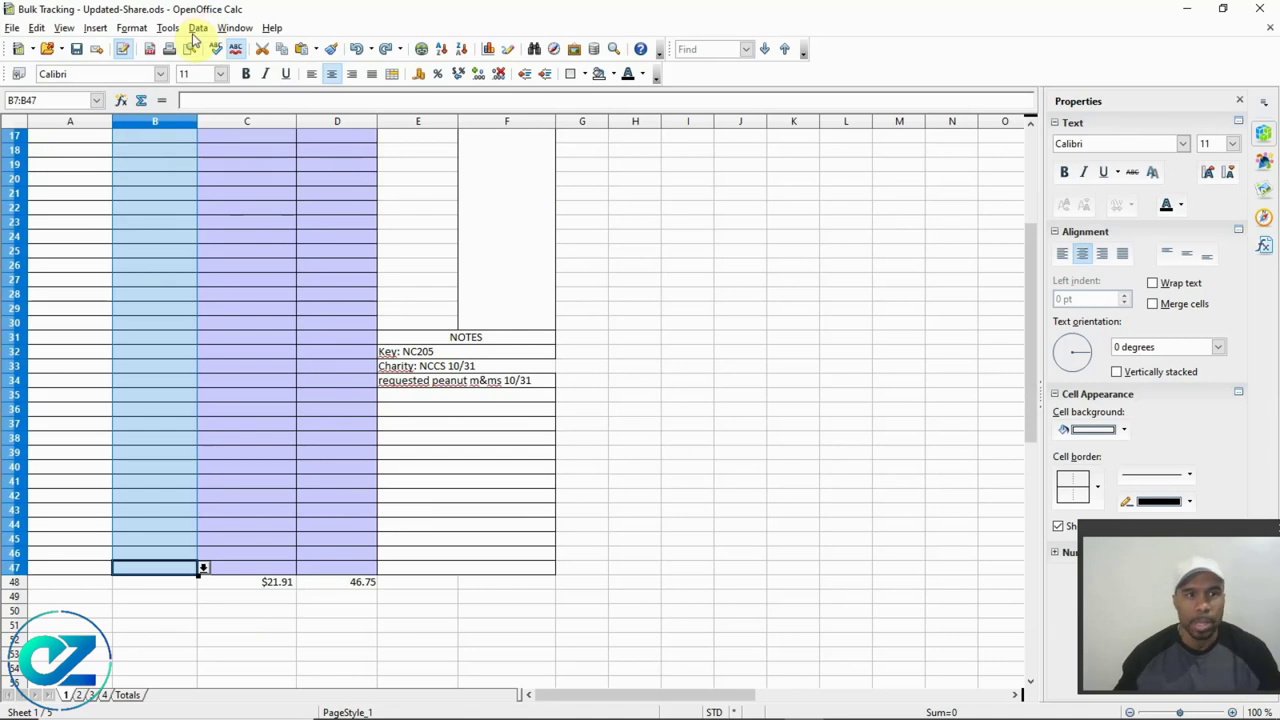
click(197, 29)
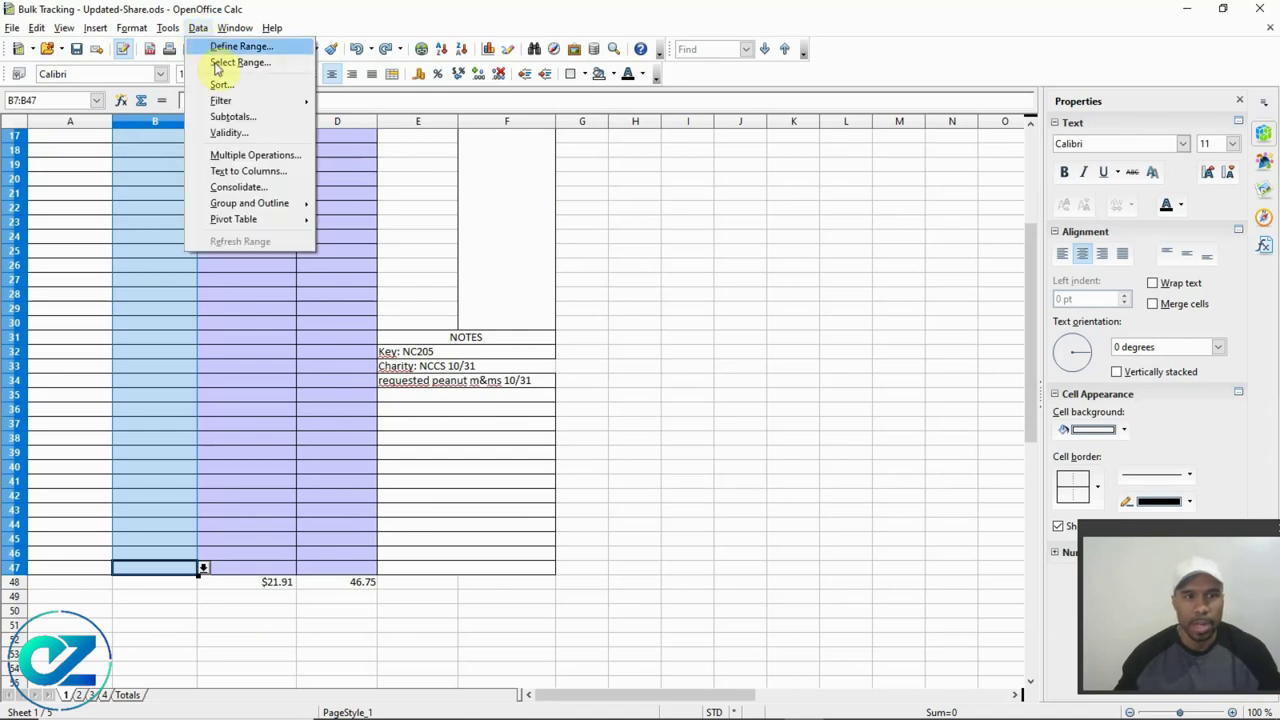
click(249, 135)
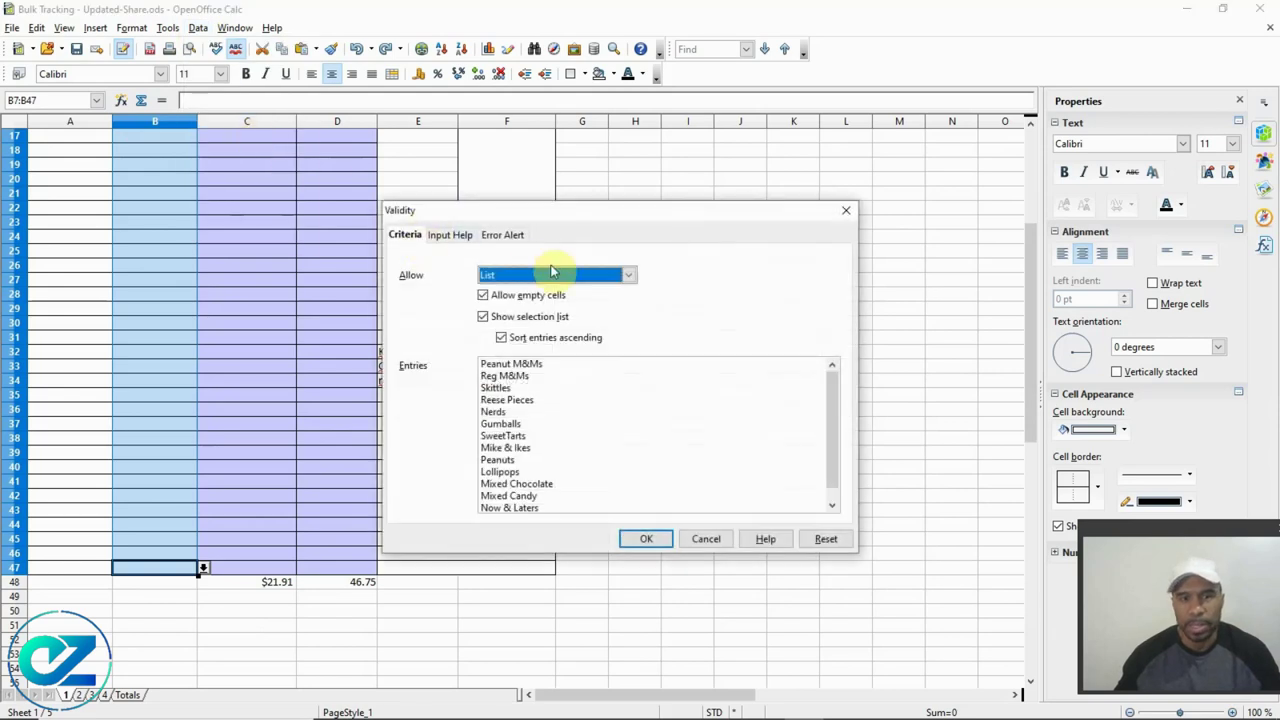
click(626, 275)
click(490, 367)
scroll(553, 385, down, 1)
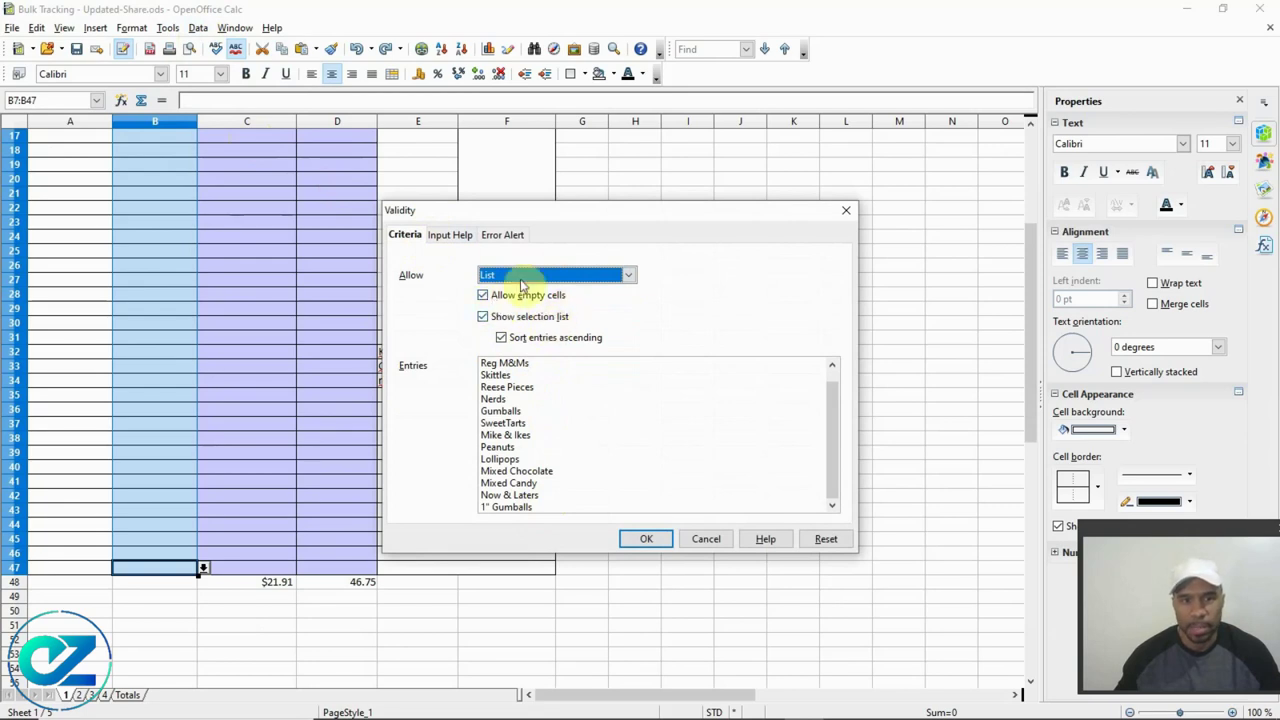
click(502, 235)
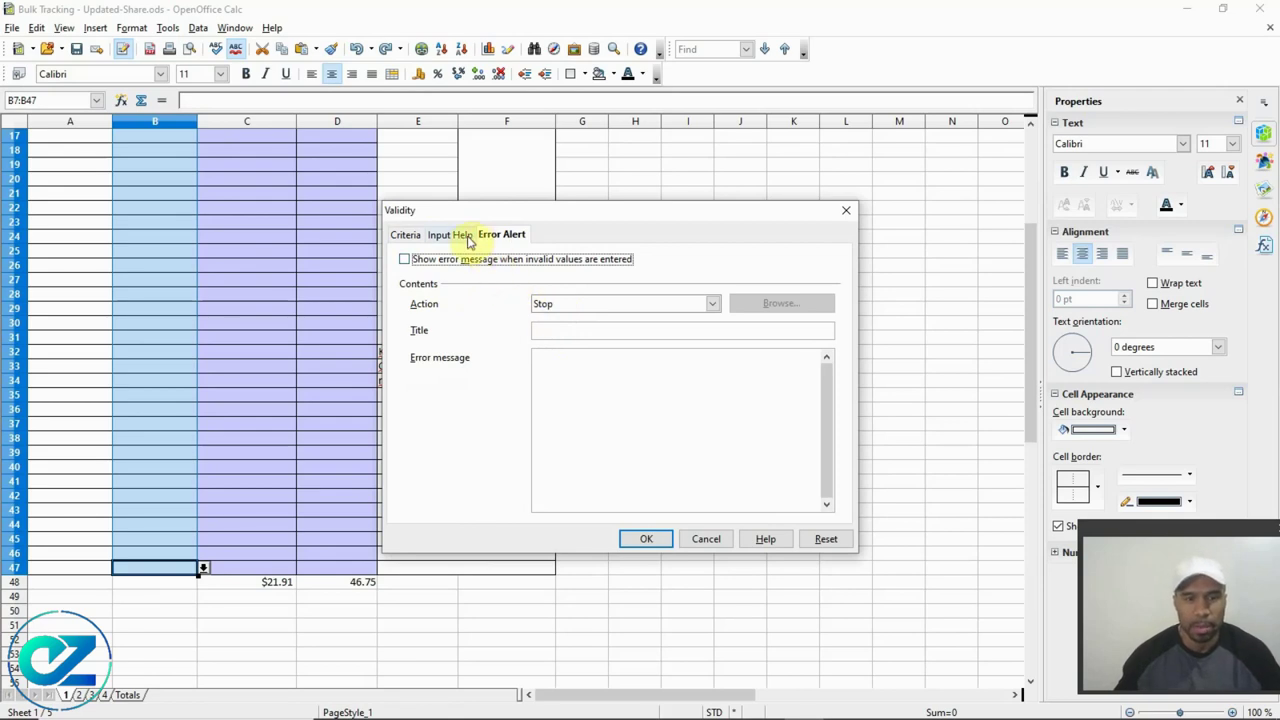
click(404, 235)
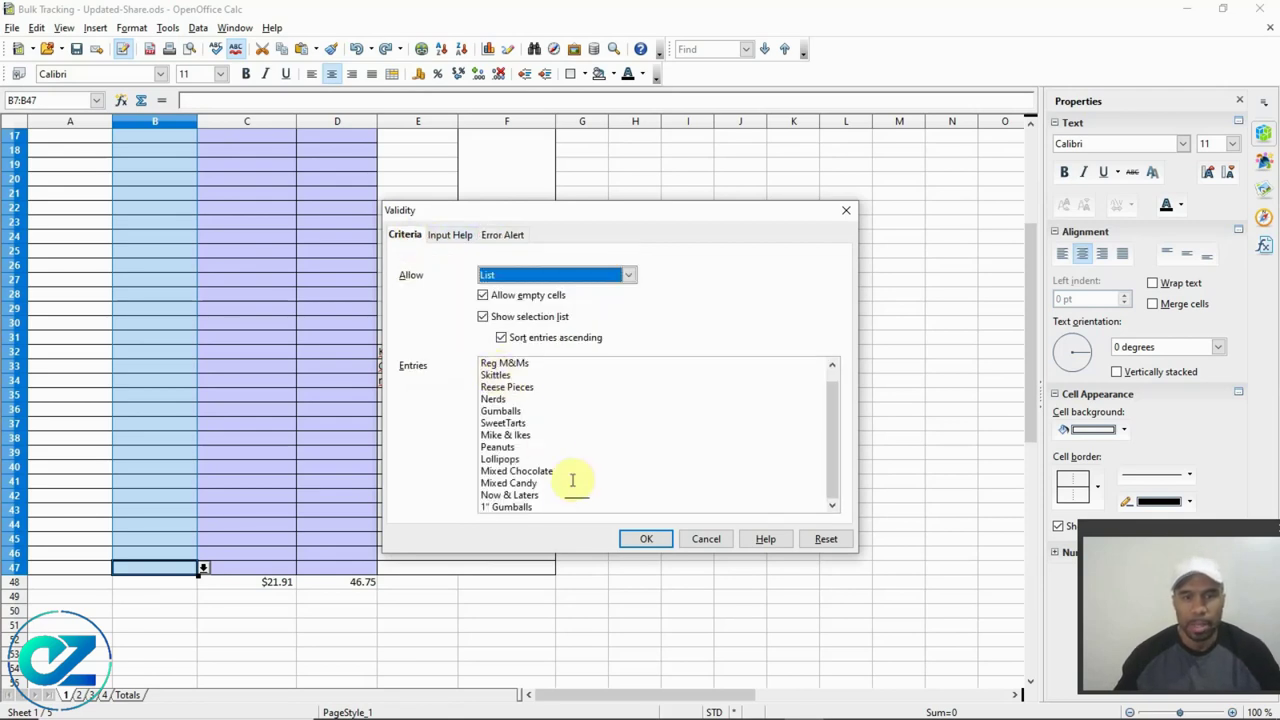
- Add "Sample Item" at the end of the allowed product entries, after 1" Gumballs, and apply the validity settings
click(547, 500)
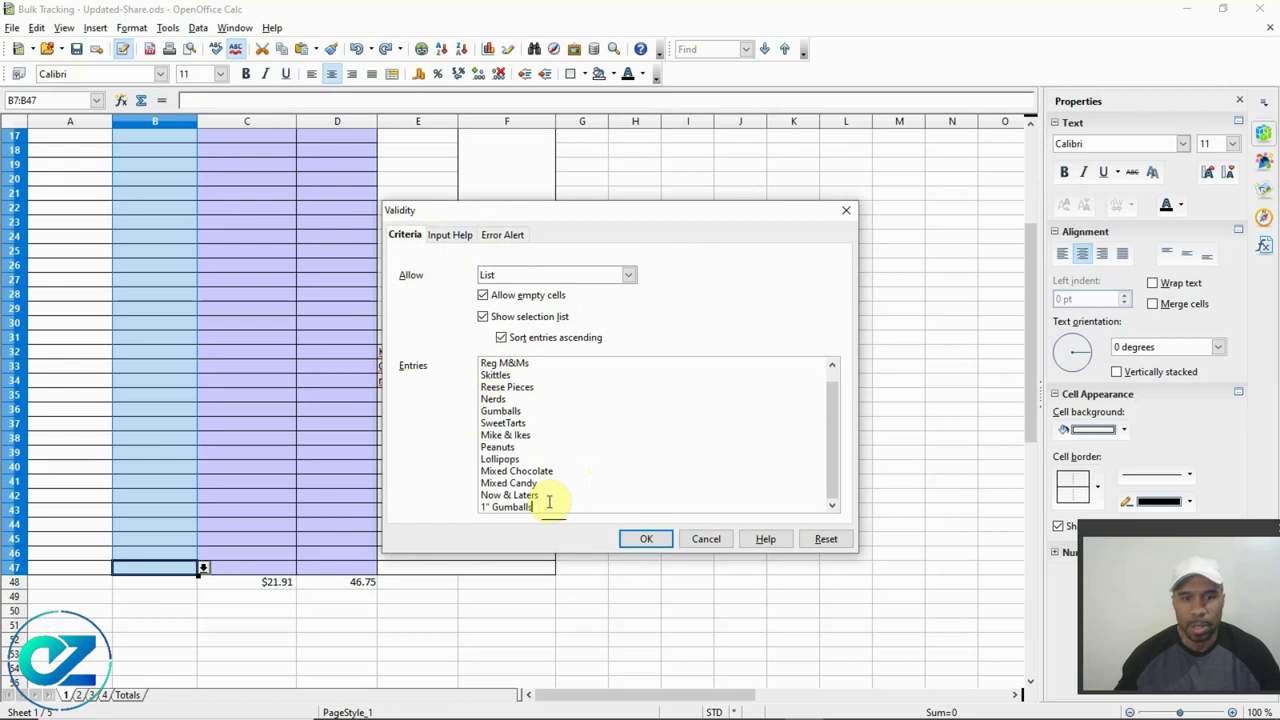
key(Return)
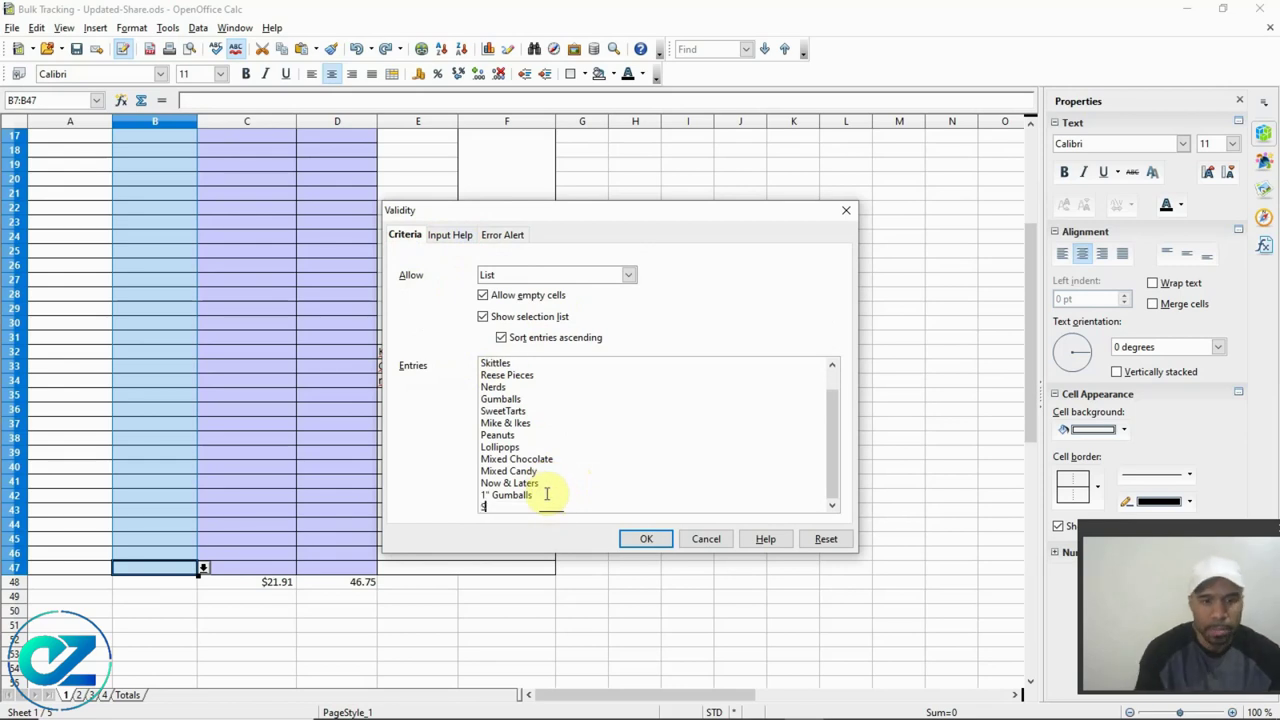
text(Sample Item)
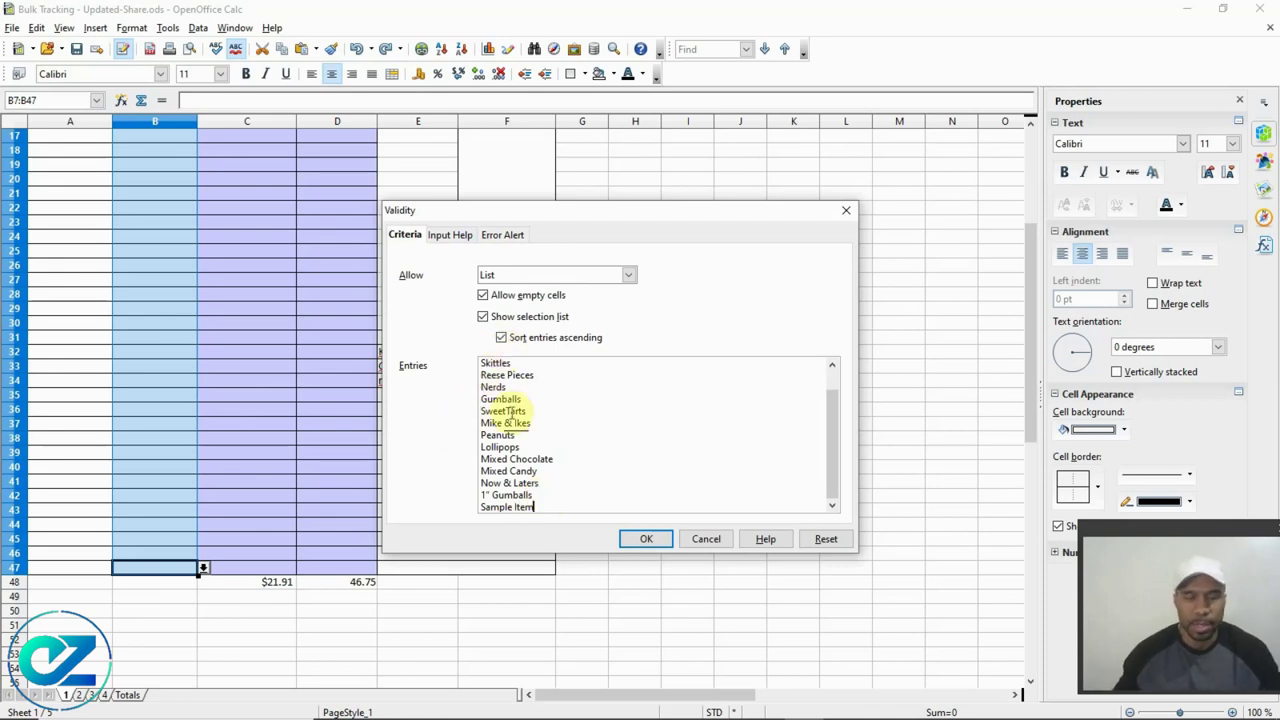
click(646, 538)
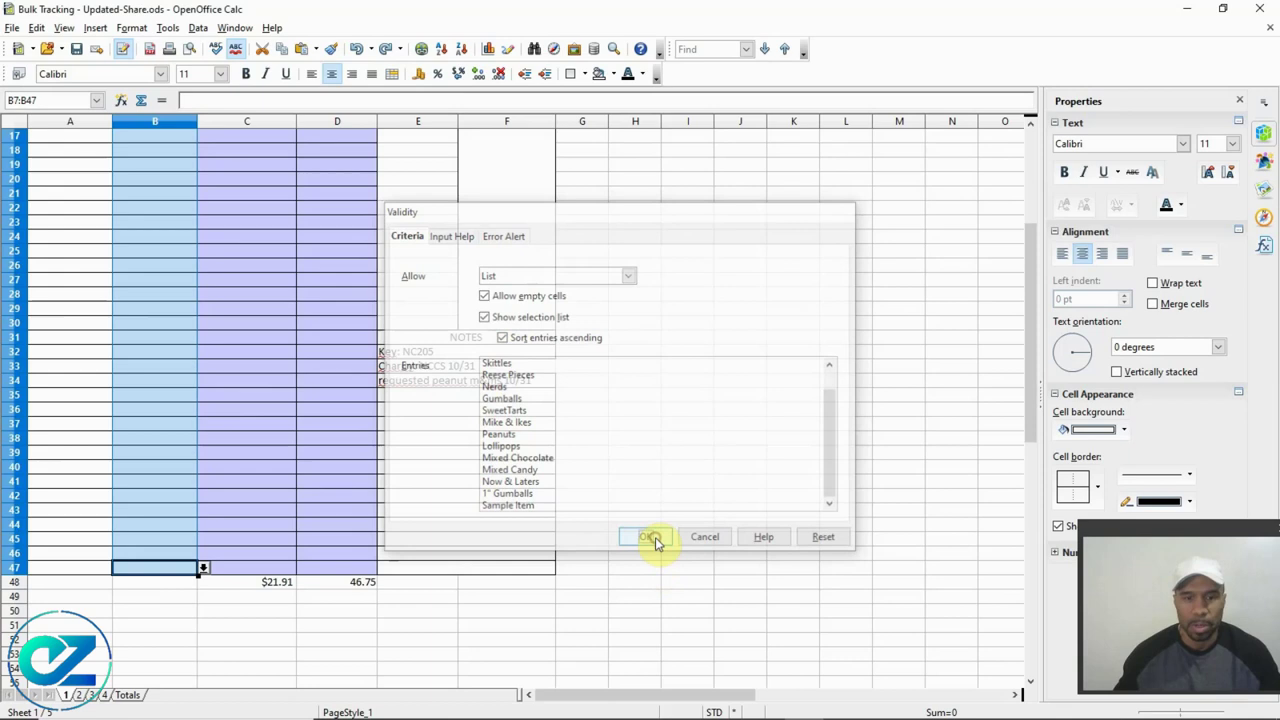
- Choose Sample Item as the product in cell B7 from its list of choices
scroll(240, 360, up, 5)
click(152, 353)
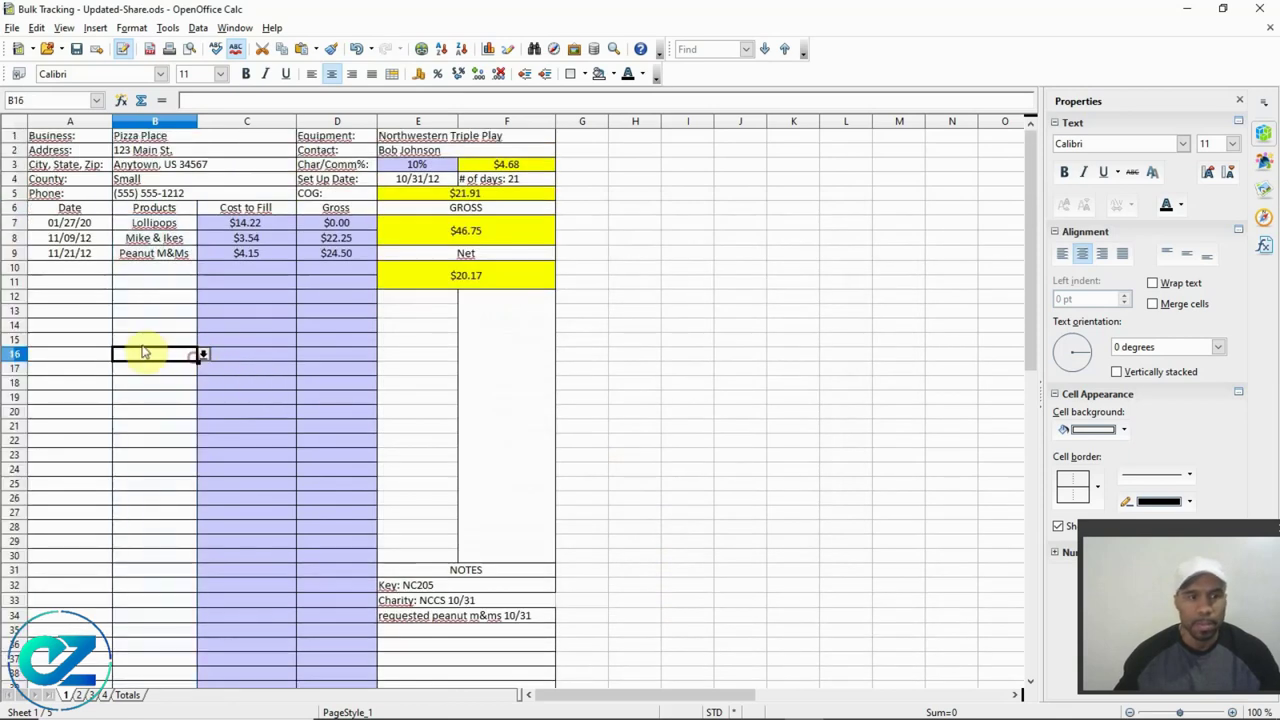
click(162, 284)
click(157, 224)
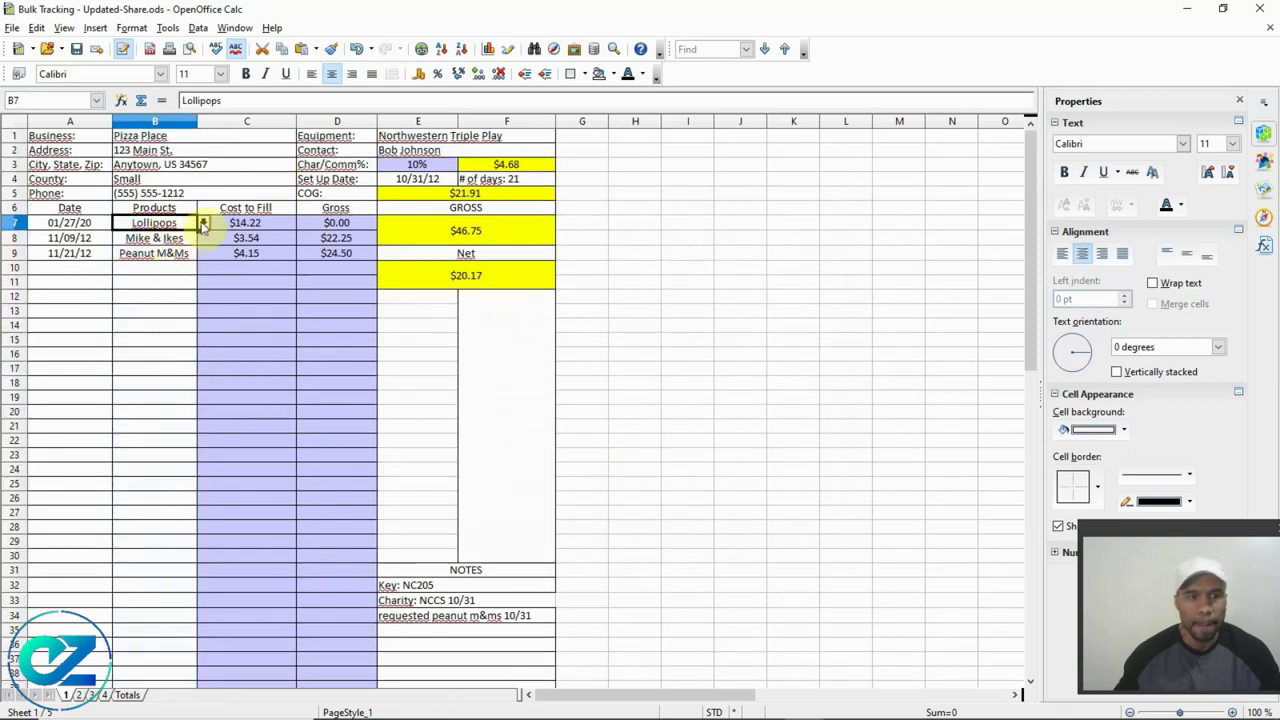
click(202, 223)
scroll(150, 310, down, 2)
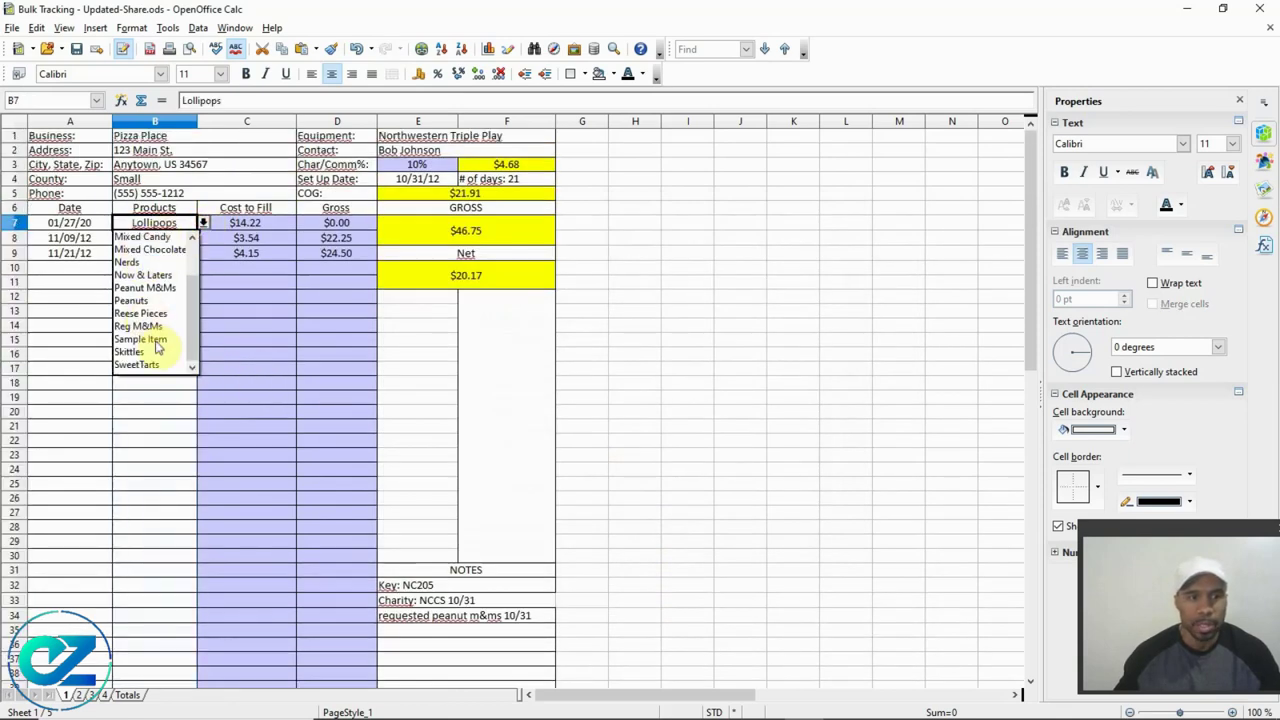
click(155, 341)
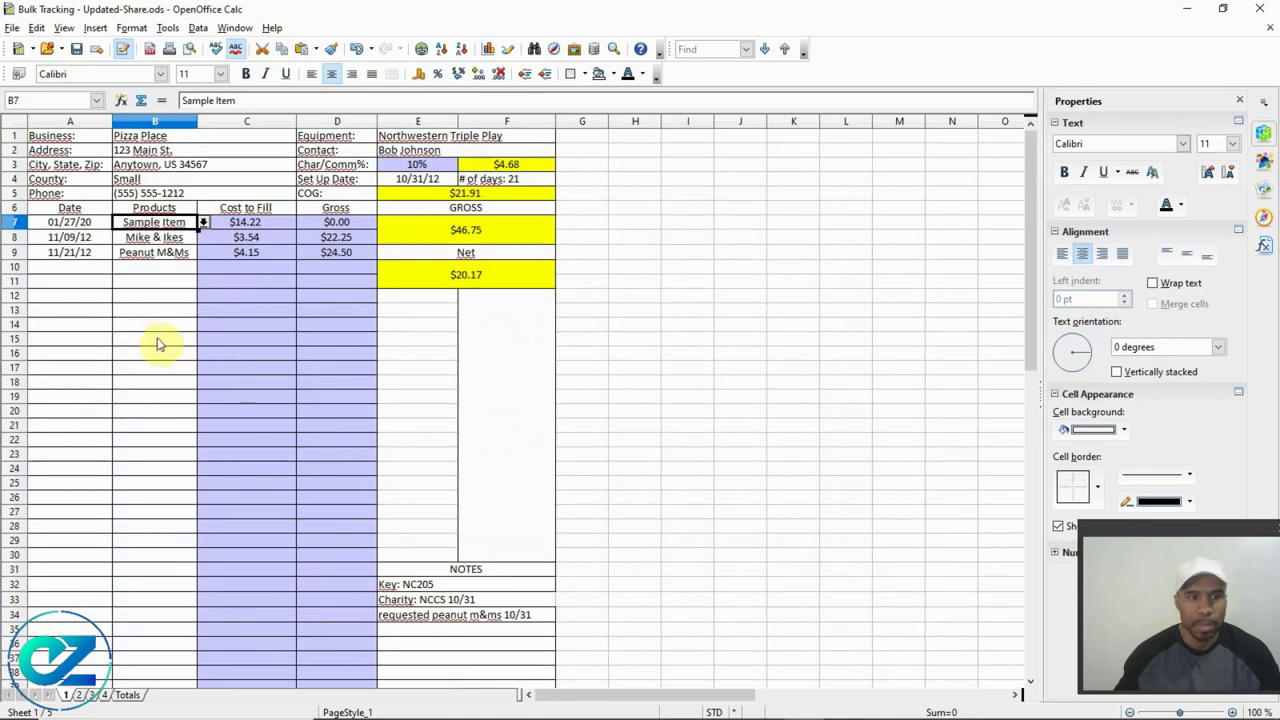
- Choose Sample Item as the product in cell B8 and undo the product changes in both B8 and B7
click(190, 242)
click(201, 239)
scroll(160, 350, down, 2)
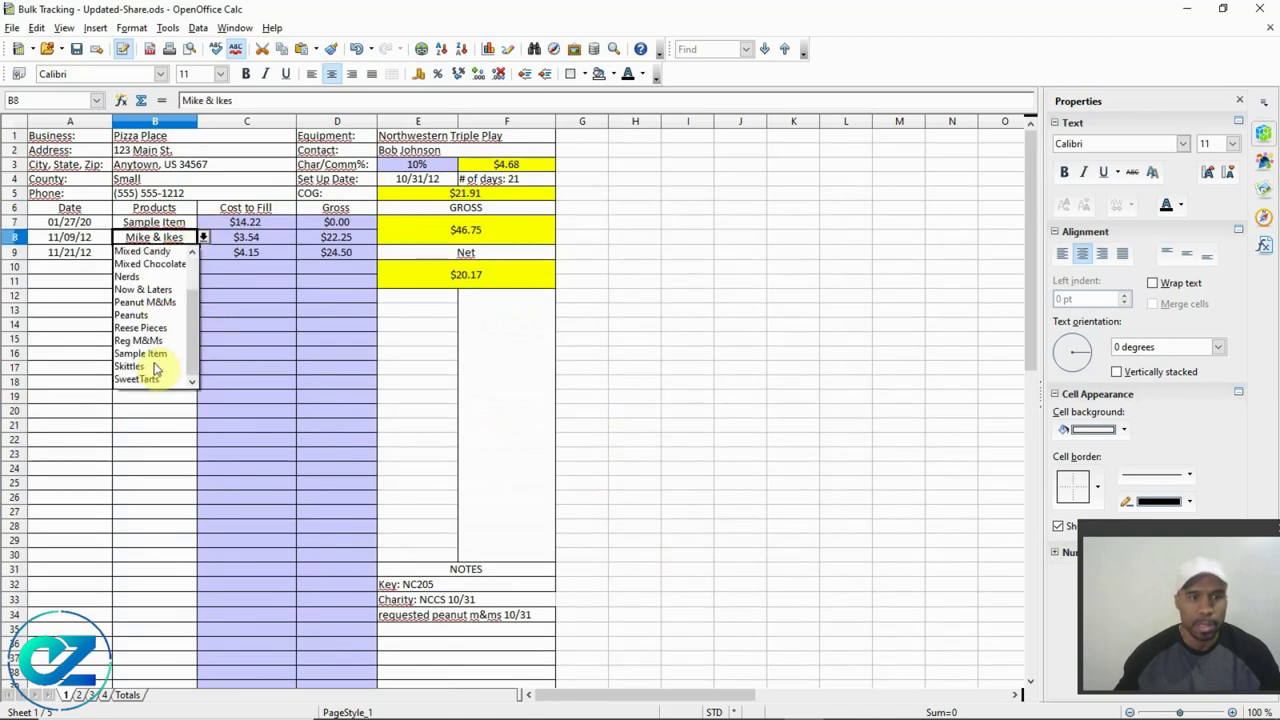
click(140, 354)
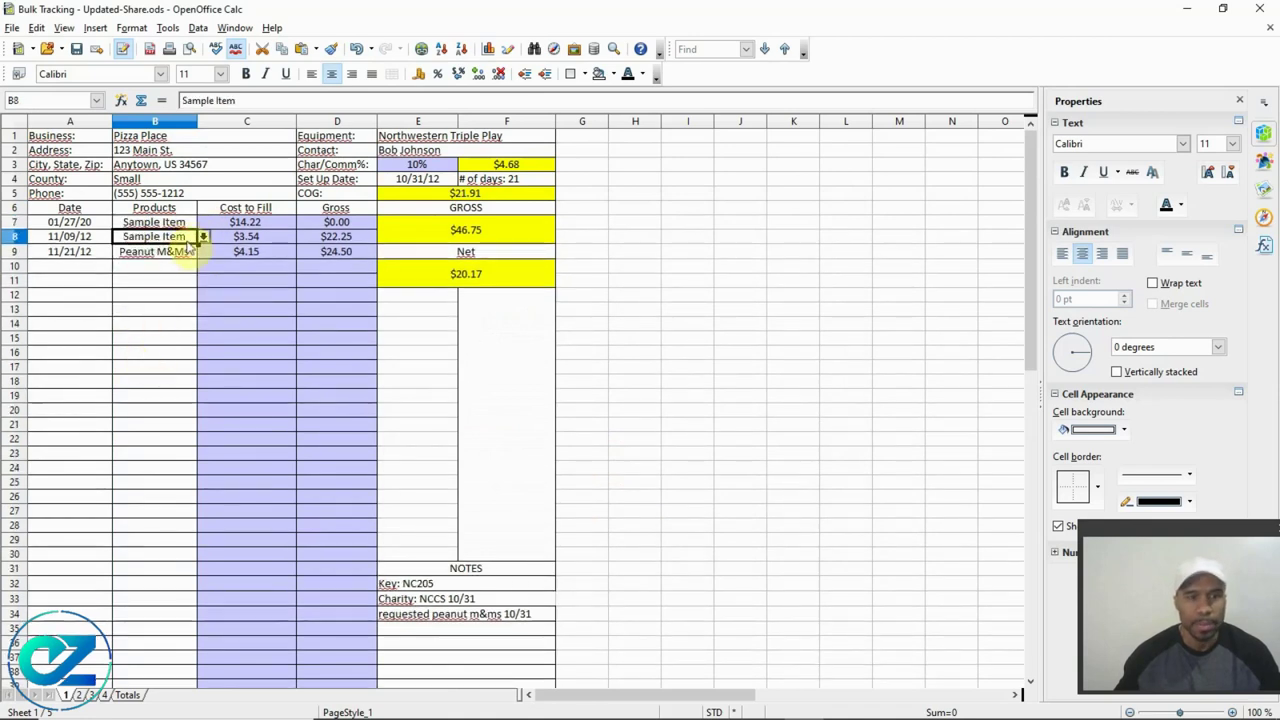
key(ctrl+z)
key(ctrl+z)
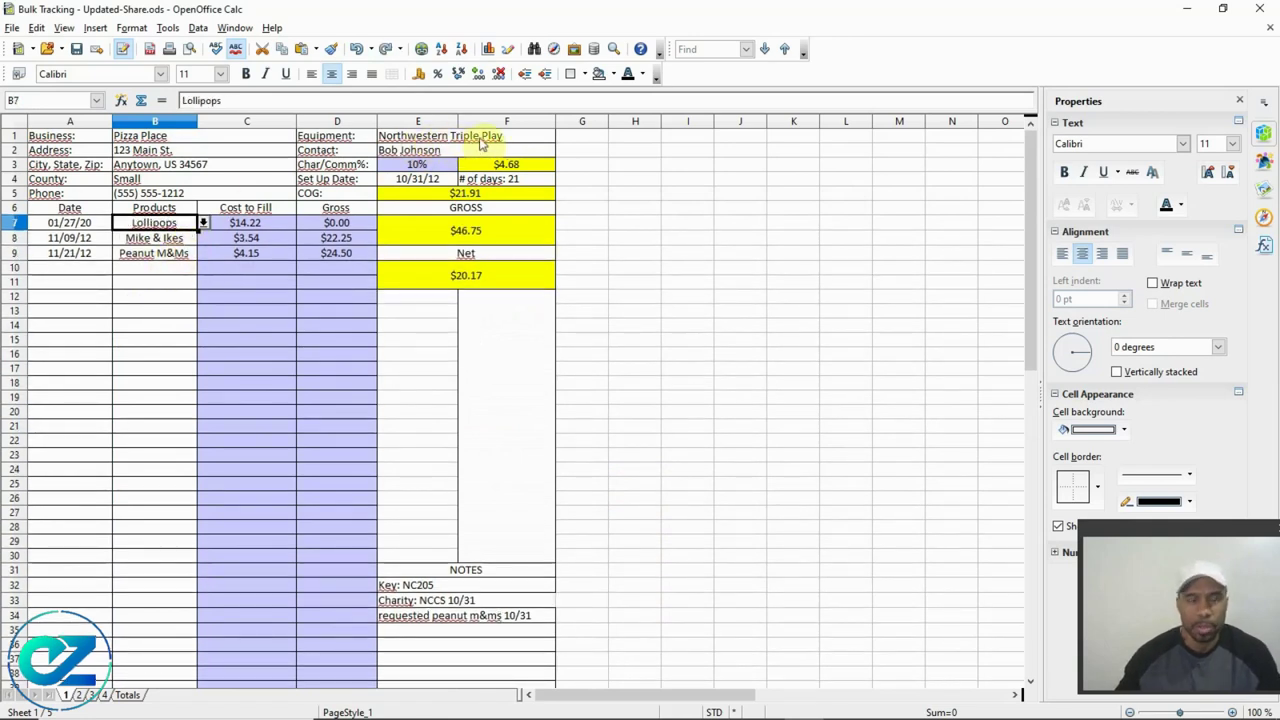
- Set the product in cell B7 first to Mike & Ikes and finally to Peanut M&Ms
click(202, 222)
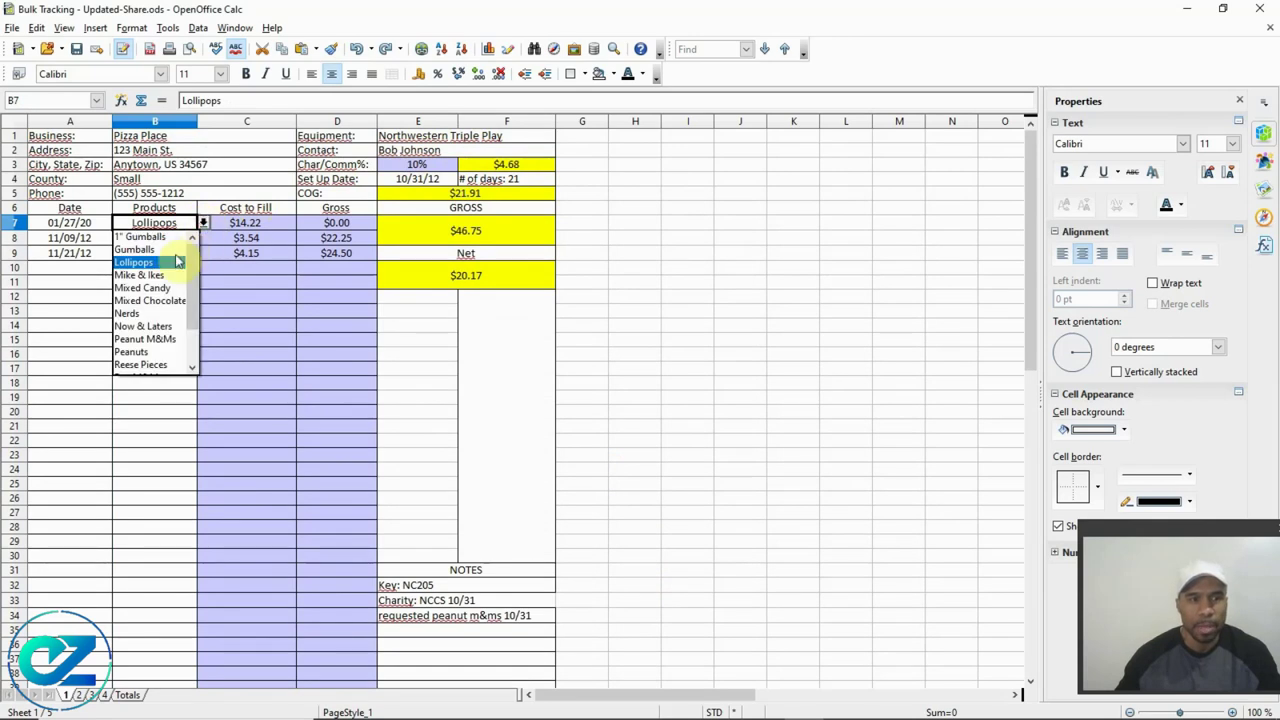
click(150, 275)
click(203, 222)
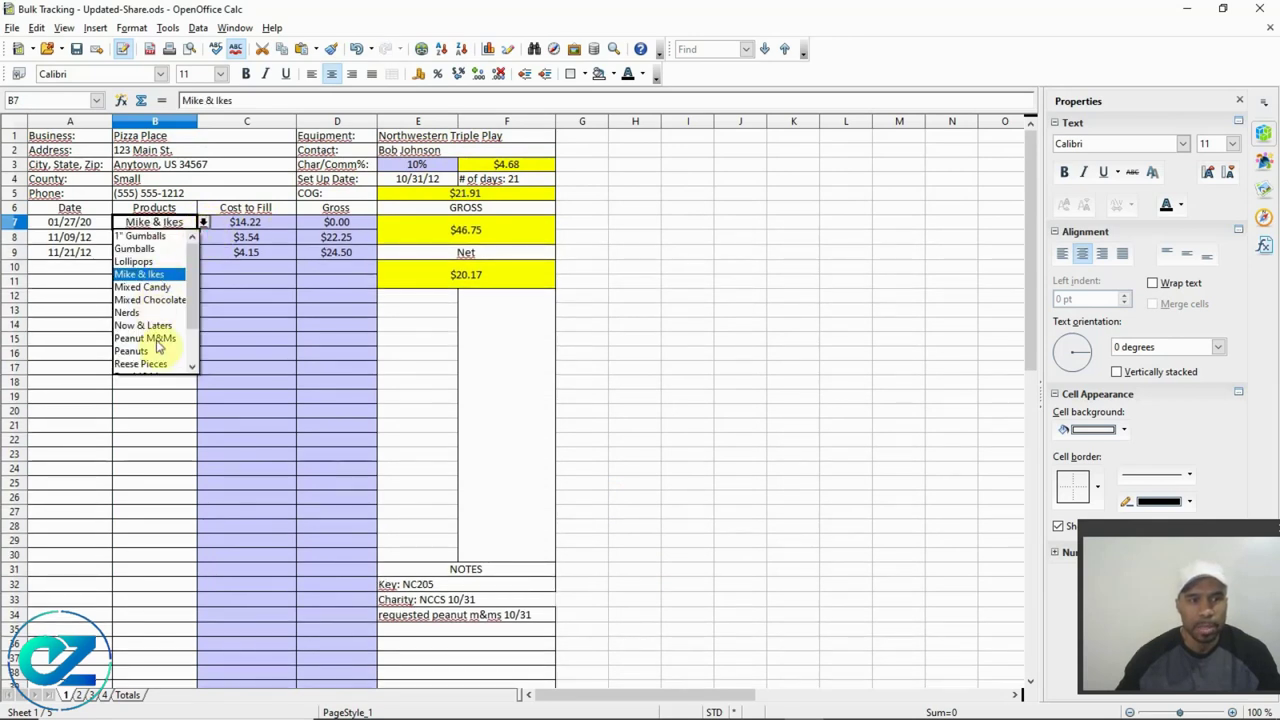
click(157, 344)
- Set the product in cell B8 to 1" Gumballs
click(180, 240)
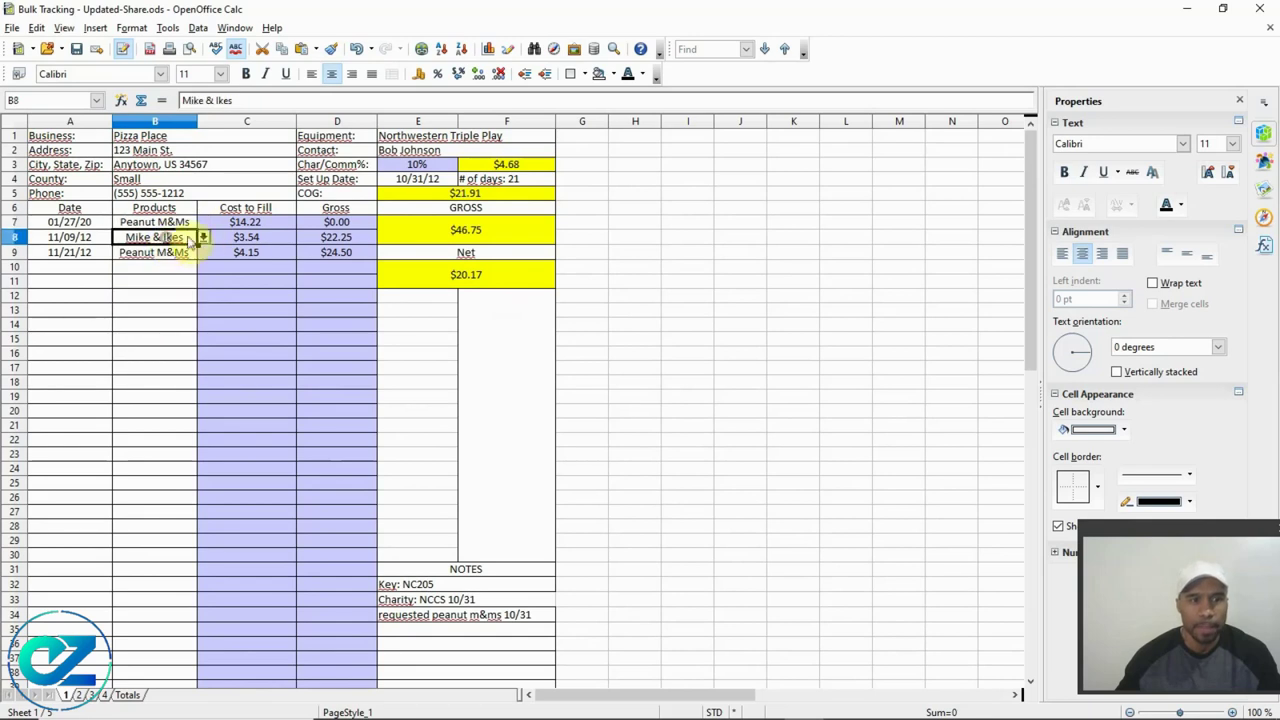
click(203, 237)
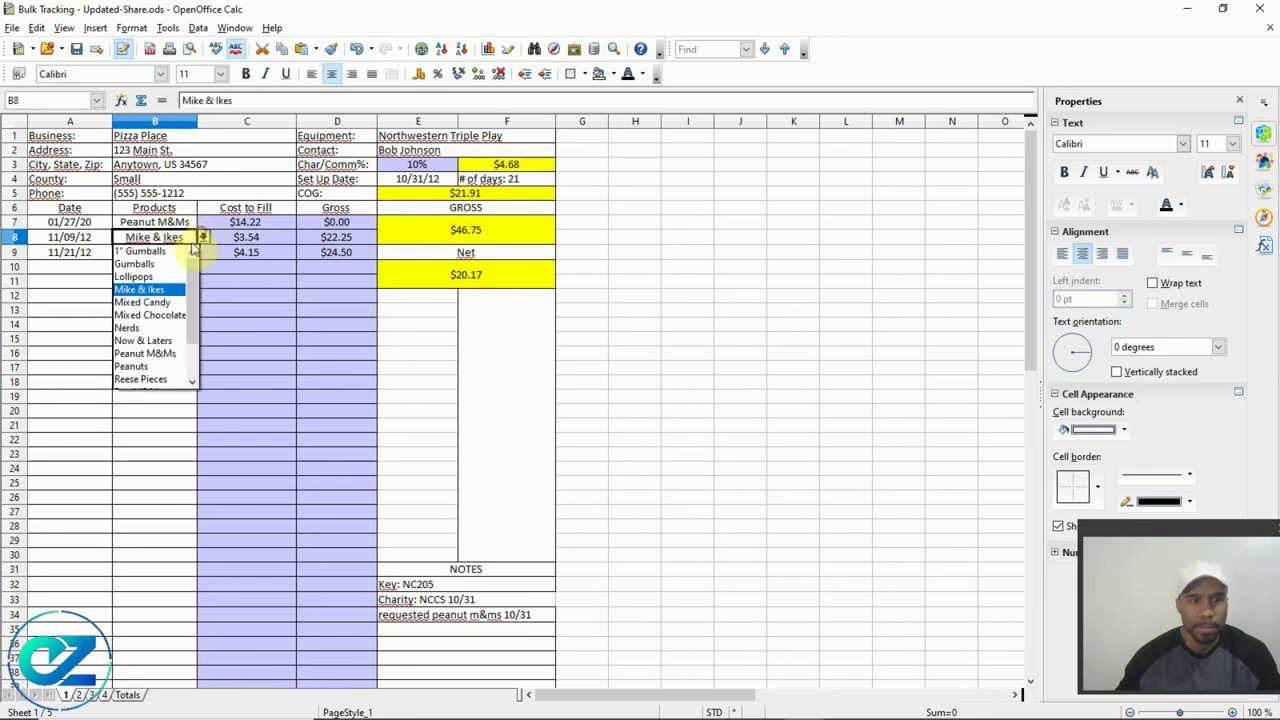
click(147, 251)
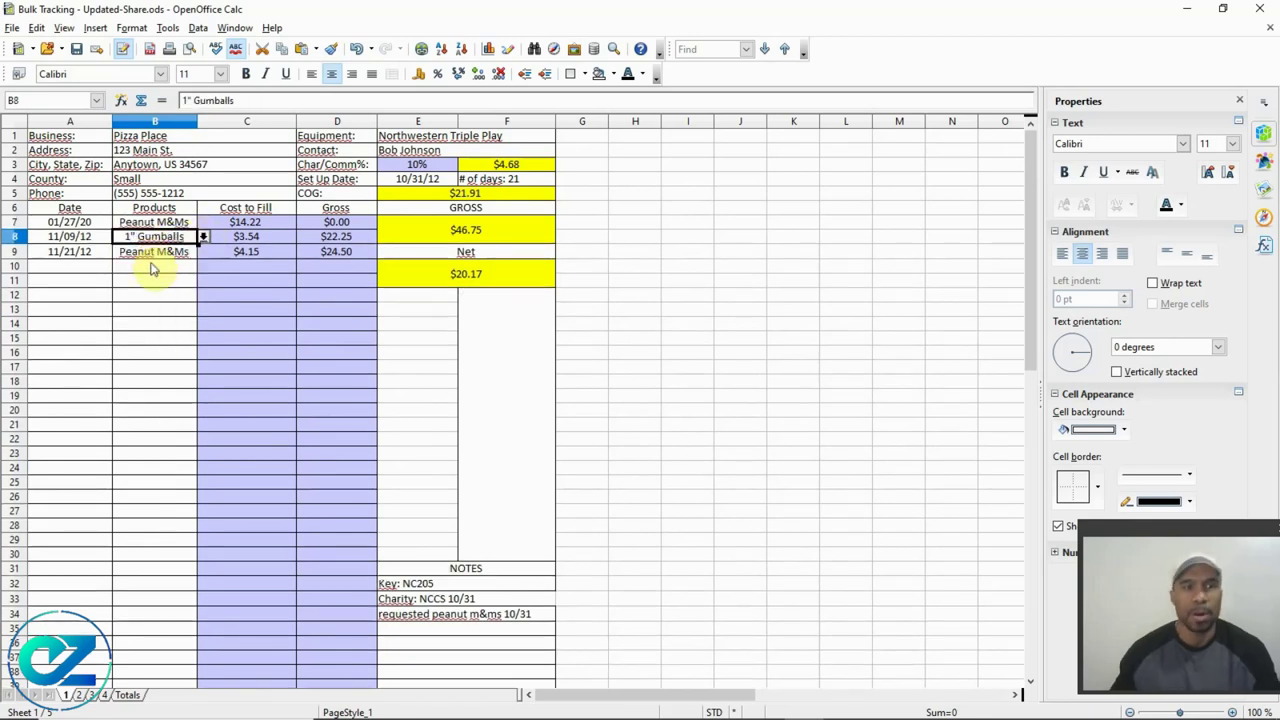
- Browse the product choices available for cell B9 and close the list without picking one
click(158, 251)
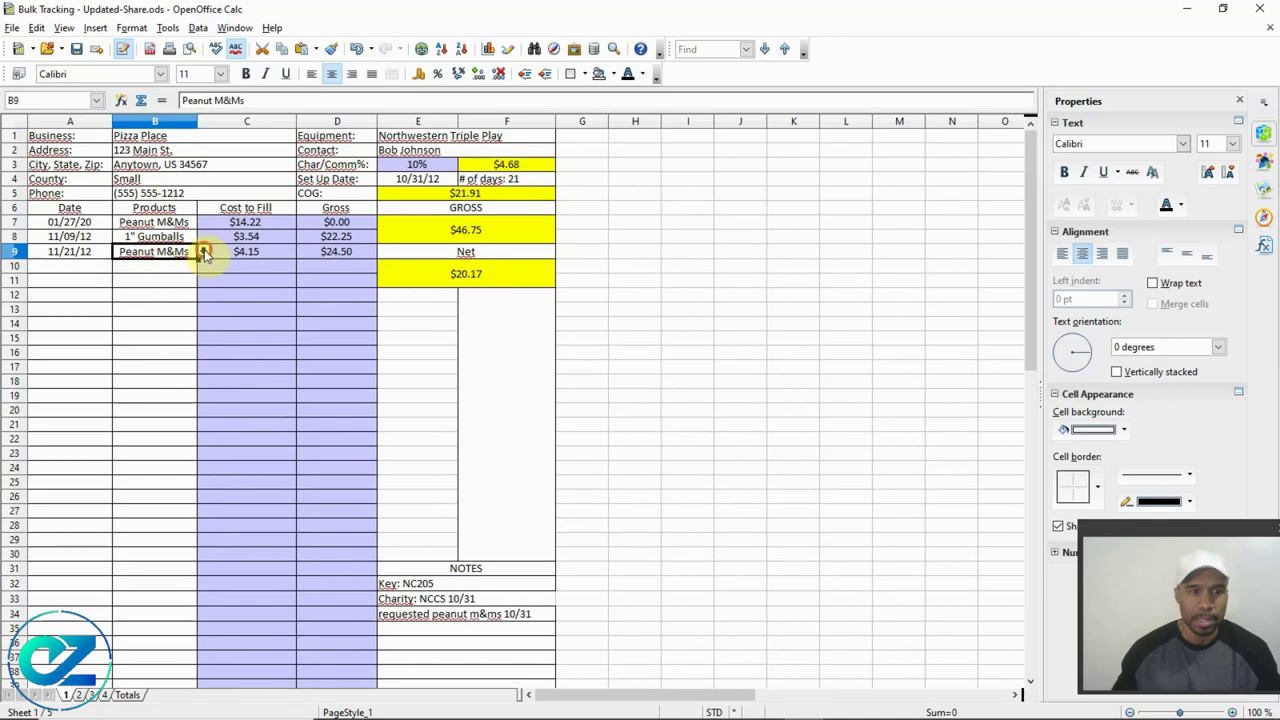
click(203, 251)
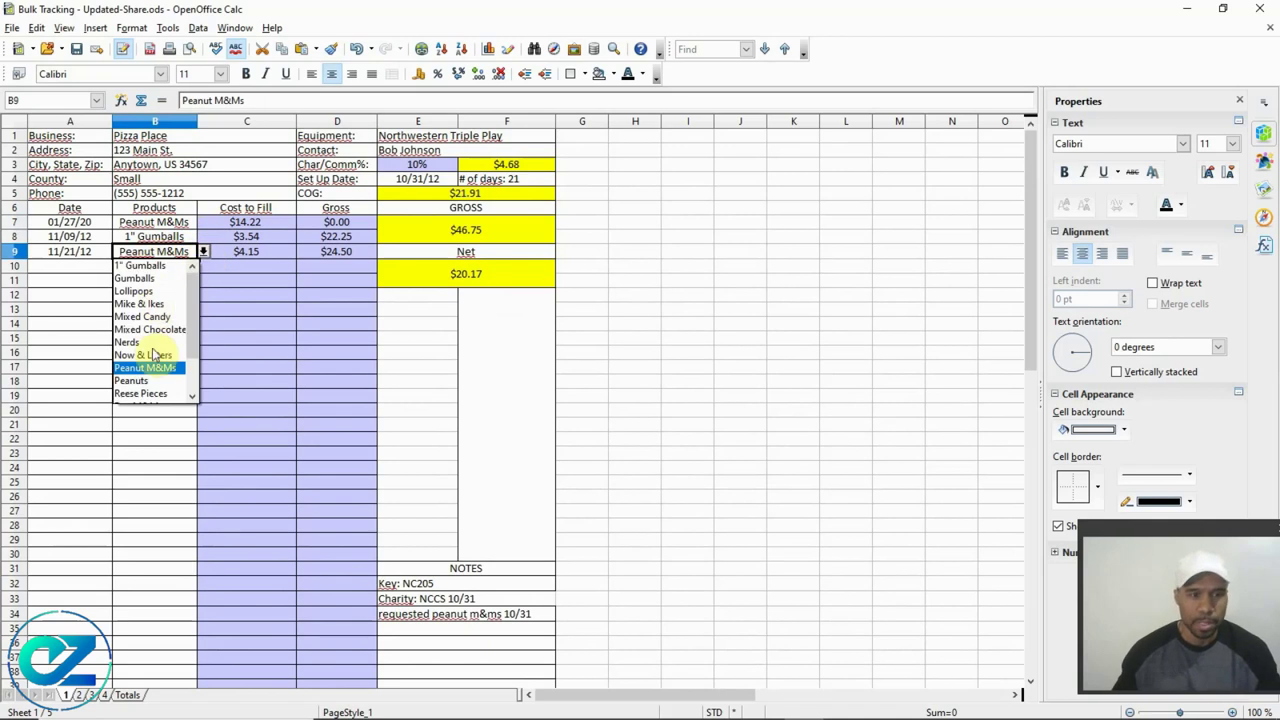
scroll(147, 308, down, 2)
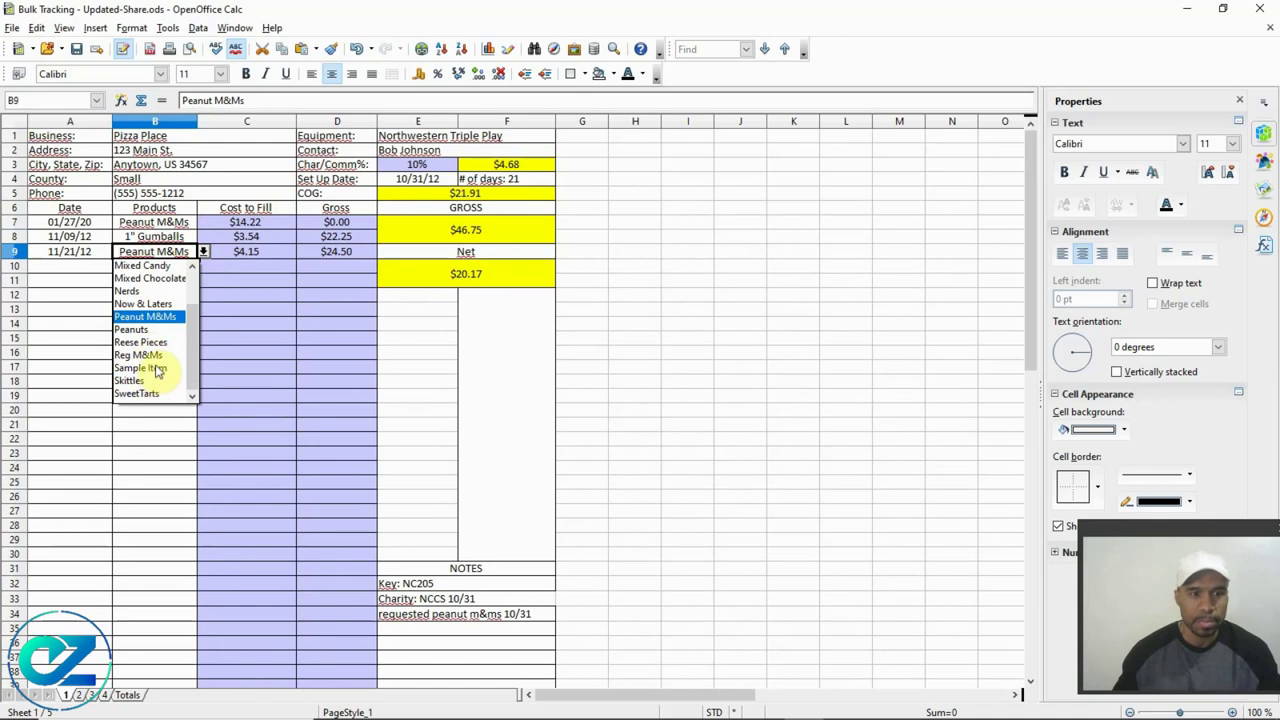
click(158, 440)
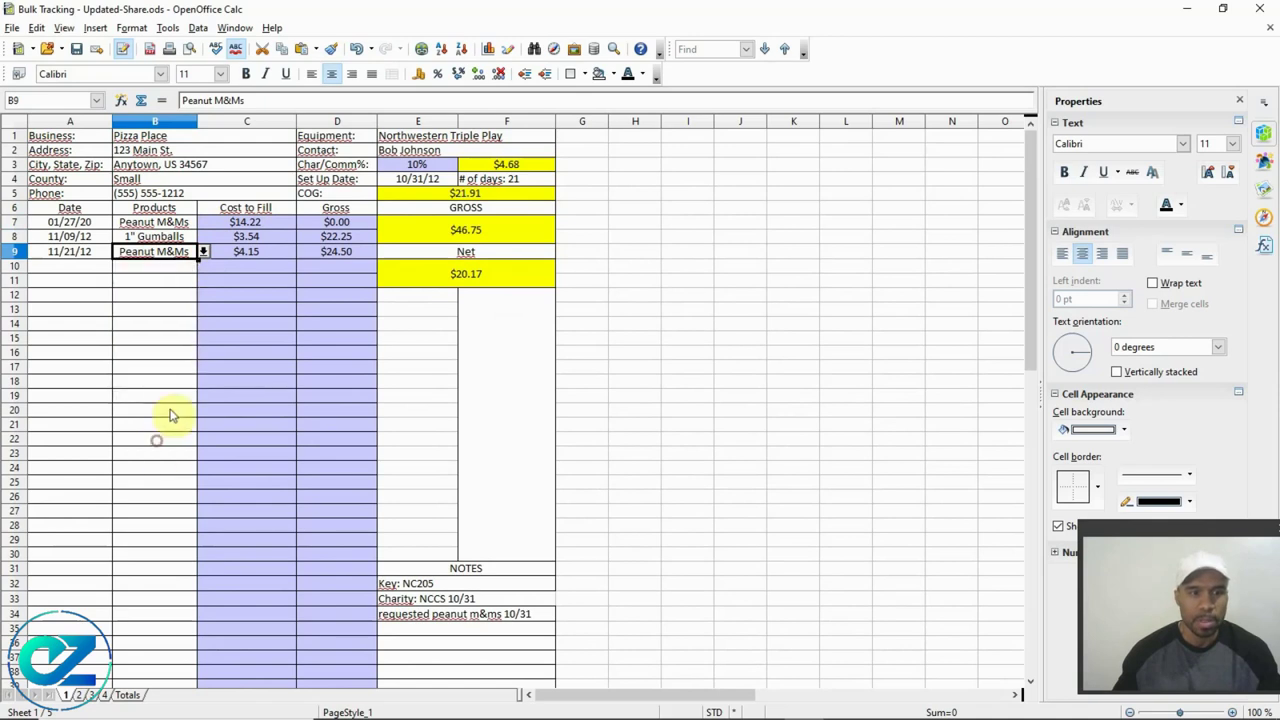
click(200, 28)
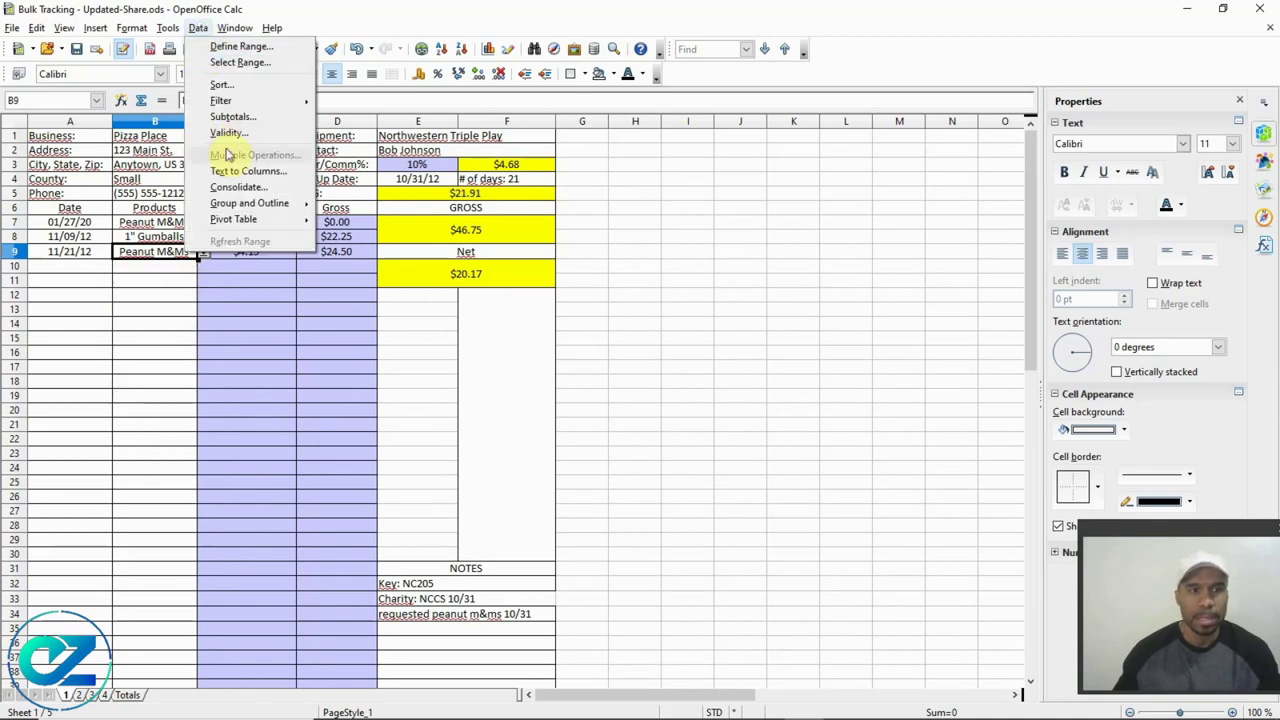
click(229, 135)
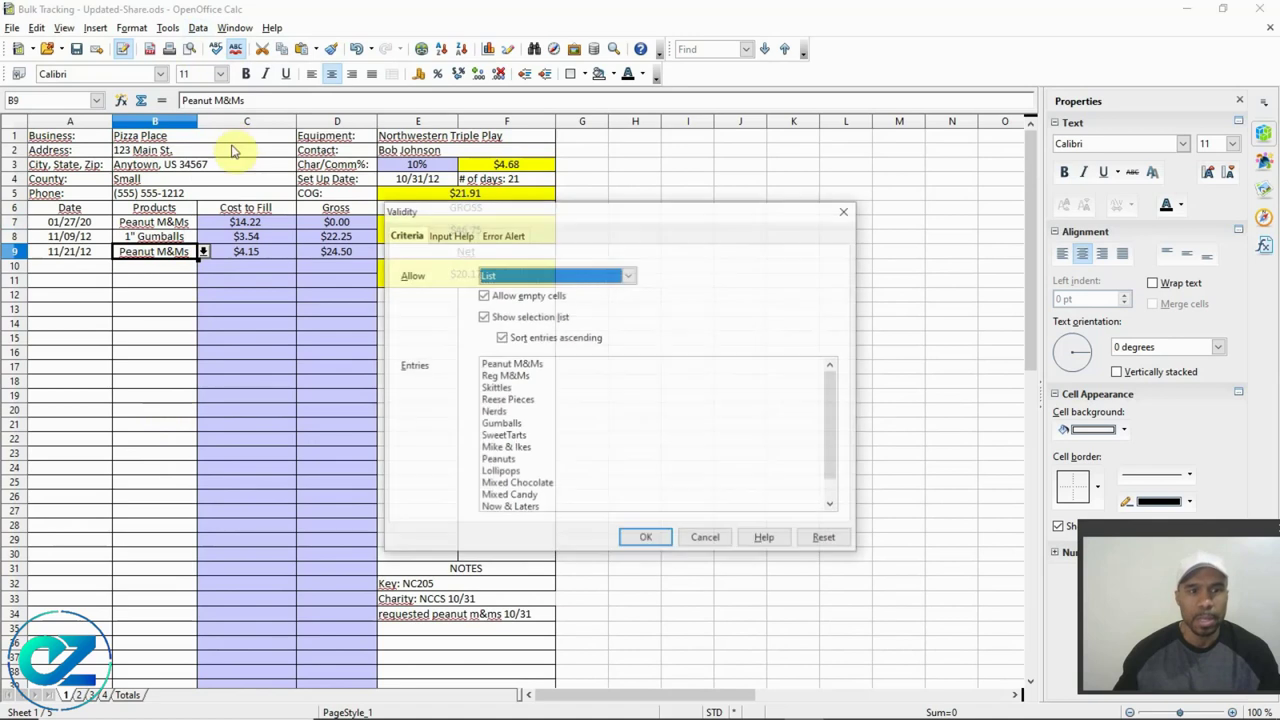
click(557, 491)
scroll(550, 495, down, 1)
click(548, 507)
key(Return)
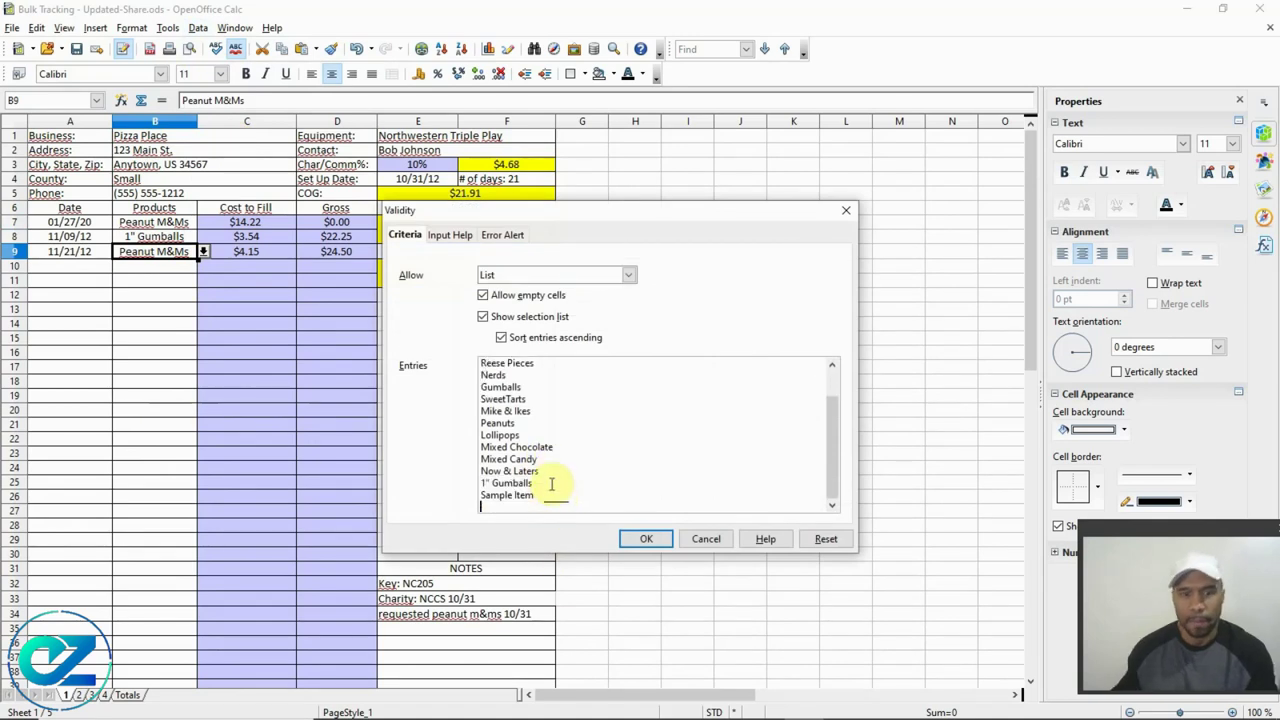
text(None)
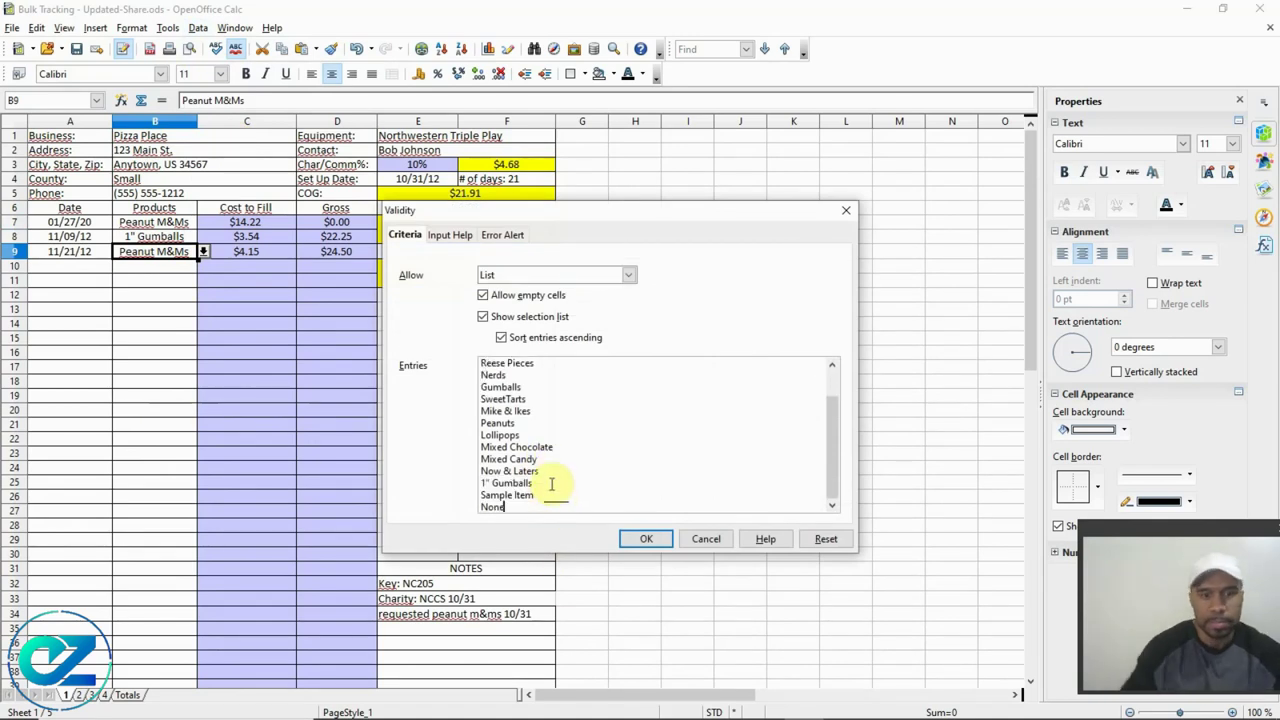
click(706, 539)
- Add None to the entries of the validity list for product cells B7:B47 and apply it
drag(150, 222, 189, 626)
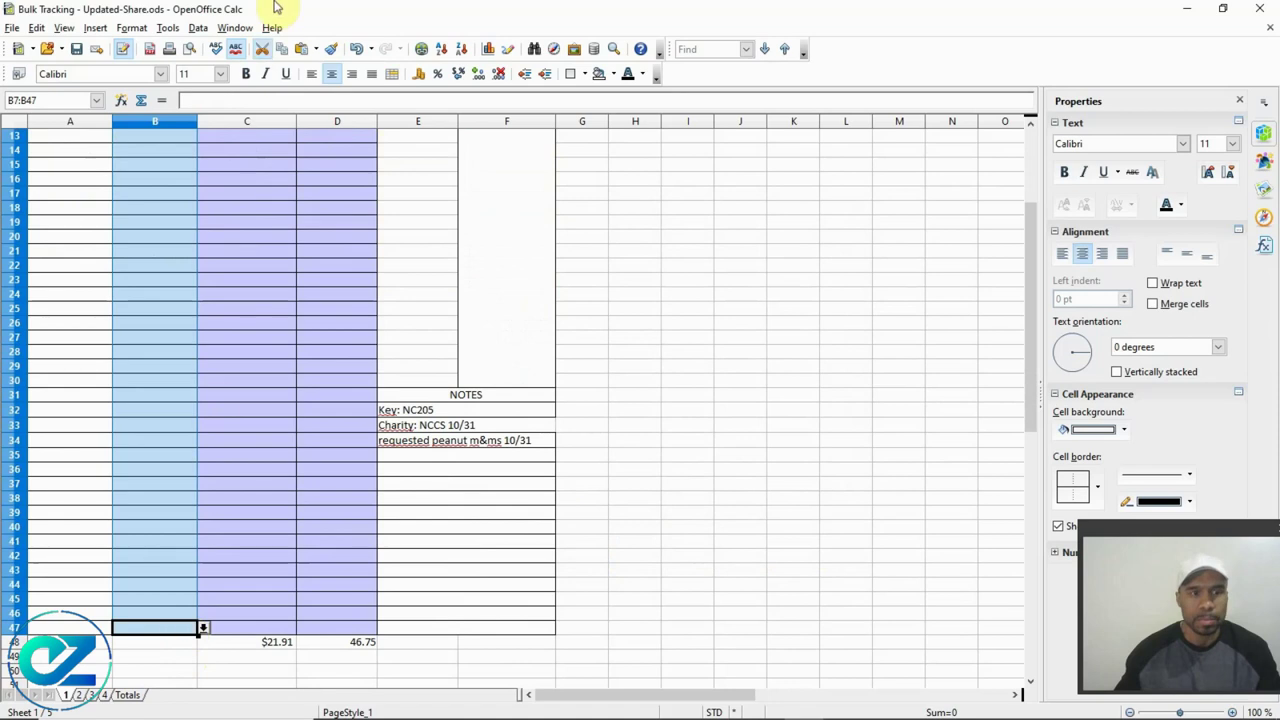
click(197, 27)
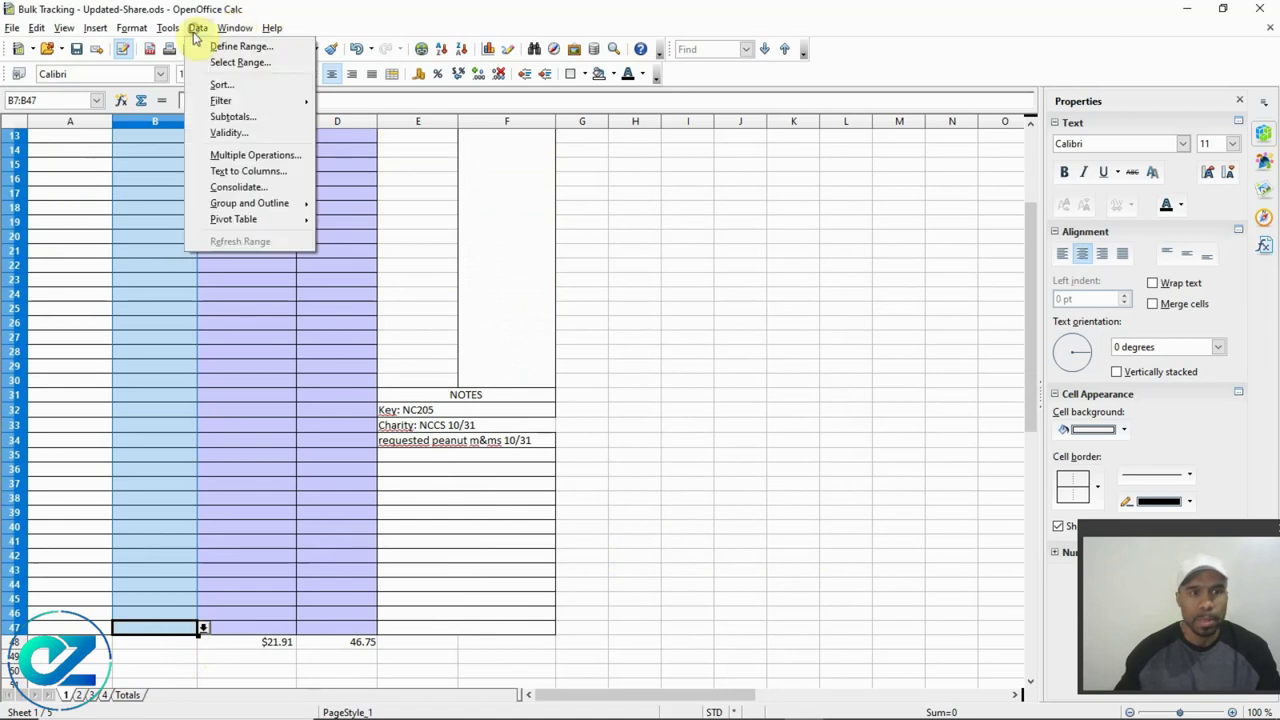
click(240, 132)
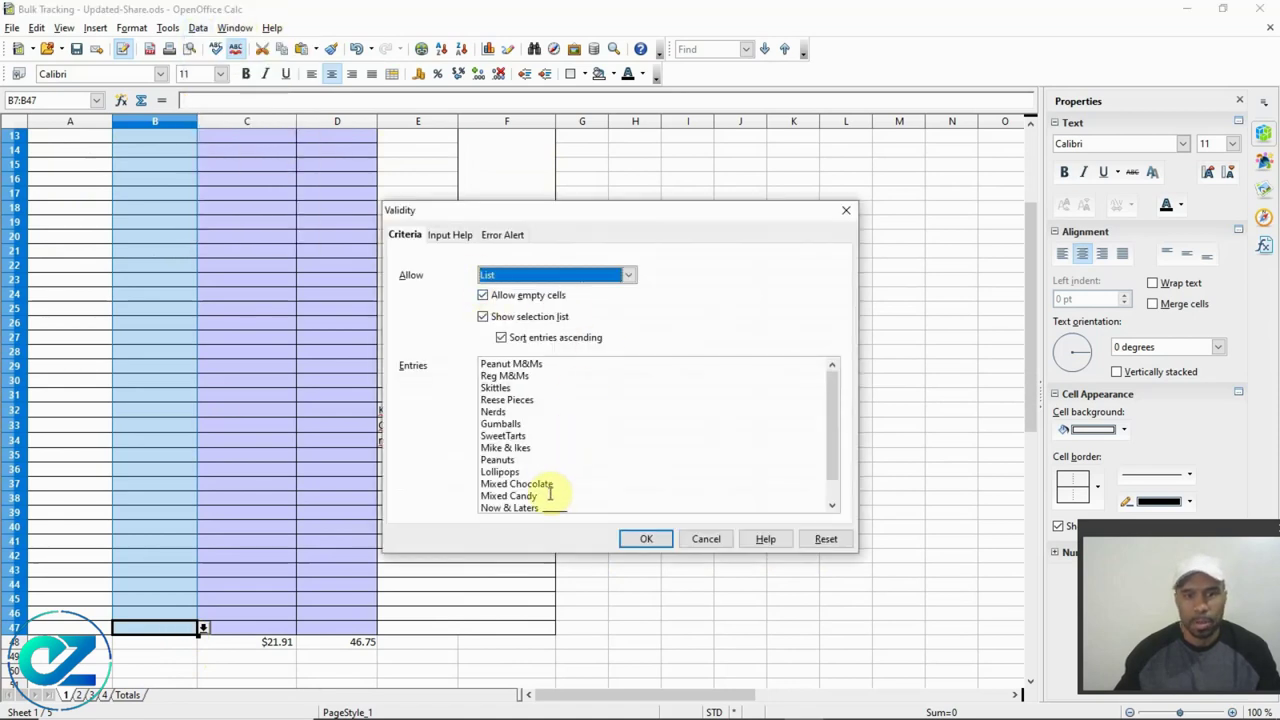
click(550, 508)
scroll(550, 508, down, 3)
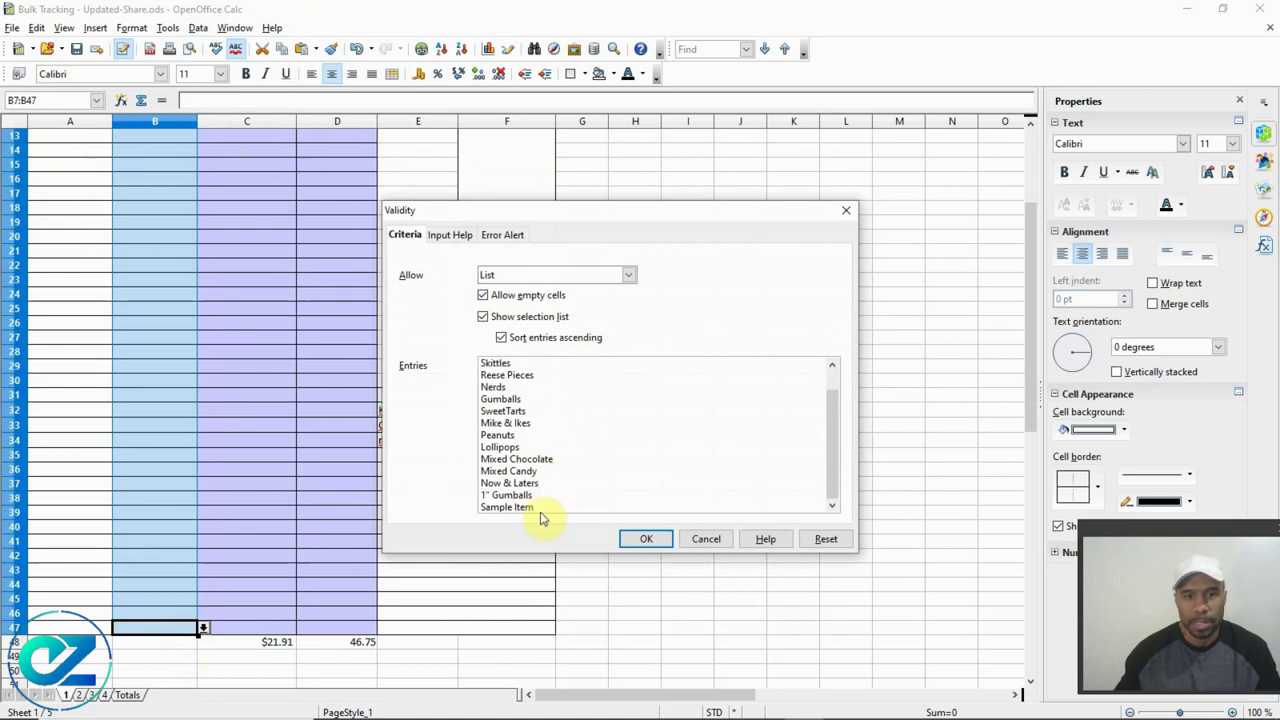
key(Return)
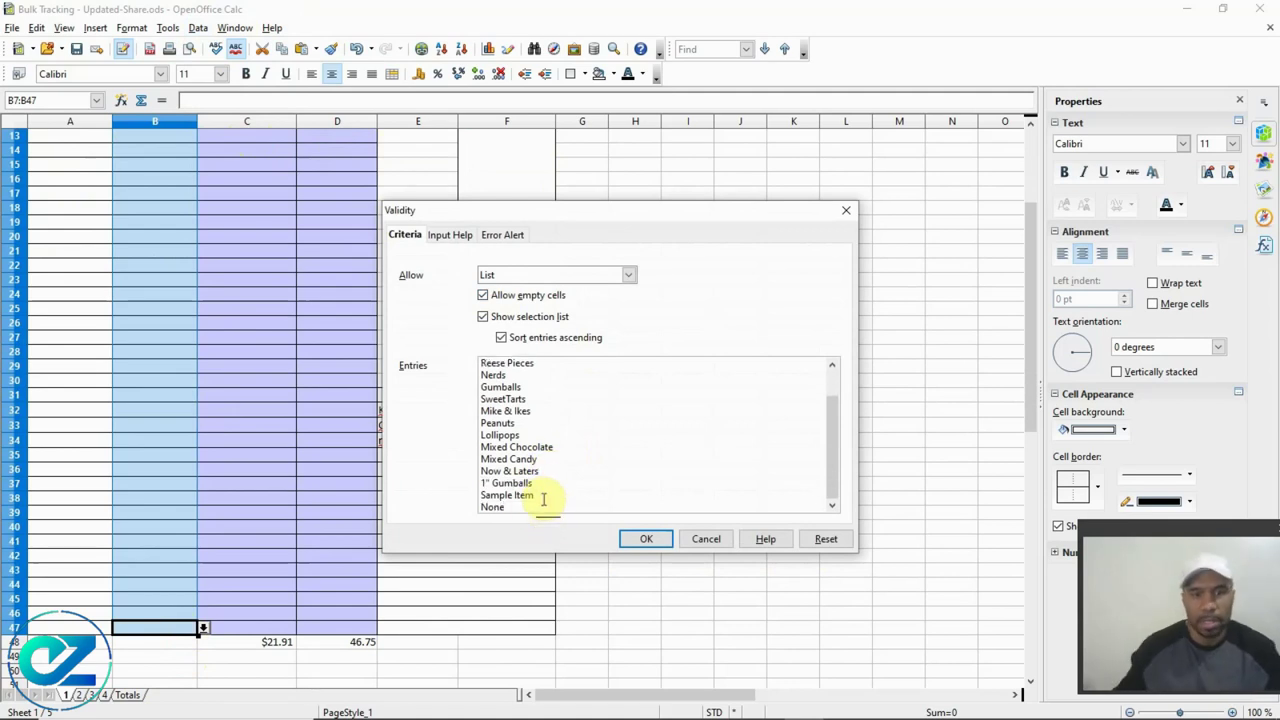
click(656, 541)
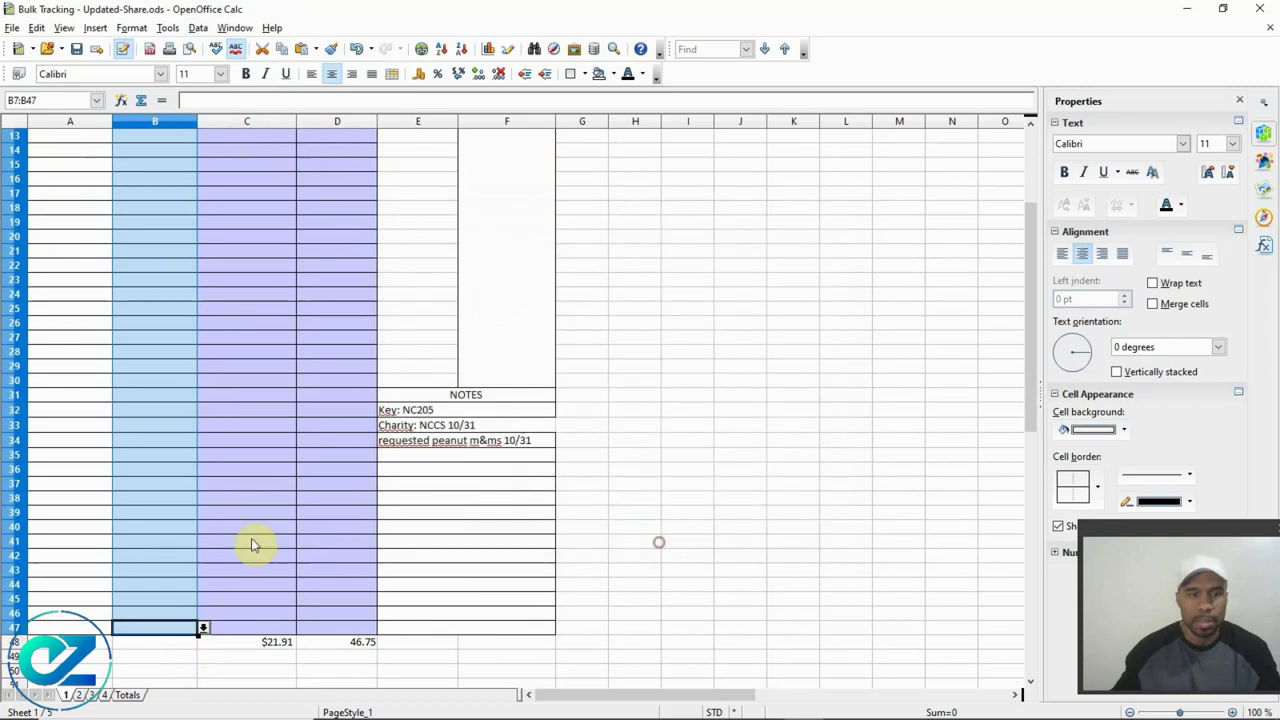
- Choose None as the product in cell B9
click(186, 414)
scroll(177, 380, up, 4)
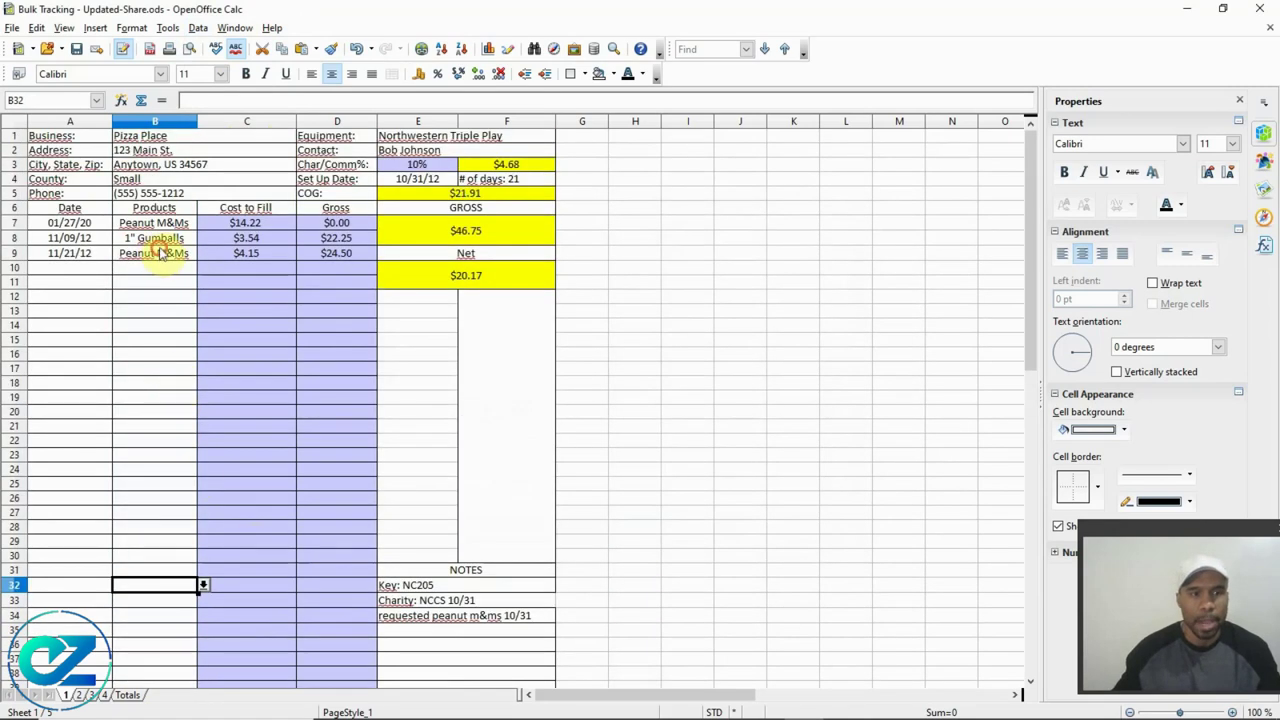
click(155, 253)
click(203, 253)
click(132, 356)
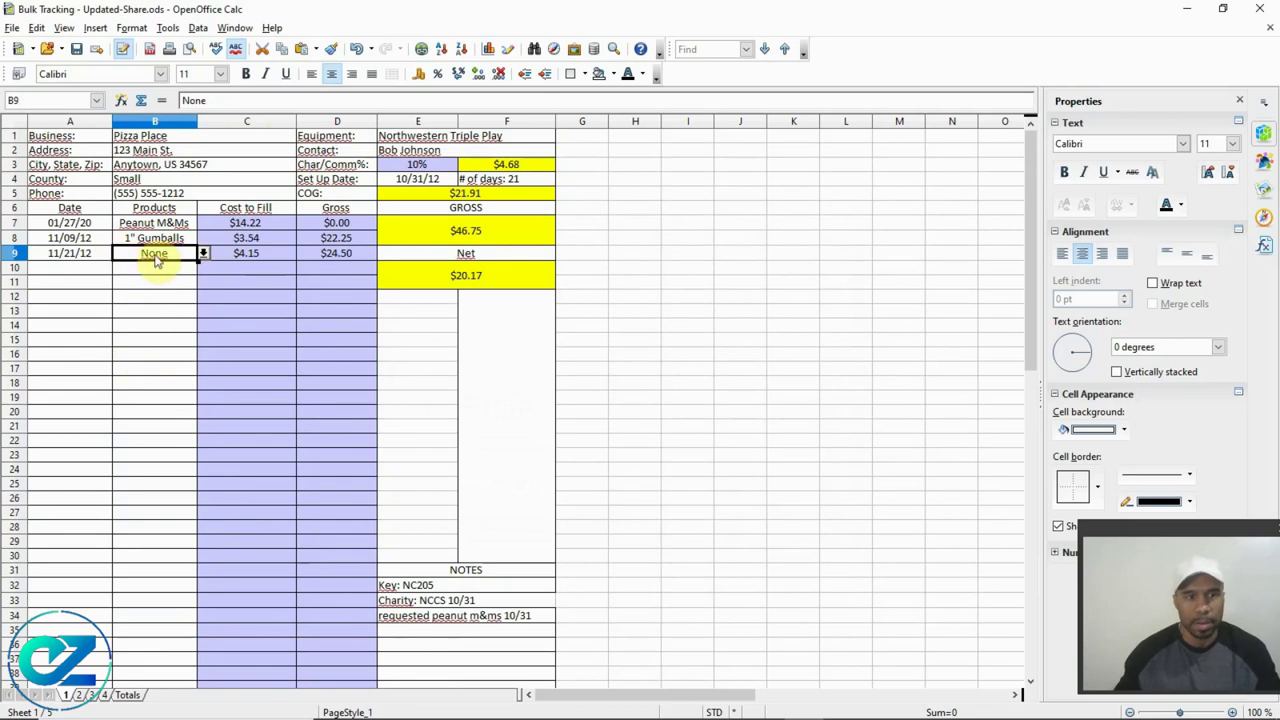
- Set the Set Up Date in E4 and the entry date in A8 both to 1-27-20
click(430, 183)
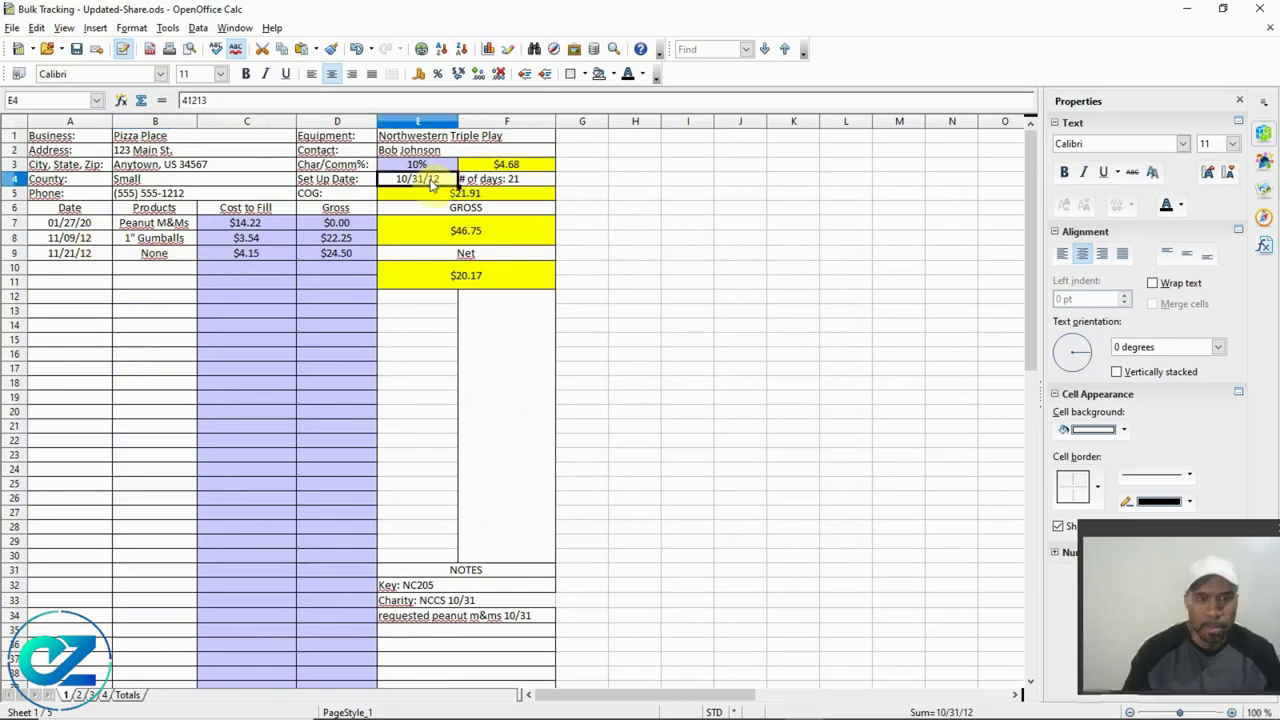
text(1-27-20)
key(Return)
click(258, 283)
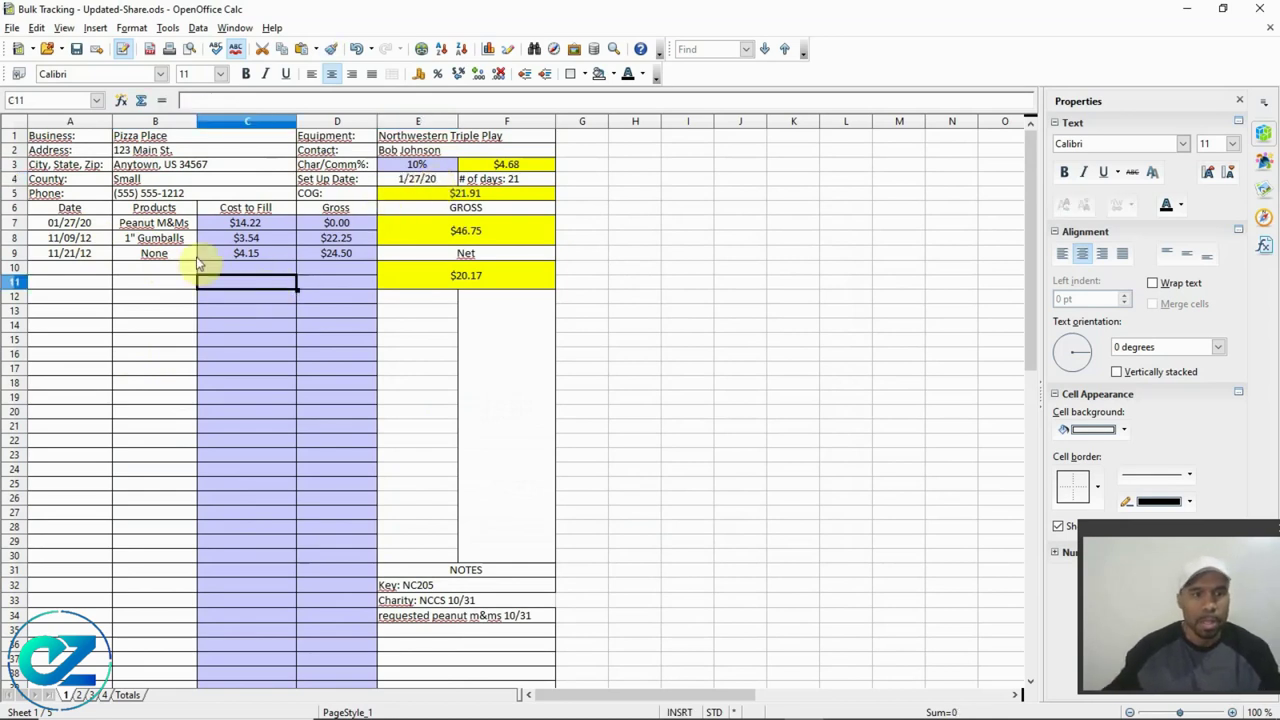
click(65, 237)
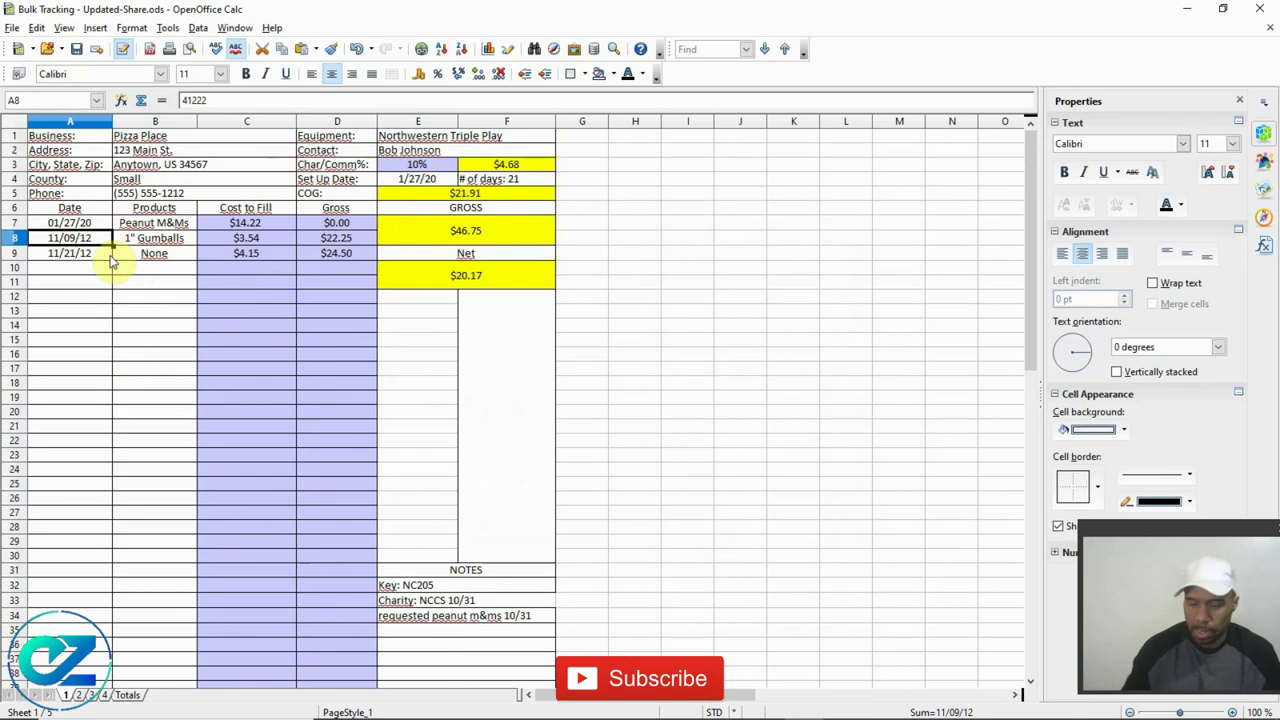
text(1-27-20)
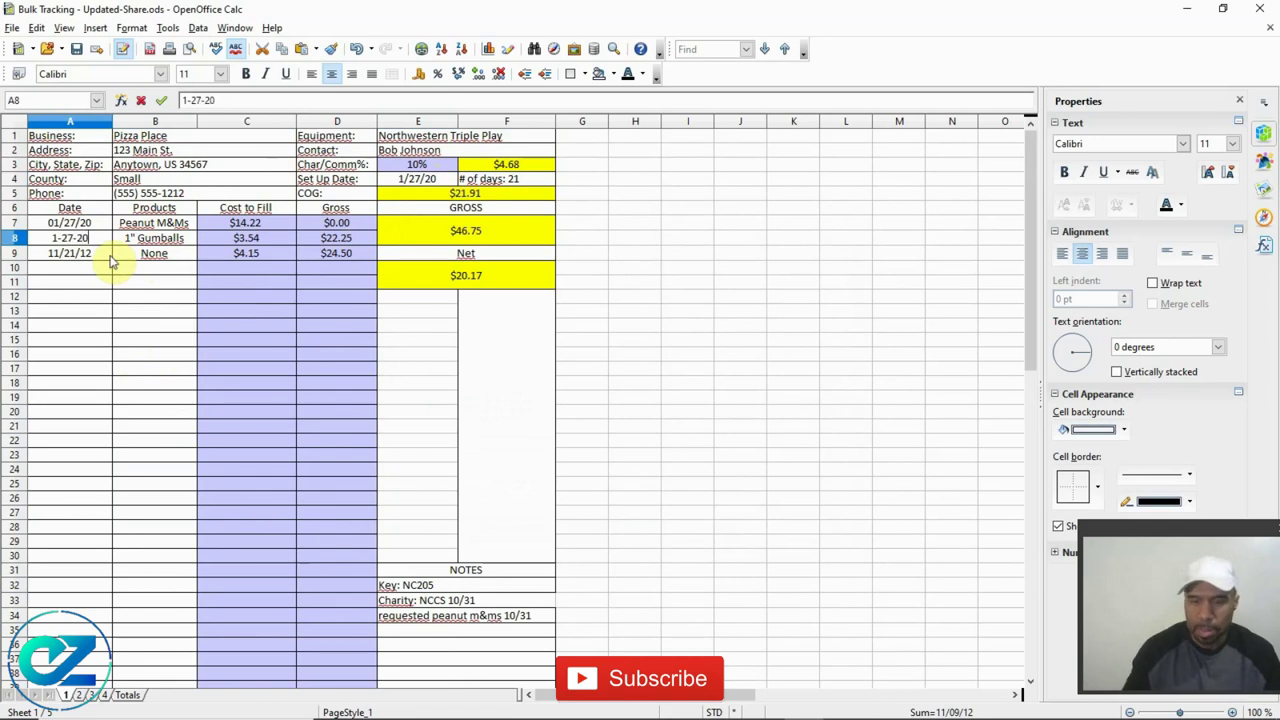
click(100, 268)
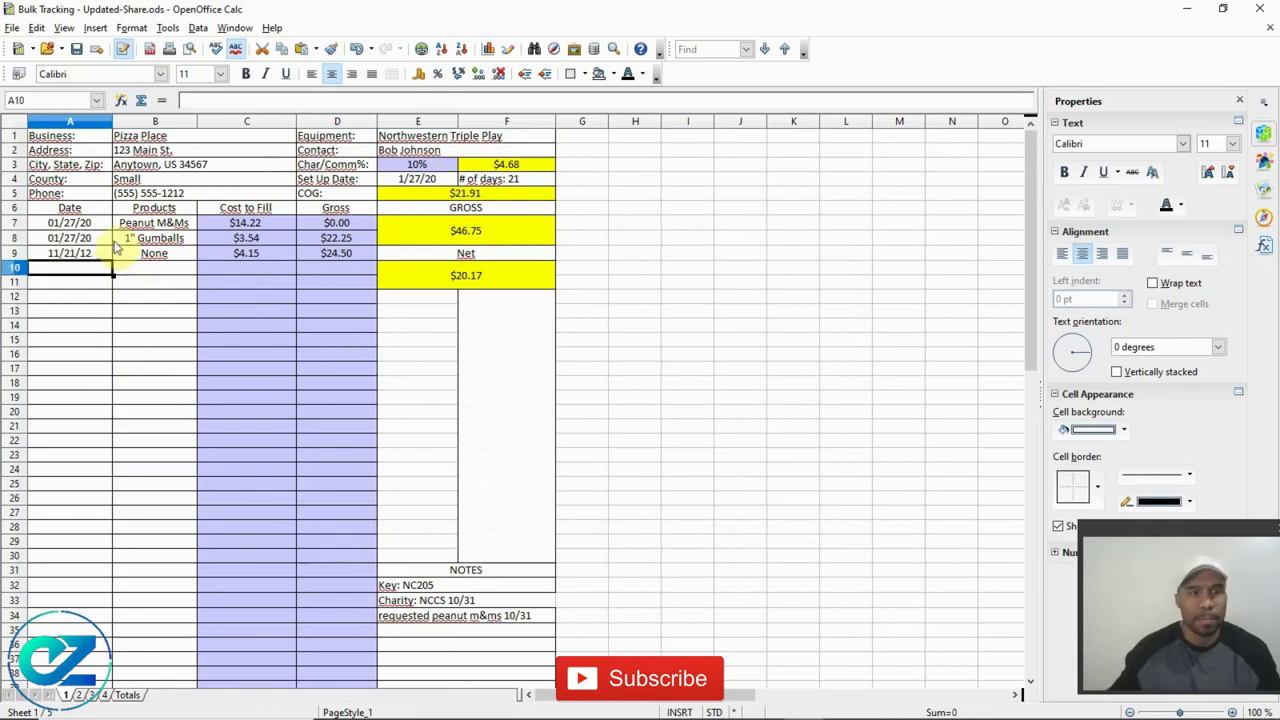
click(150, 224)
click(163, 256)
click(168, 238)
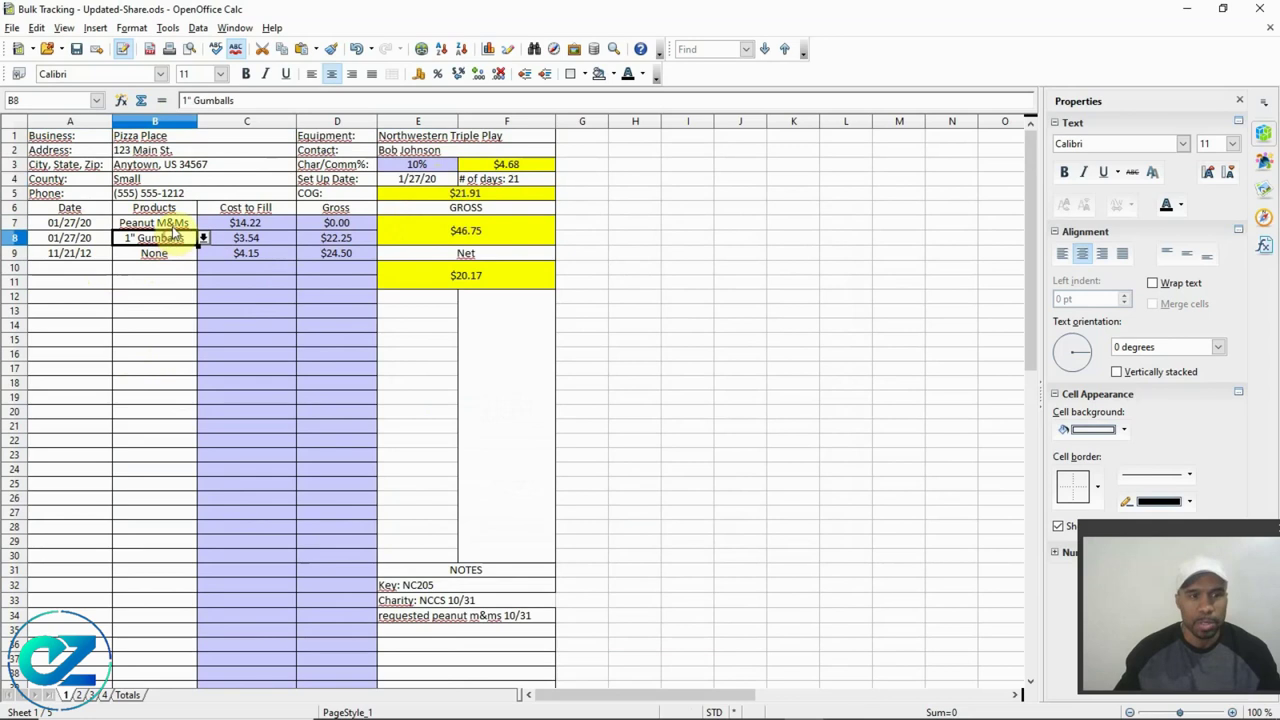
click(265, 225)
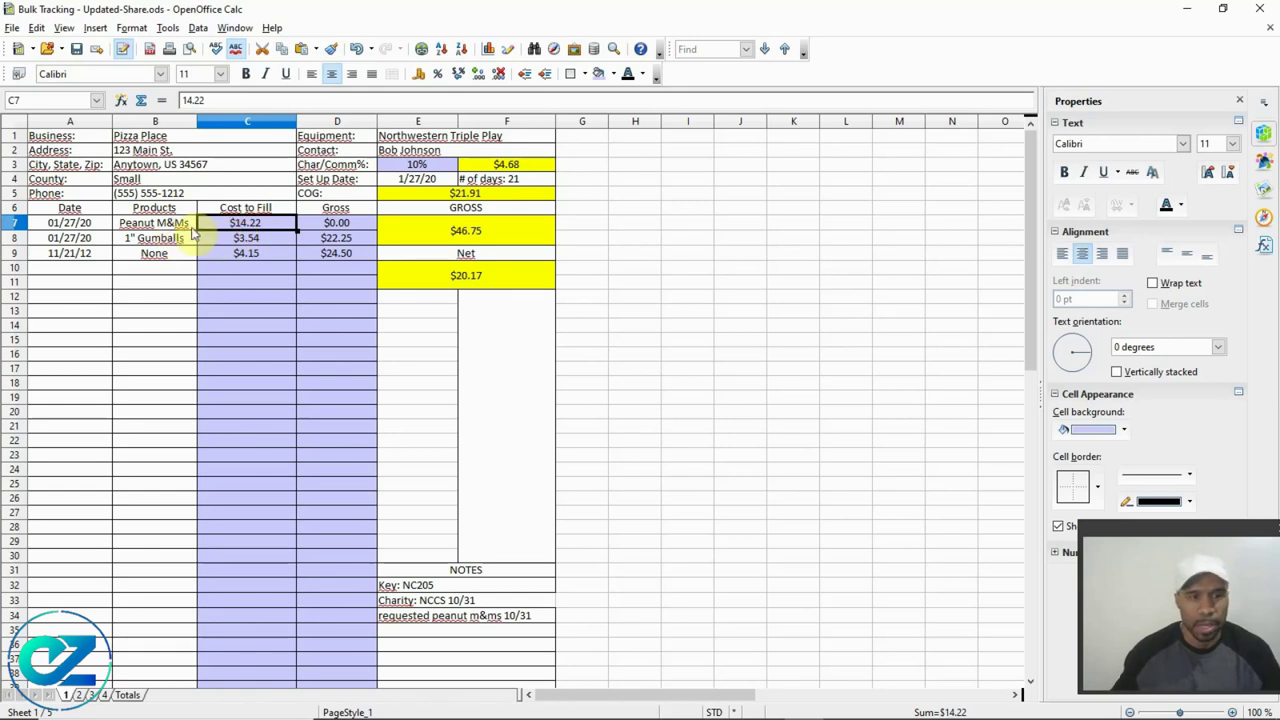
- Set both the cost to fill in C9 and the gross in D9 to 0
click(260, 252)
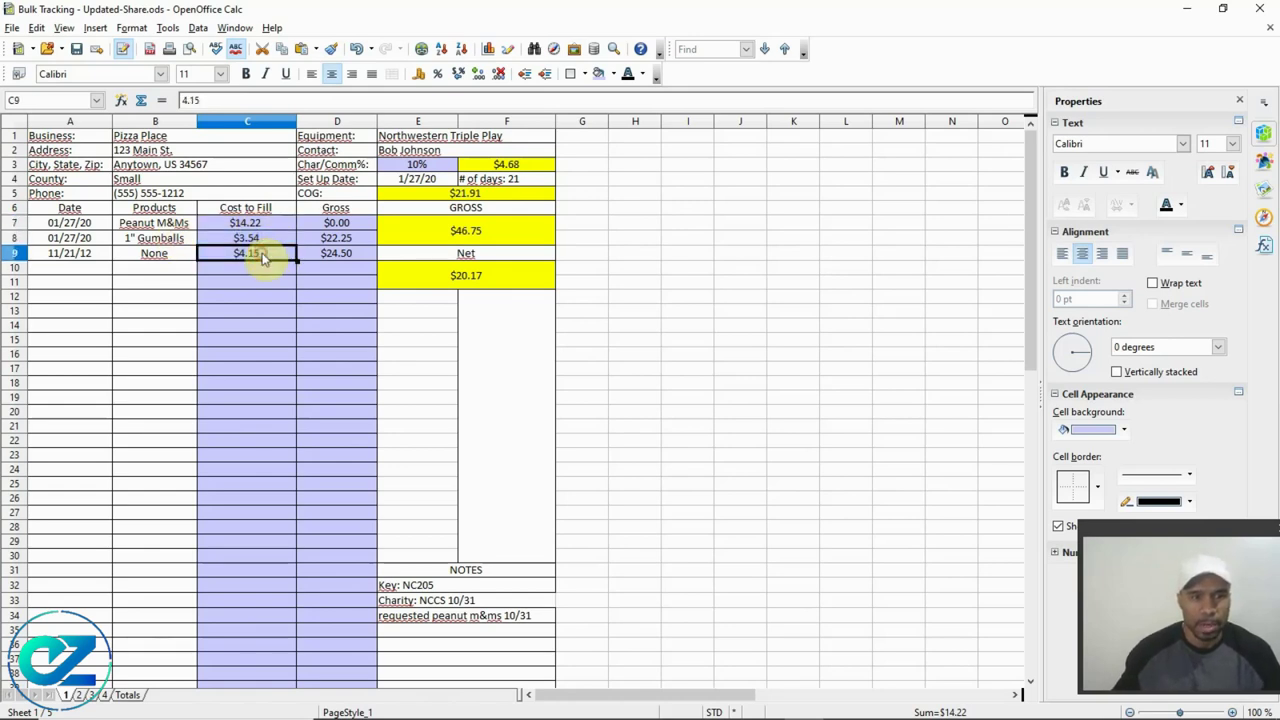
text(0)
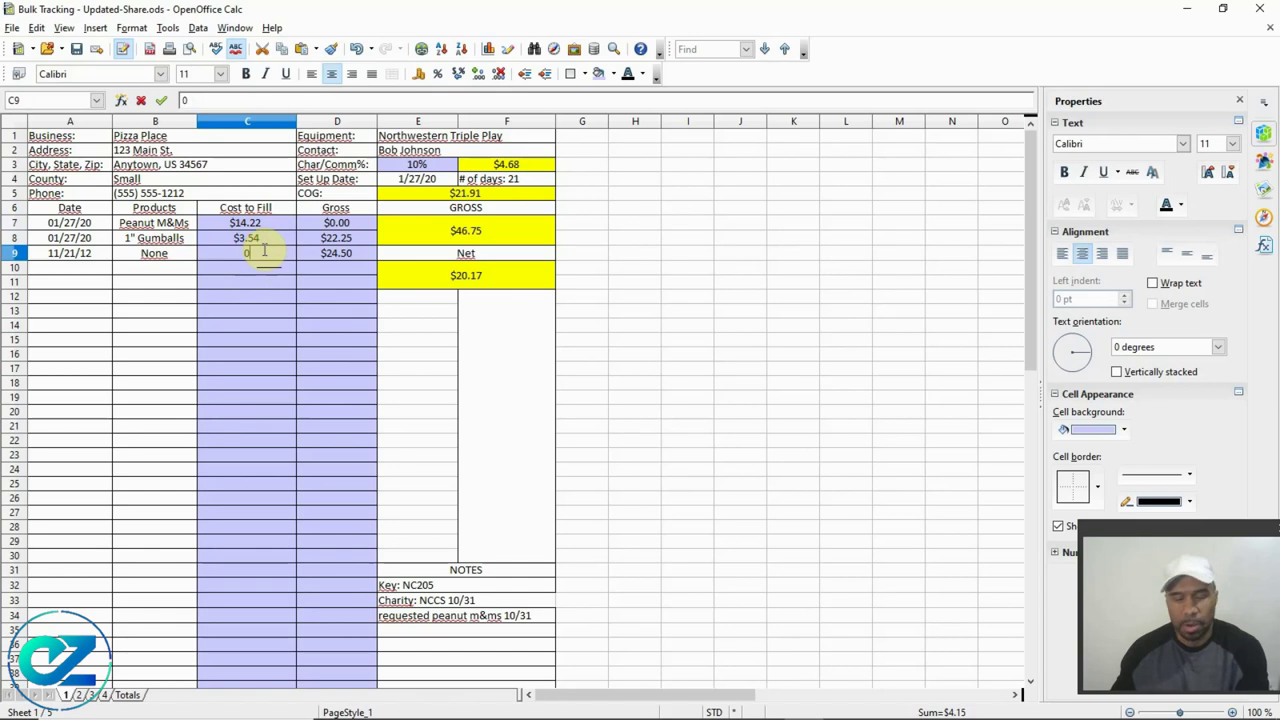
key(Return)
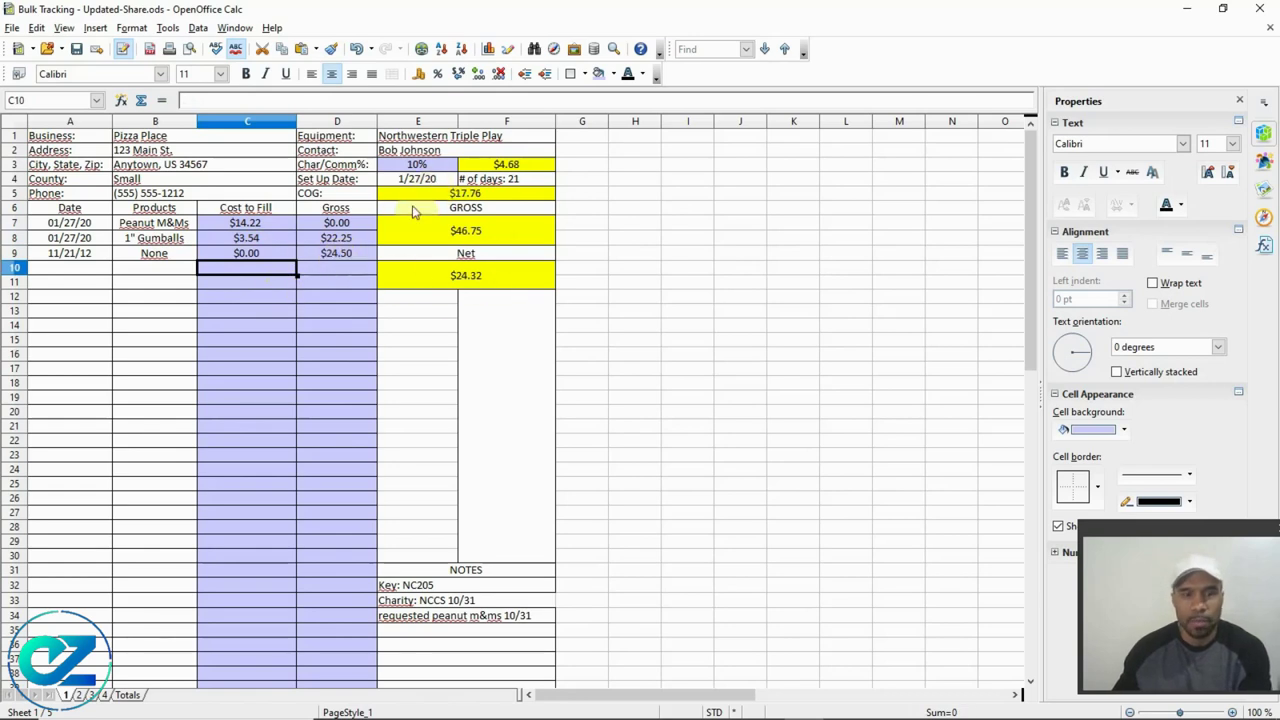
click(337, 253)
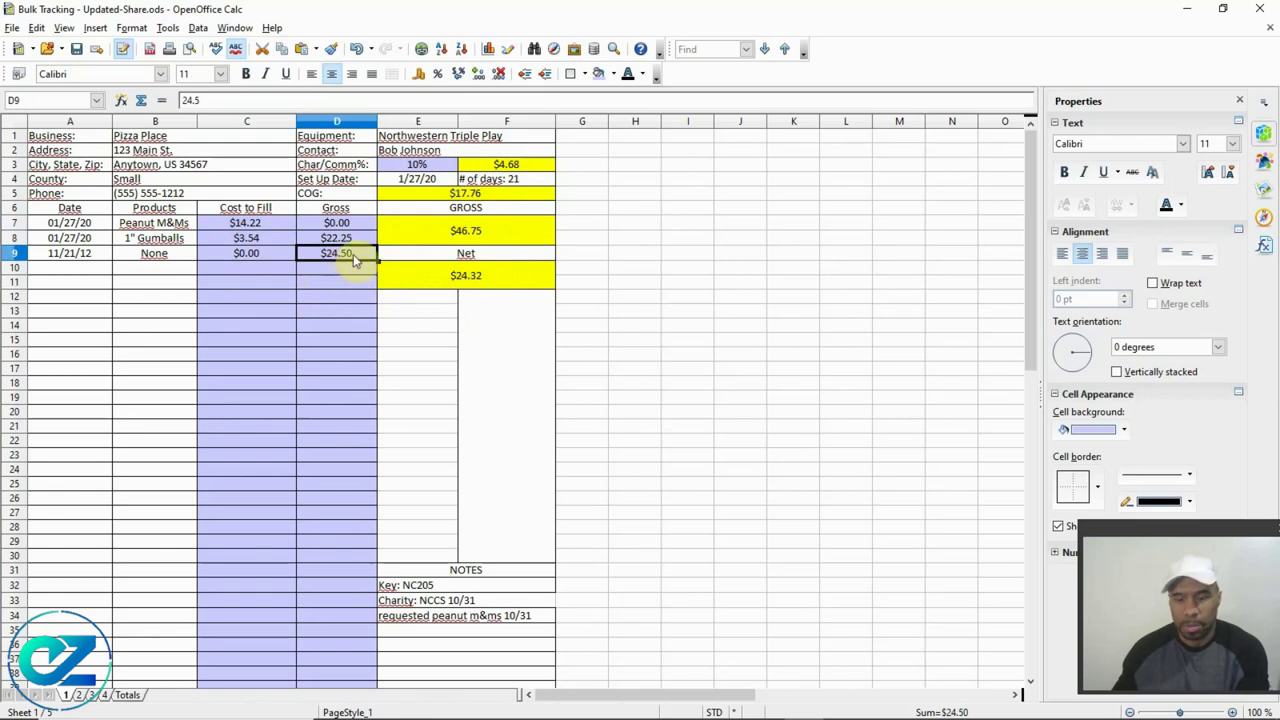
text(0)
key(Return)
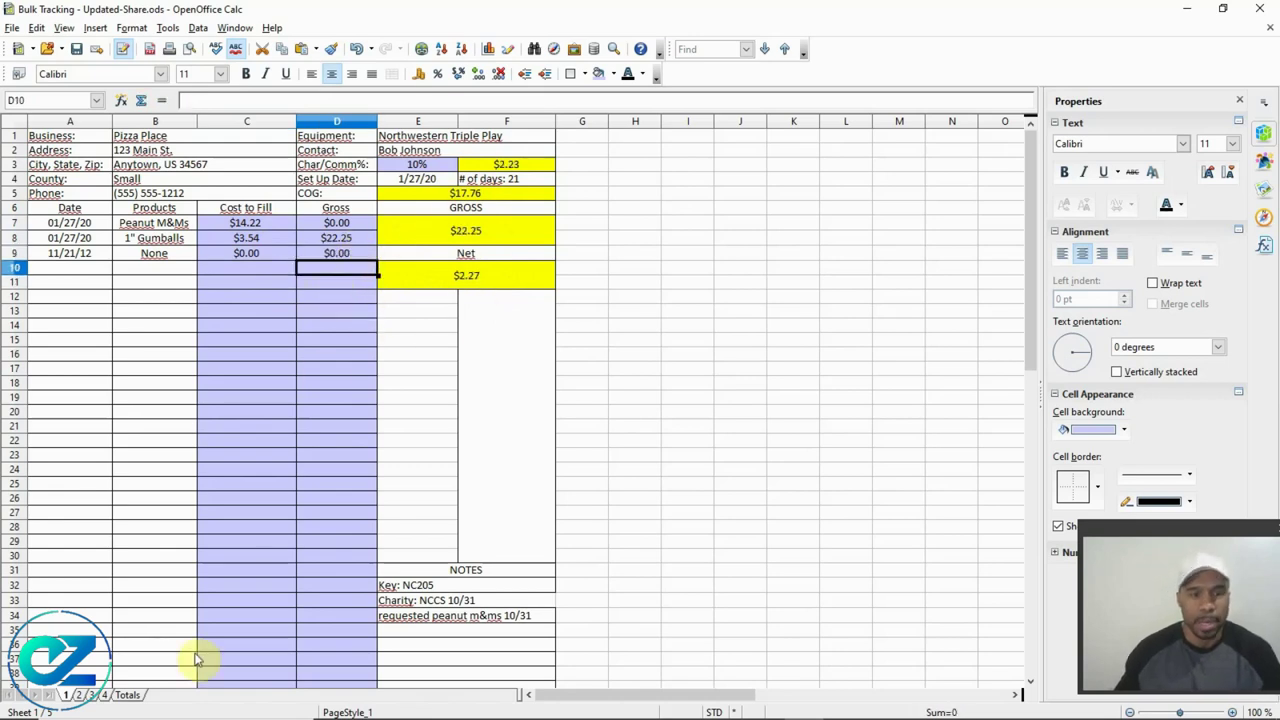
- Enter a gross of 100 in cell D10 of sheet 4, checking the Totals sheet before and after the entry
click(127, 695)
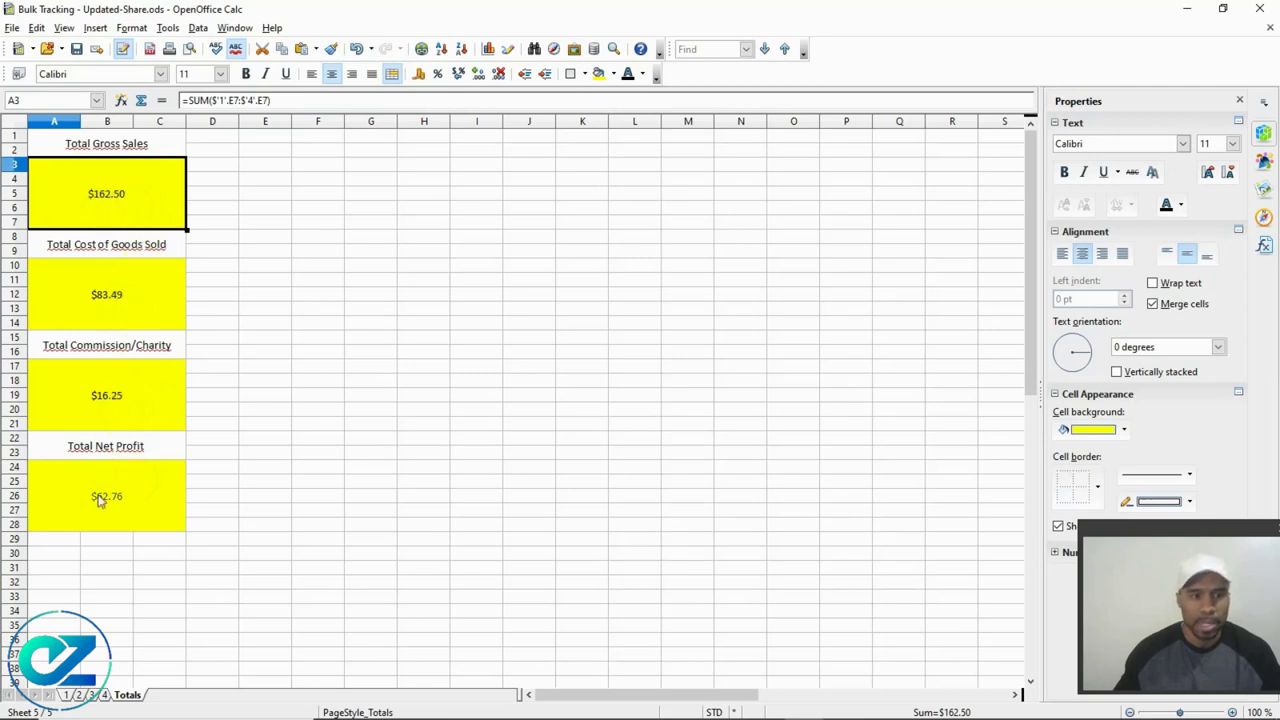
click(104, 696)
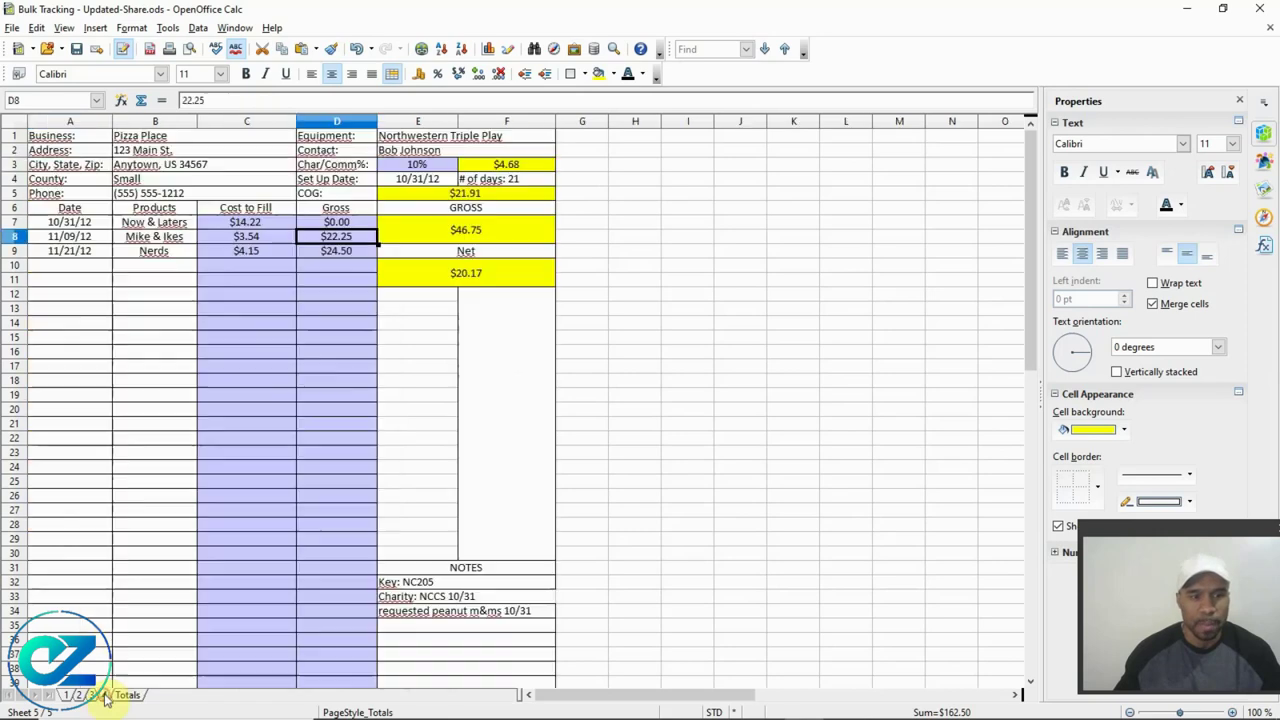
click(336, 265)
text(100)
key(Return)
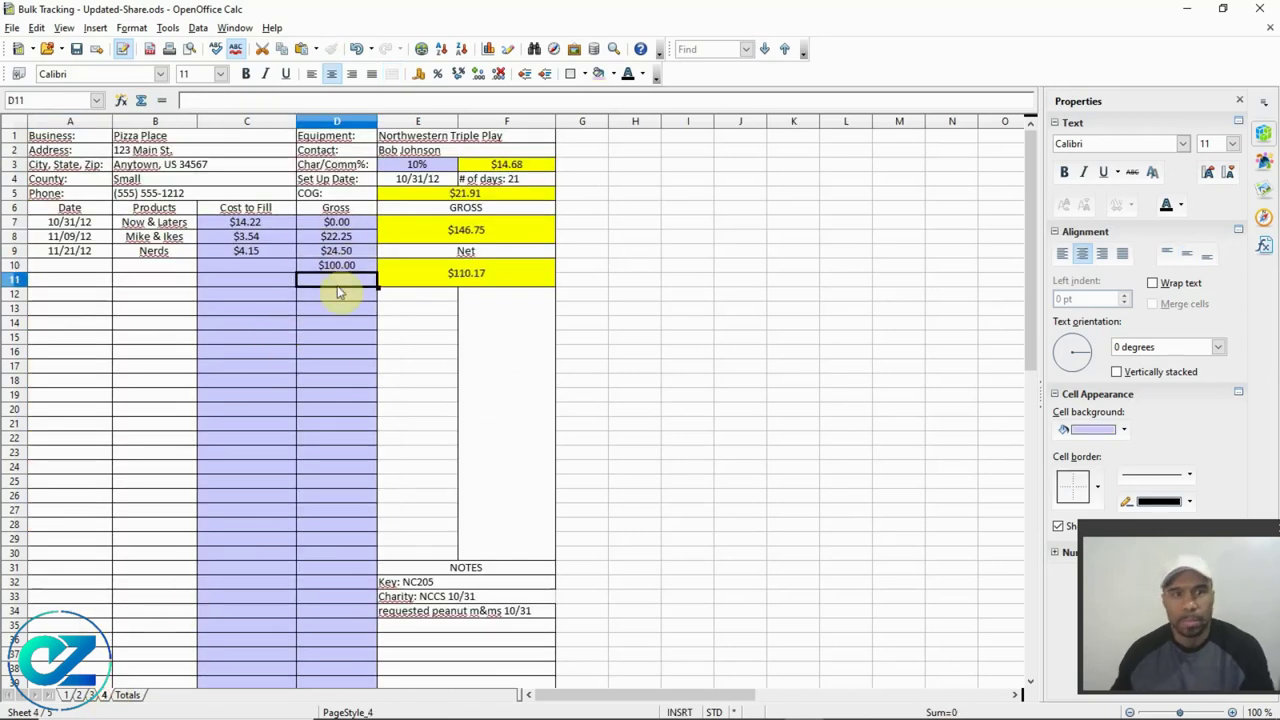
click(128, 694)
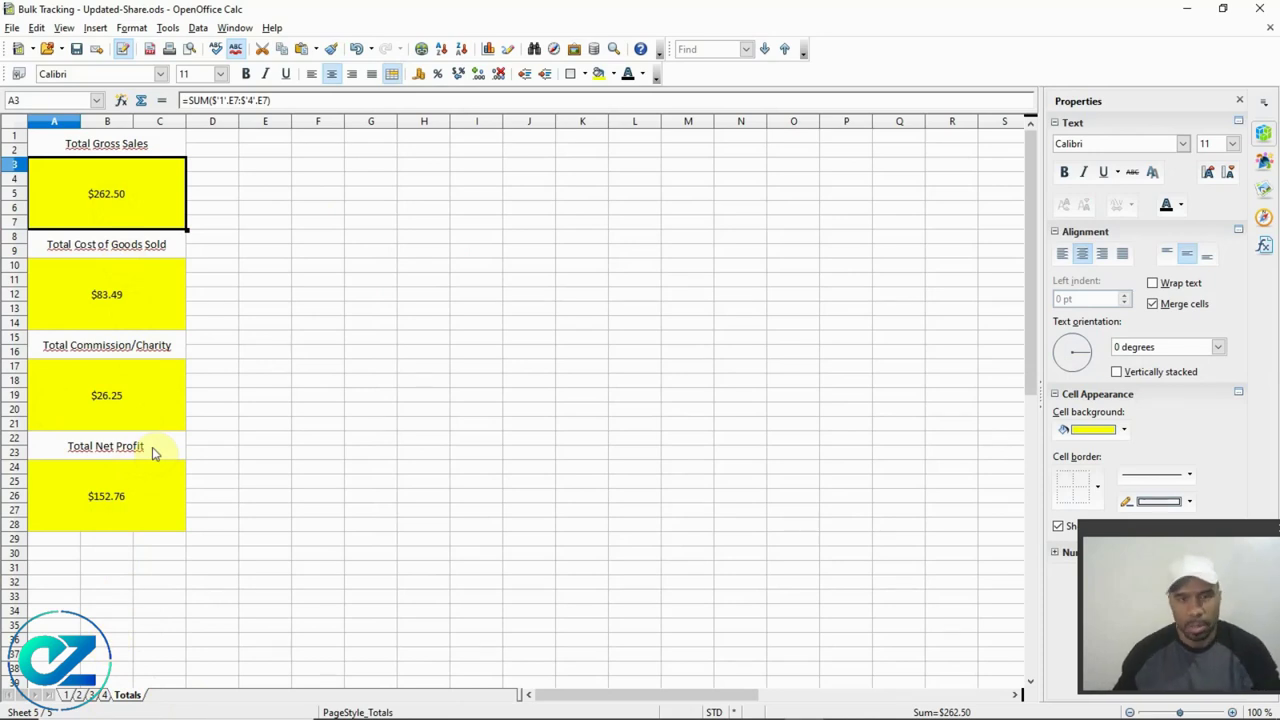
- Return to sheet 4 and clear the test gross amount from cell D10
click(103, 694)
key(Up)
key(Delete)
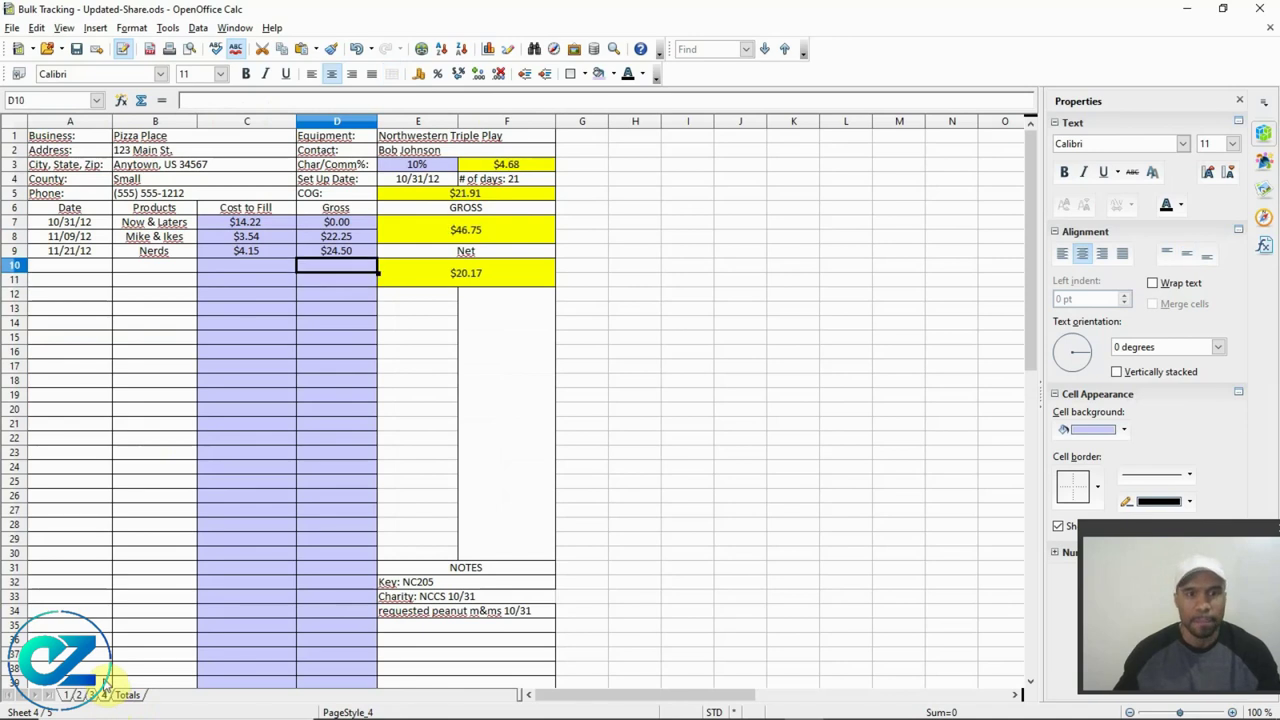
- Set the Char/Comm% in E3 of sheet 4 to 0% and inspect the commission formula in F3
click(426, 165)
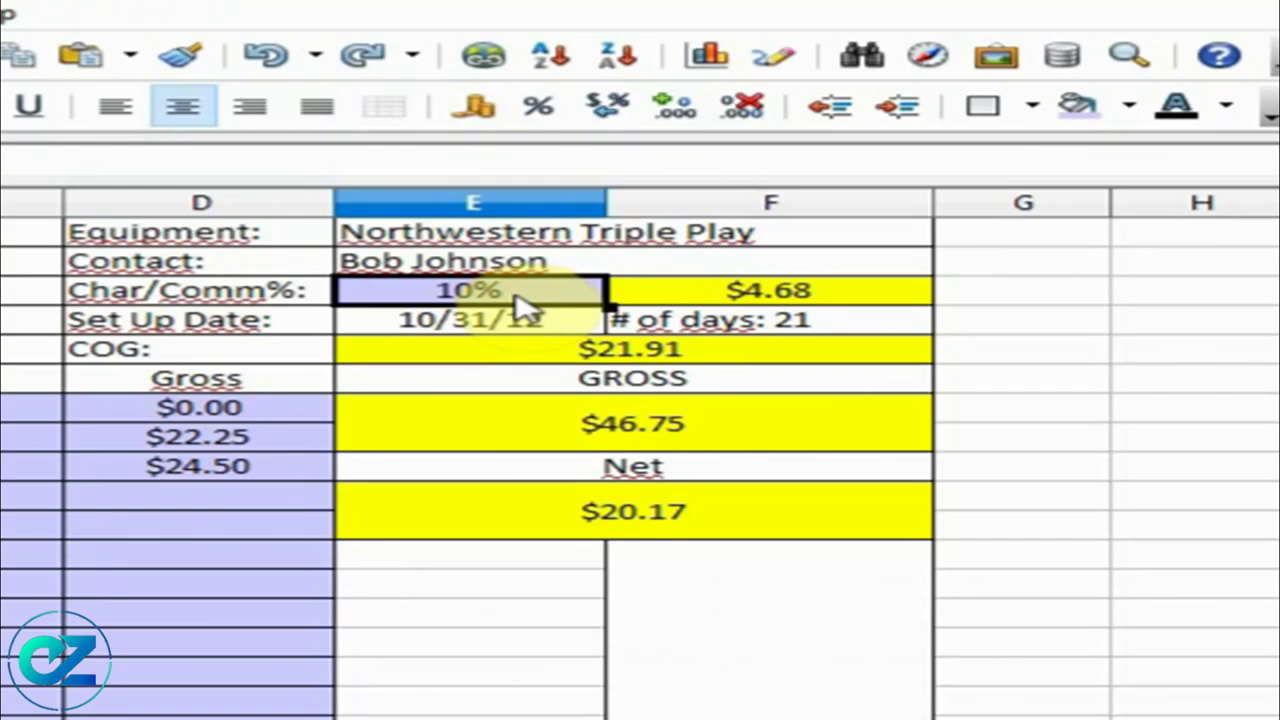
text(0)
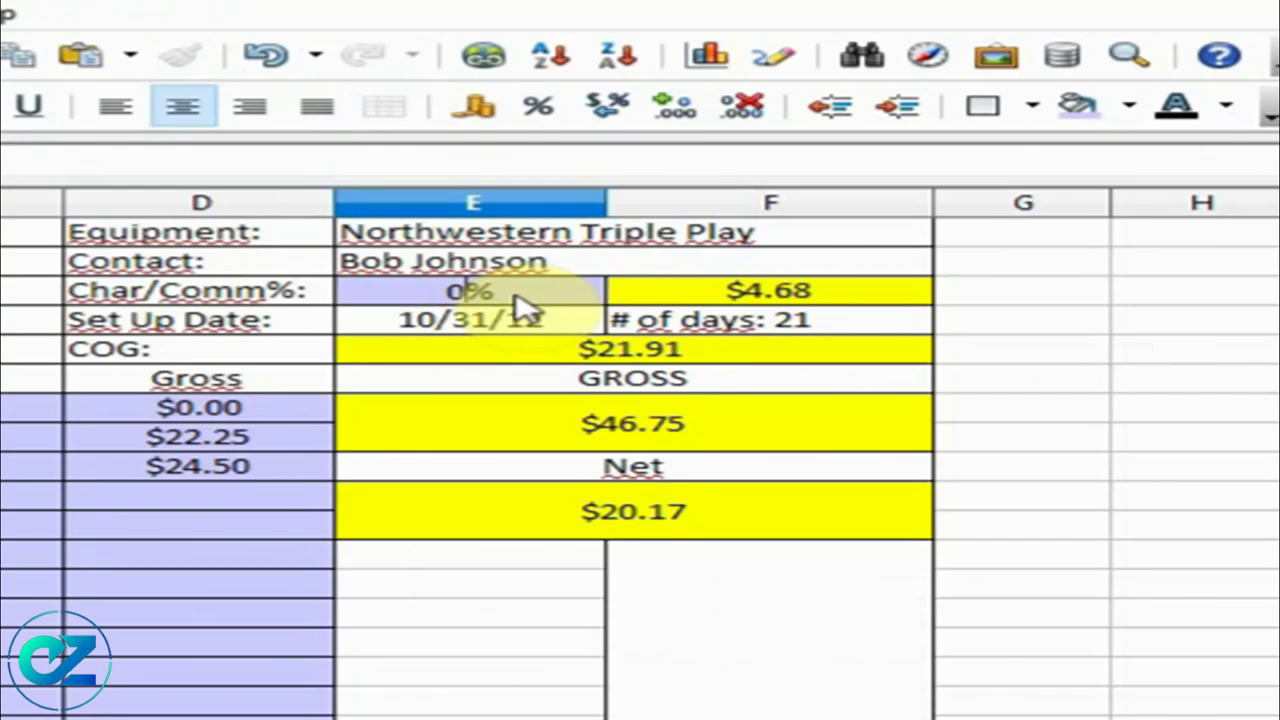
key(Return)
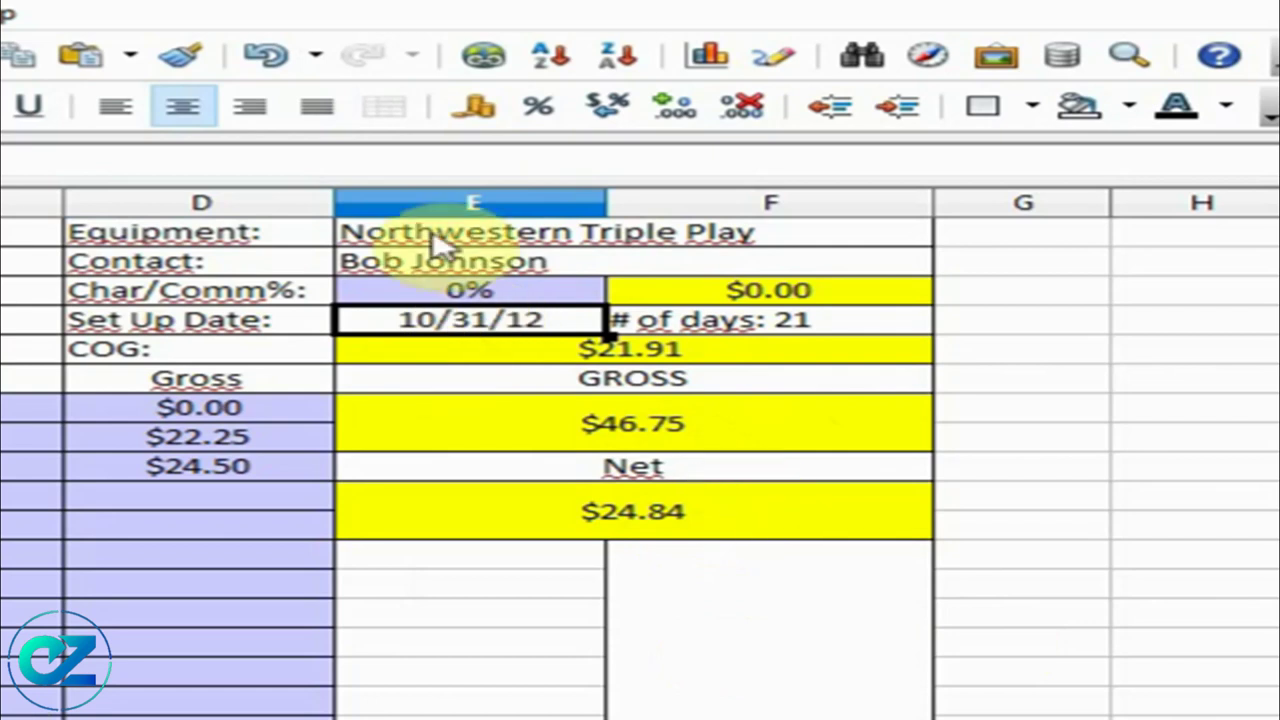
click(733, 292)
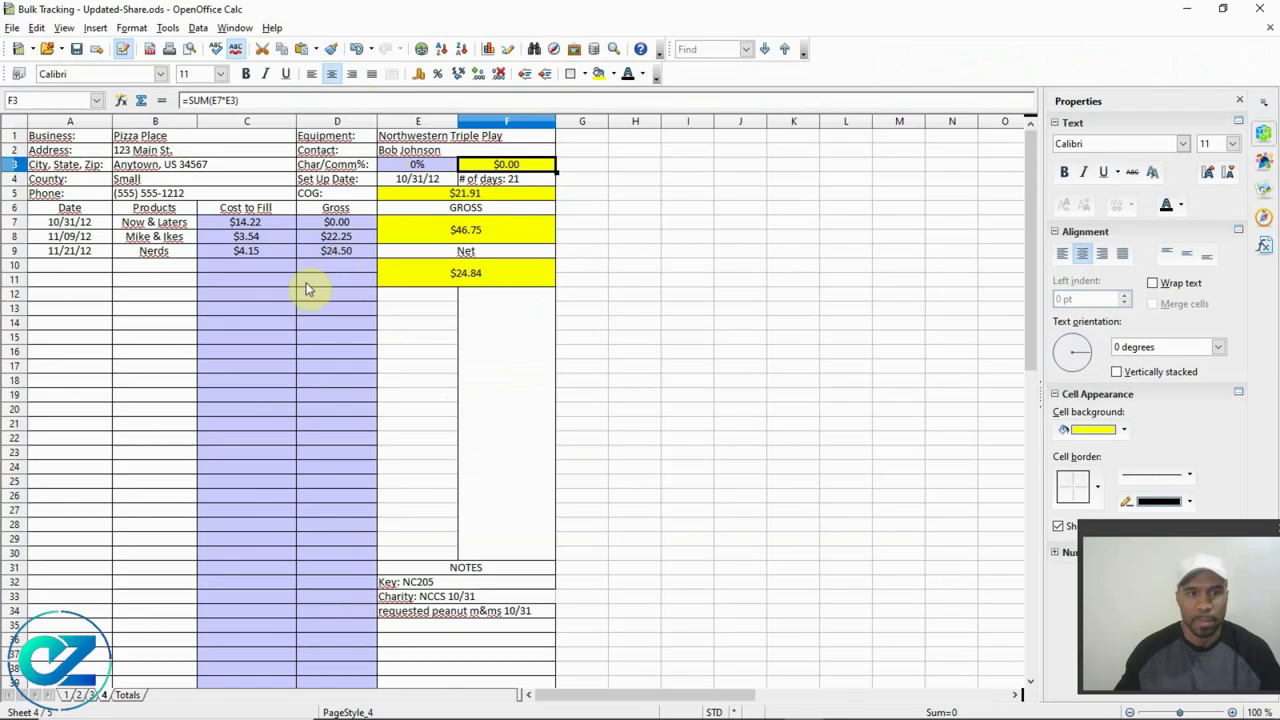
- Enter a test gross of 20 in D10 with the commission at 0%, and undo the entry
click(315, 264)
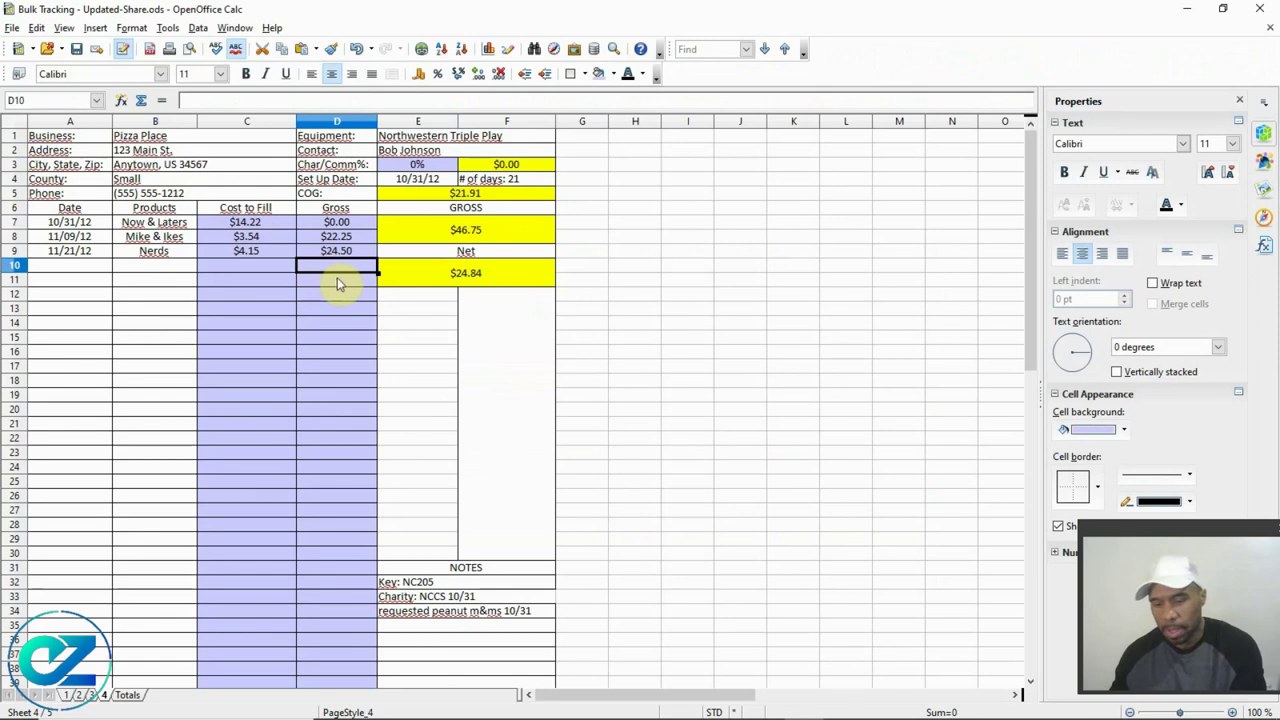
text(20)
key(Return)
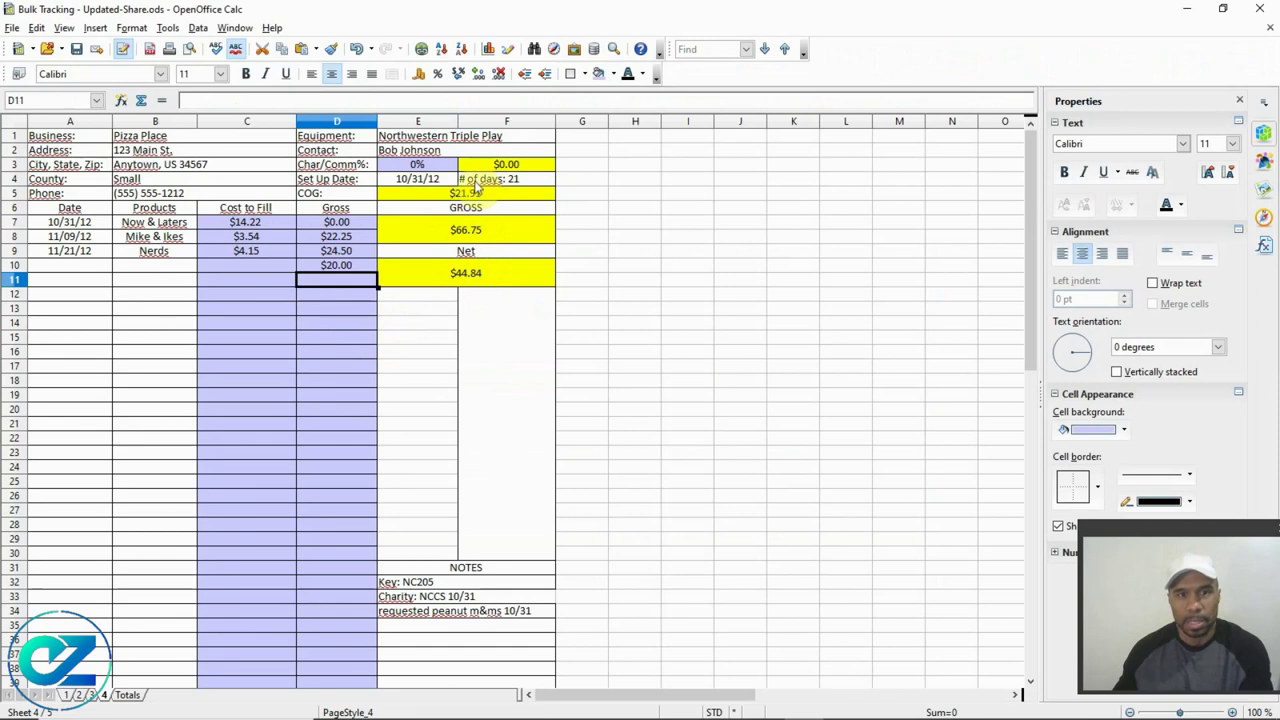
key(ctrl+z)
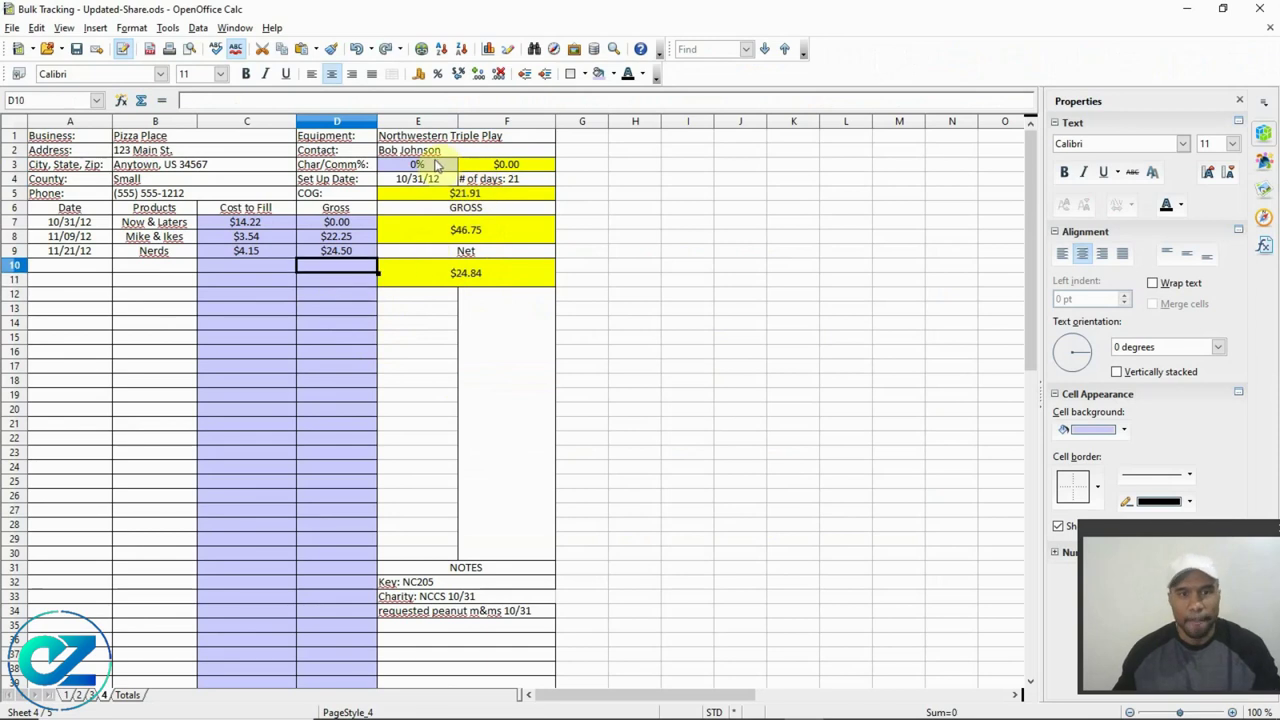
- Set the Char/Comm% in cell E3 to 10%
click(418, 165)
text(10)
key(Return)
- Enter a test gross of 20 in D10 with the commission at 10%, and undo the entry
click(357, 271)
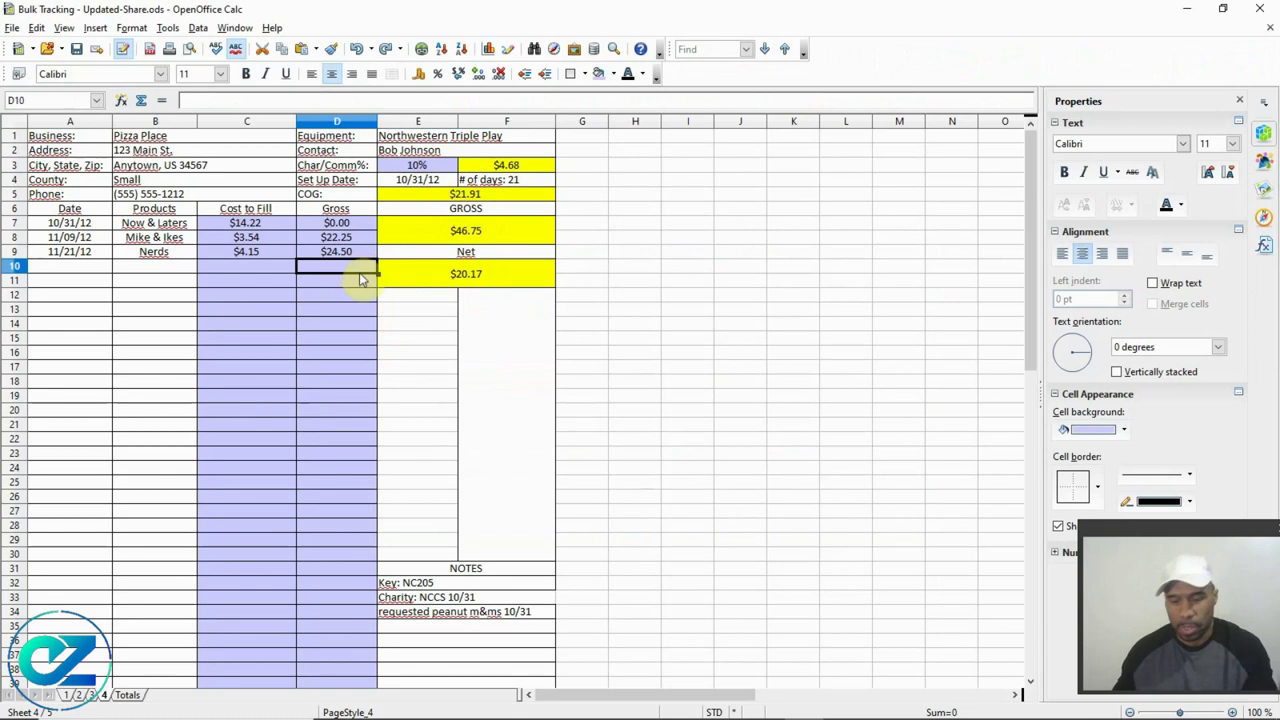
text(20)
key(Return)
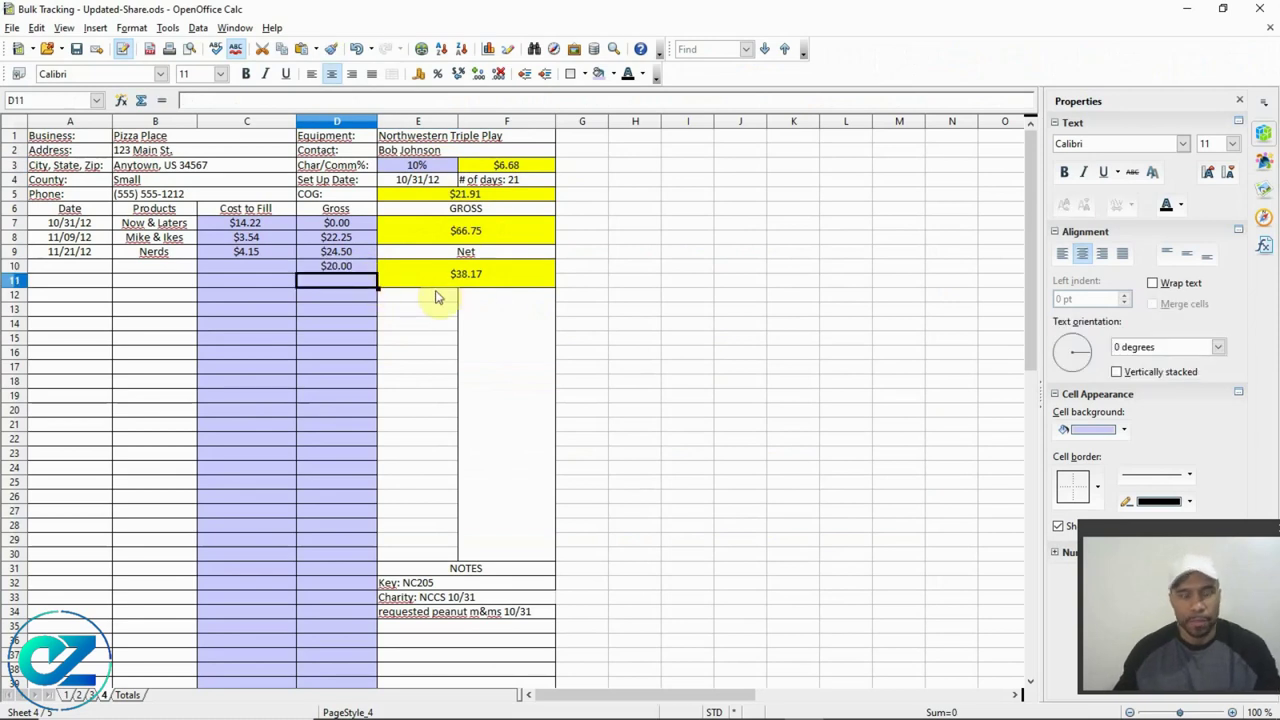
key(ctrl+z)
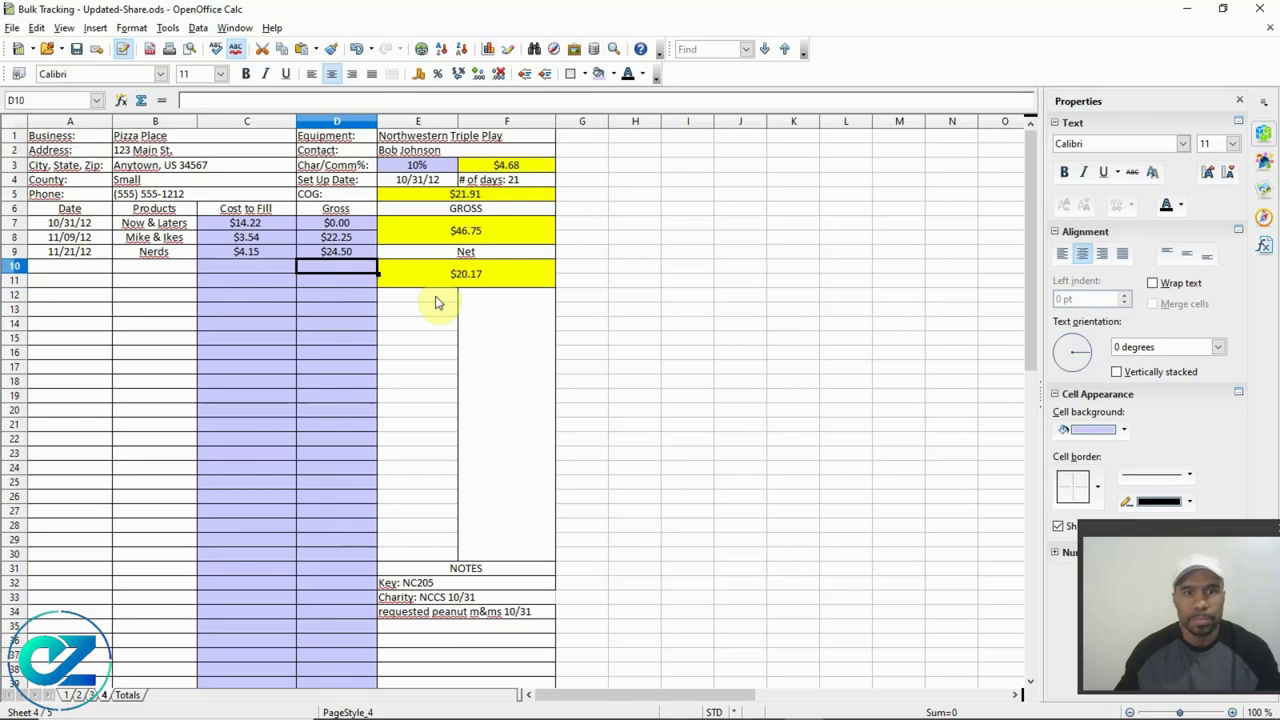
- Set the Char/Comm% in cell E3 of sheet 4 to 25%
click(415, 167)
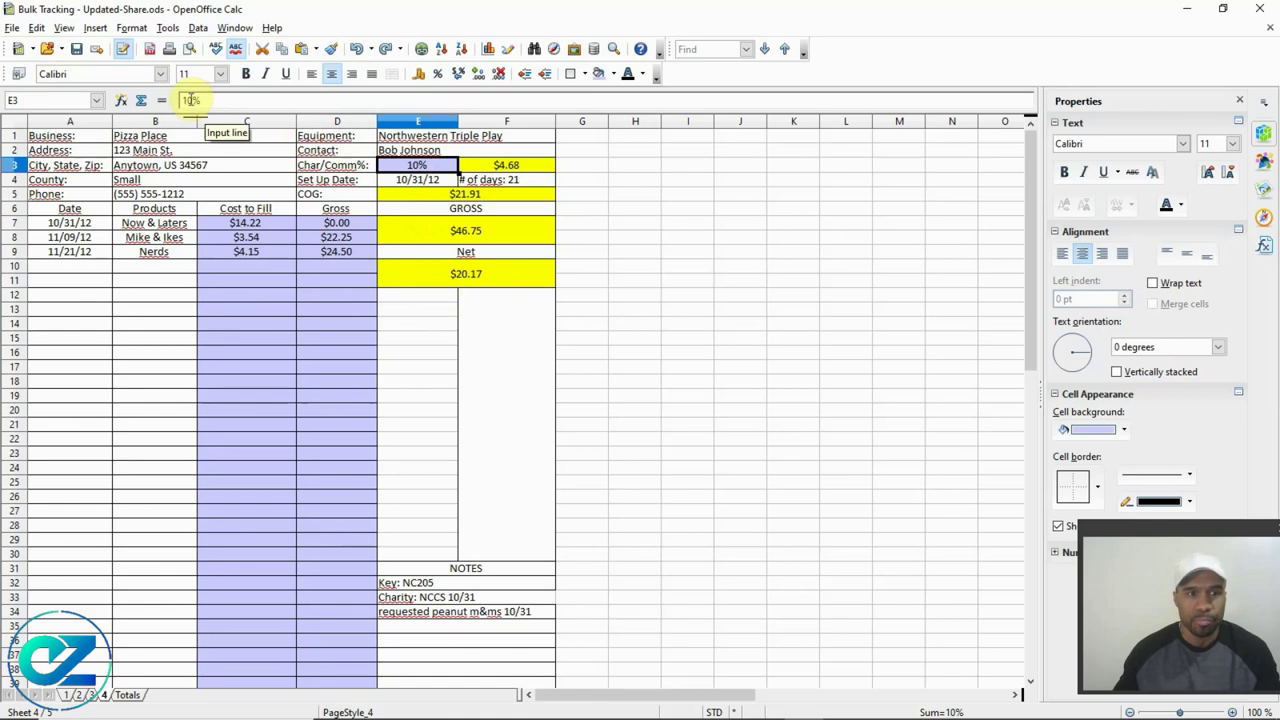
click(190, 100)
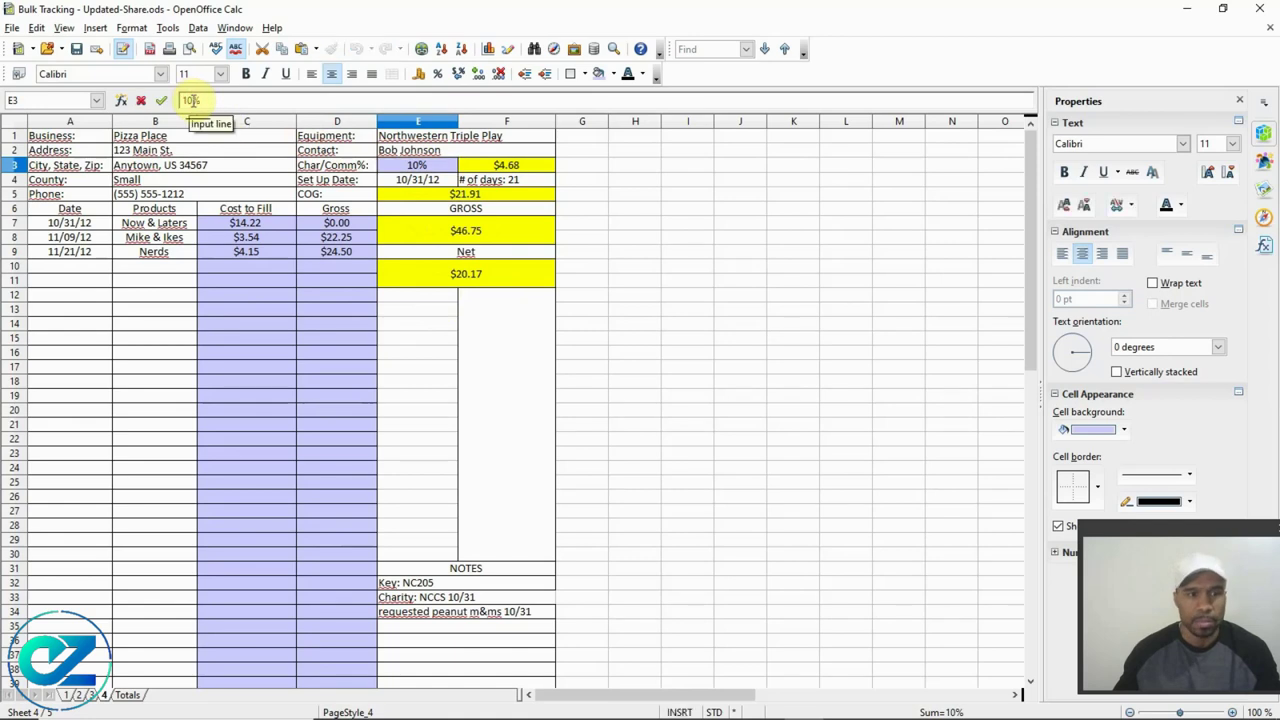
double_click(185, 101)
text(25)
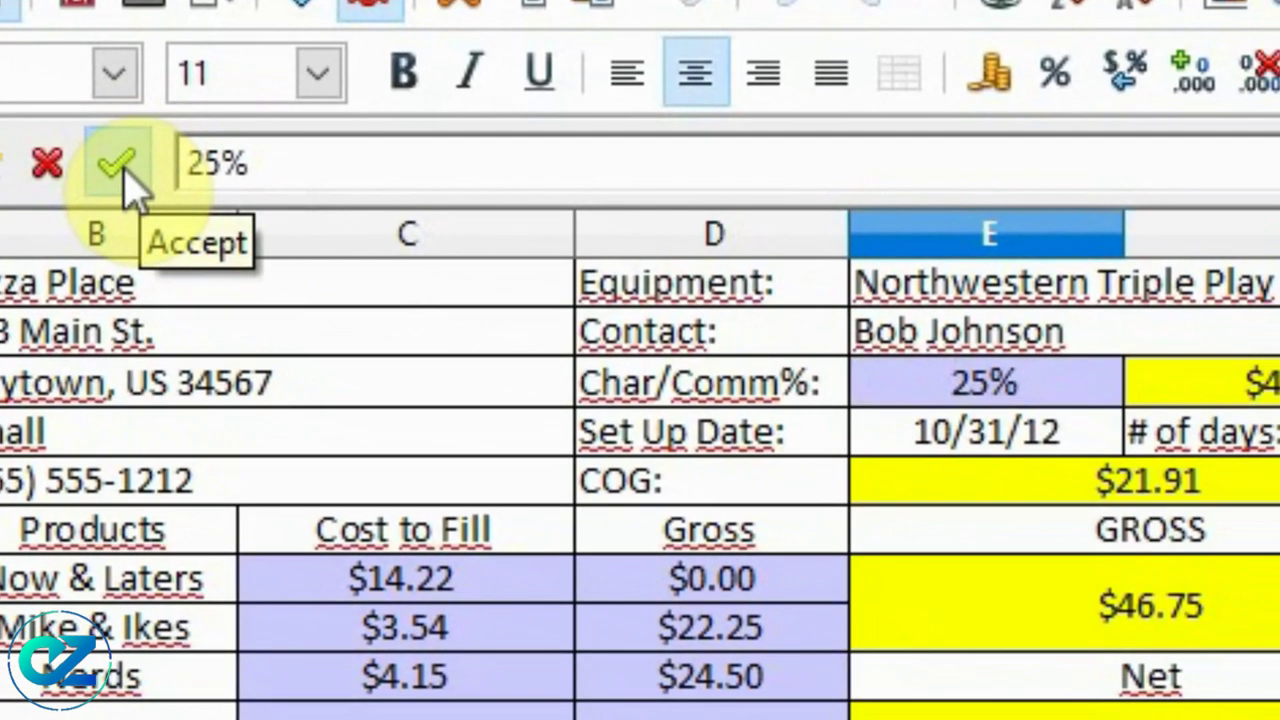
click(185, 182)
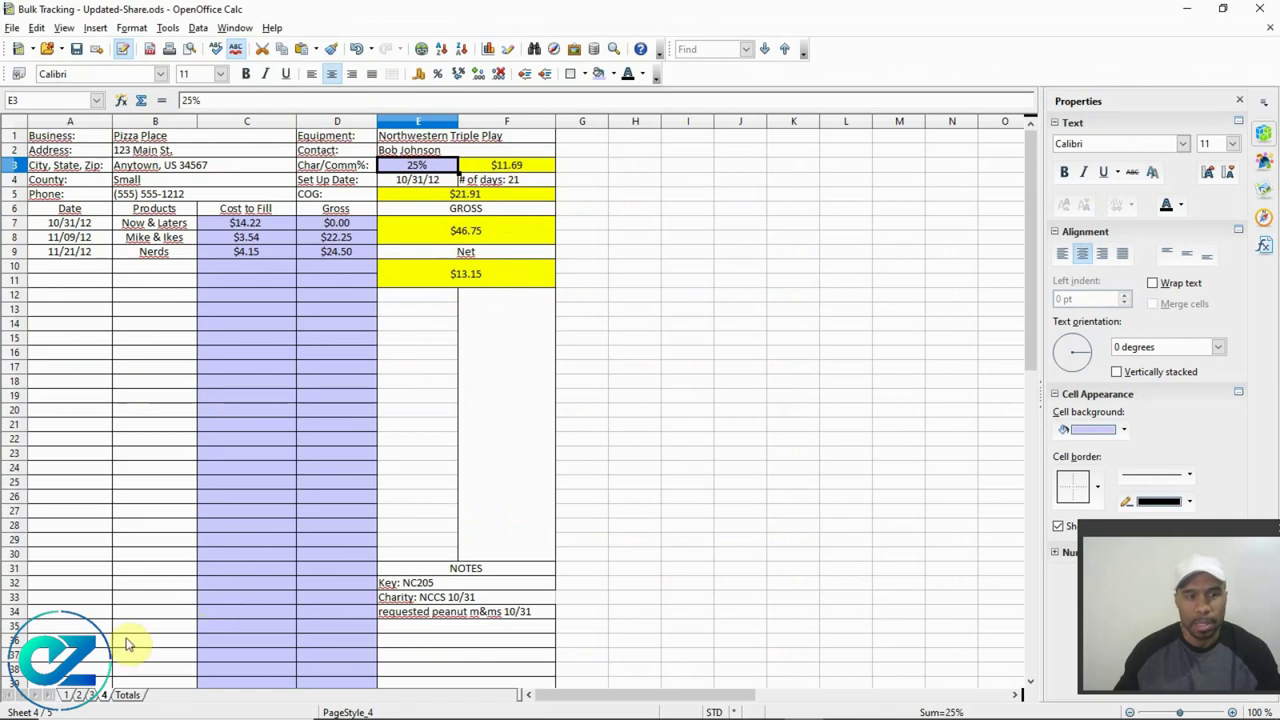
- Check the Totals sheet with the 25% commission applied, and undo the commission change on sheet 4
click(127, 695)
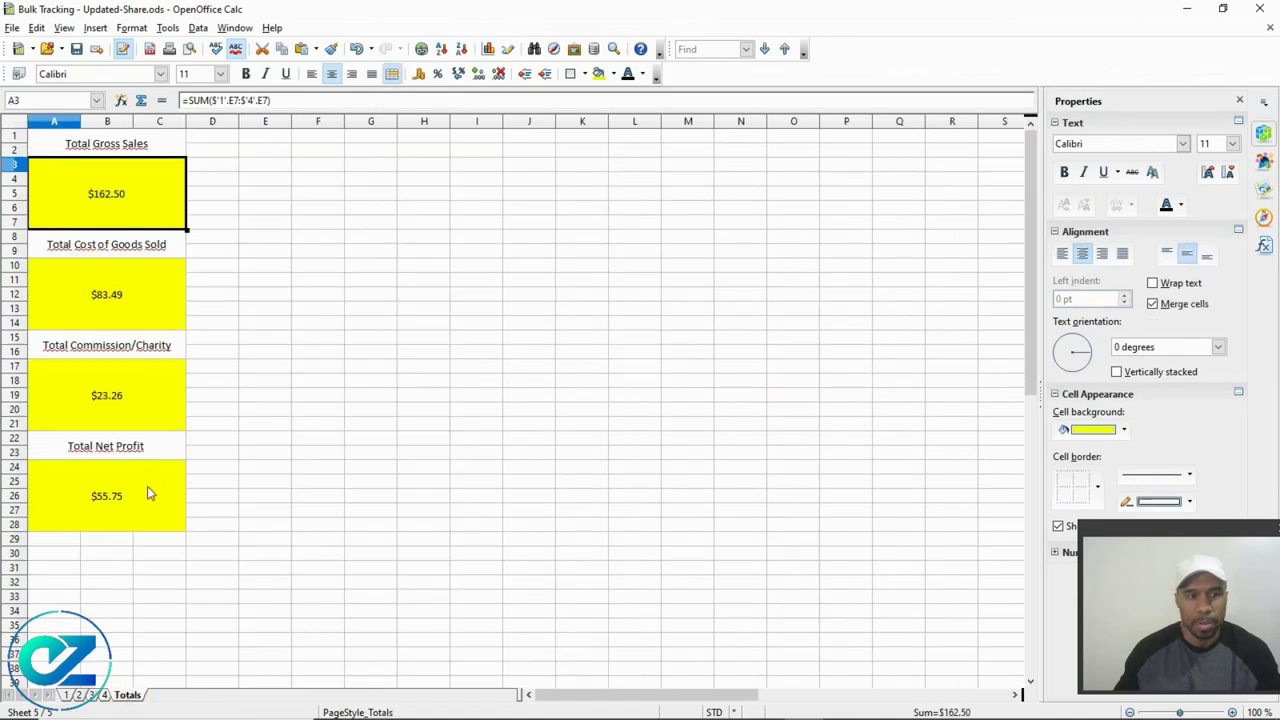
click(108, 694)
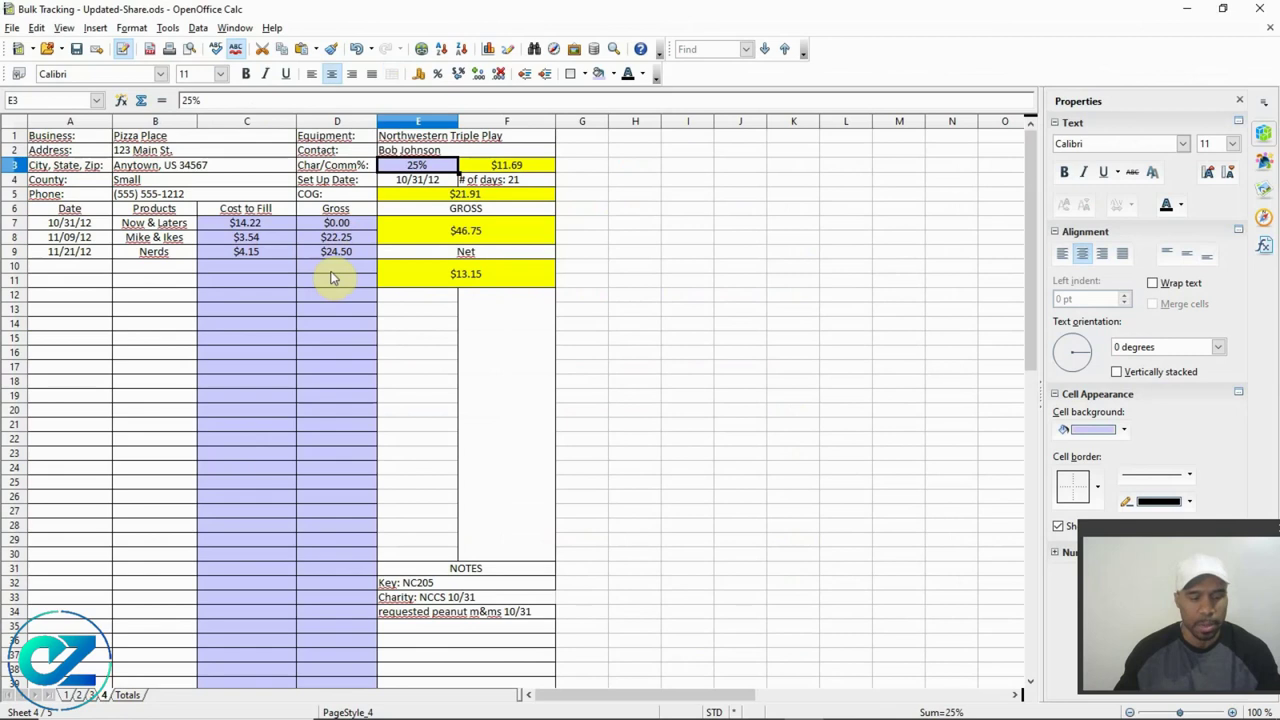
key(ctrl+z)
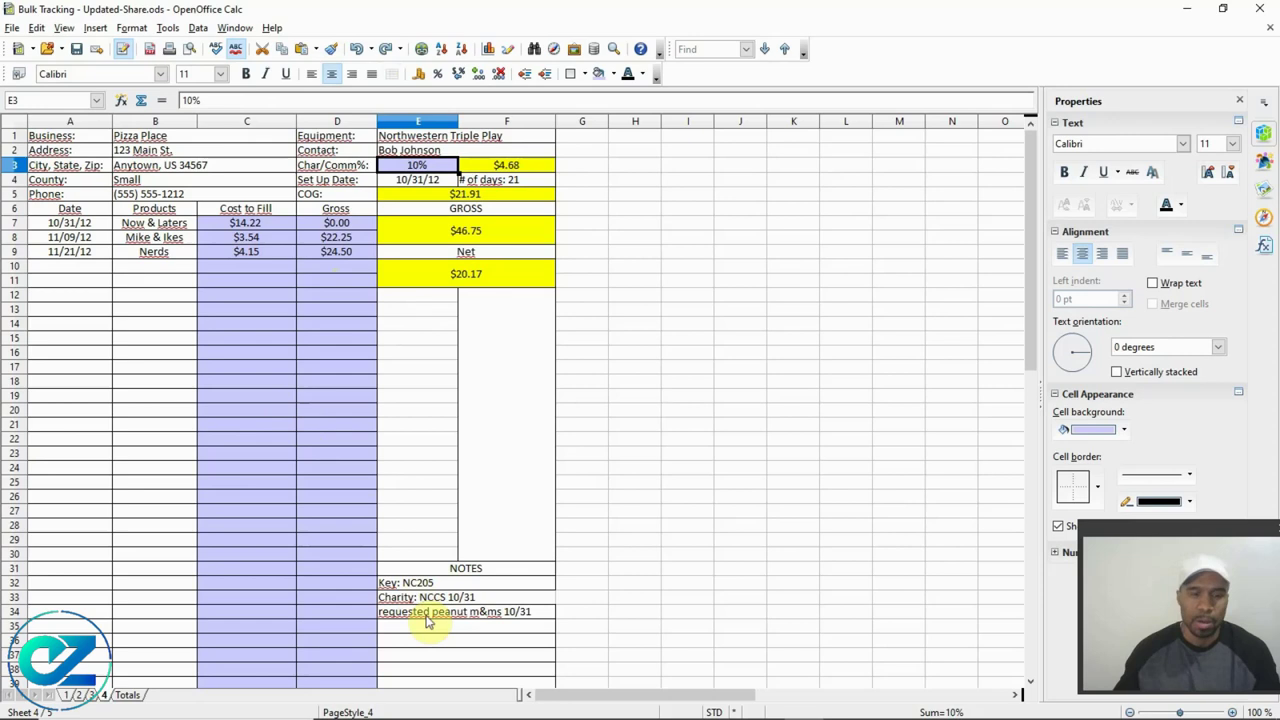
- Examine the key, charity and product request entries in the NOTES section, along with the blank row E35 below them
click(420, 585)
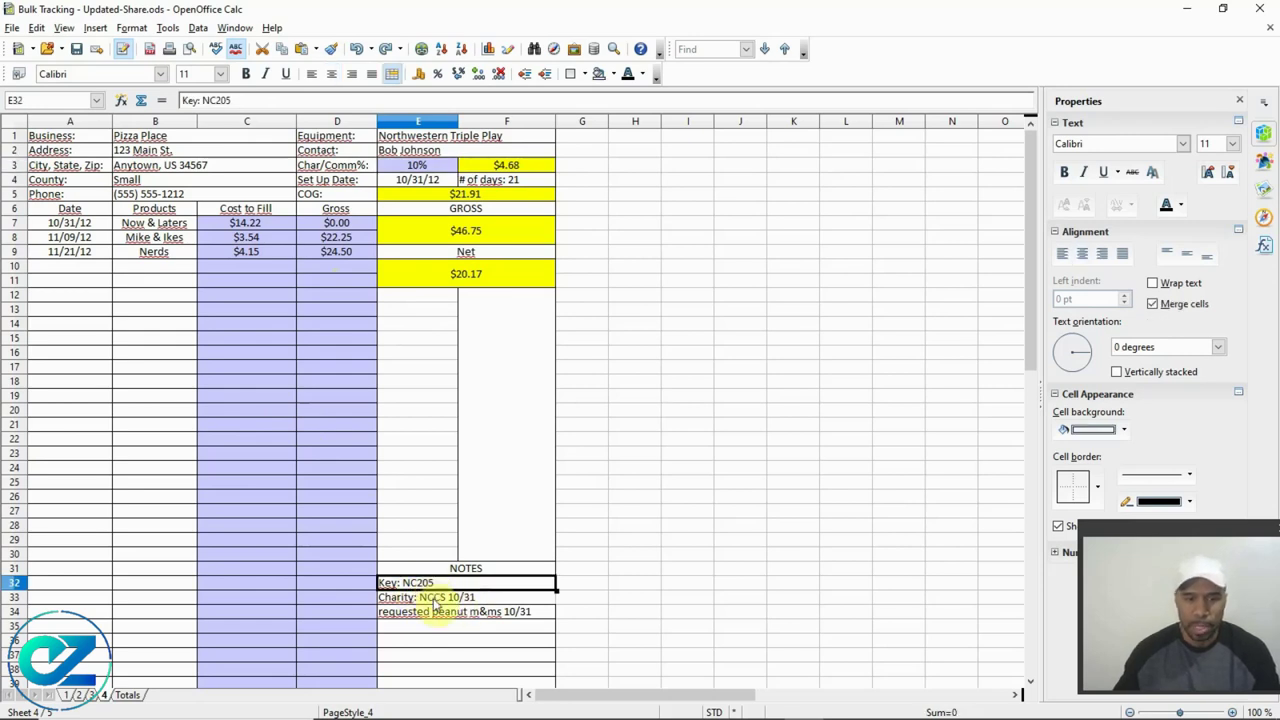
click(437, 600)
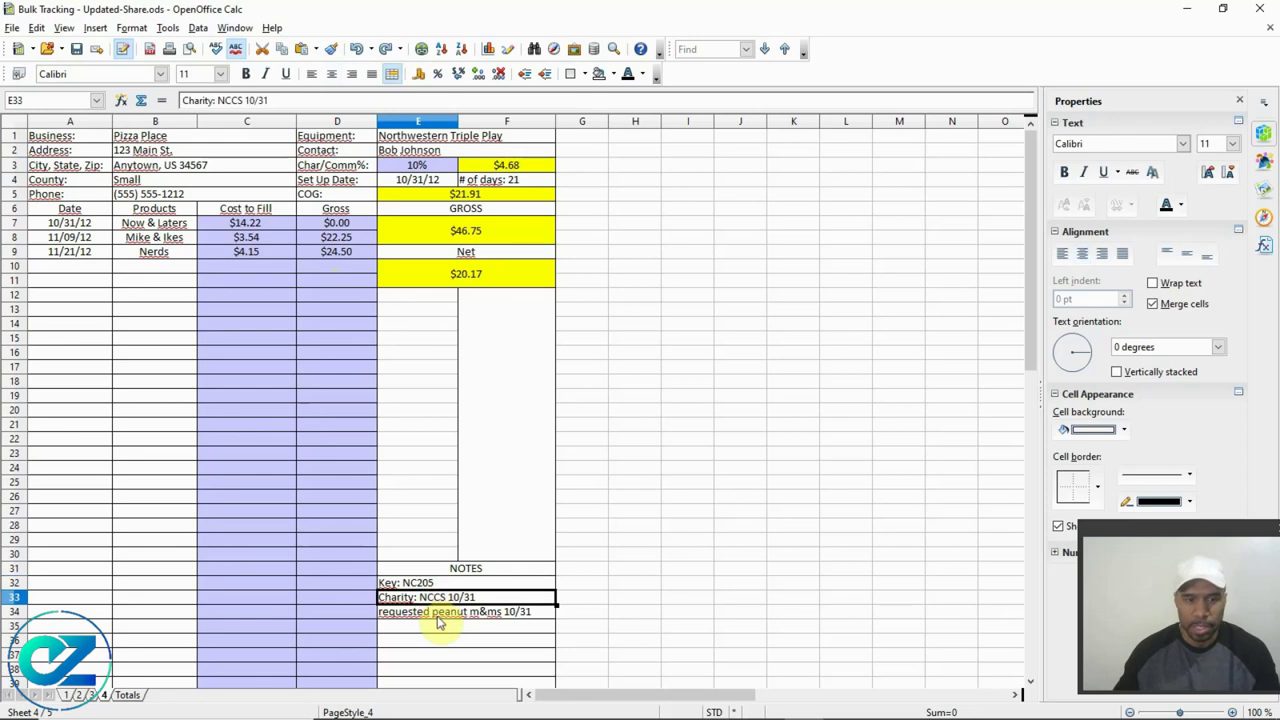
click(438, 614)
click(446, 629)
- Examine the column totals in row 48 and compare them with the Cost to Fill and Gross entries they add up
scroll(446, 633, down, 3)
scroll(423, 543, down, 1)
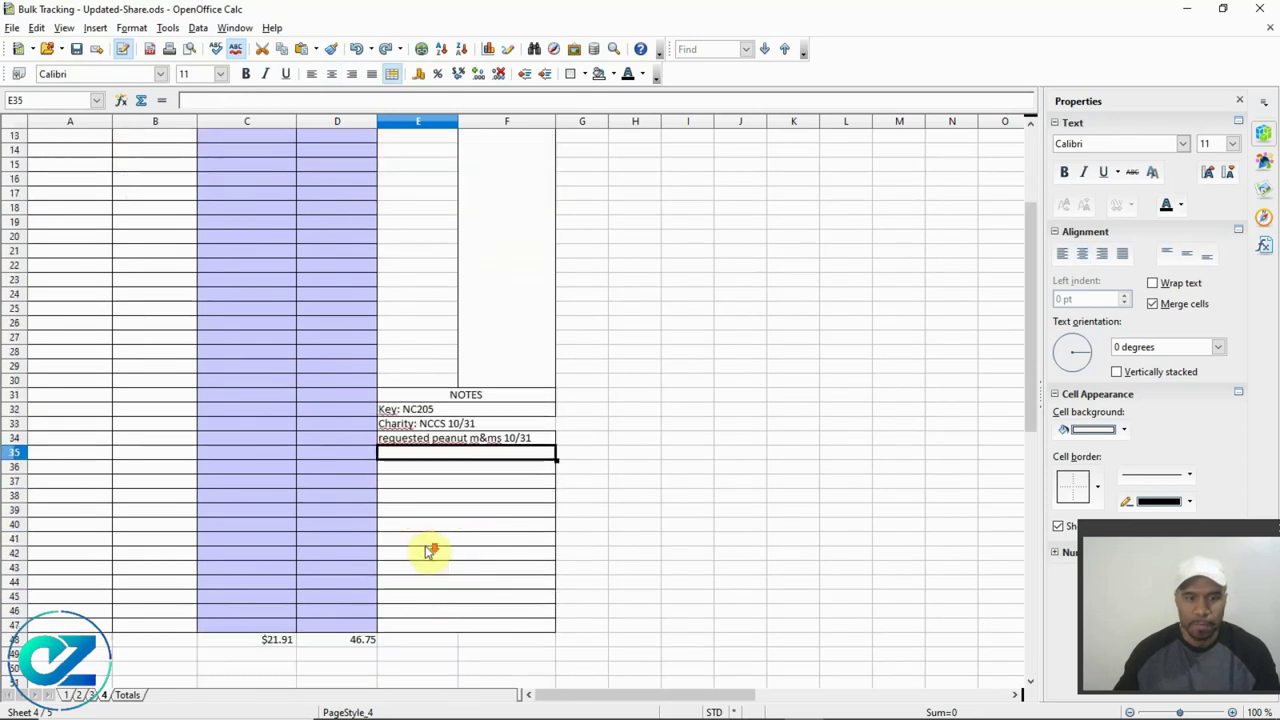
click(278, 641)
click(335, 645)
scroll(335, 645, up, 4)
click(335, 263)
click(246, 237)
scroll(309, 429, down, 4)
scroll(312, 426, up, 4)
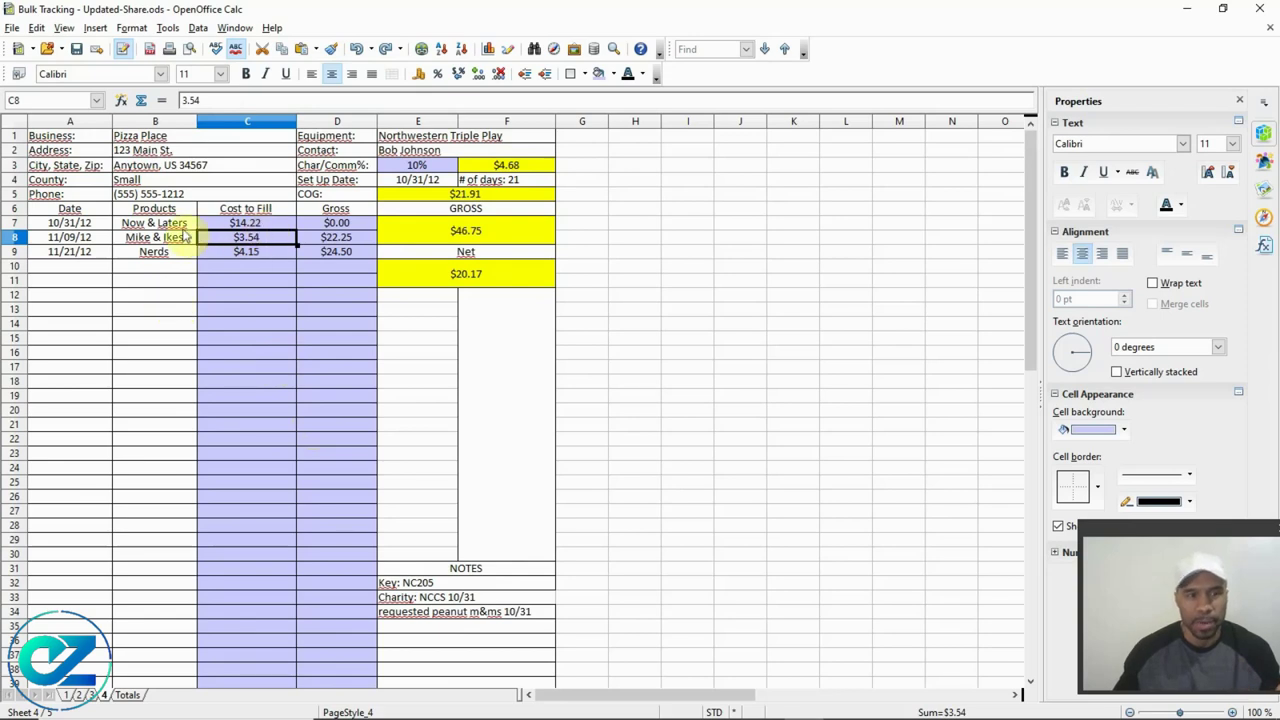
click(240, 253)
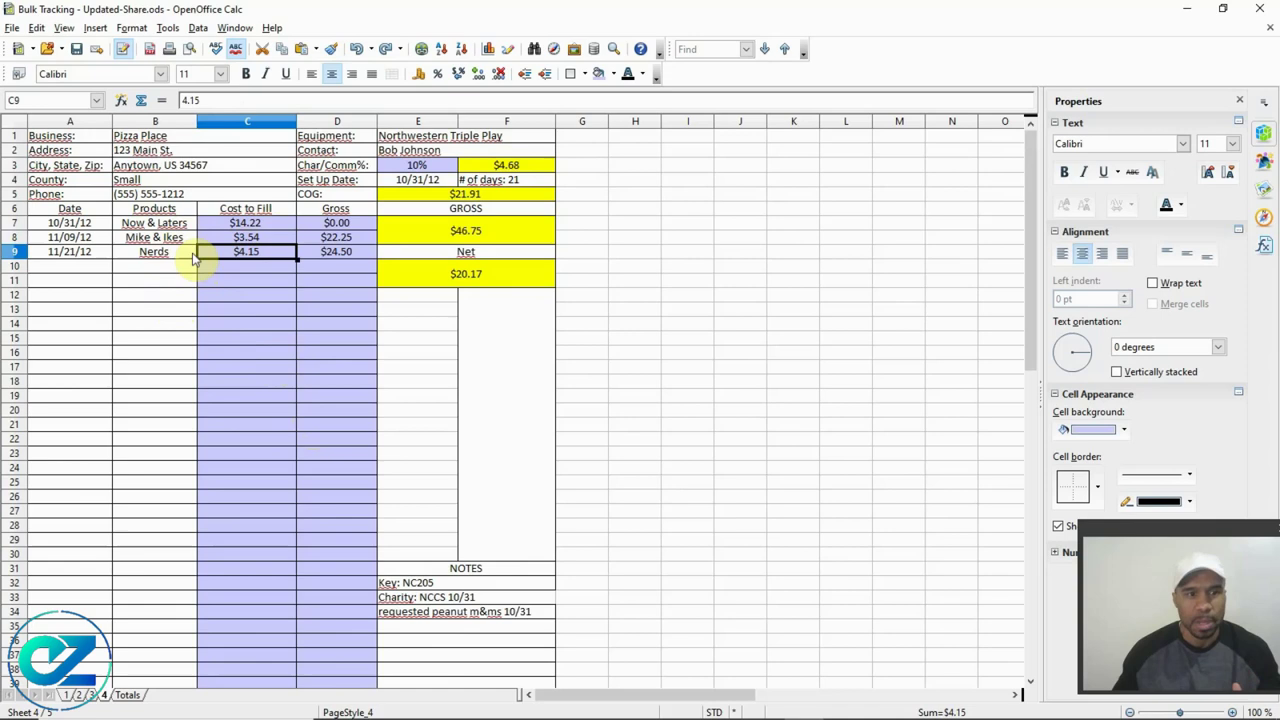
- Set the dates of the Now & Laters, Mike & Ikes and Nerds entries in A7, A8 and A9 to 1-27-20
click(93, 224)
click(90, 238)
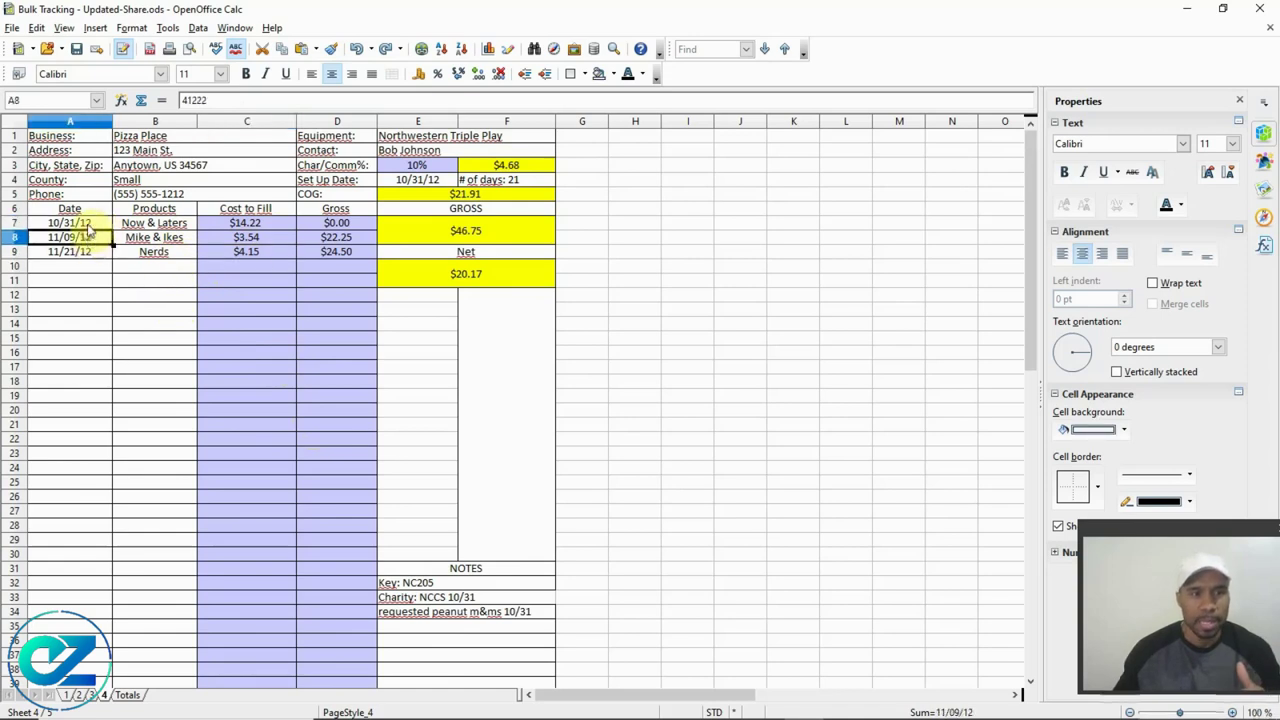
click(88, 222)
text(1)
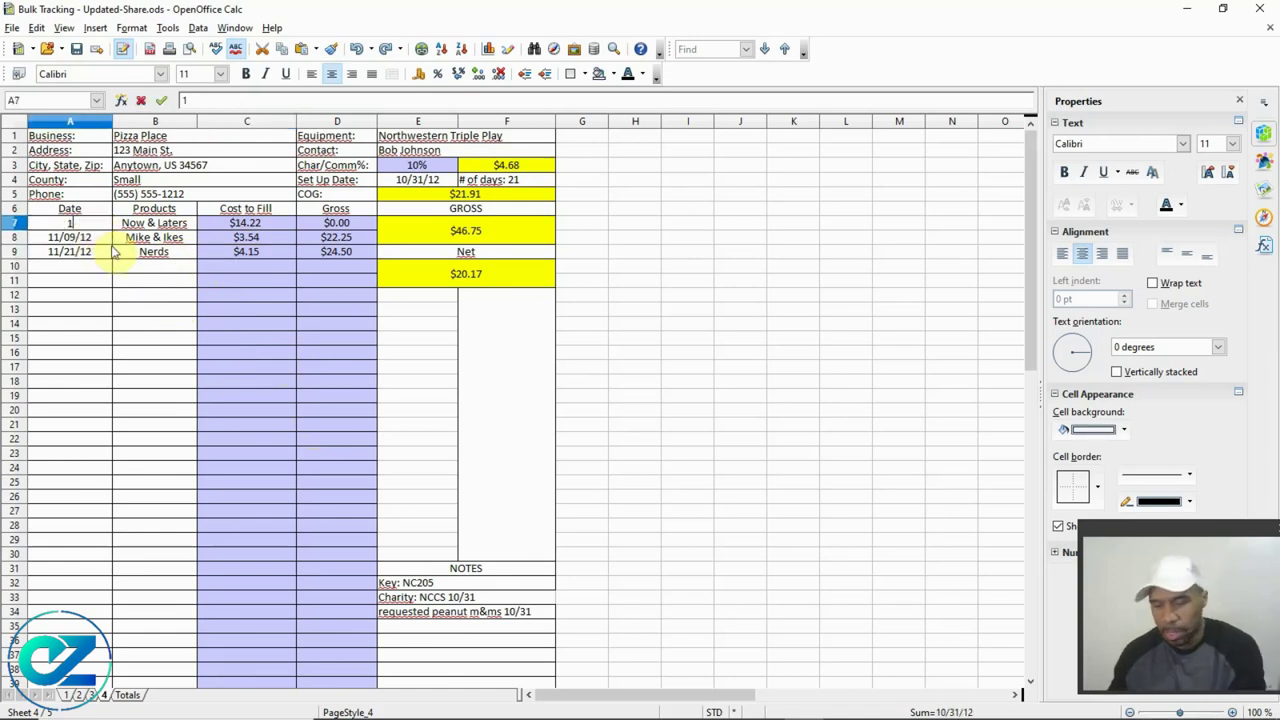
text(-27-20)
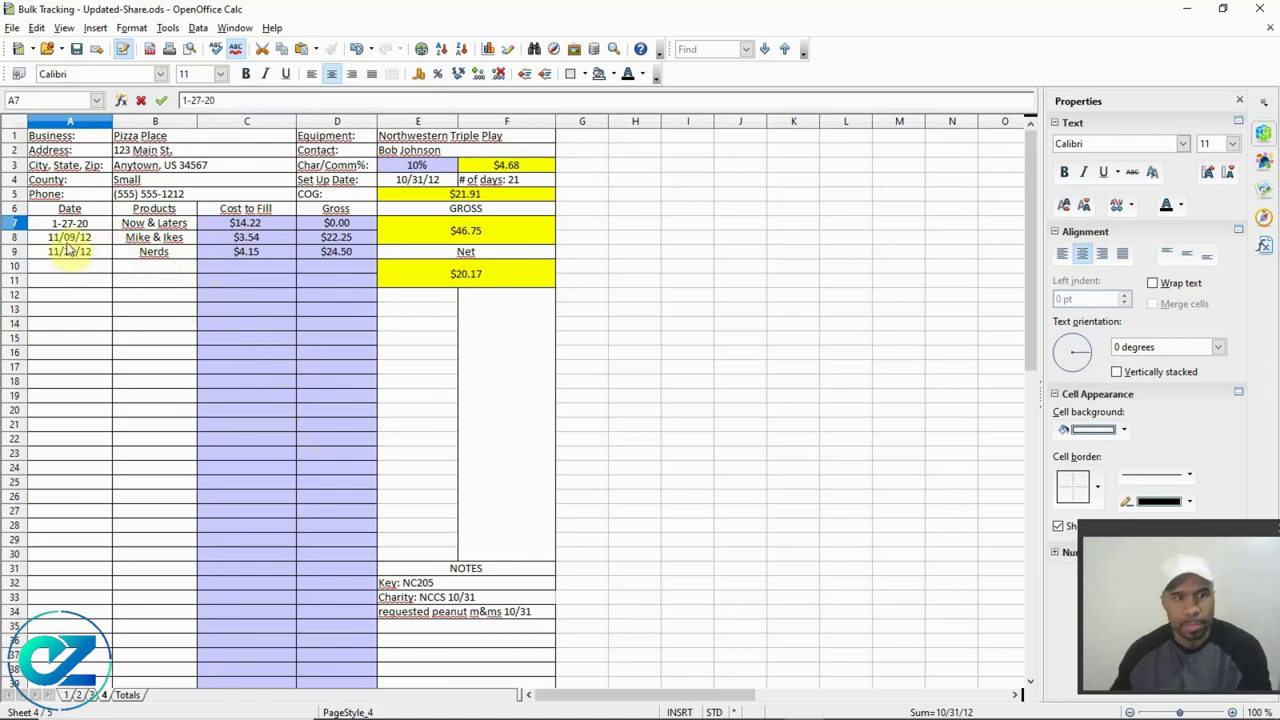
key(Return)
text(1-2)
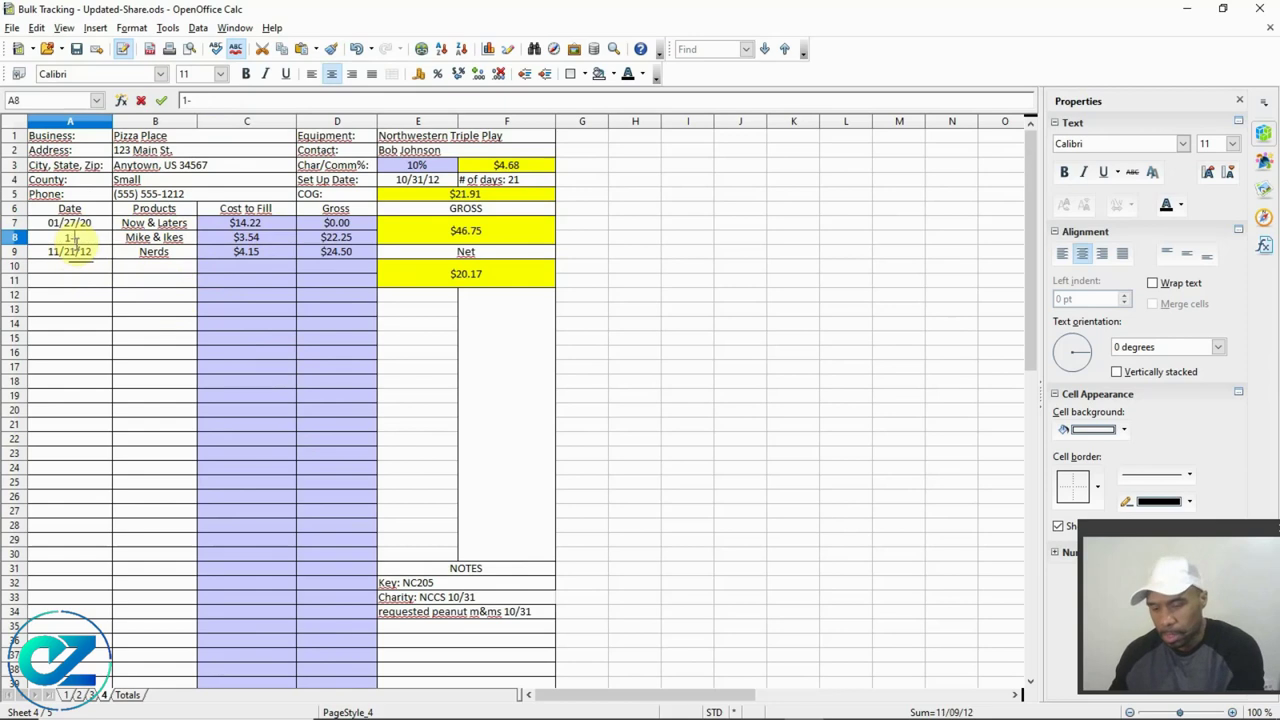
text(20)
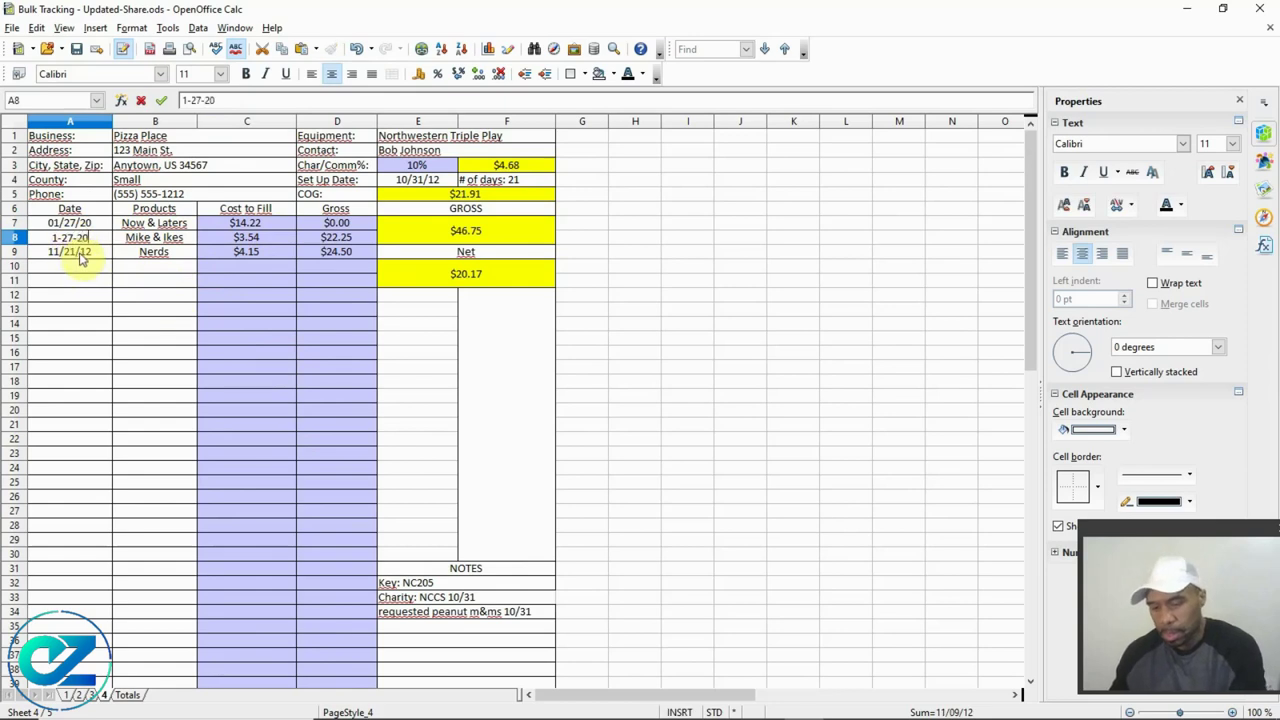
key(Return)
text(1-)
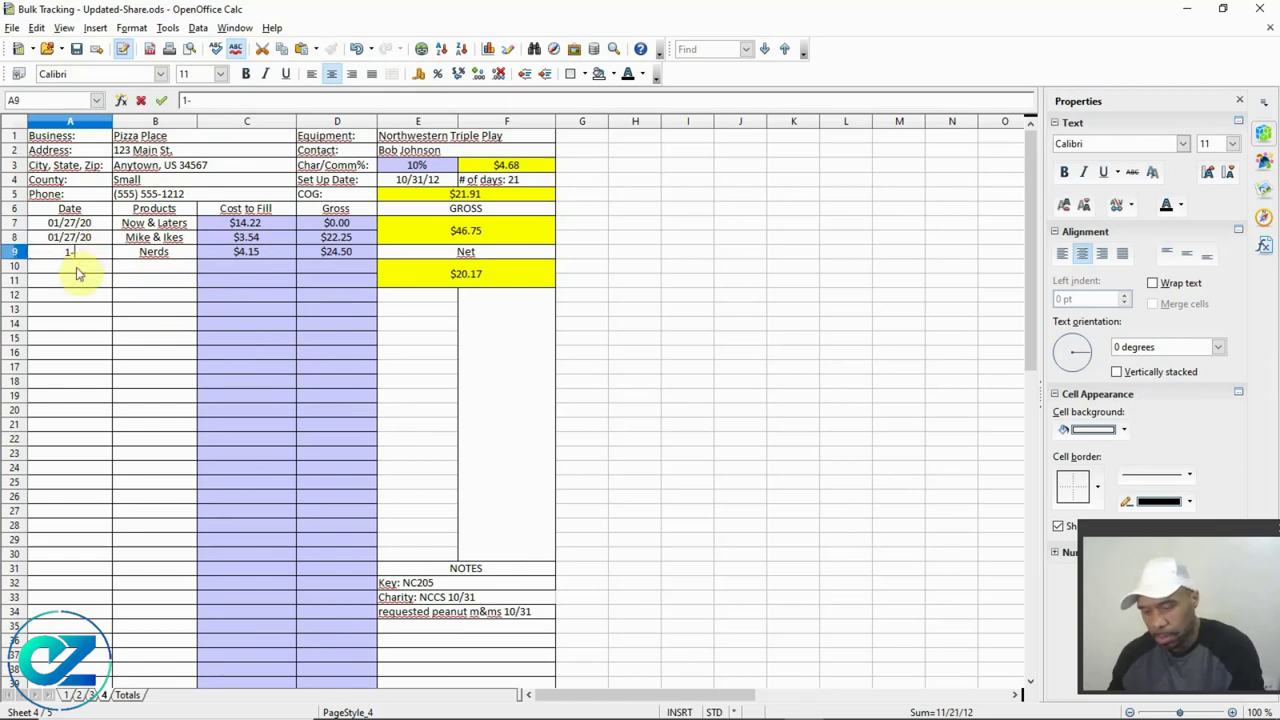
text(27-20)
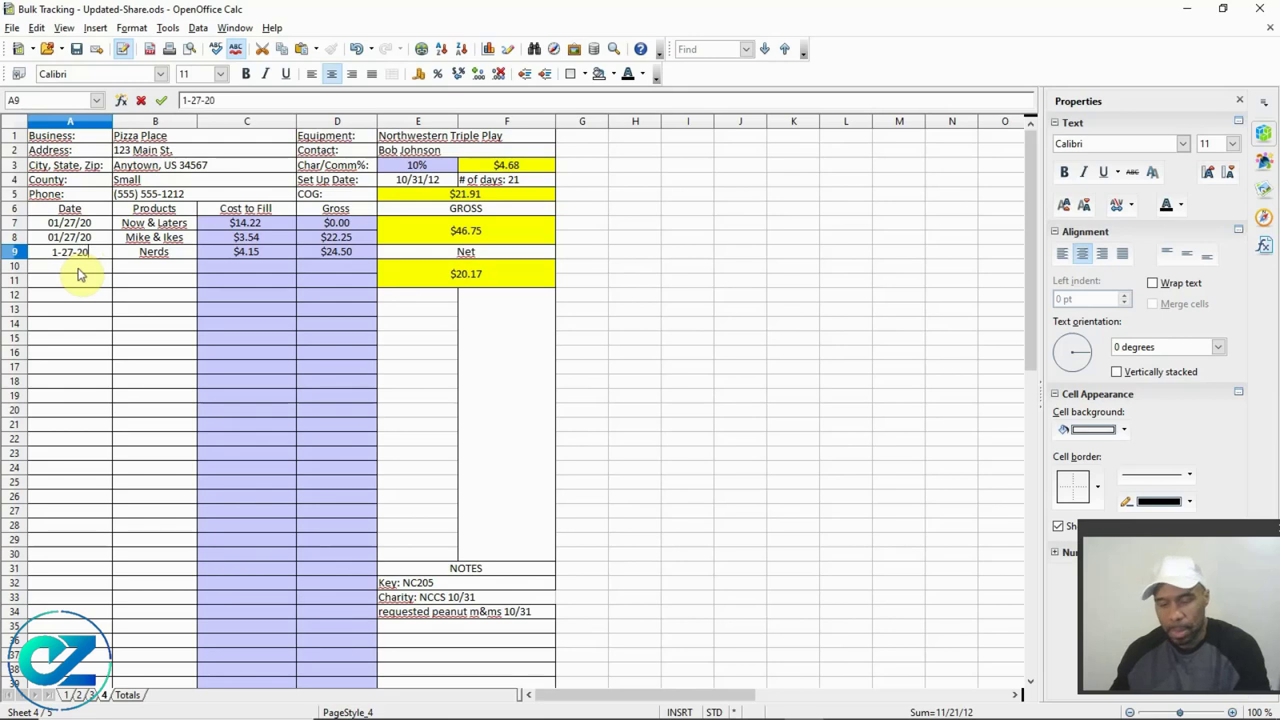
key(Return)
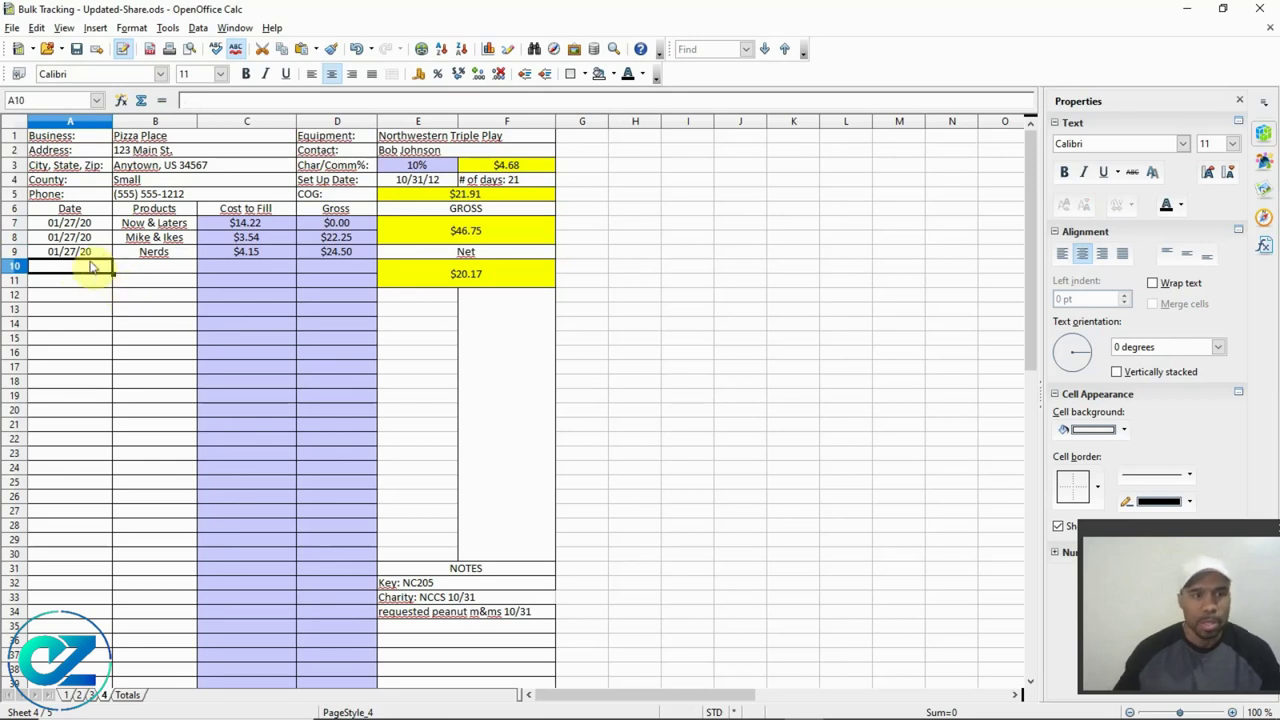
- Choose Mixed Candy as the product in cell B10
click(88, 281)
click(88, 296)
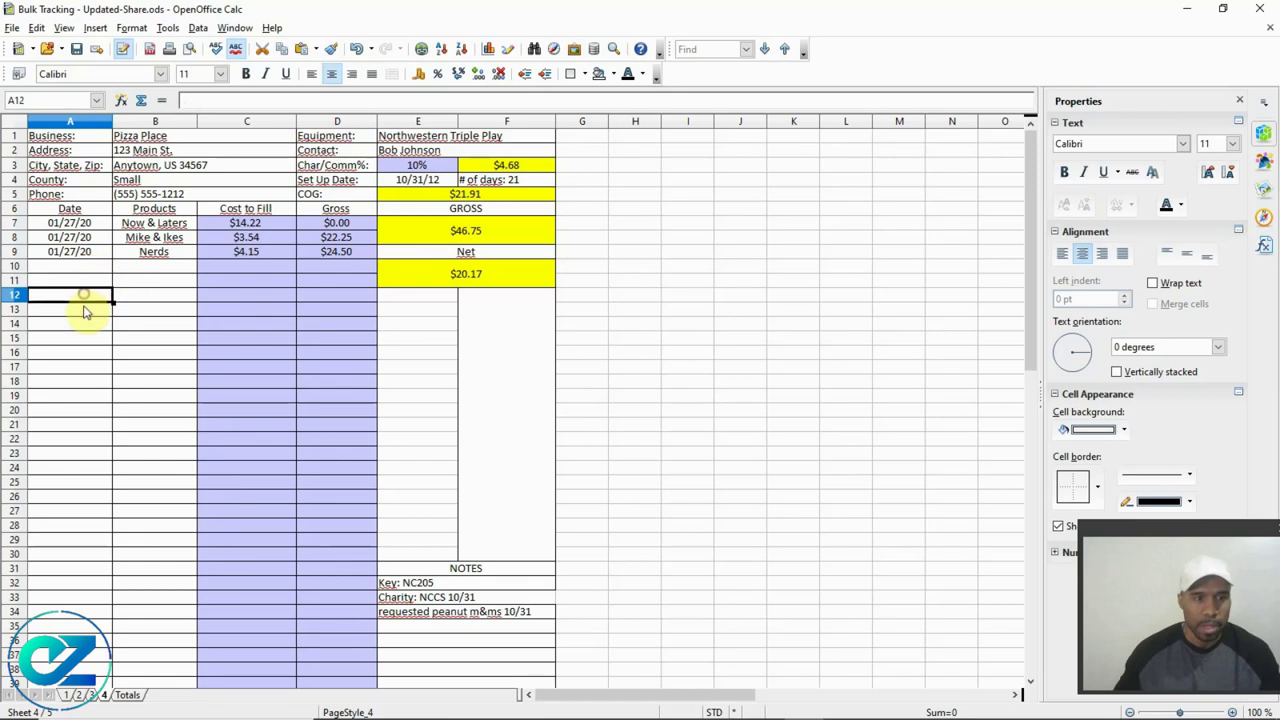
click(166, 280)
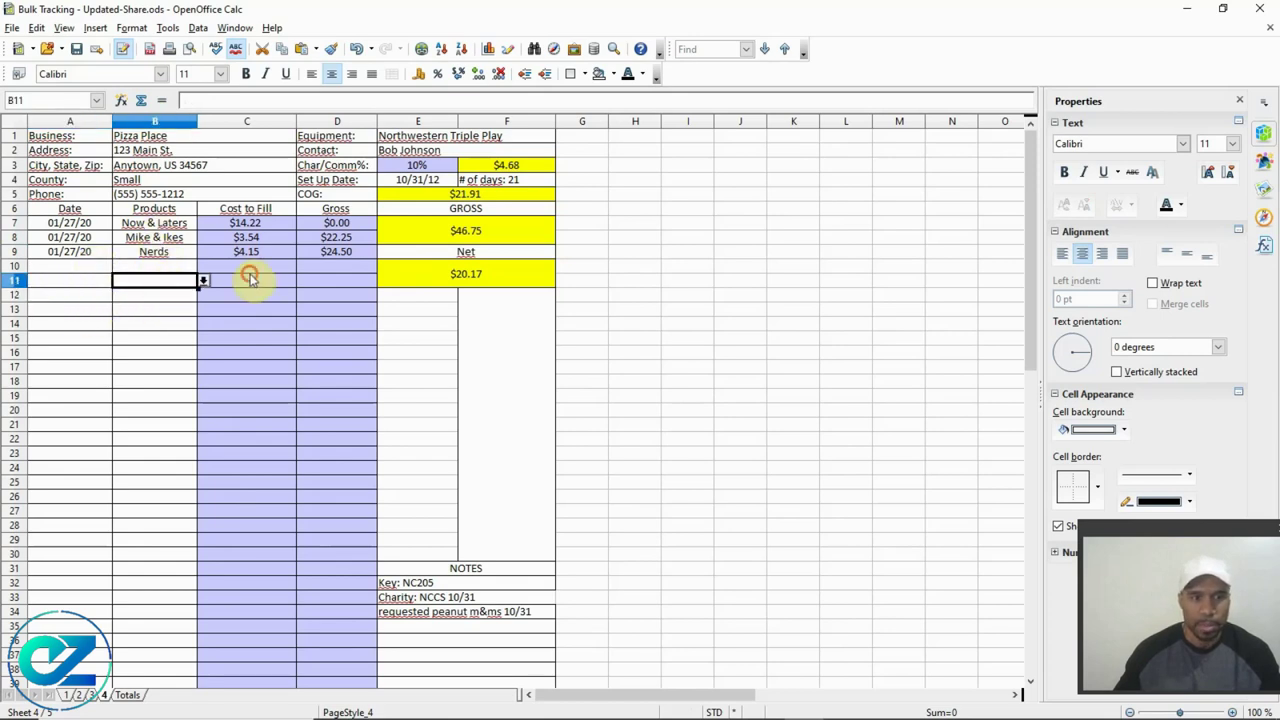
click(248, 281)
click(160, 266)
click(203, 266)
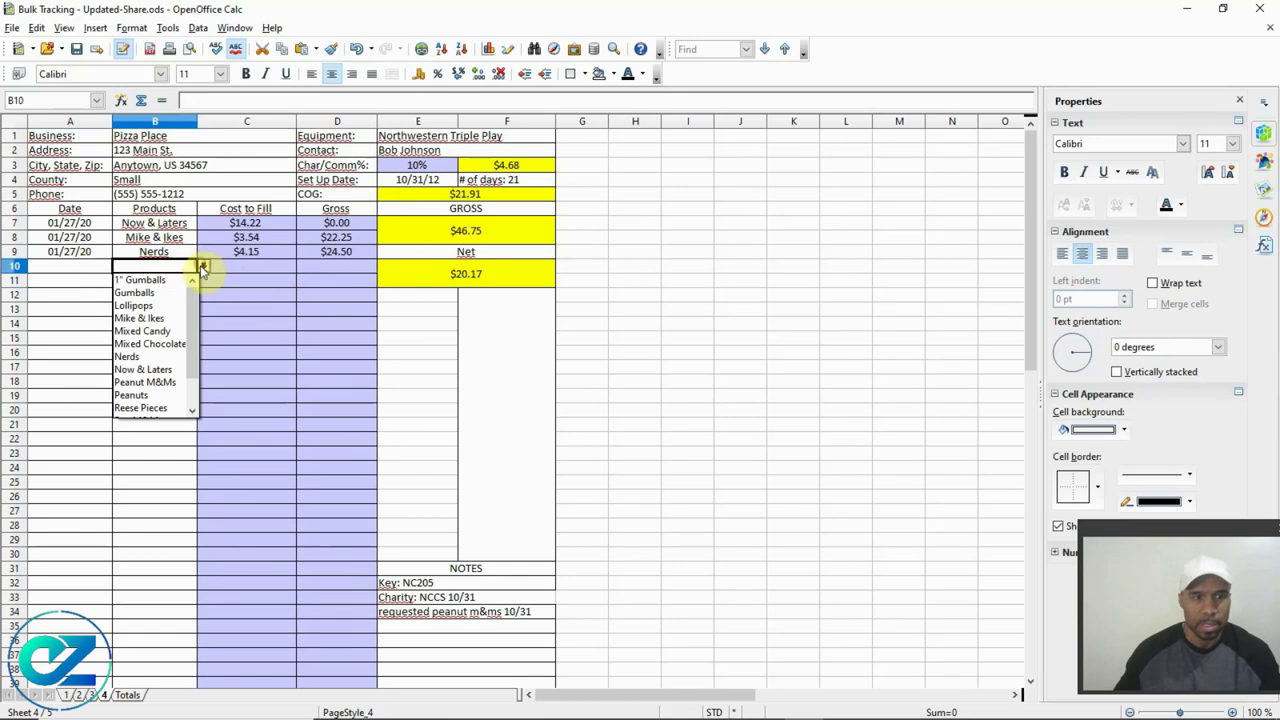
click(148, 292)
click(203, 266)
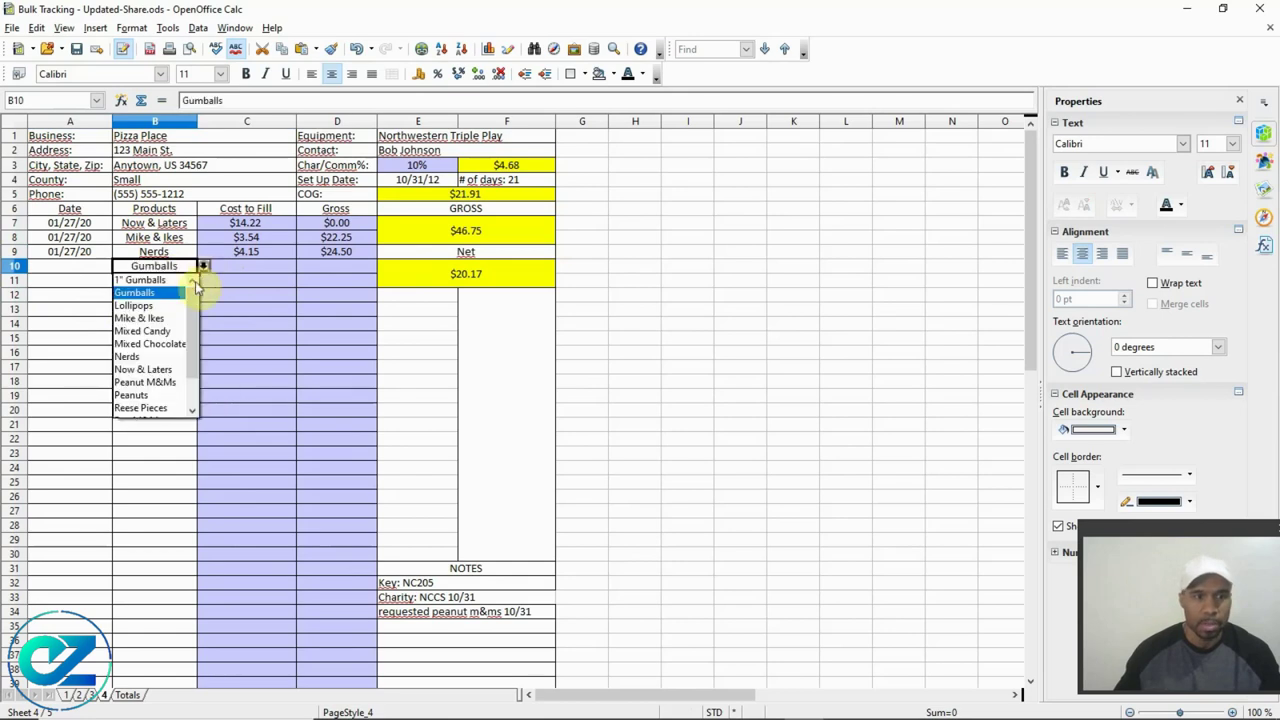
click(150, 330)
- Choose Gumballs as the product in cell B11 and look over the remaining blank rows of the sheet
click(186, 284)
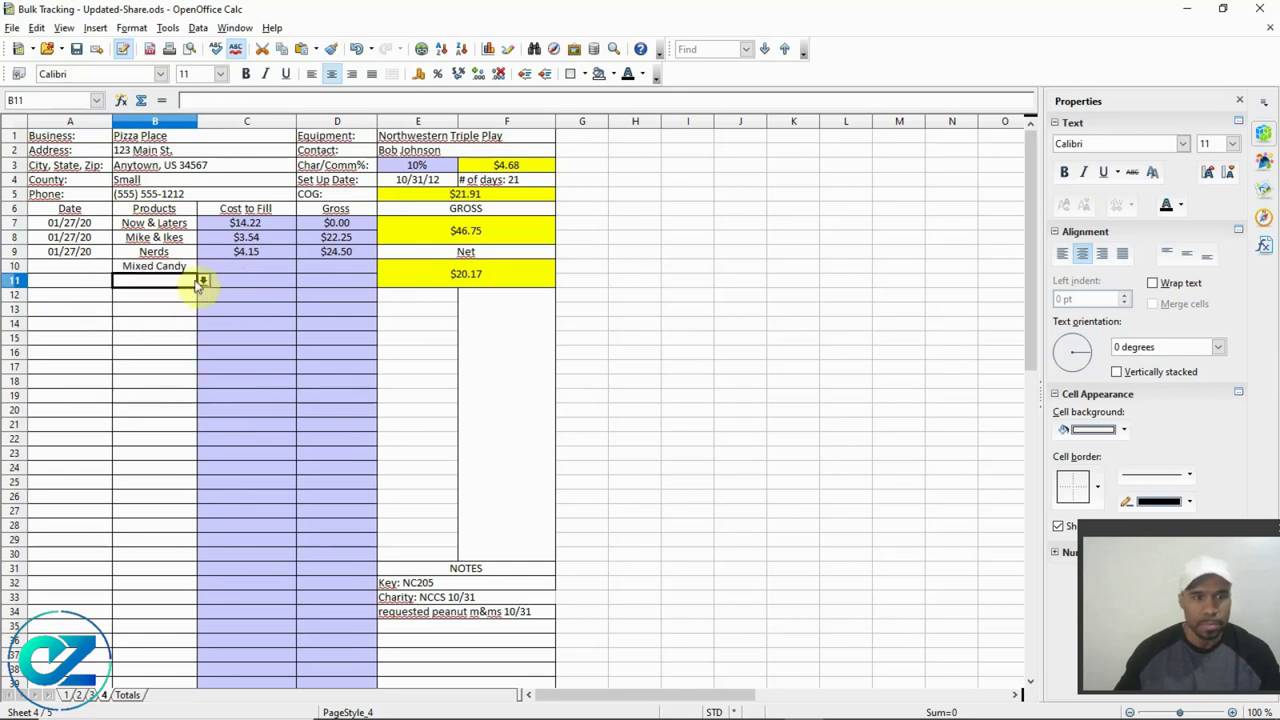
click(204, 280)
click(140, 295)
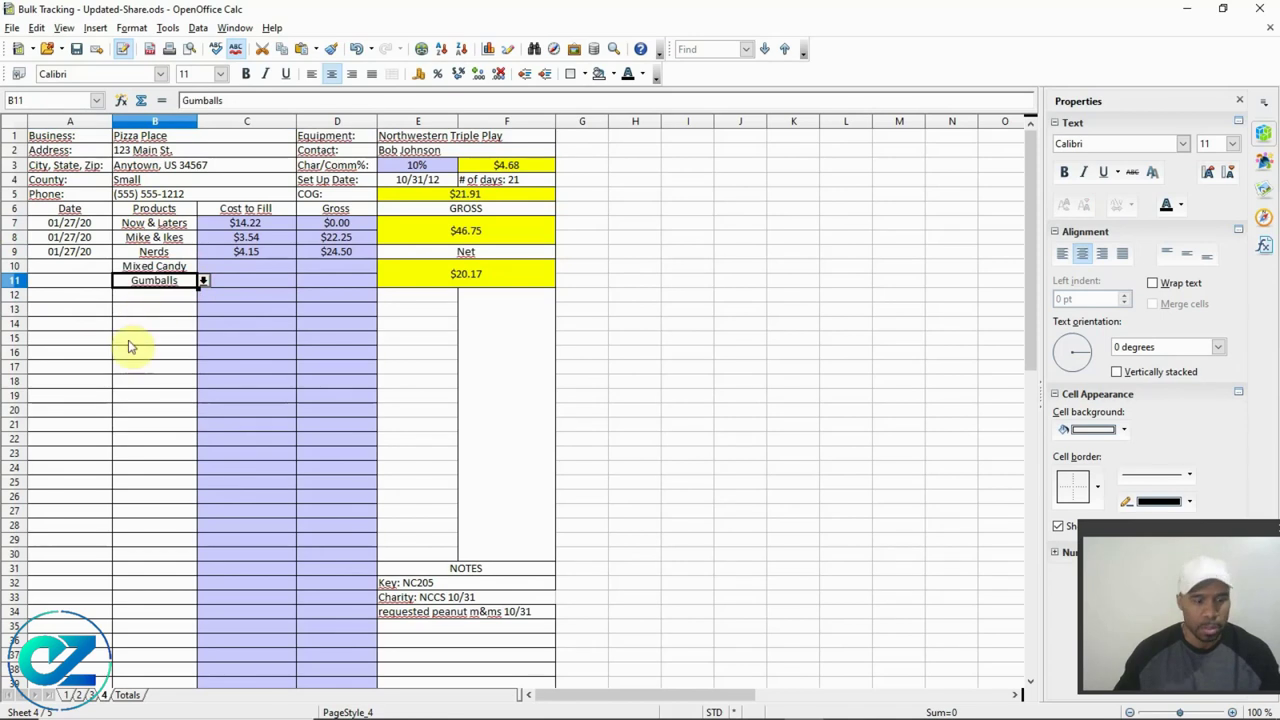
click(146, 312)
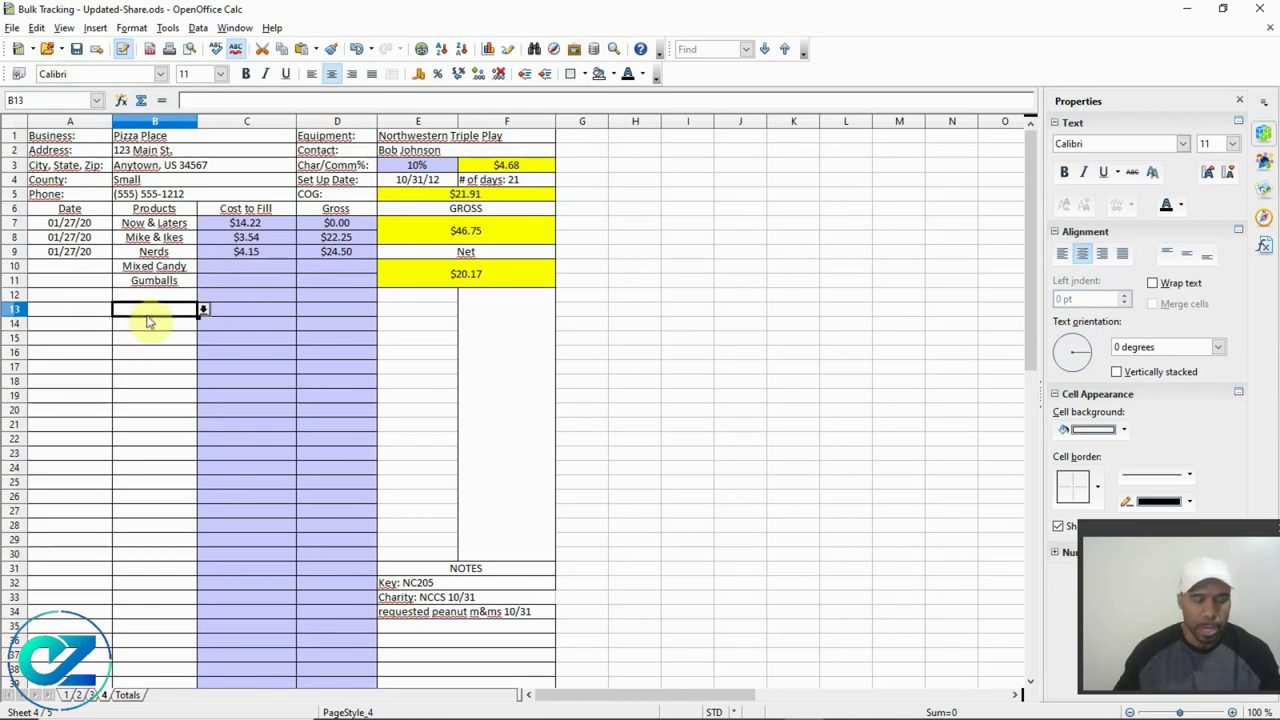
scroll(103, 363, down, 4)
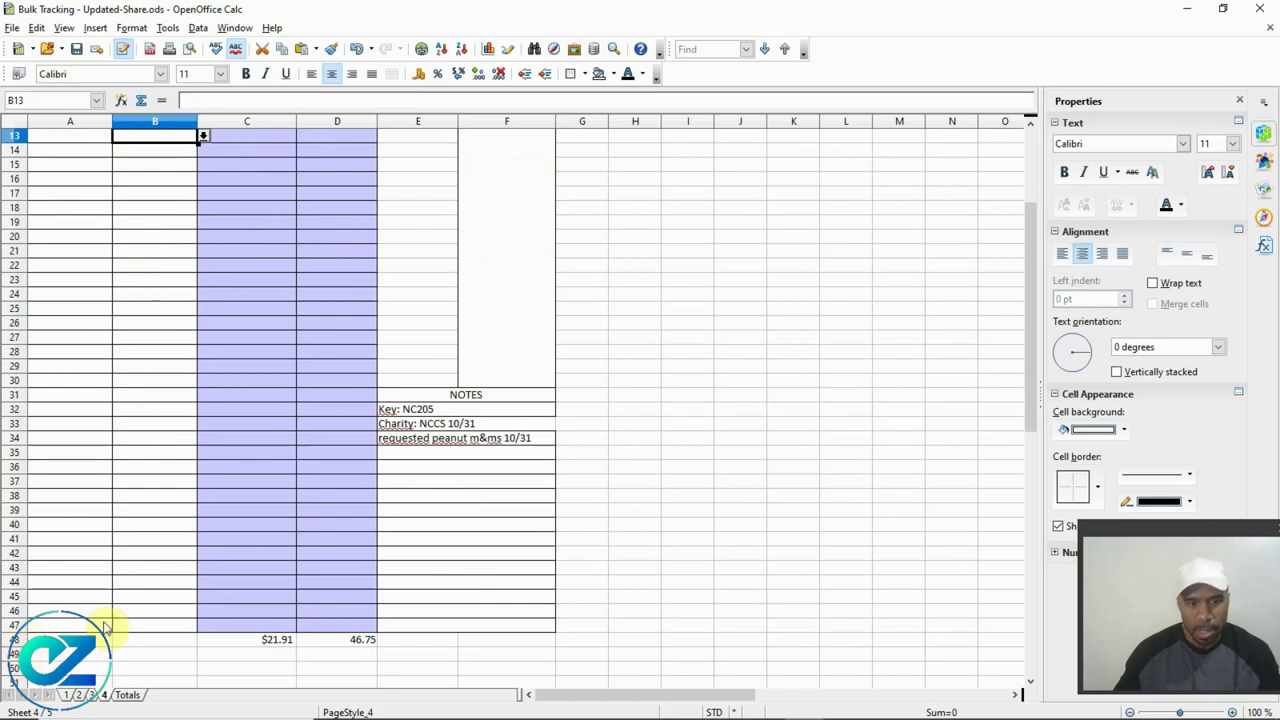
scroll(94, 517, up, 4)
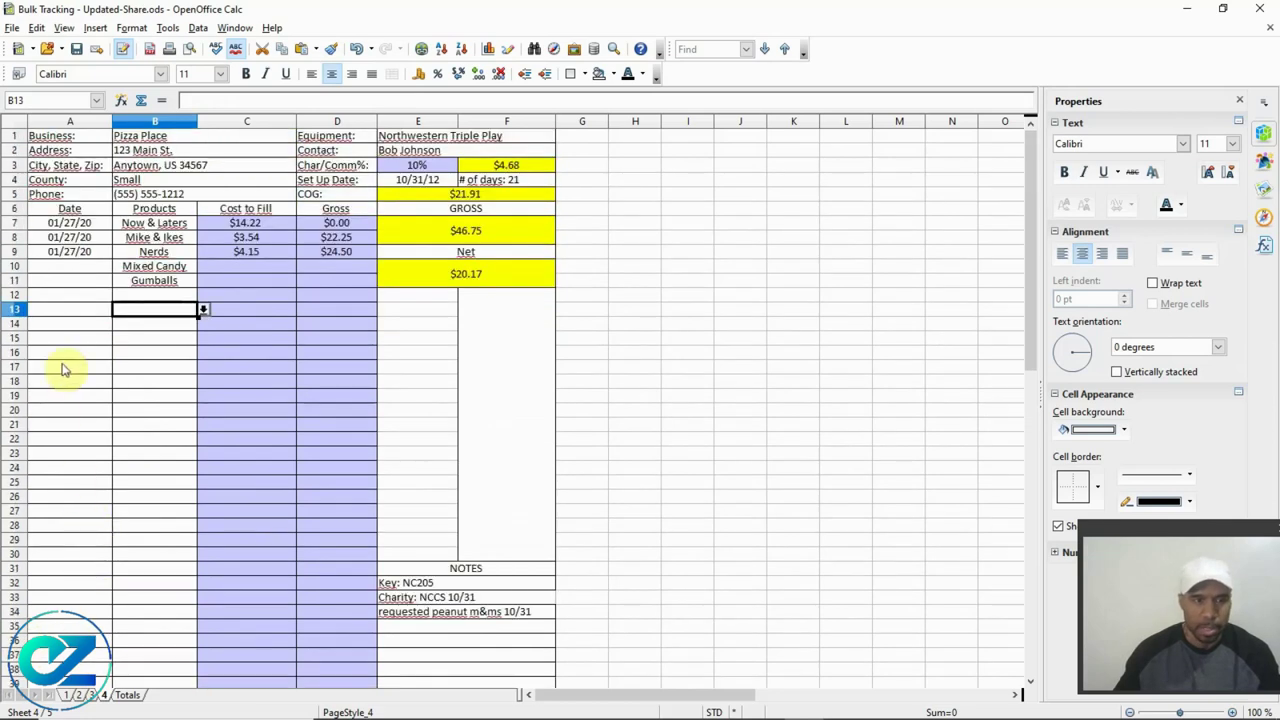
- Set the date of the Now & Laters entry in A7 to 2-20-20
click(70, 295)
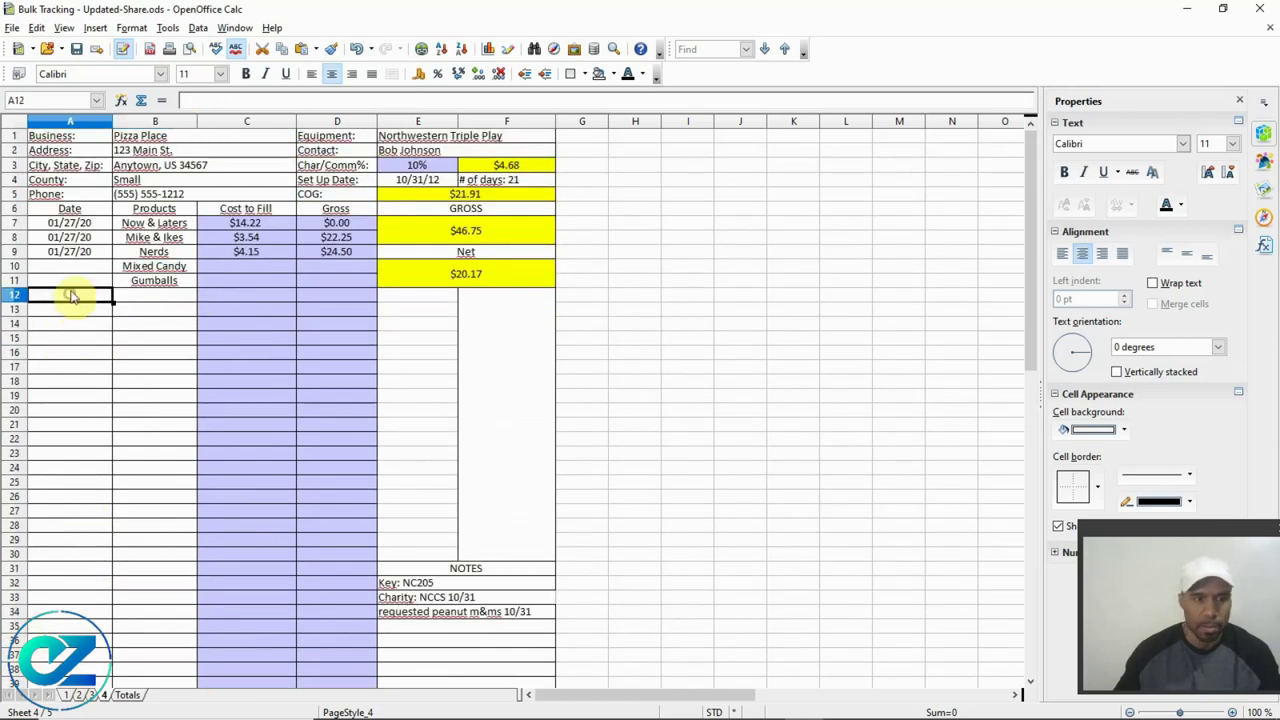
click(86, 225)
text(2-)
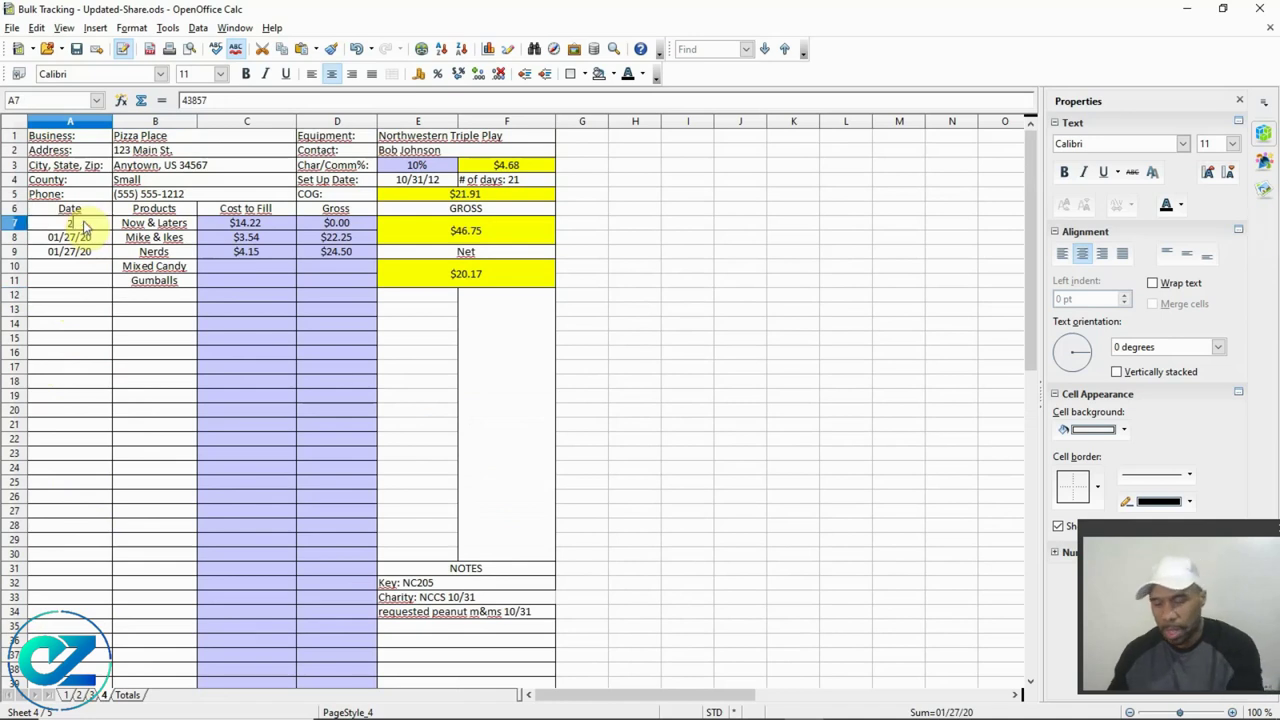
text(20-20)
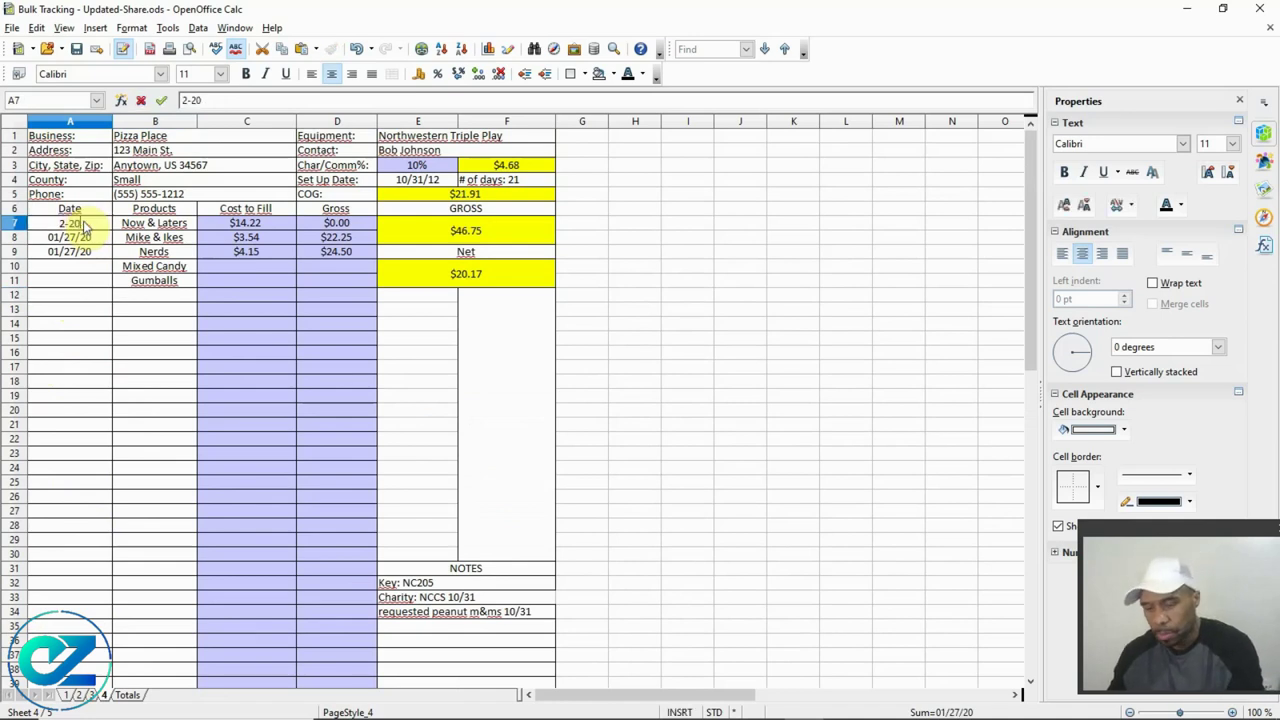
key(Return)
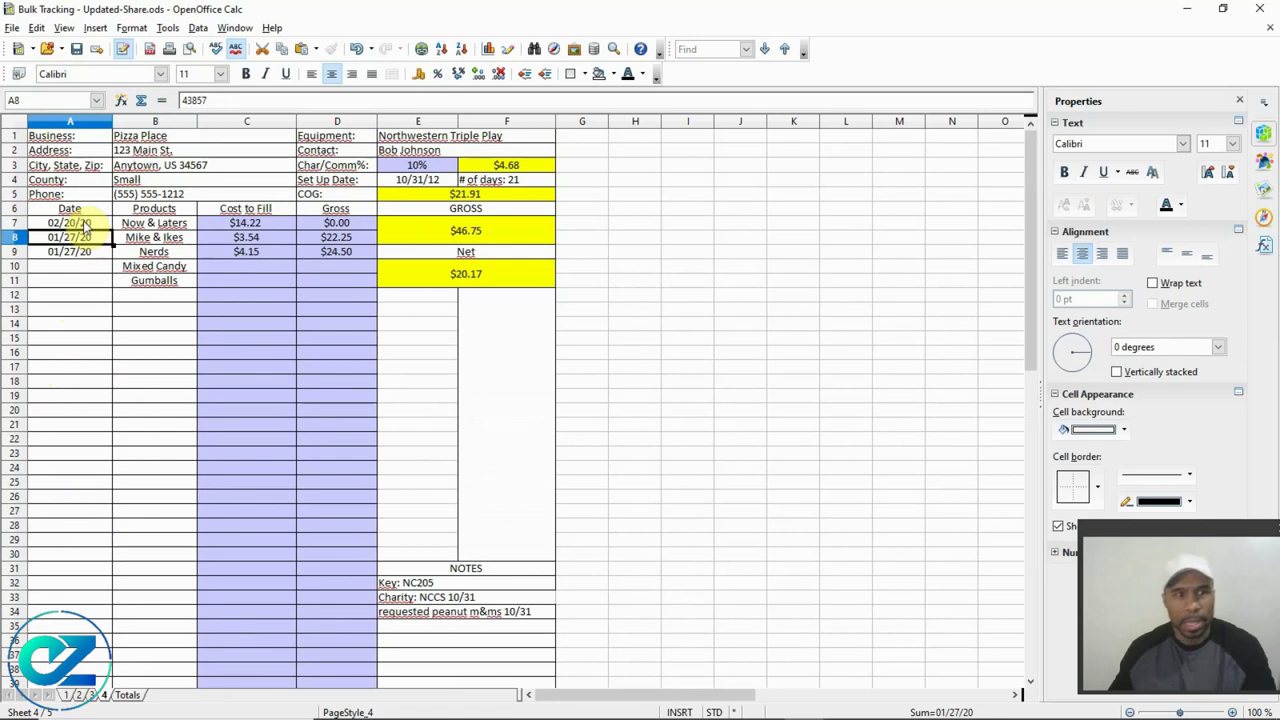
- Enter the date 1-27-20 in cell I7 beside the tracking table
click(679, 225)
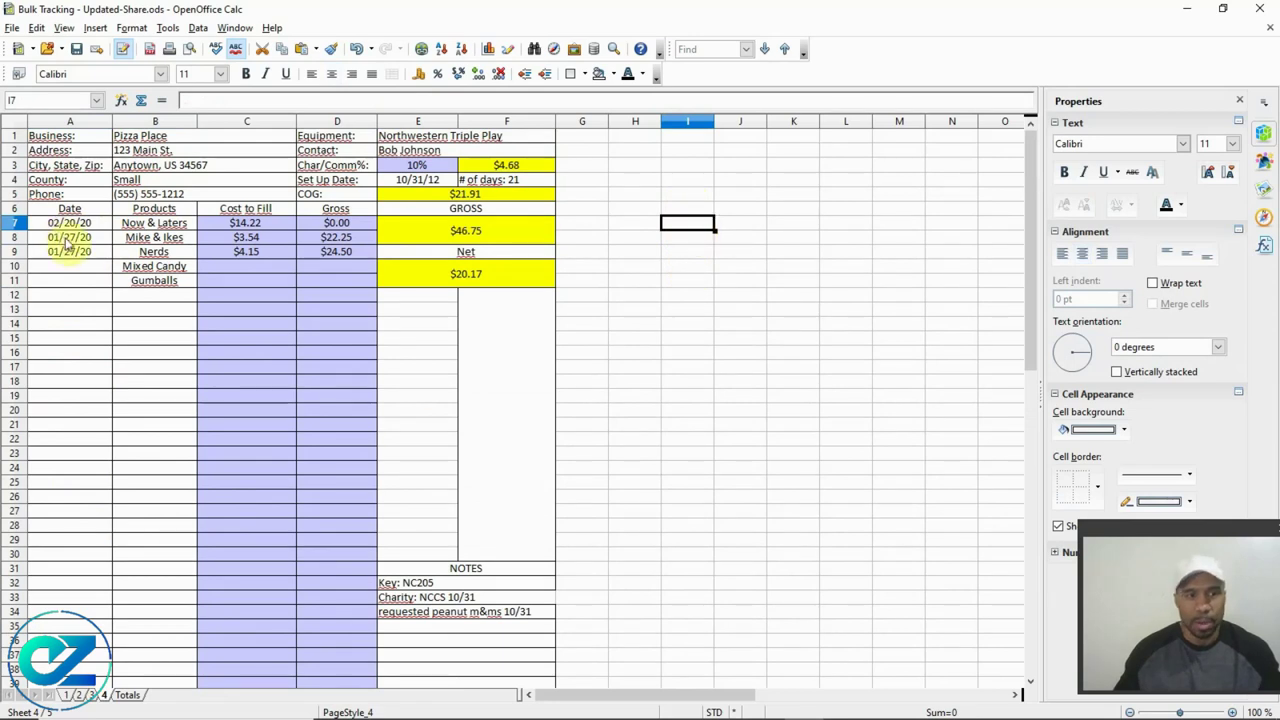
text(1)
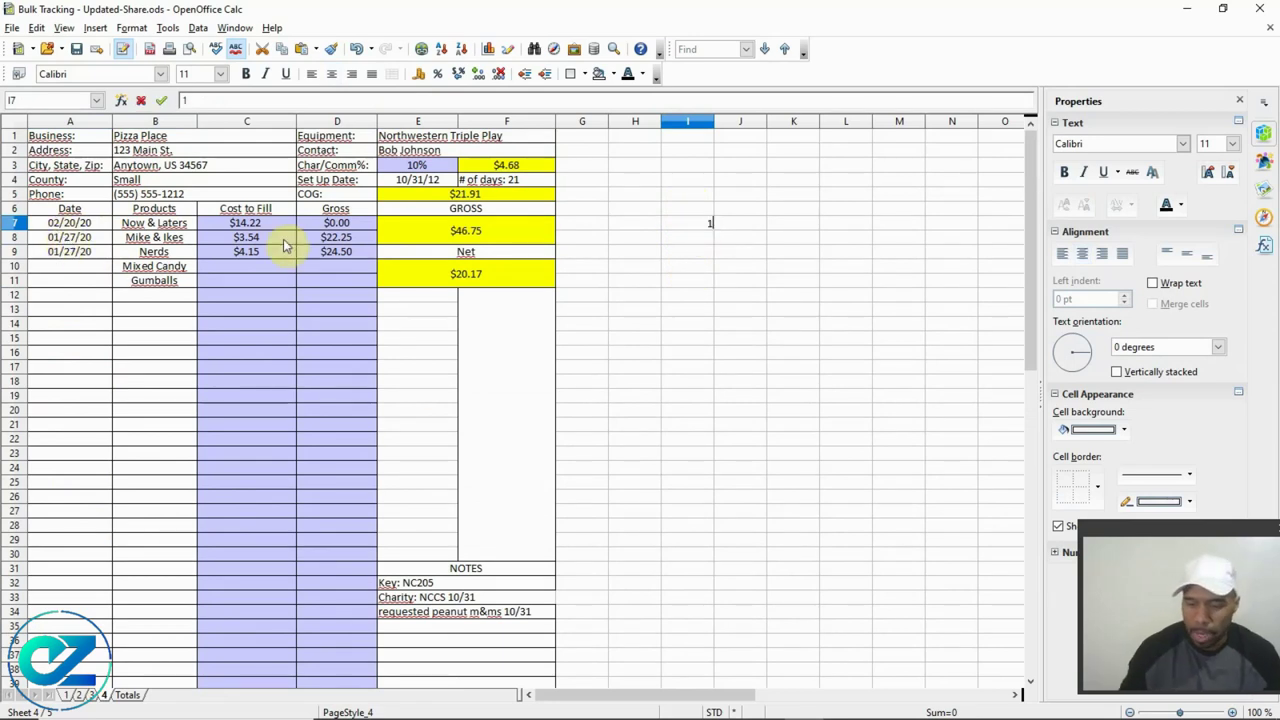
text(-27-20)
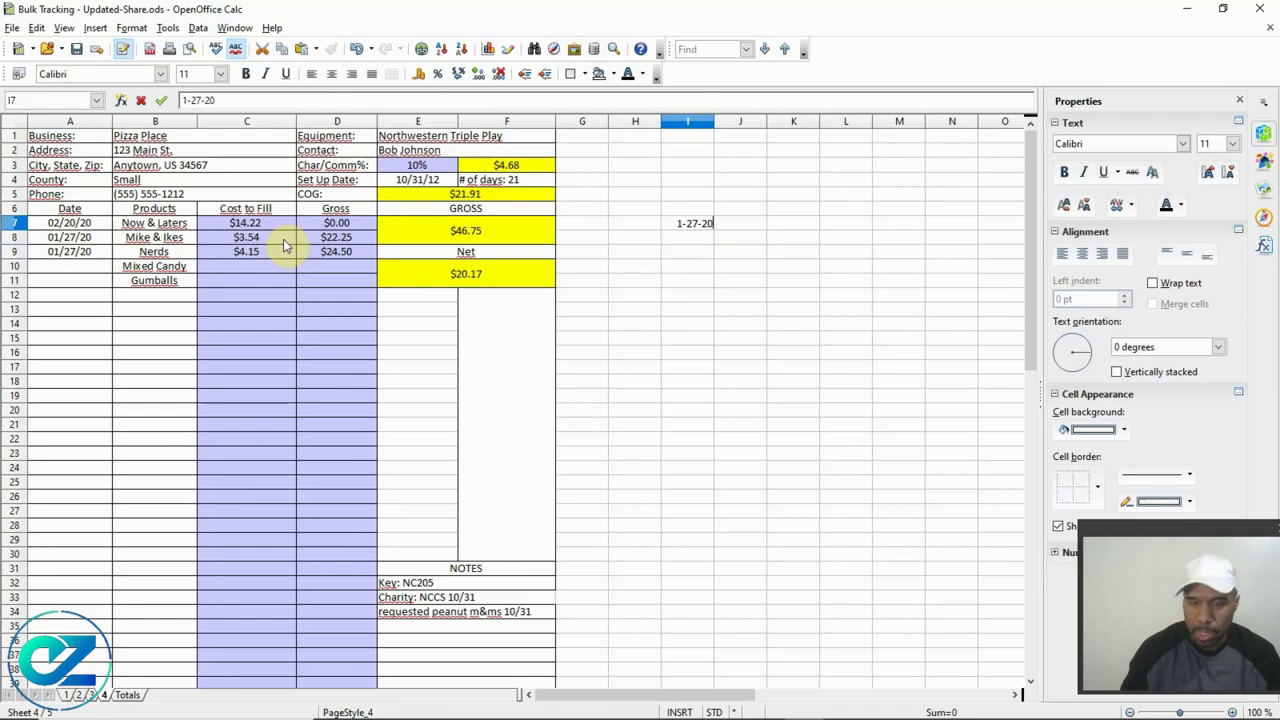
key(Tab)
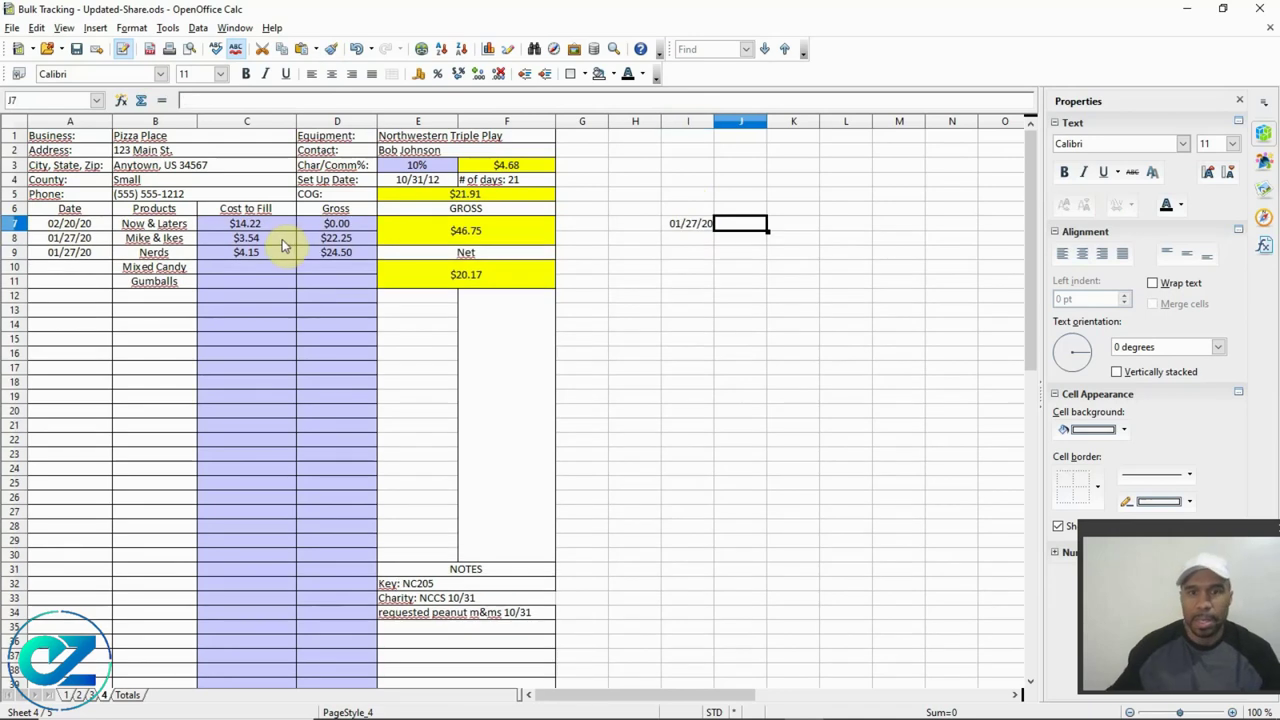
- Add the column headings COGS in cell J6 and GROSS in cell K6
click(745, 208)
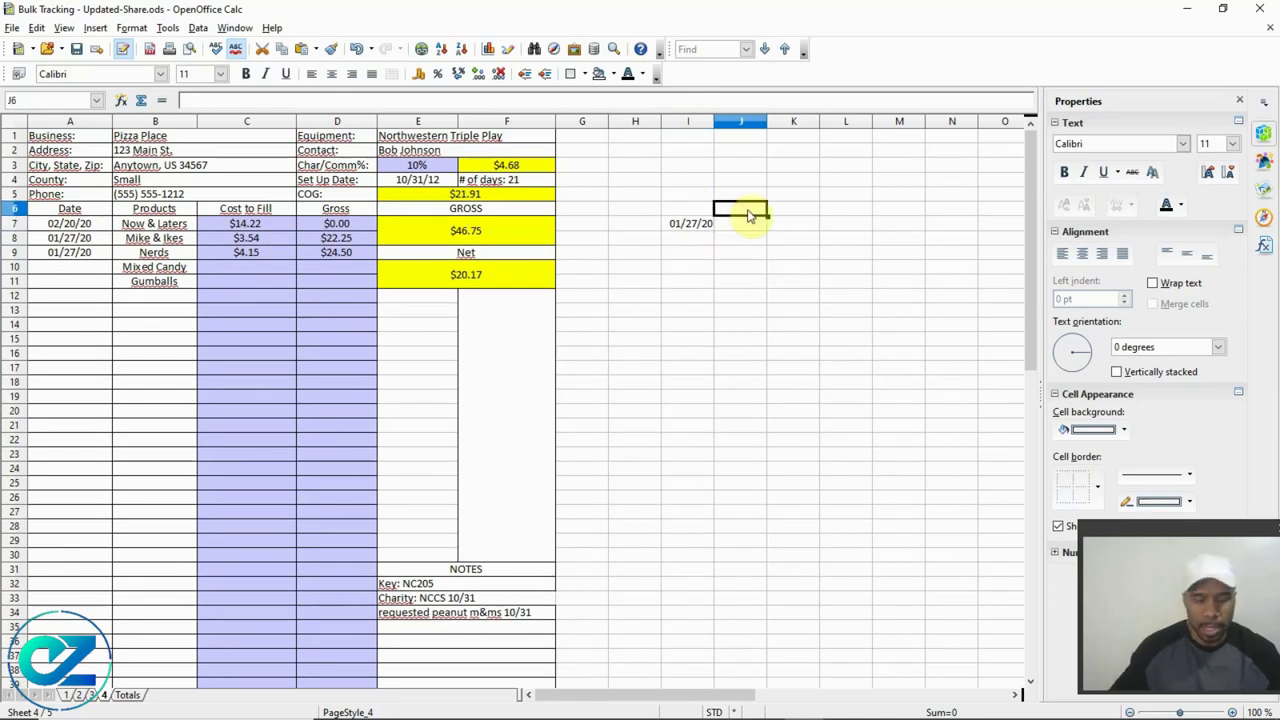
text(COGS)
key(Tab)
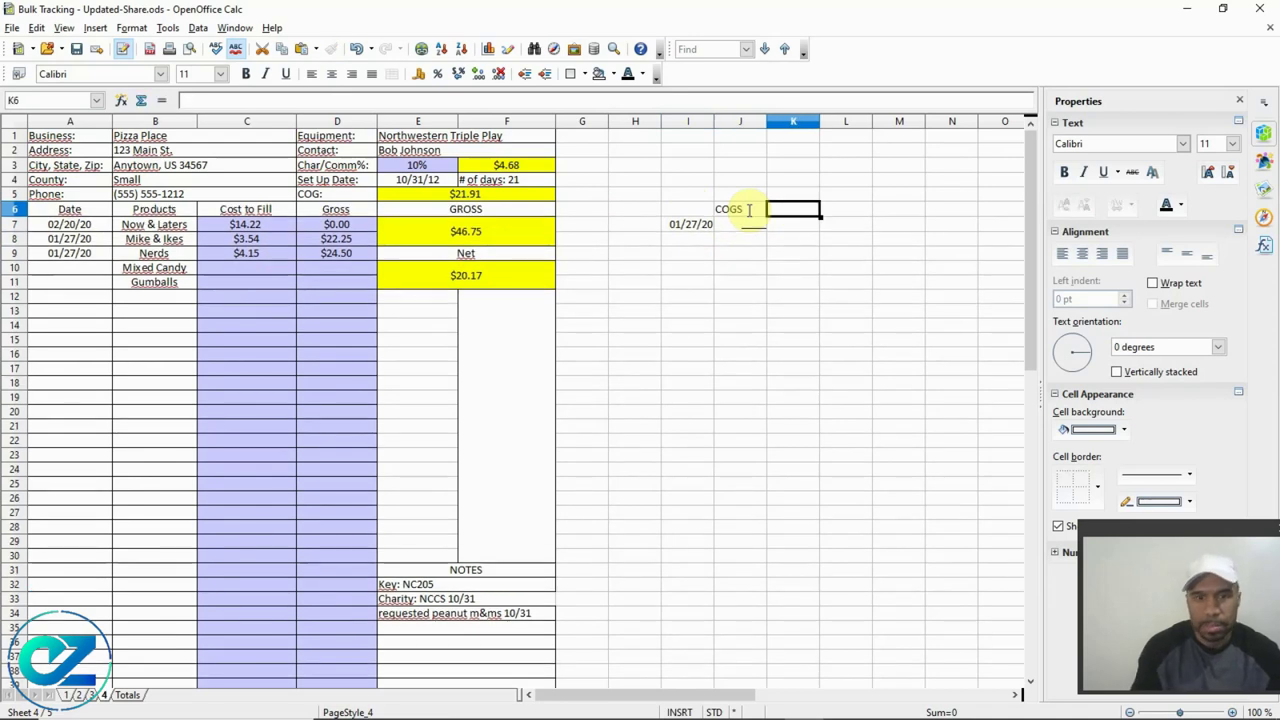
text(GR)
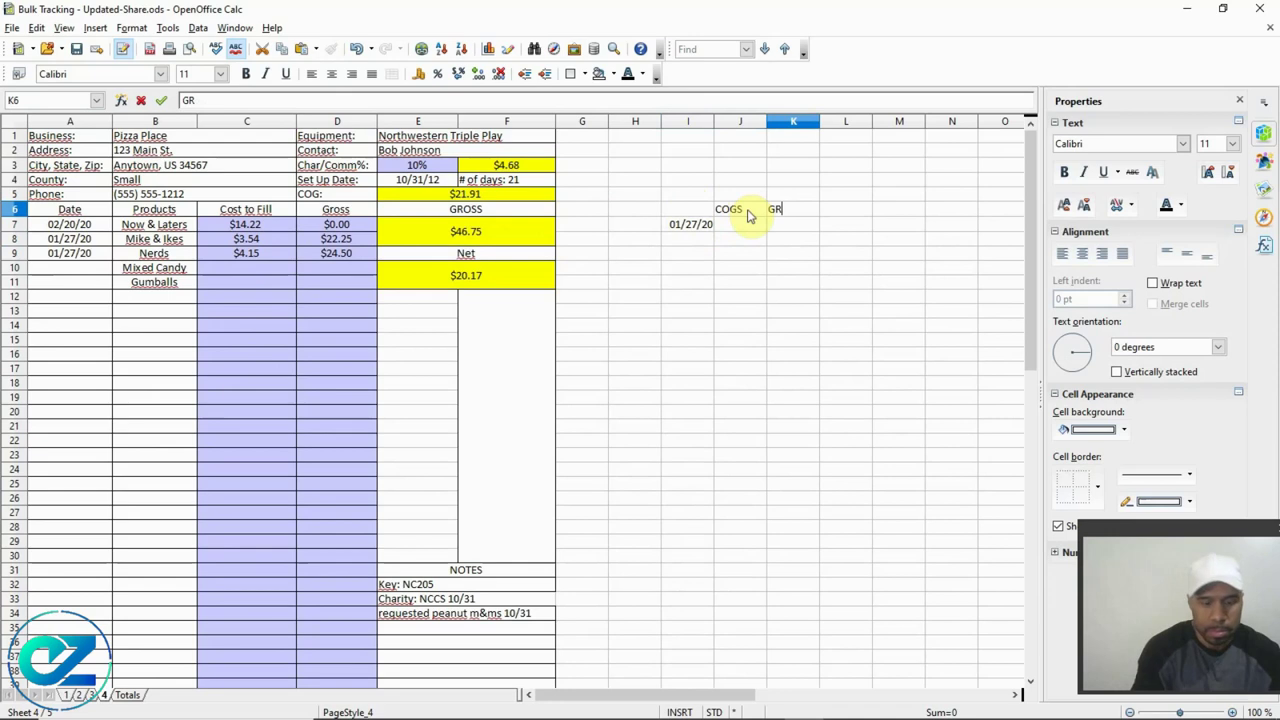
text(oSS)
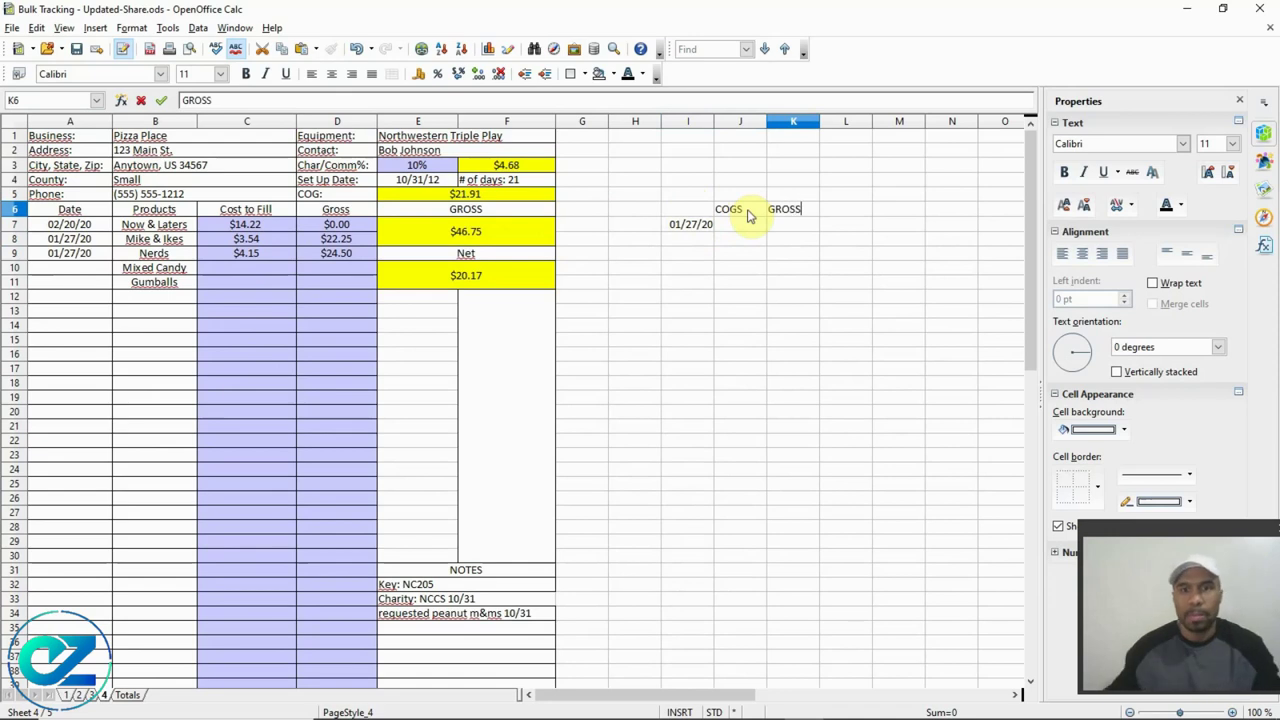
- Enter 14.22 in cell J7 as the COGS value for the 01/27/20 row
click(748, 228)
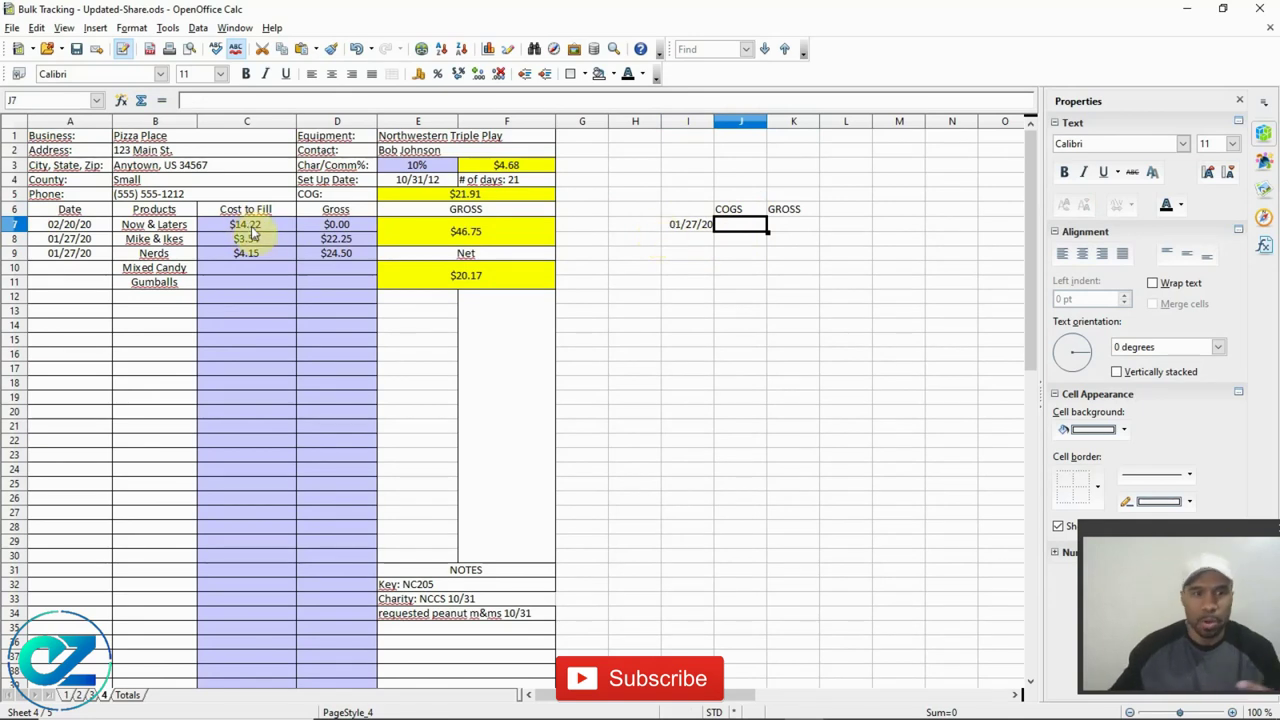
scroll(266, 303, down, 4)
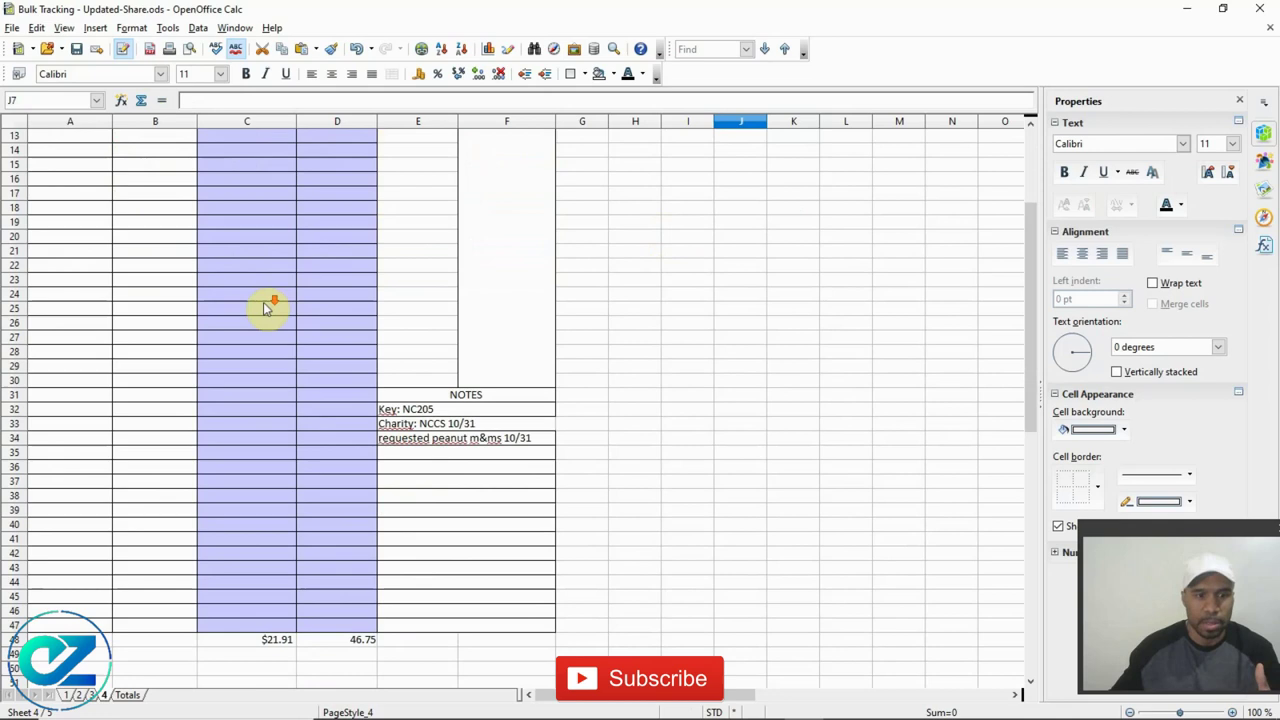
scroll(223, 306, up, 4)
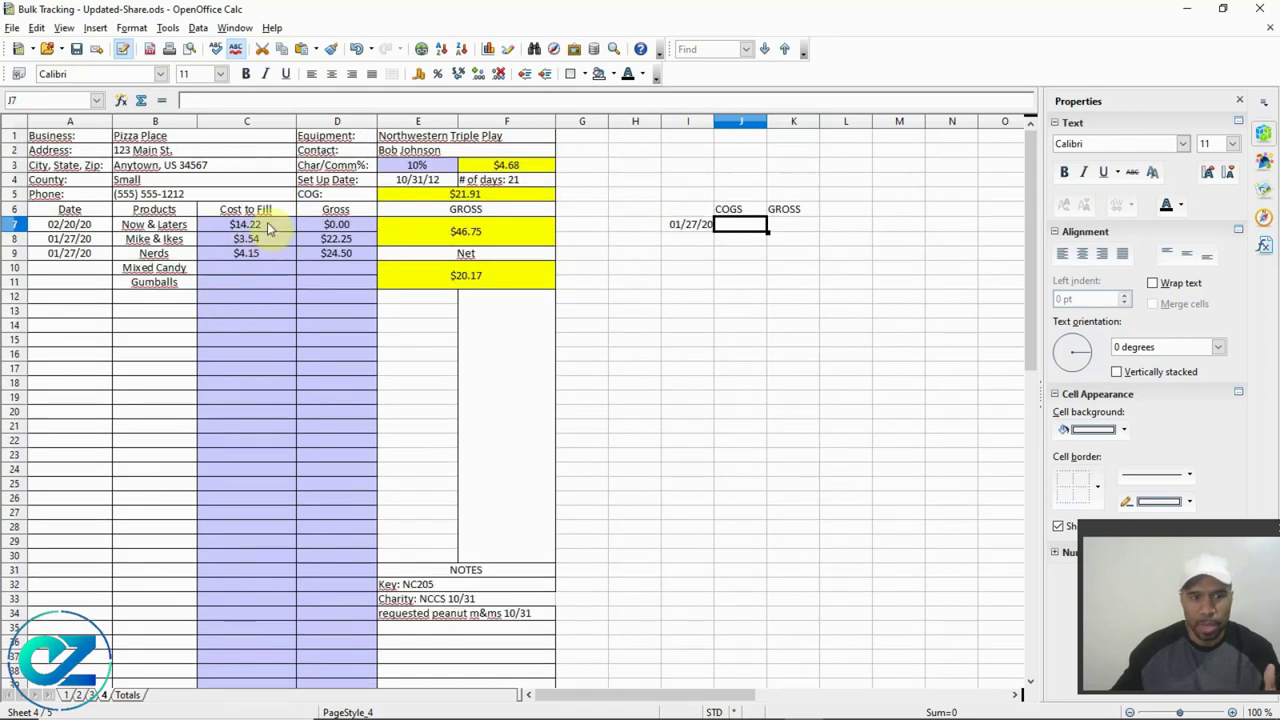
text(14)
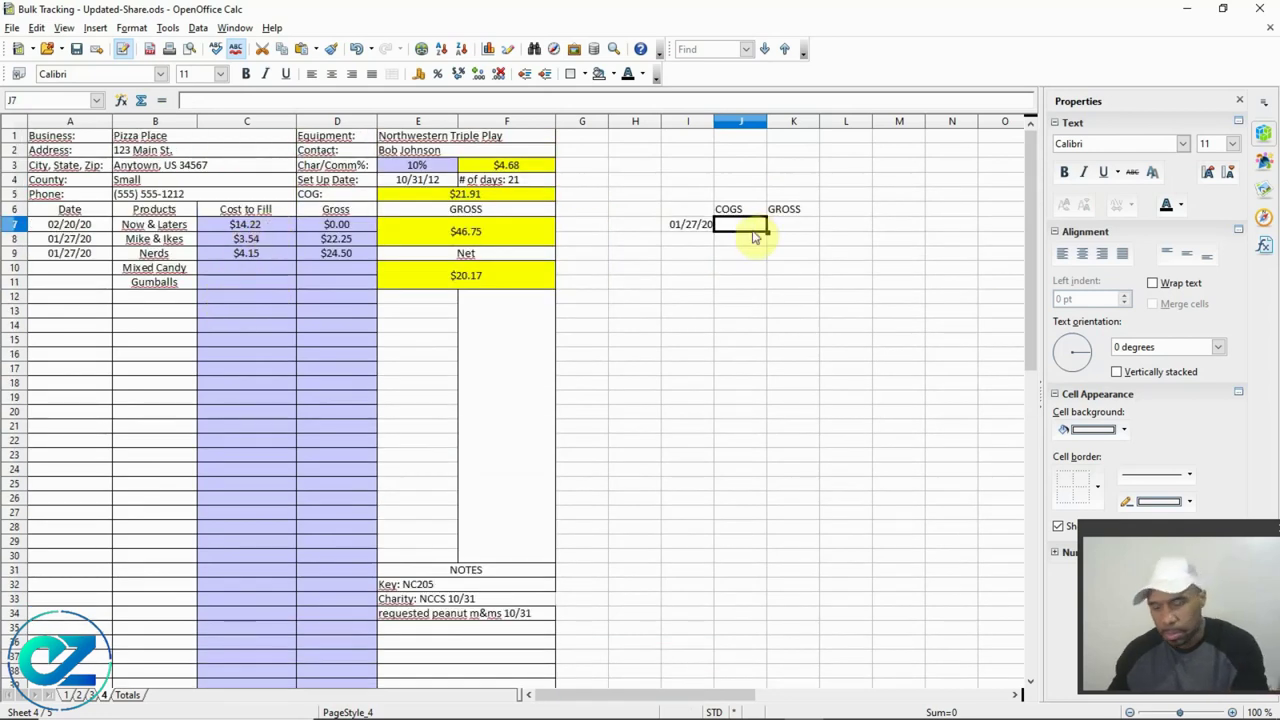
text(.22)
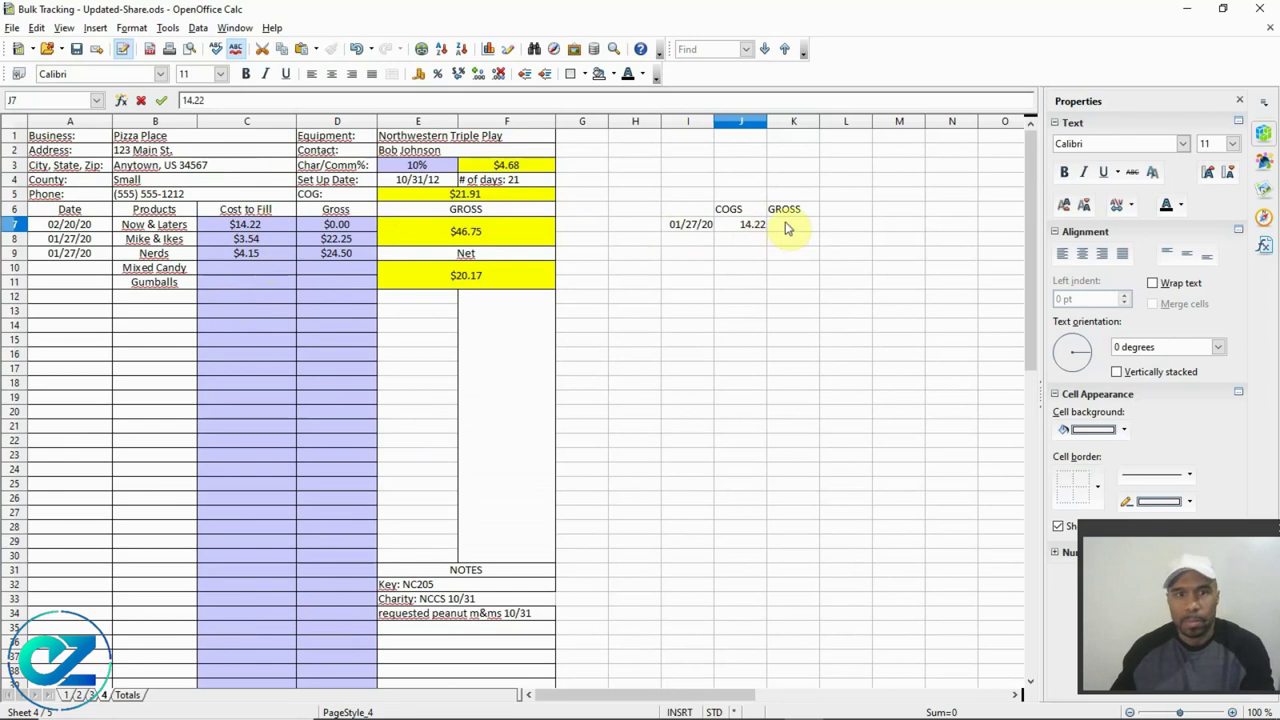
click(786, 225)
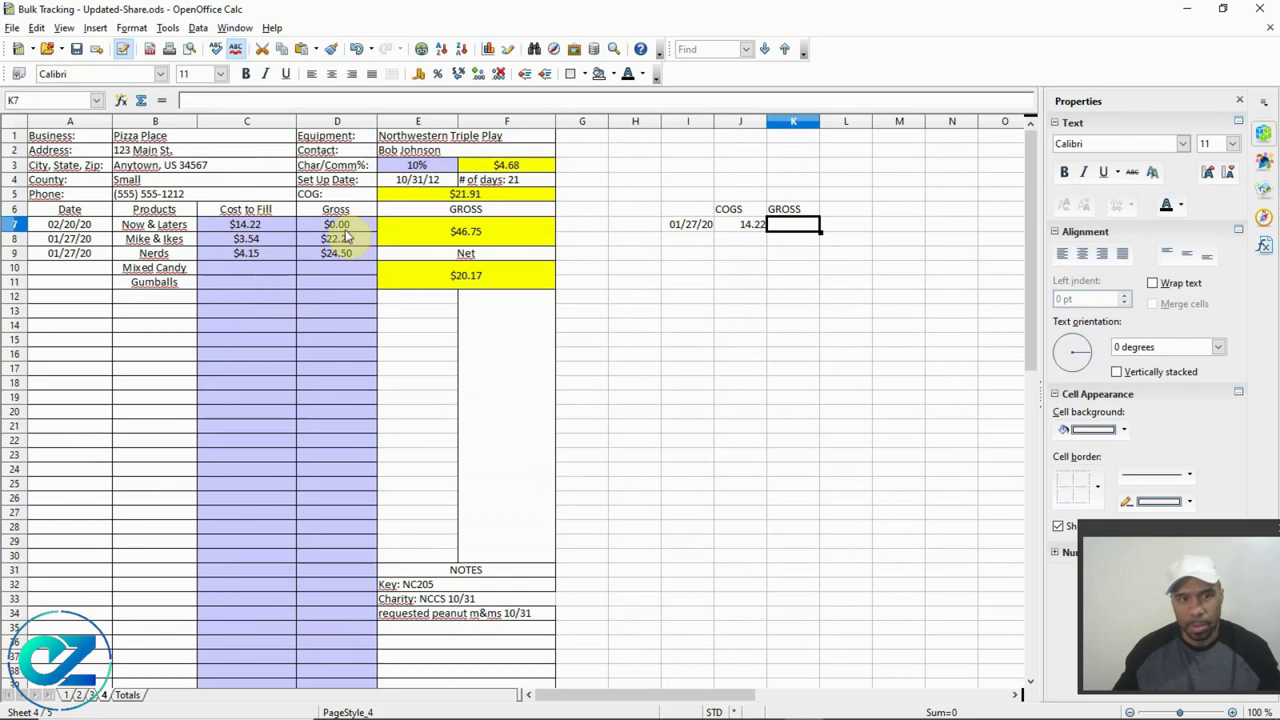
- Enter the date 2-20-20 in cell I8 of the side table
click(676, 243)
text(2)
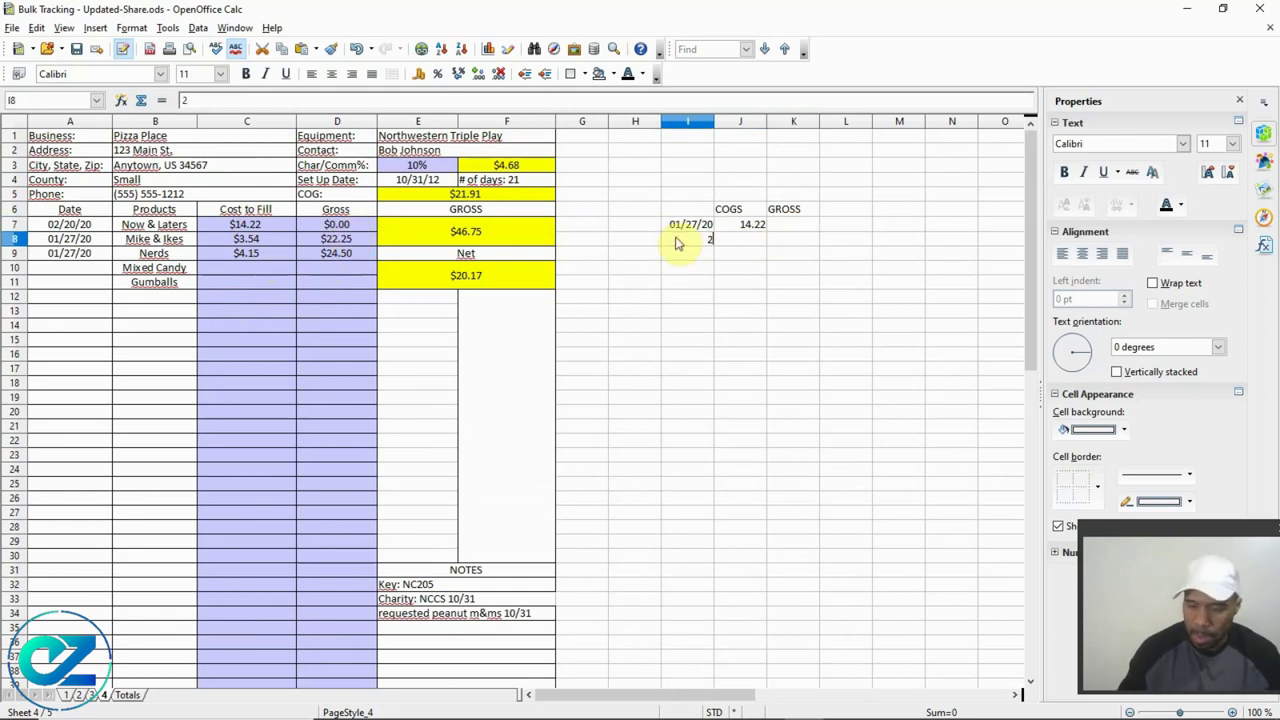
text(-20-20)
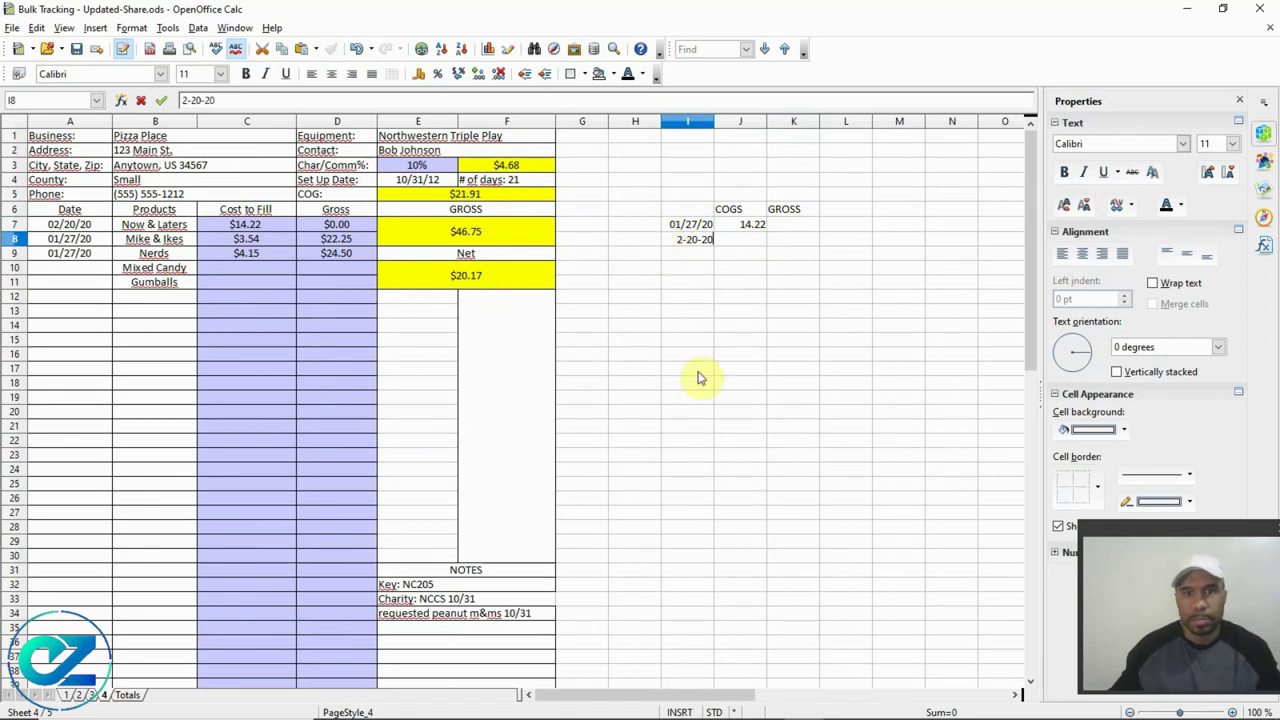
key(Return)
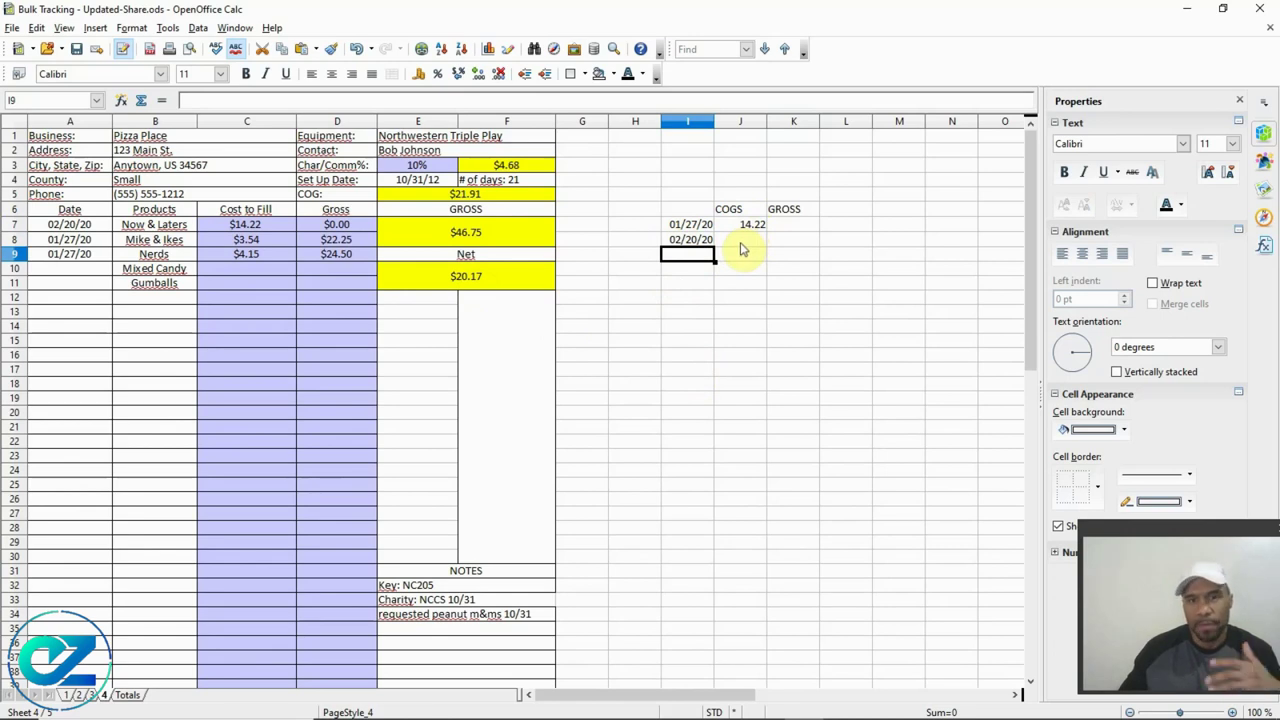
- Examine the blank COGS and GROSS cells of the side table, and the dates and products in A7 to B9
click(741, 244)
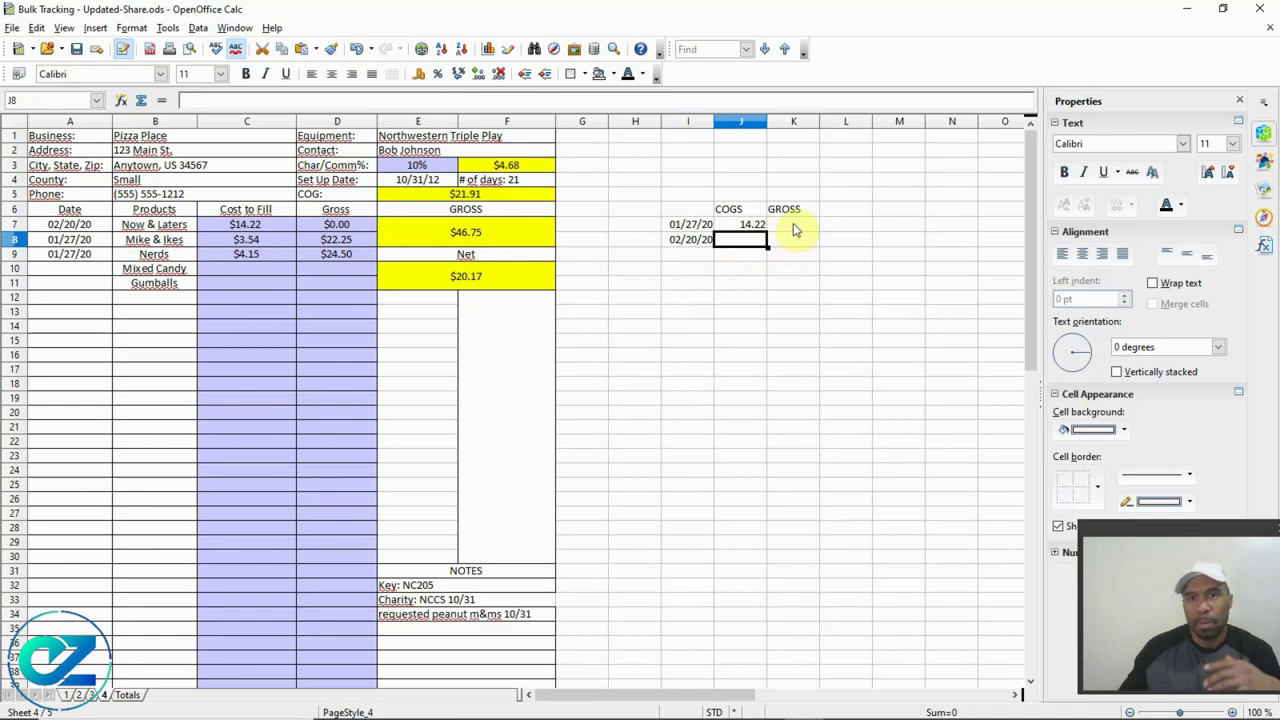
click(793, 228)
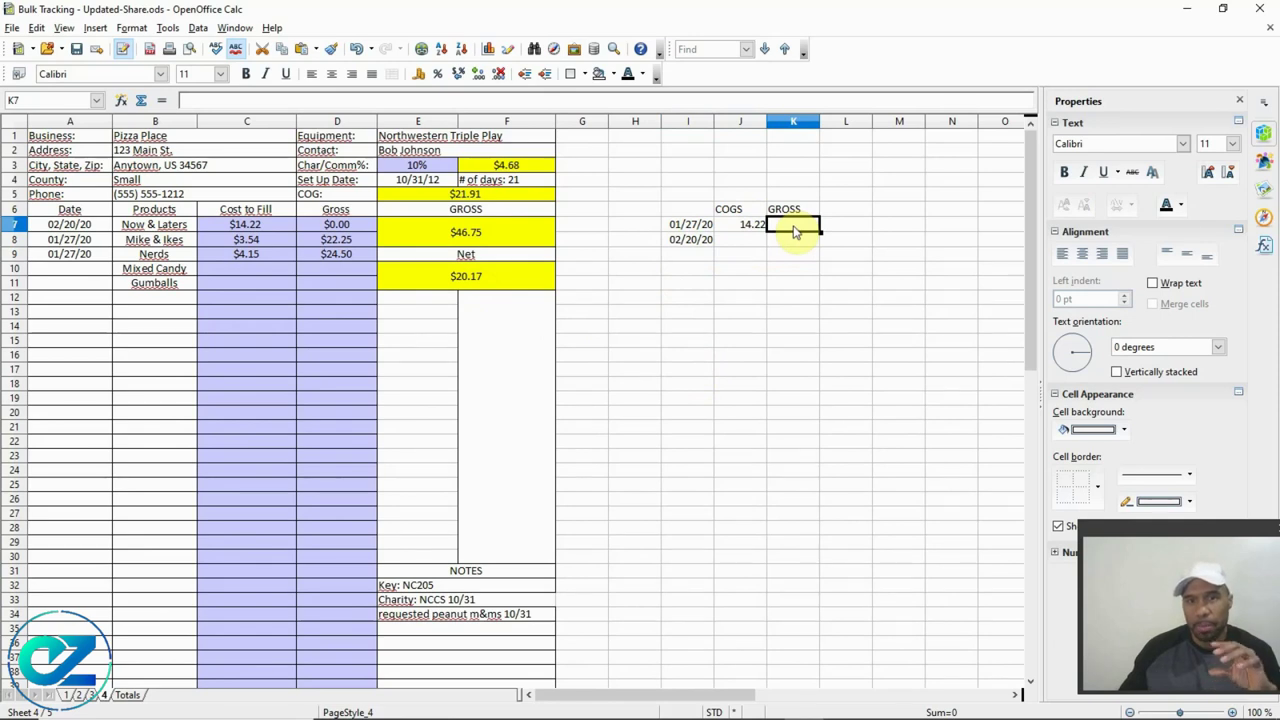
click(752, 244)
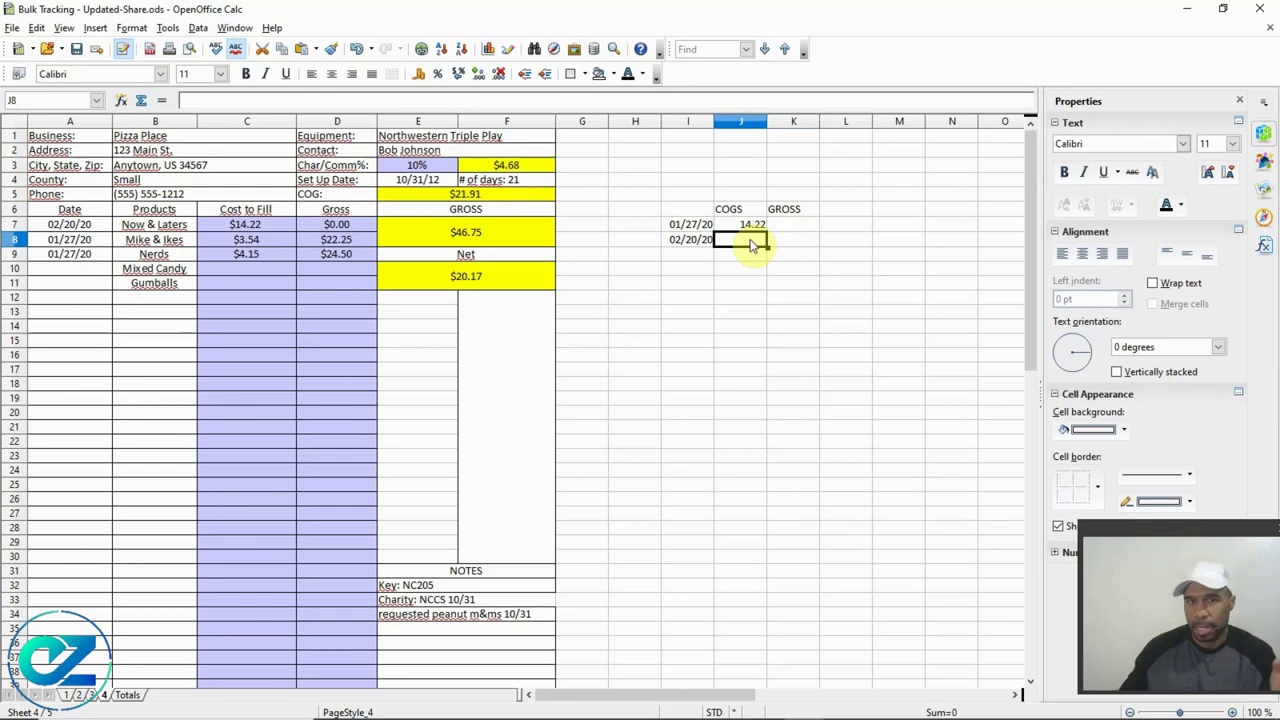
click(790, 245)
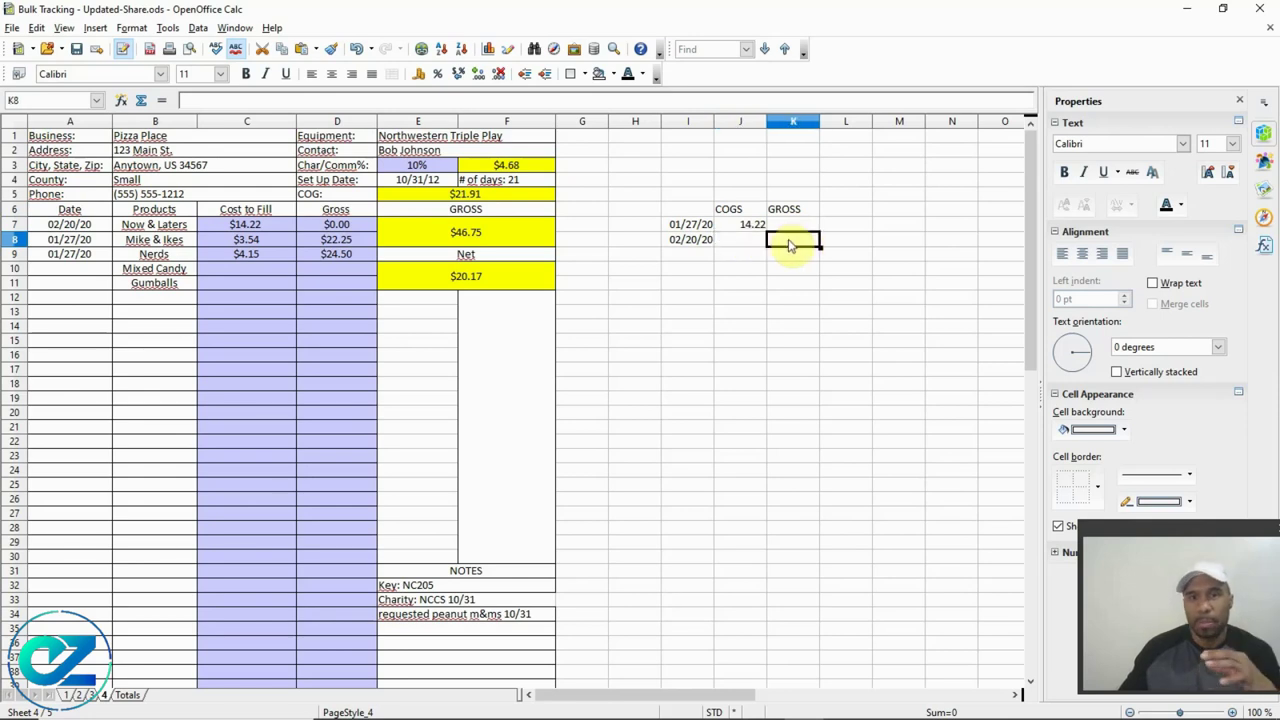
click(88, 226)
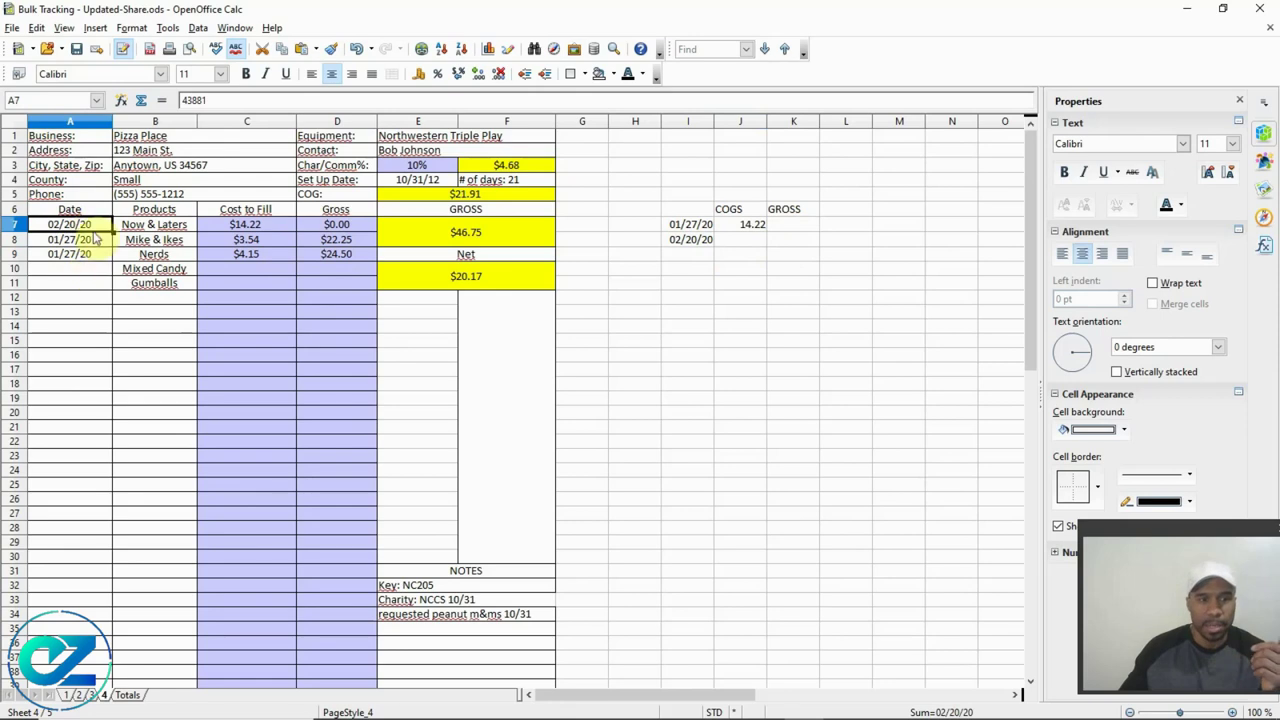
click(85, 240)
click(88, 255)
click(158, 225)
click(164, 240)
click(162, 256)
click(165, 225)
click(166, 256)
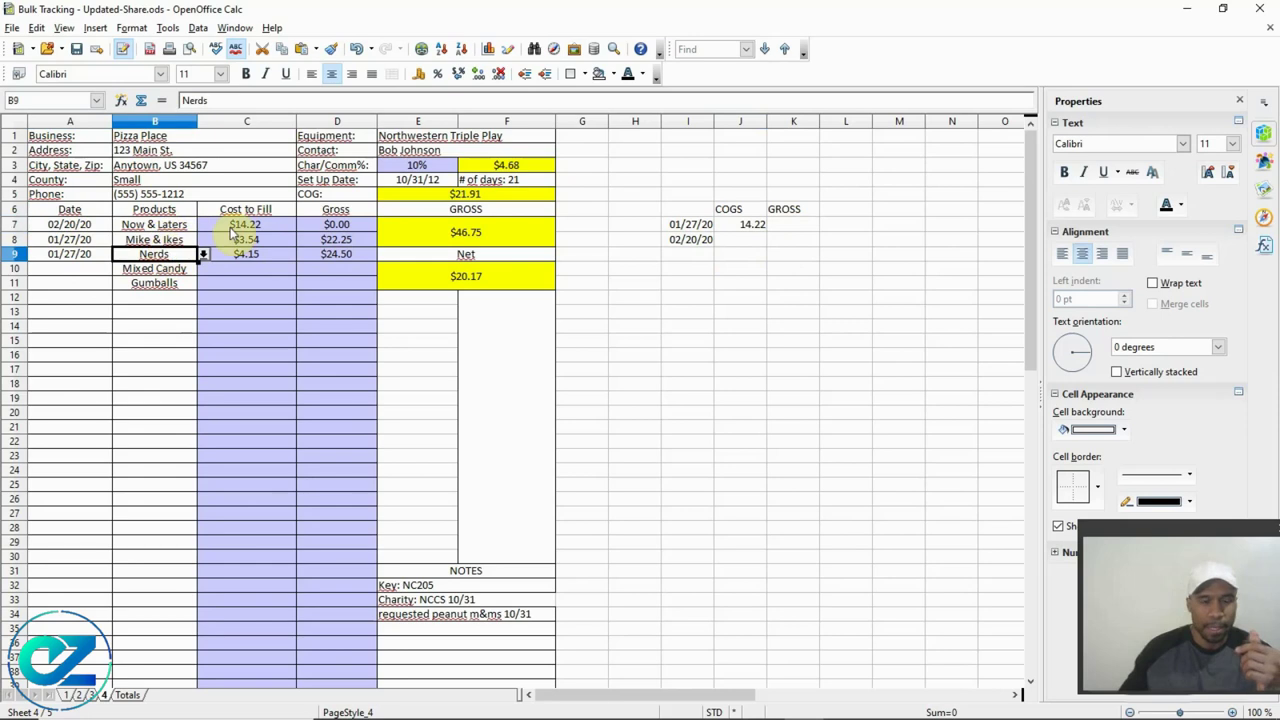
- Save the spreadsheet and check the Cost to Fill entries in C7 and C9
click(250, 225)
key(ctrl+s)
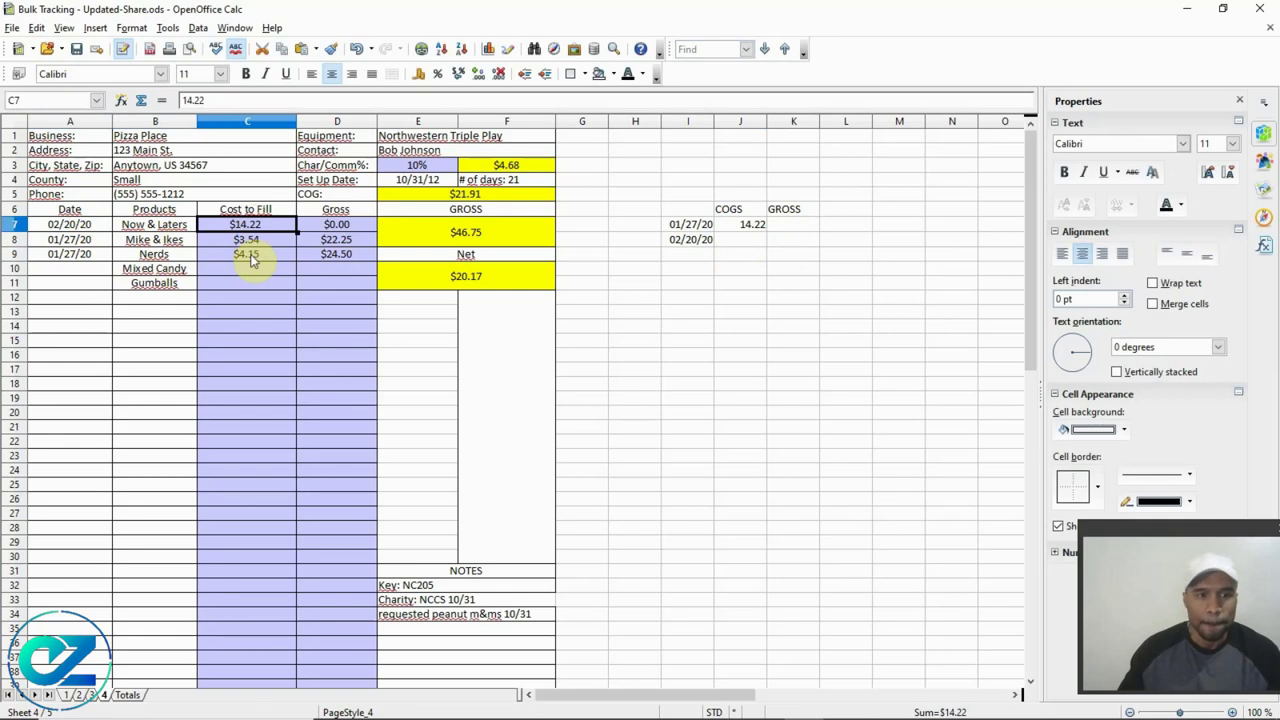
click(250, 256)
click(252, 226)
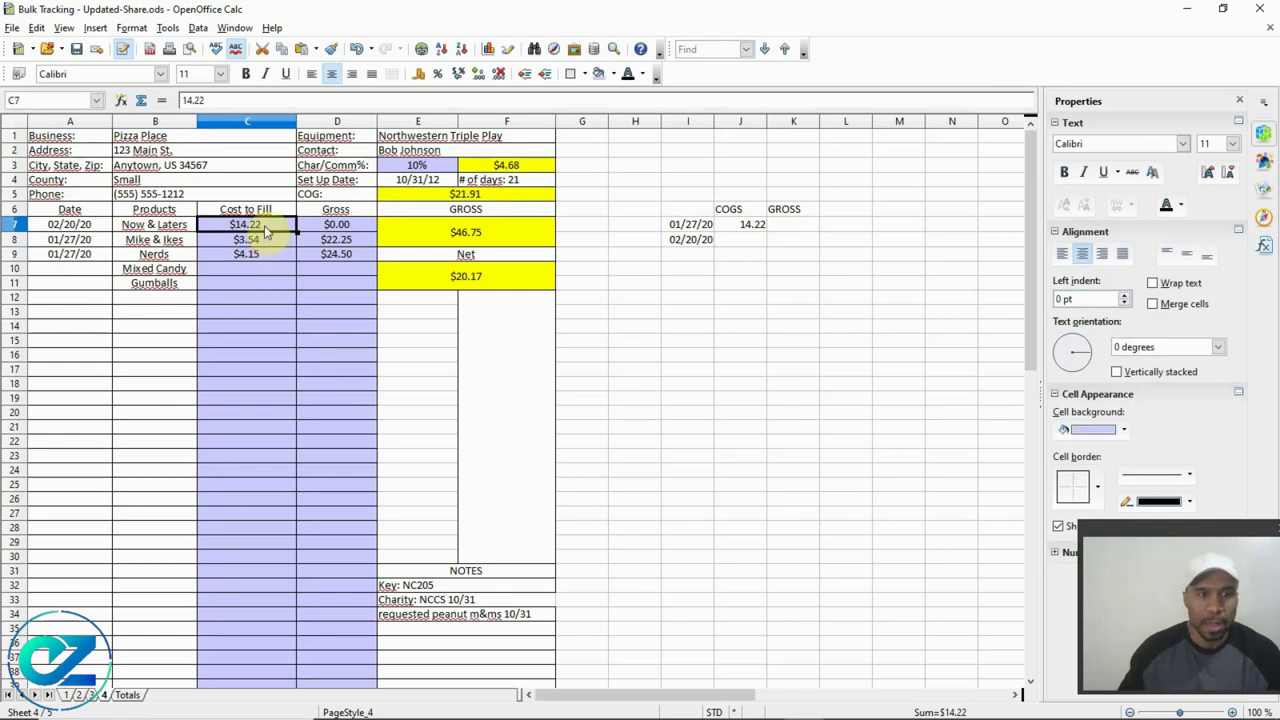
- Choose Mike & Ikes as the product in cell B7
click(160, 224)
click(203, 224)
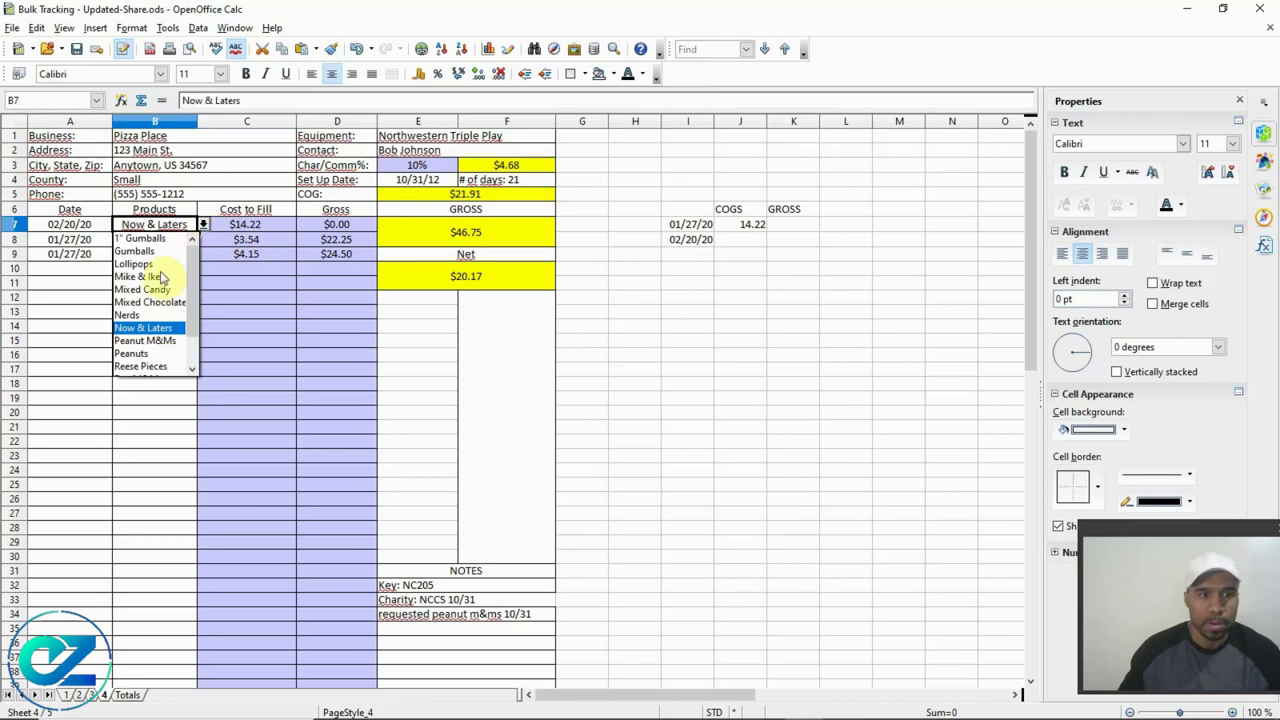
click(150, 276)
- Set the Cost to Fill in C7 to 19.22 and look over the rows below
click(252, 224)
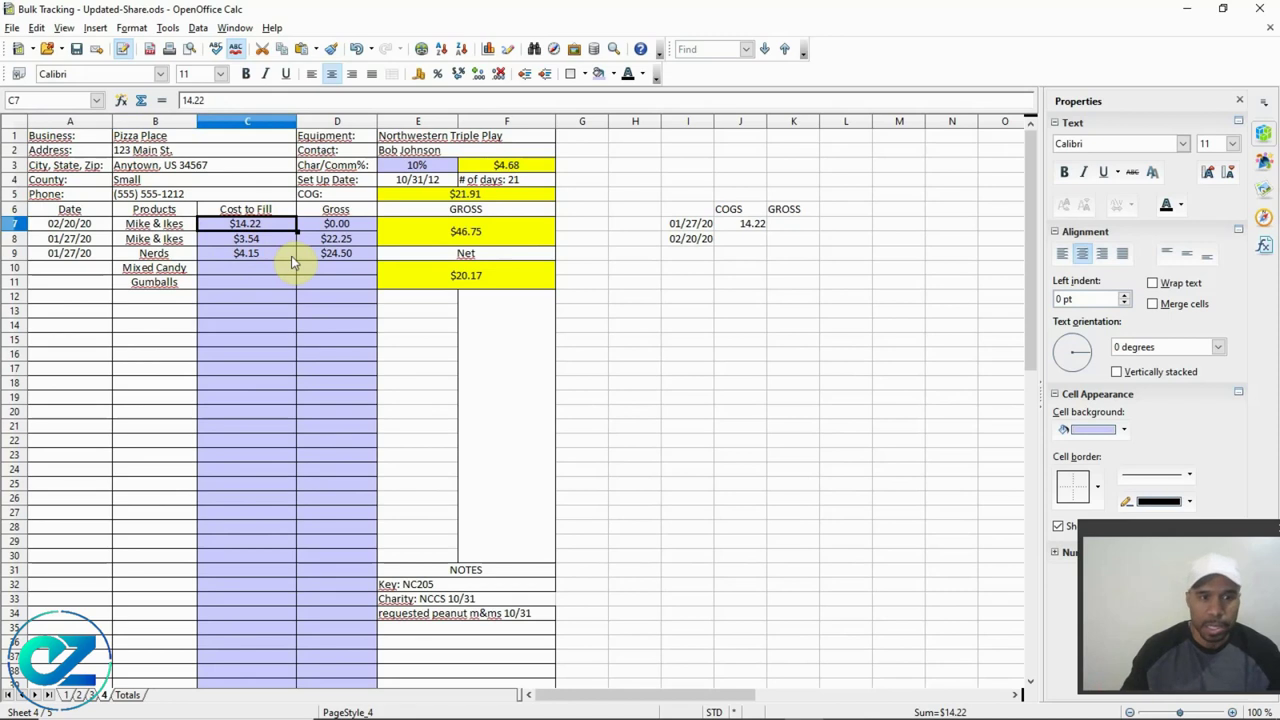
text(19.22)
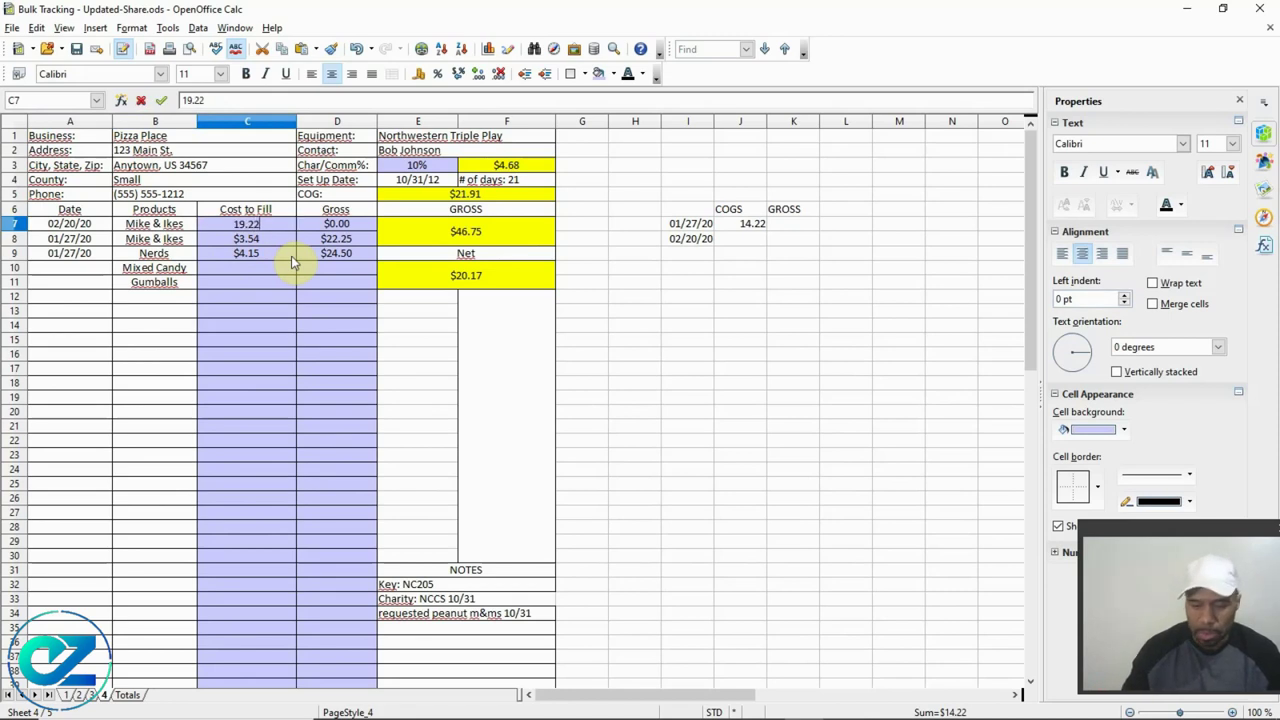
key(Return)
scroll(200, 410, down, 5)
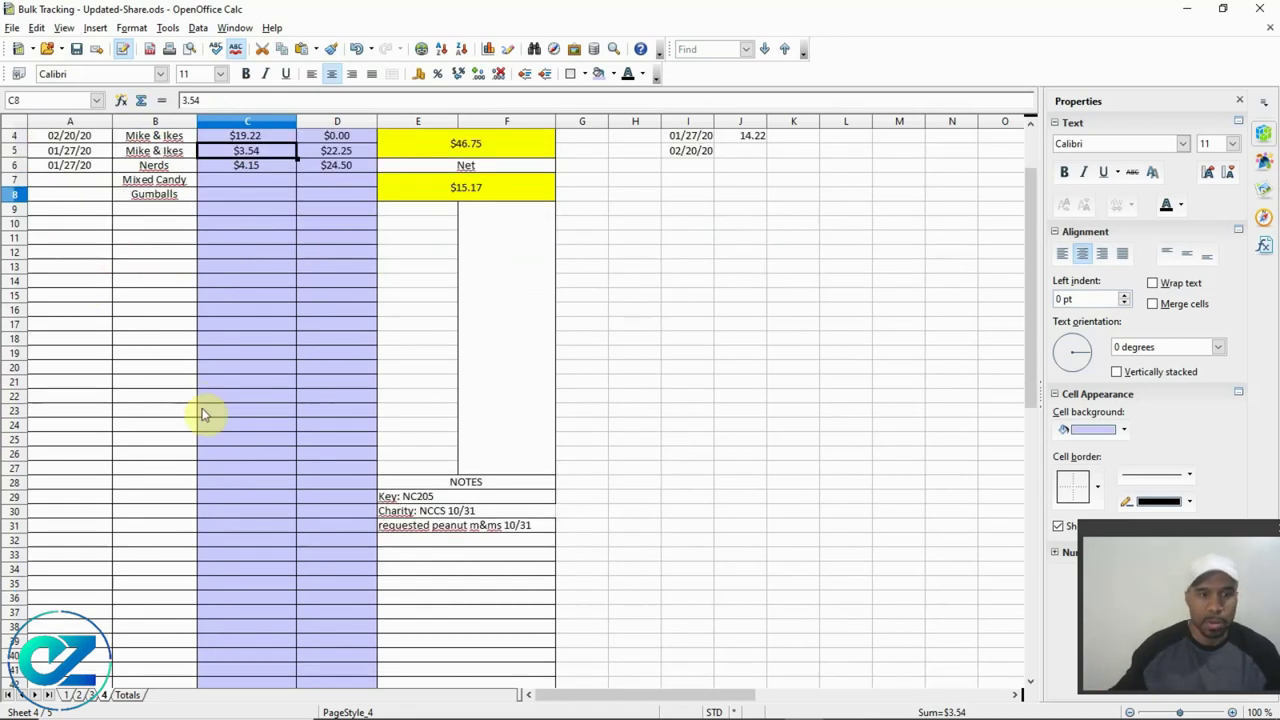
scroll(260, 531, up, 5)
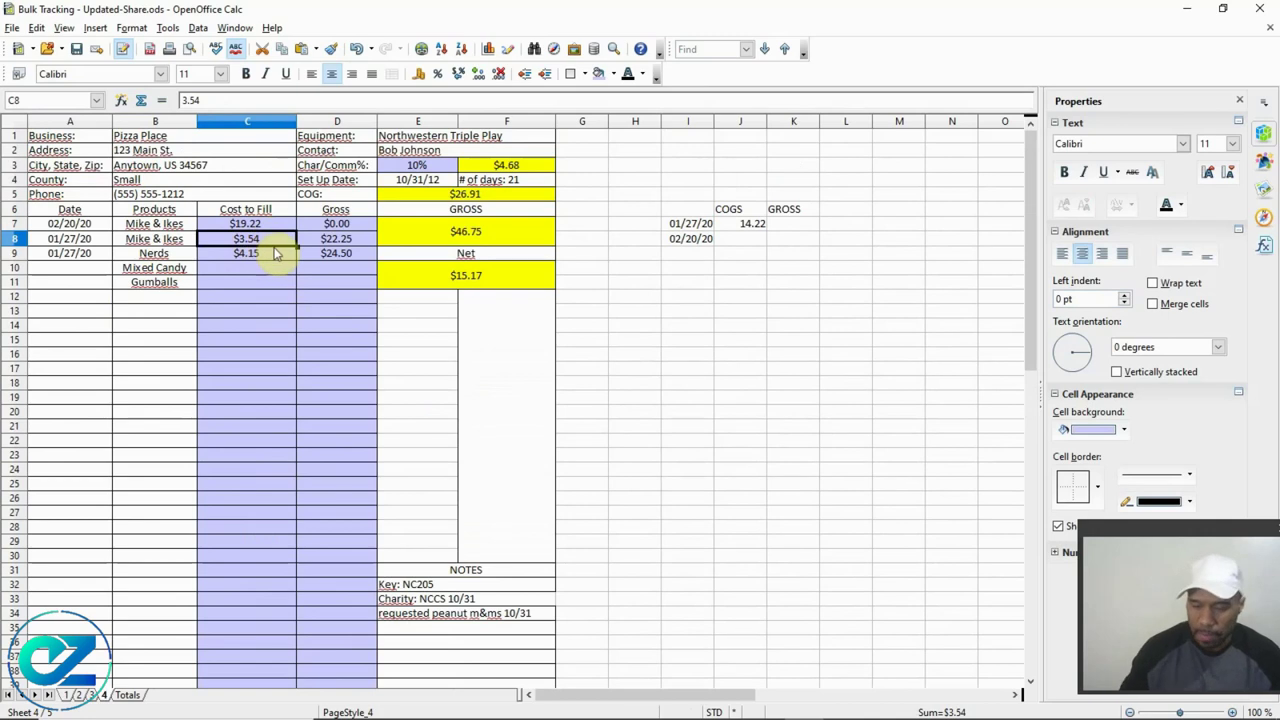
- Set the Cost to Fill to 8.54 in C8 and 9.15 in C9
text(8.54)
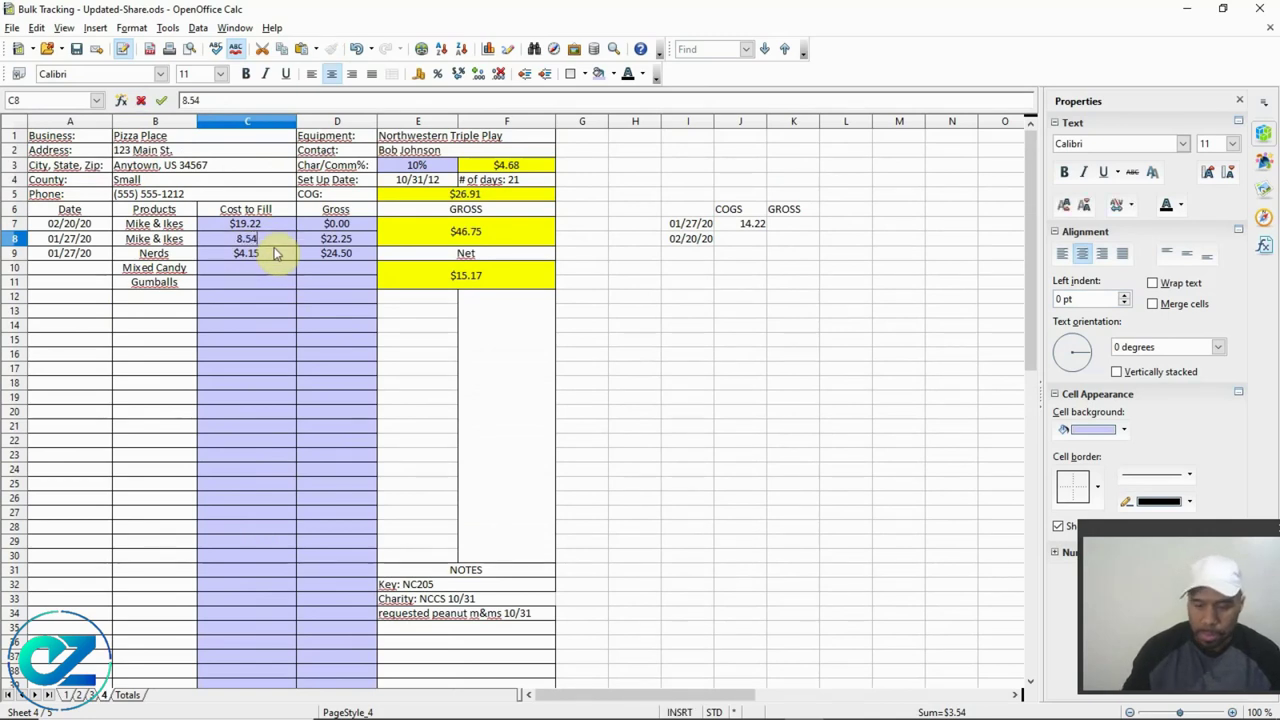
key(Return)
text(9.15)
key(Return)
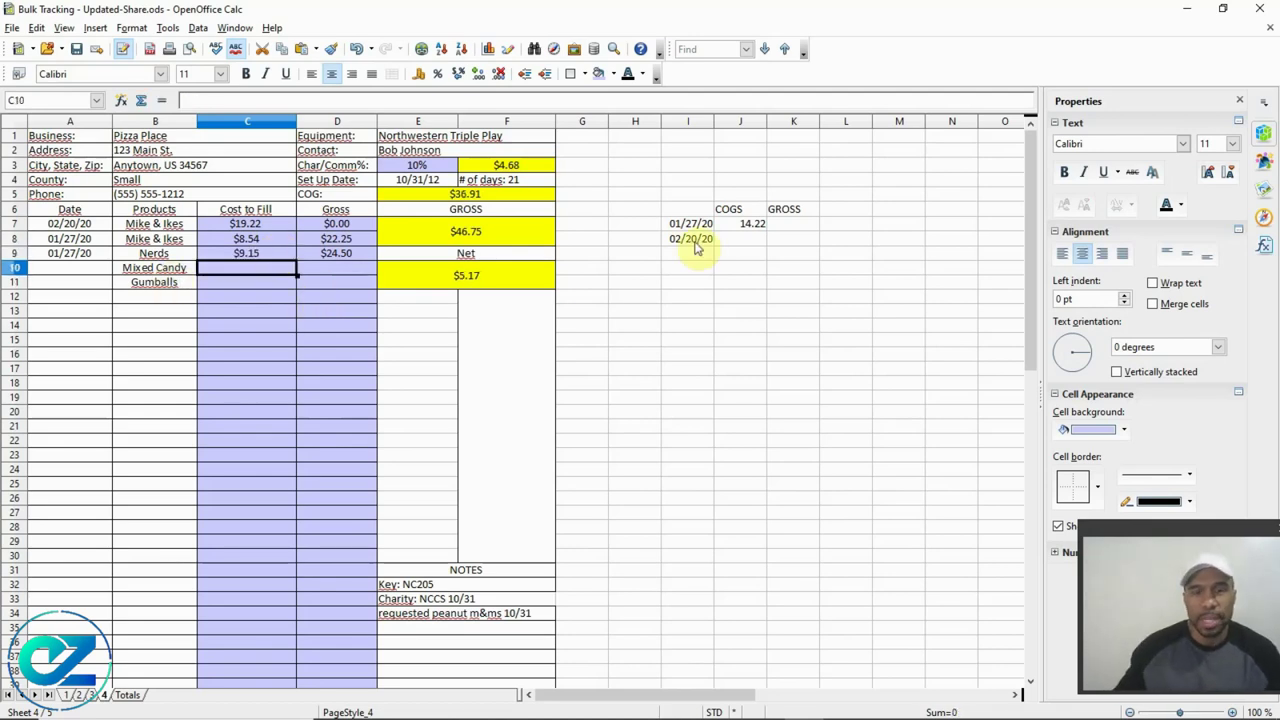
- Enter 15 in cell J8 as the COGS value for the 02/20/20 row
click(751, 241)
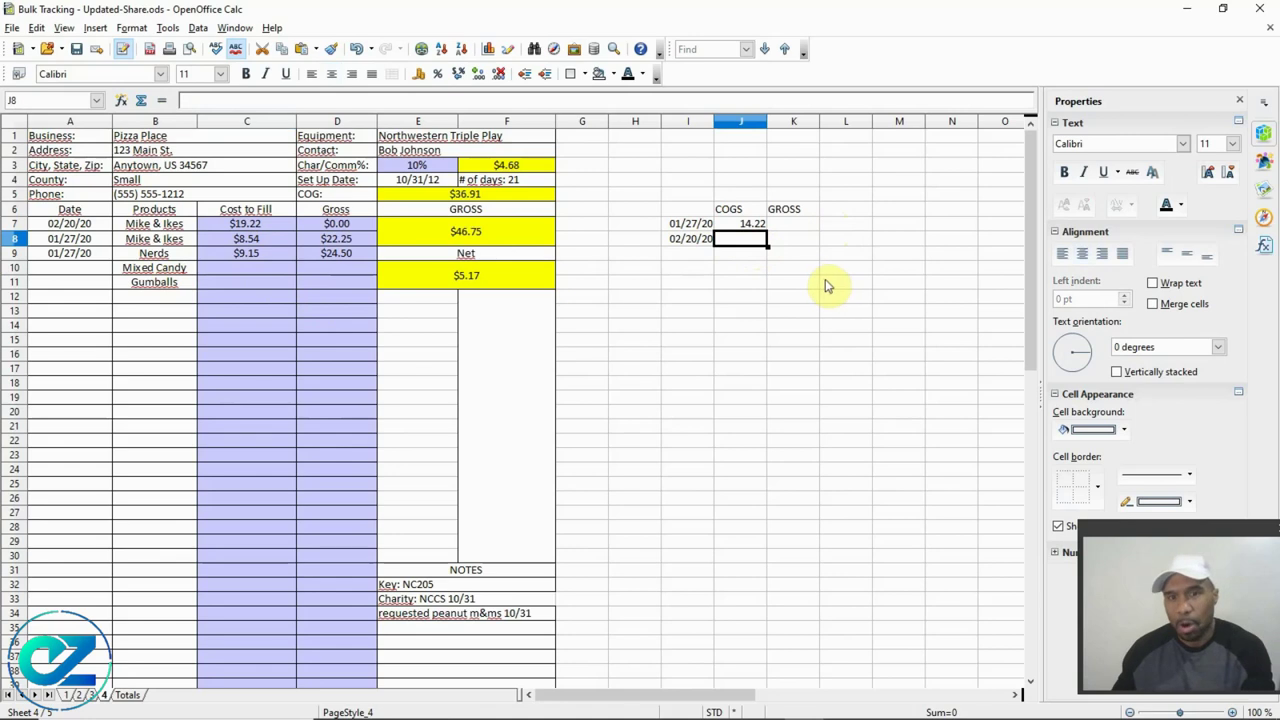
text(15)
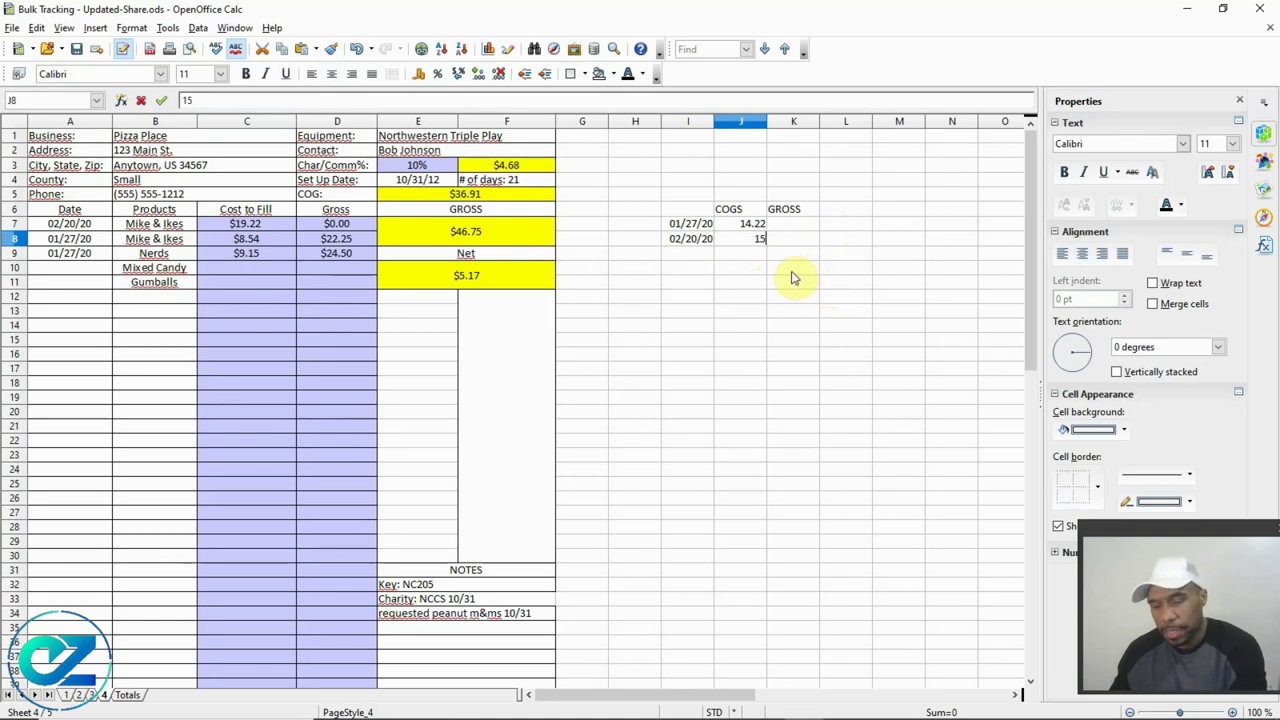
key(Return)
click(750, 243)
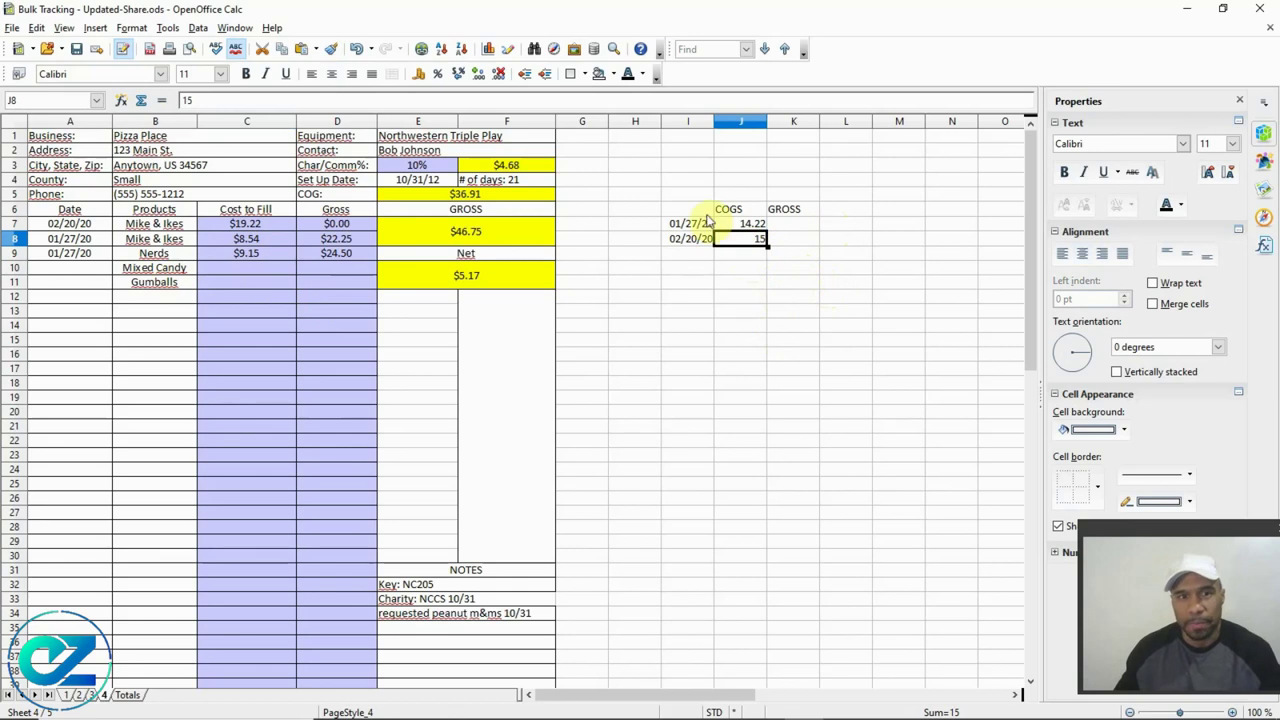
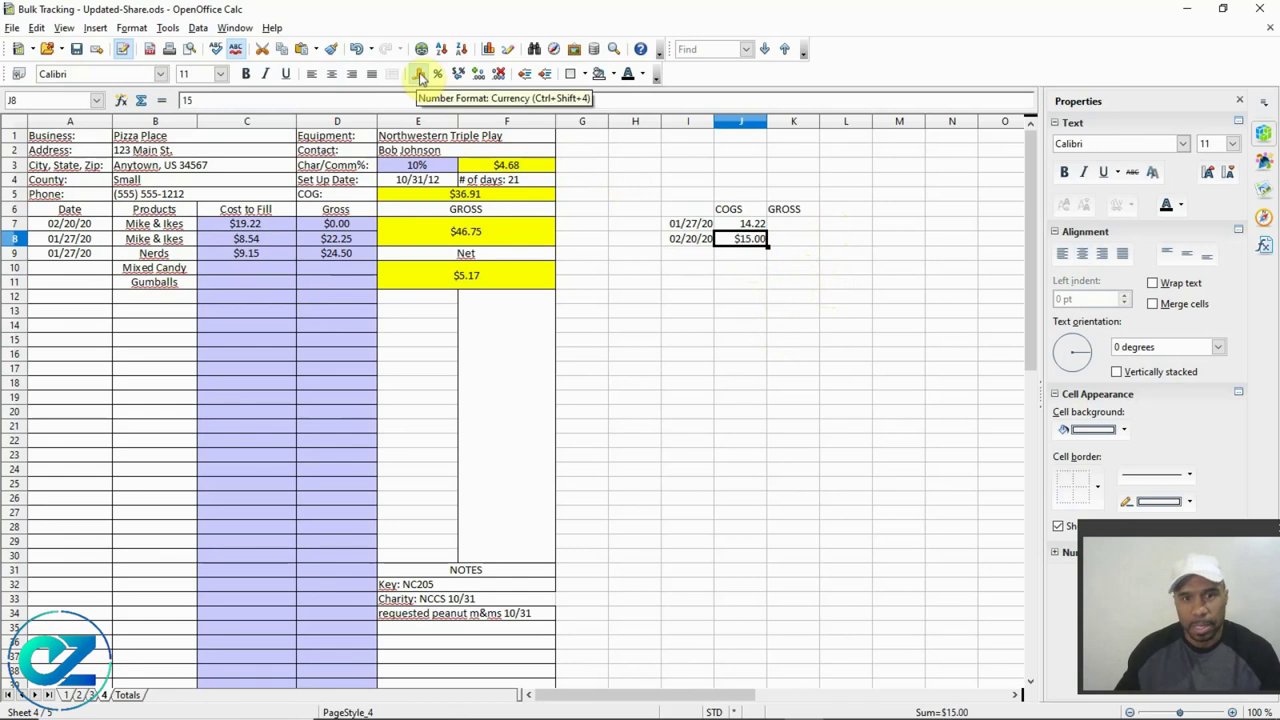
- Format the COGS value in J8 as centred currency and enter 0 as the gross in K8 for 02/20/20
click(332, 74)
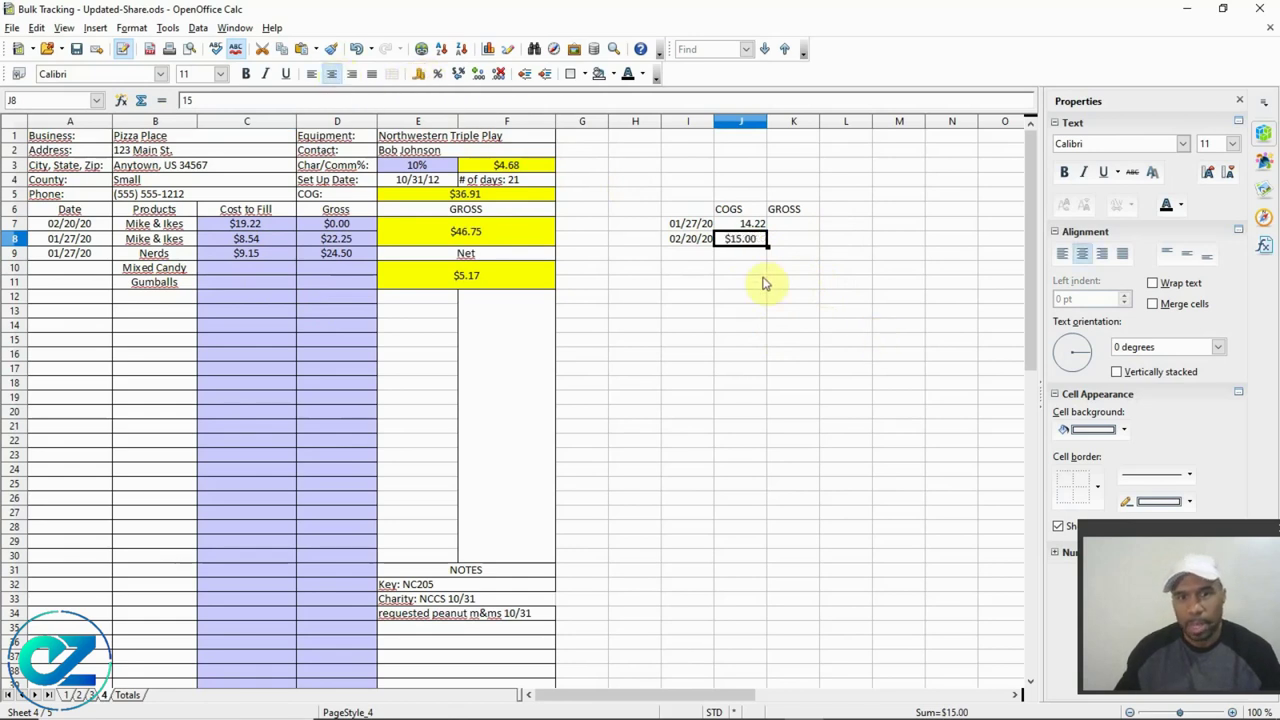
click(737, 252)
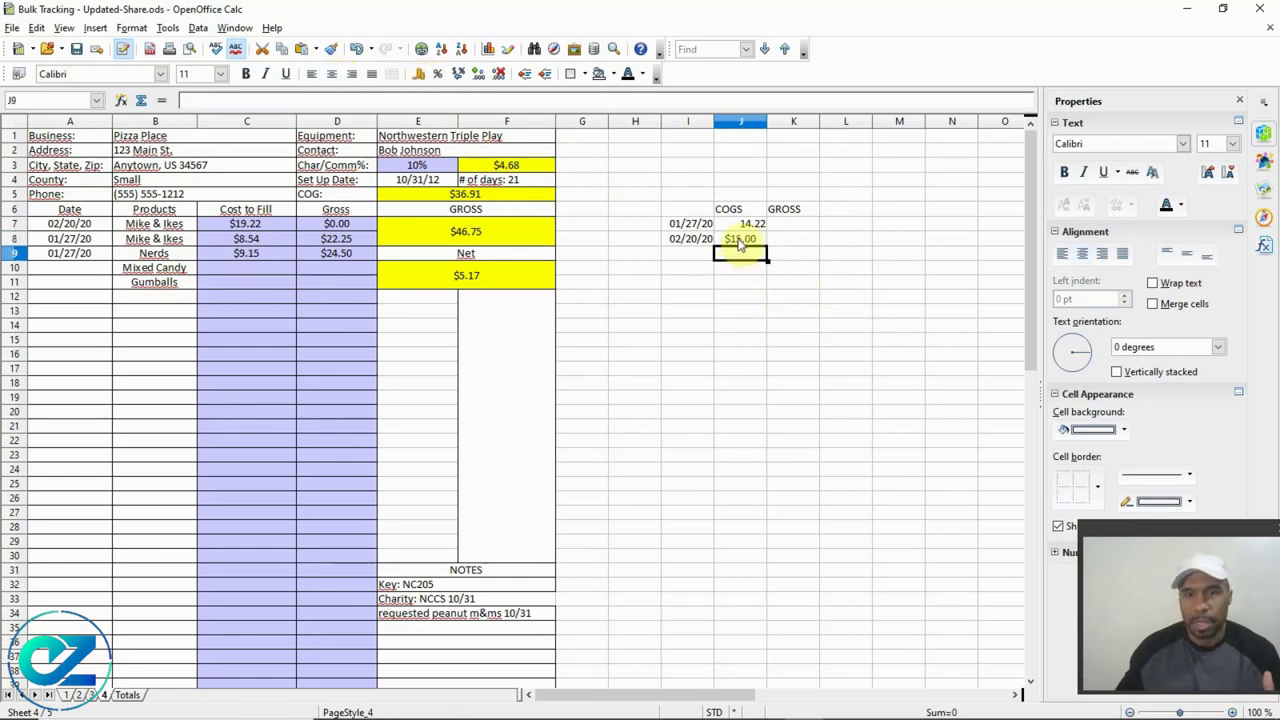
click(783, 241)
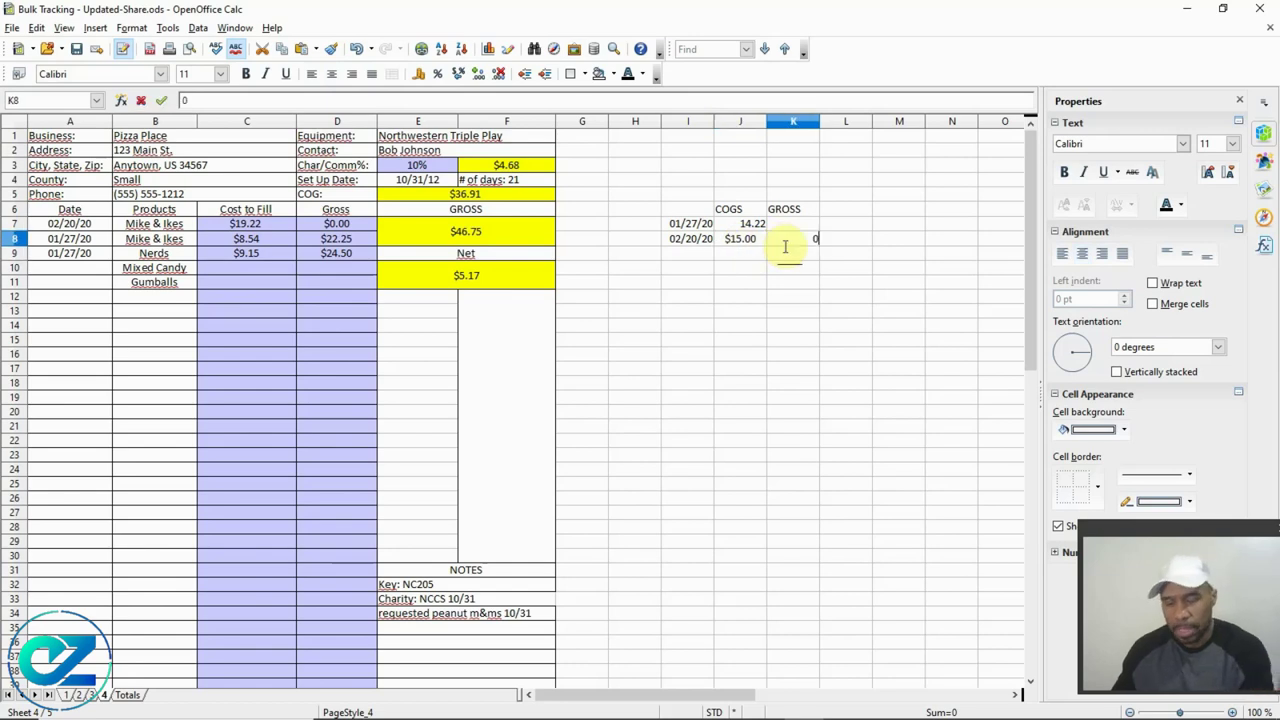
click(800, 230)
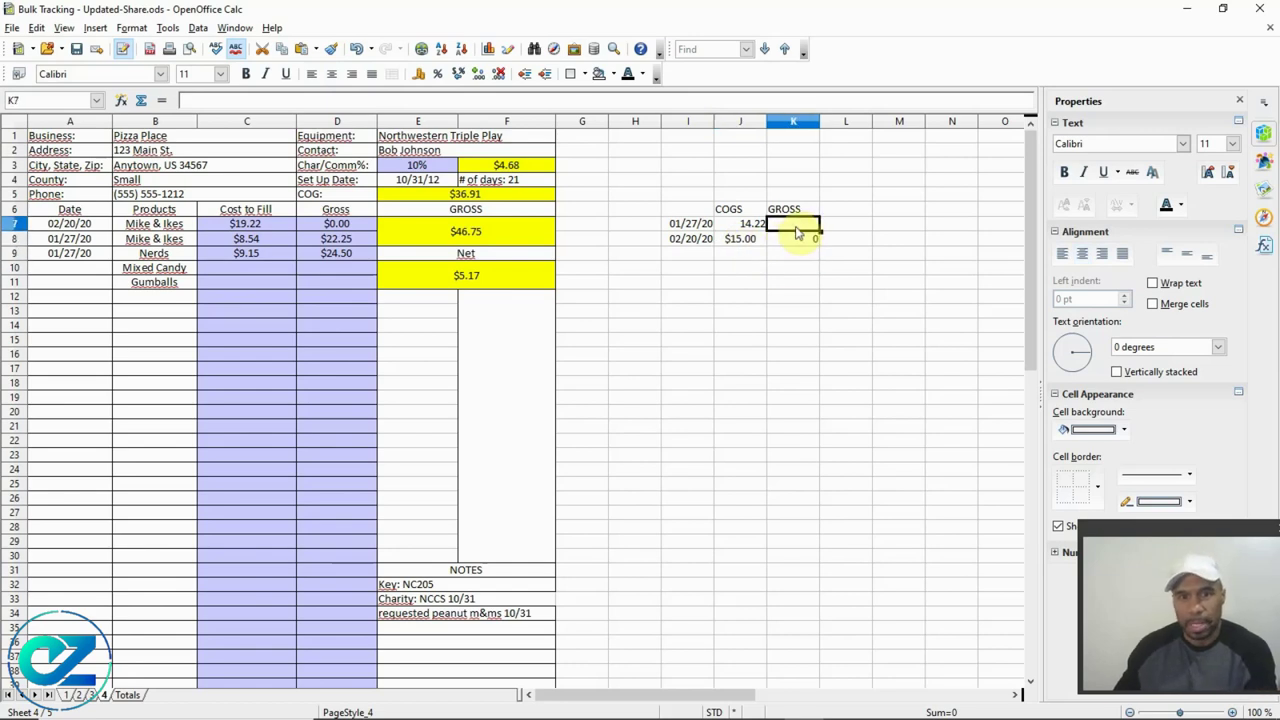
- Set the Gross of the 02/20/20 Mike & Ikes row in D7 to 8
click(342, 226)
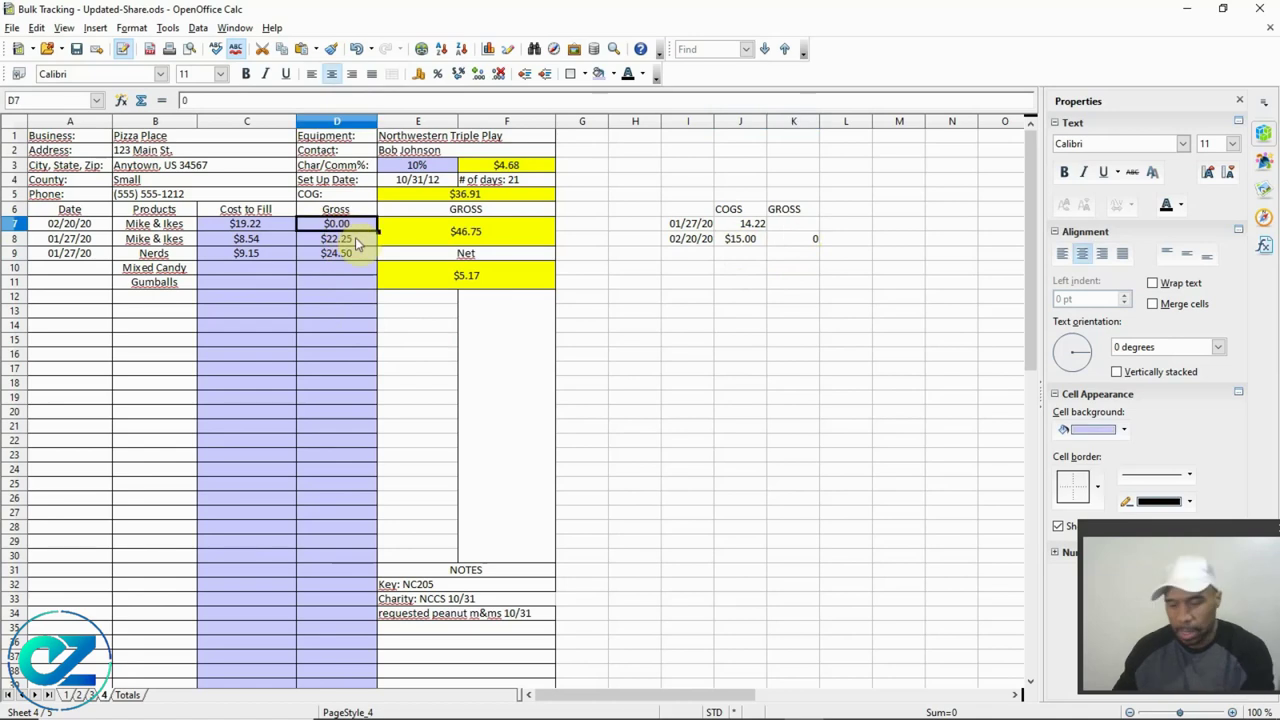
text(8)
key(Return)
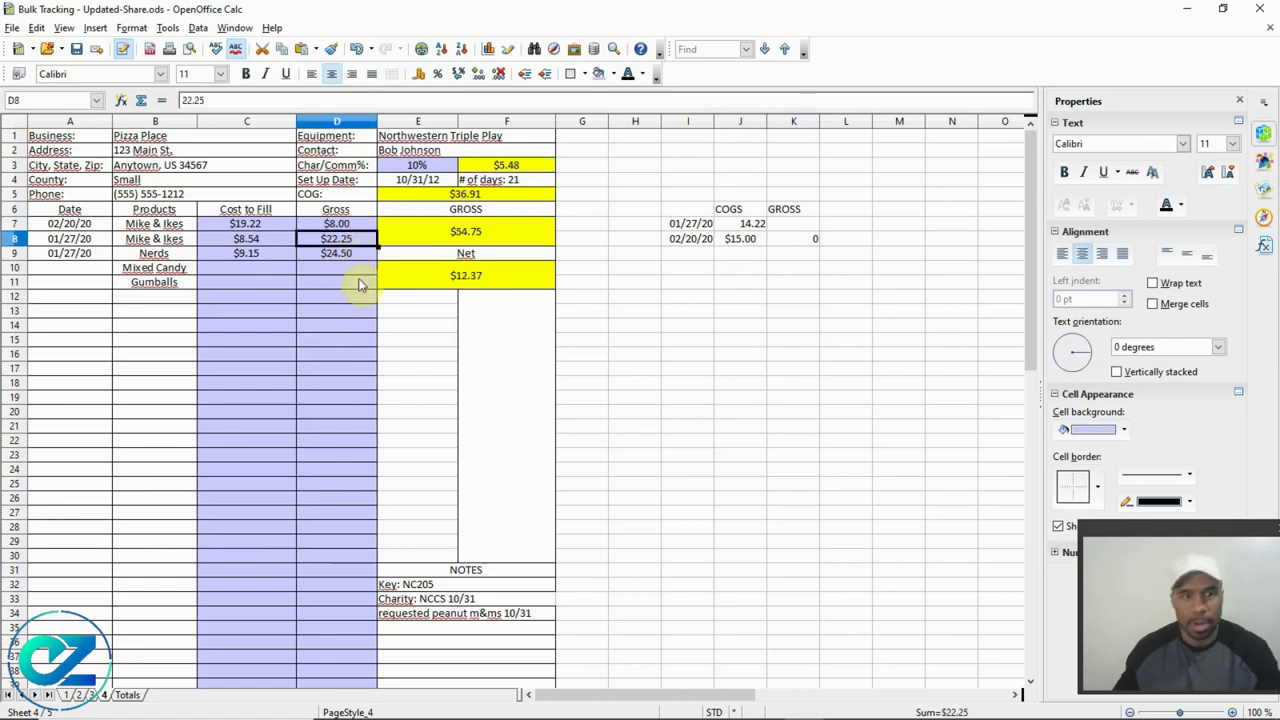
- Check the Gross column total in row 48 and enter 54.75 in K7 as the gross for 01/27/20
scroll(356, 279, down, 3)
scroll(356, 286, down, 3)
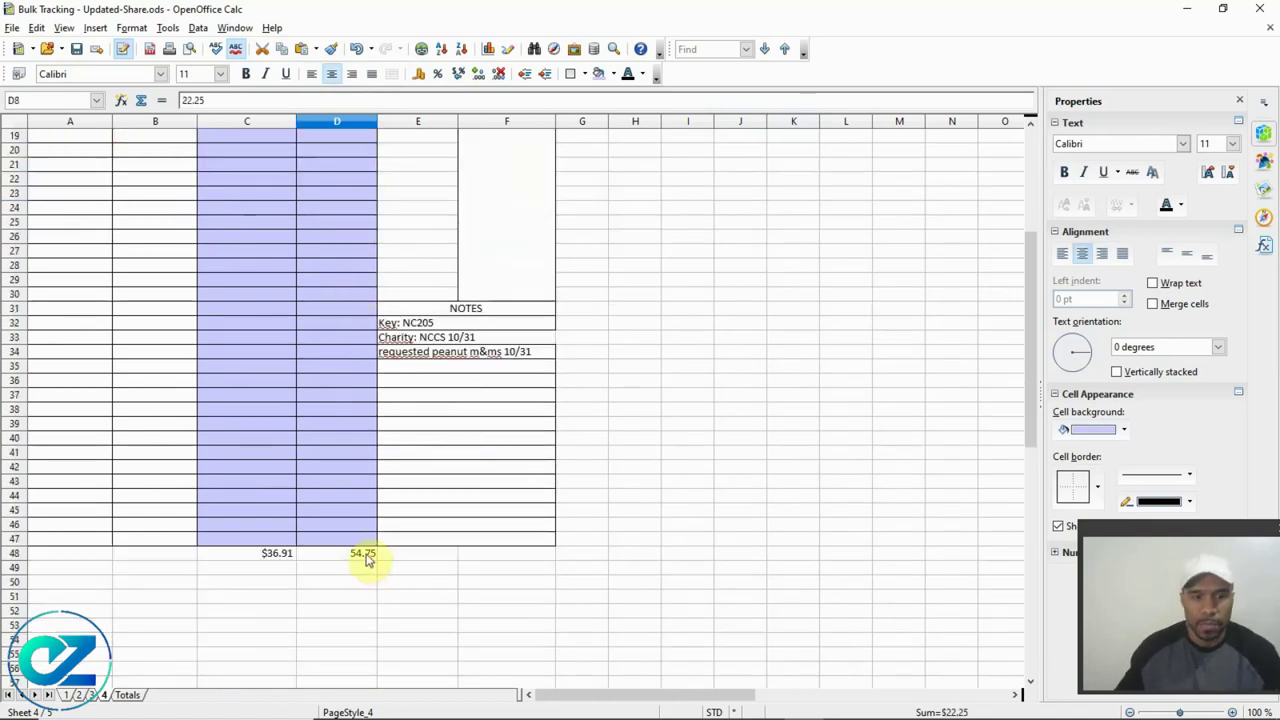
scroll(365, 558, up, 6)
click(795, 226)
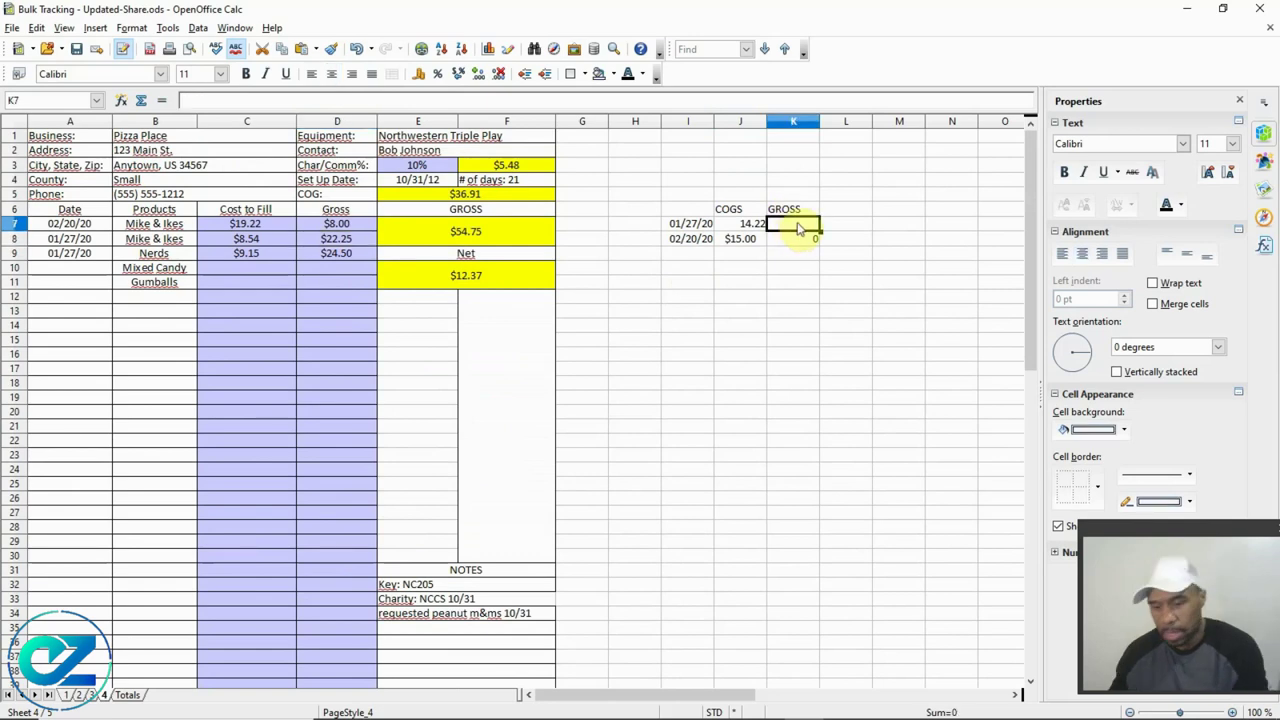
text(54.75)
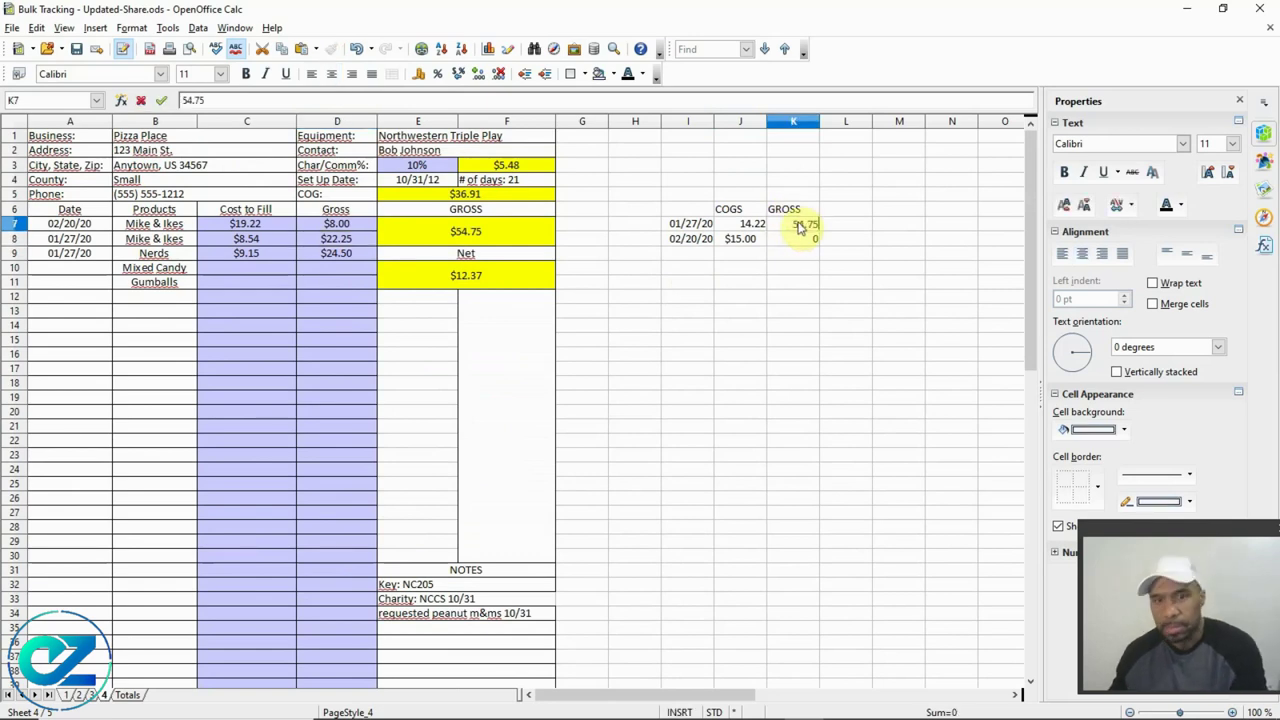
key(Return)
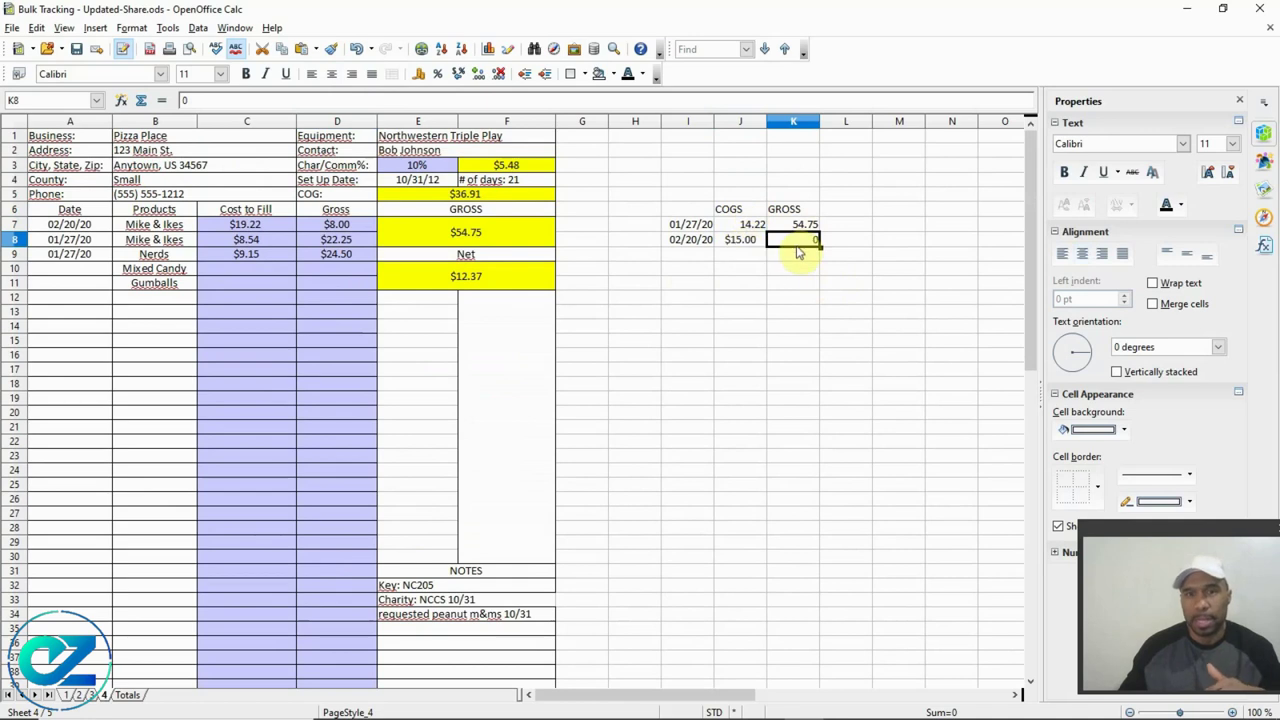
- Examine the column totals in row 48 and the visit dates in A7 through A9
click(756, 246)
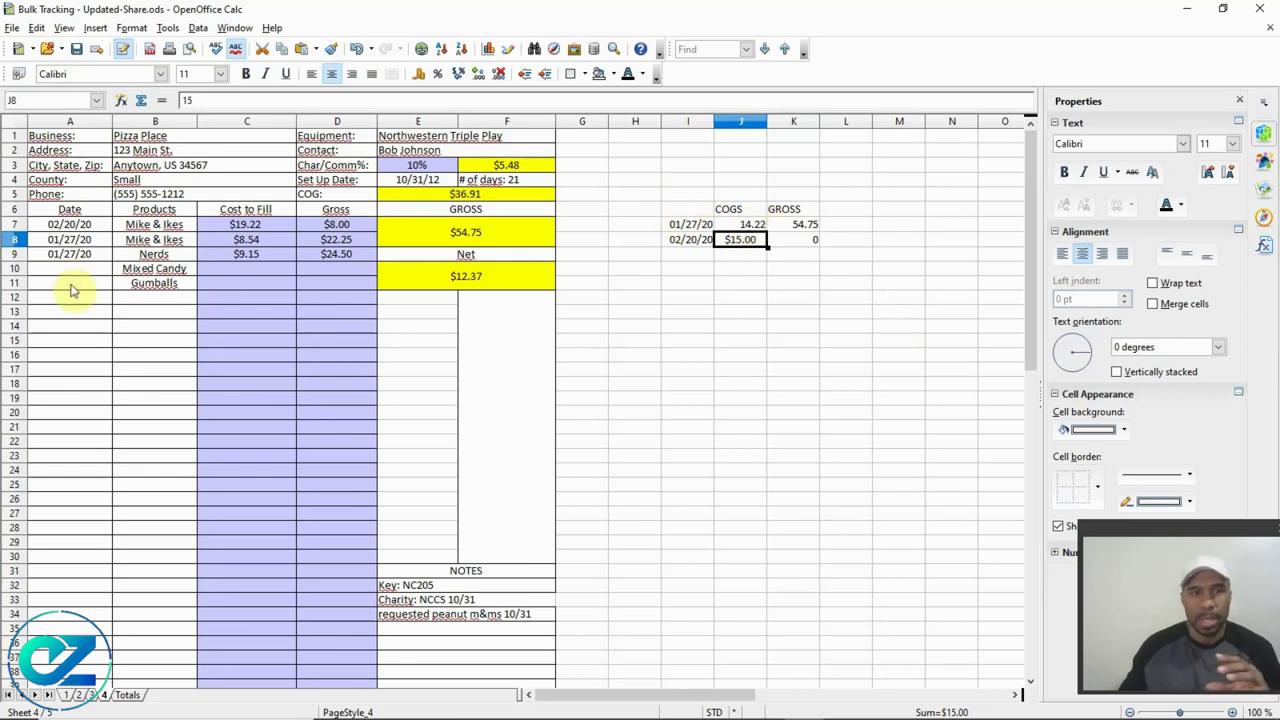
scroll(143, 551, down, 4)
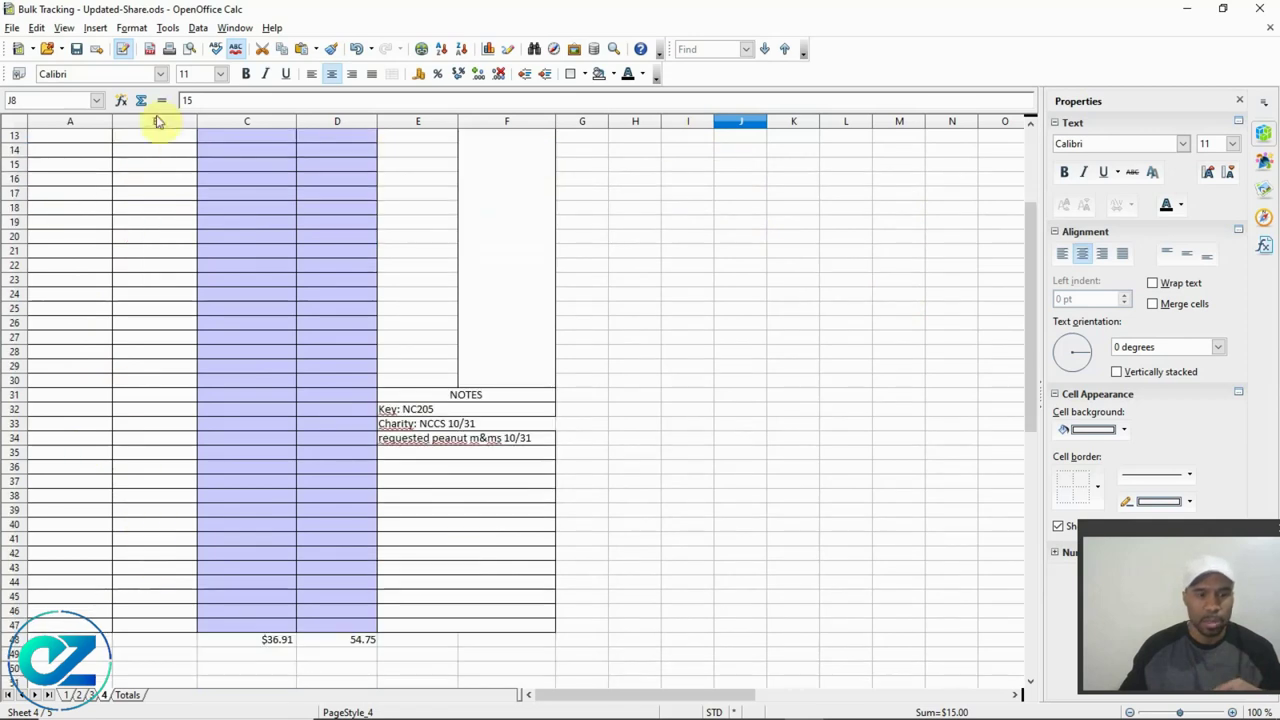
scroll(123, 603, up, 4)
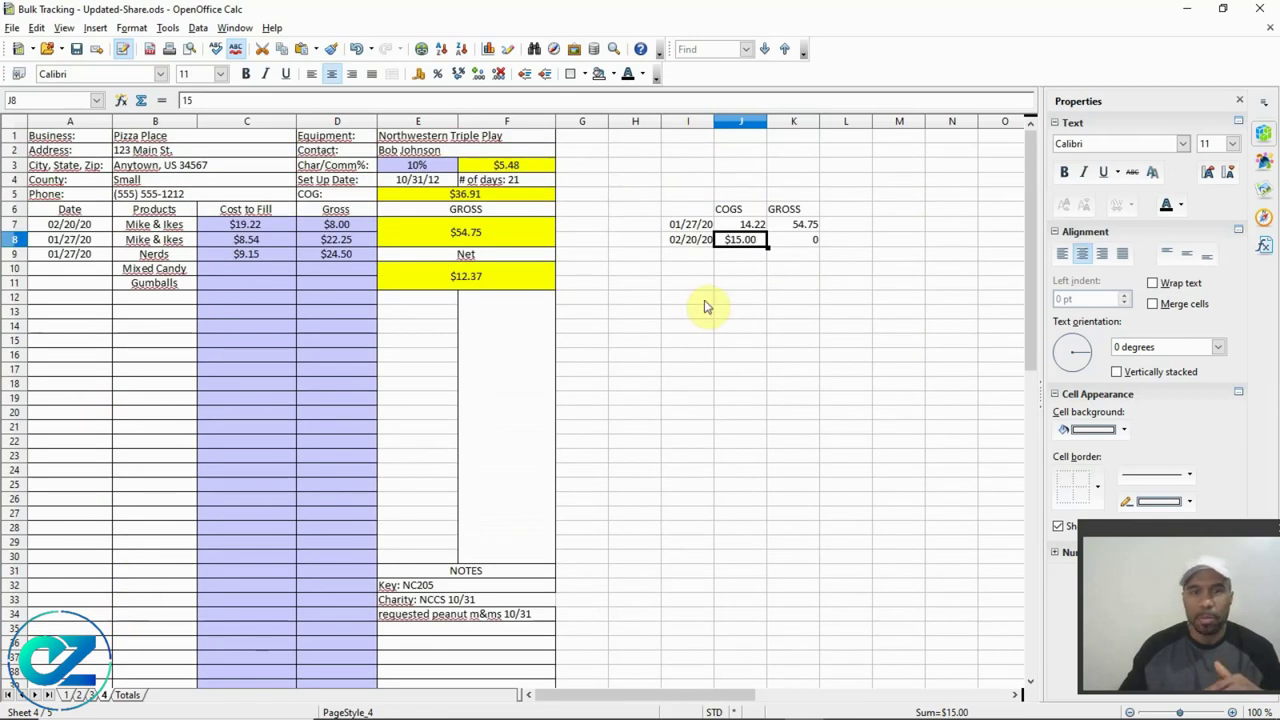
scroll(220, 452, down, 3)
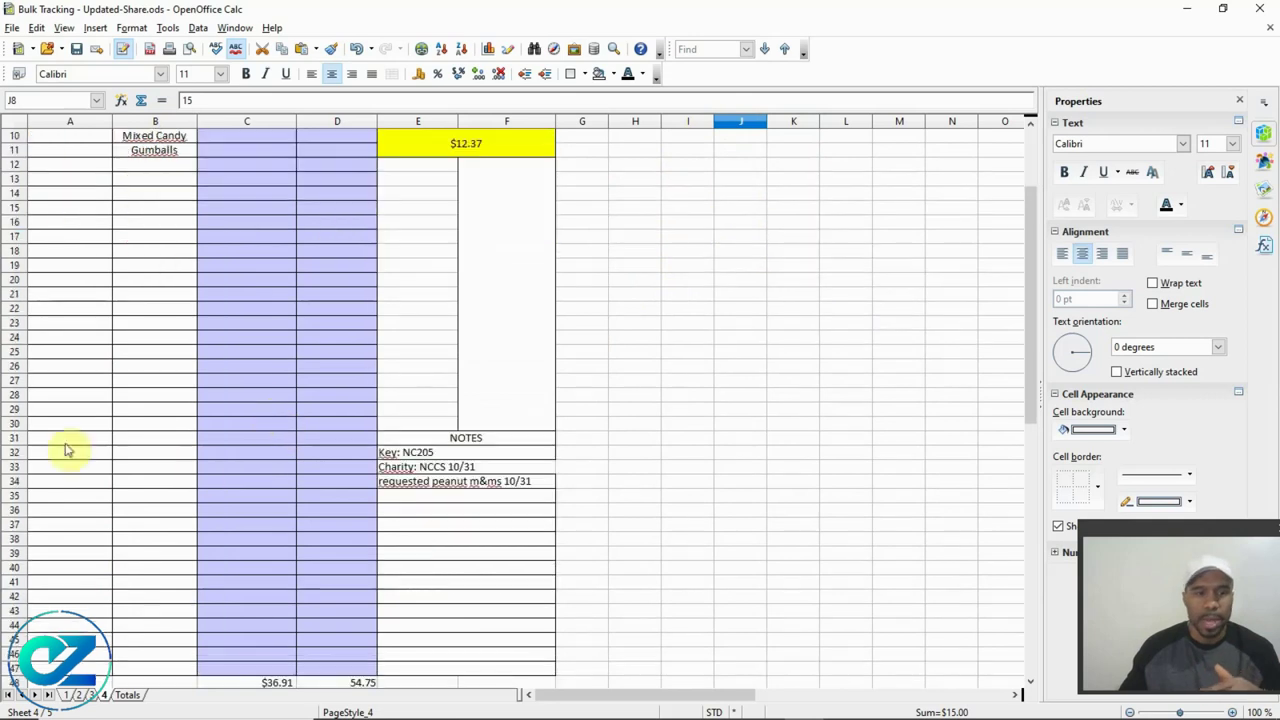
scroll(127, 465, up, 1)
scroll(127, 465, up, 2)
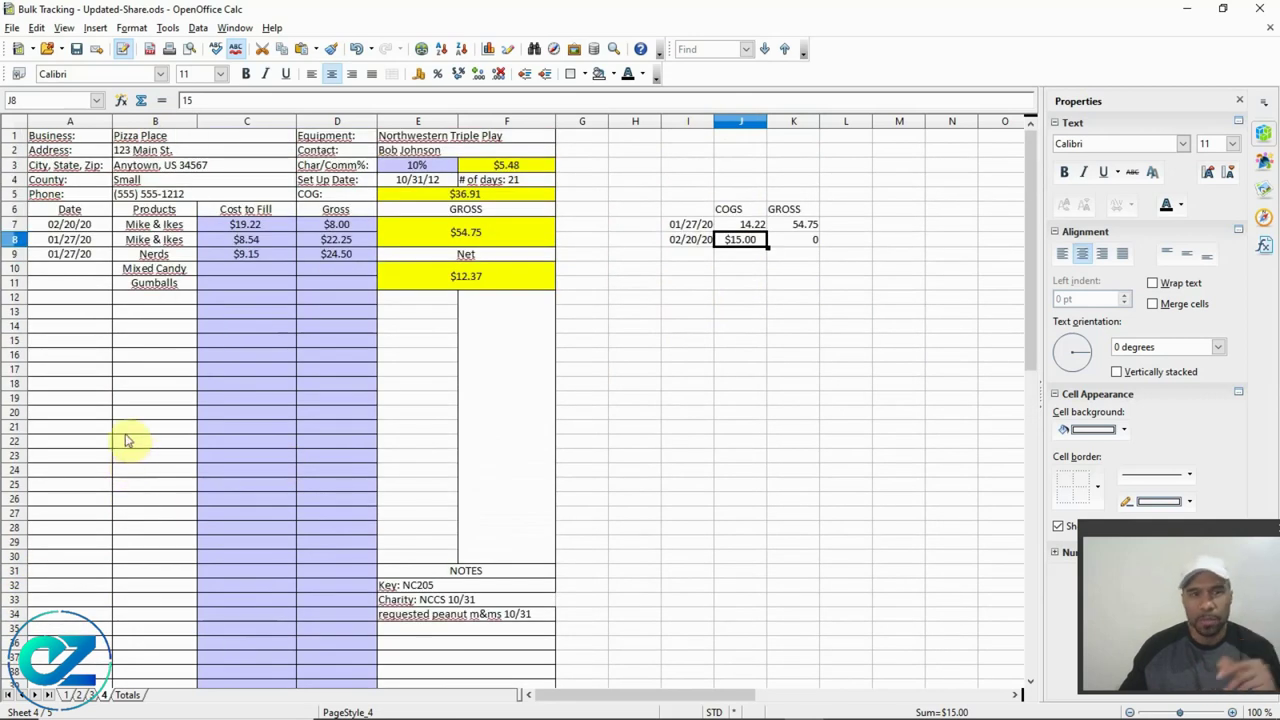
click(90, 230)
key(Down)
key(Down)
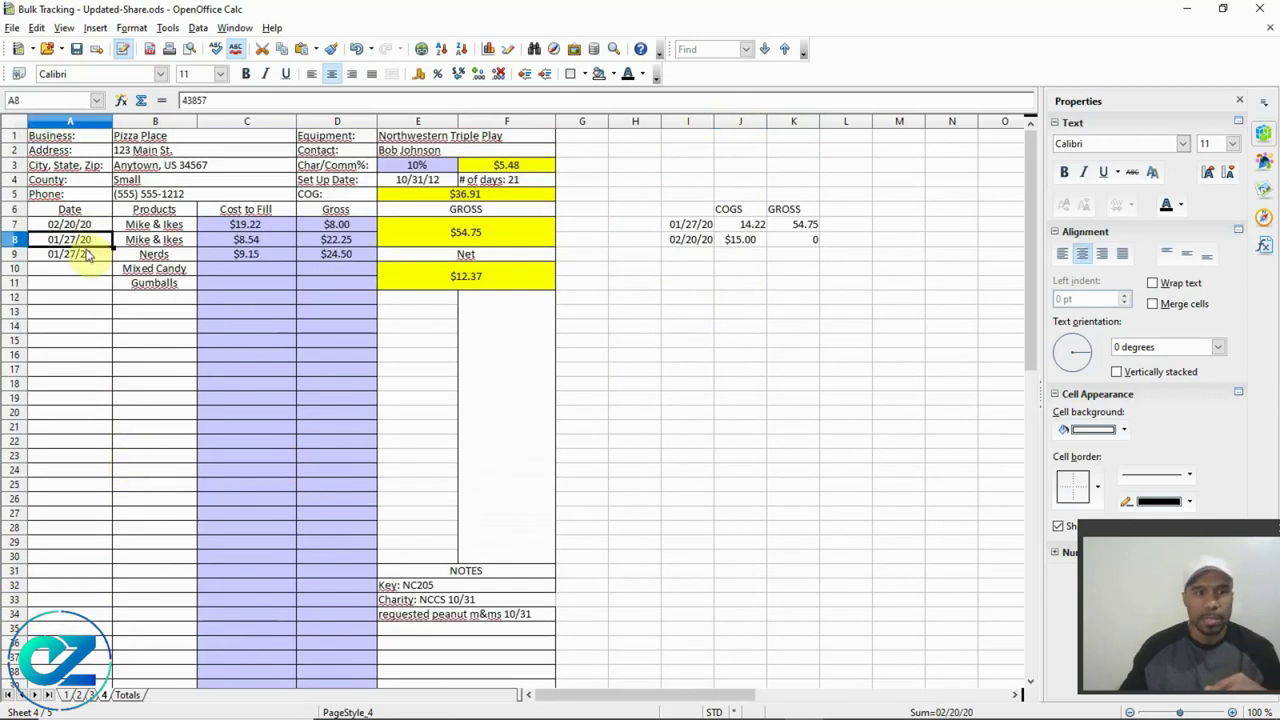
click(95, 228)
key(Down)
click(96, 229)
mouse_move(96, 229)
mouse_down()
mouse_move(99, 262)
mouse_move(100, 238)
mouse_up()
- Compare the individual Cost to Fill and Gross entries with the dated rows of the COGS and GROSS side table
click(260, 240)
click(256, 225)
click(252, 258)
click(335, 241)
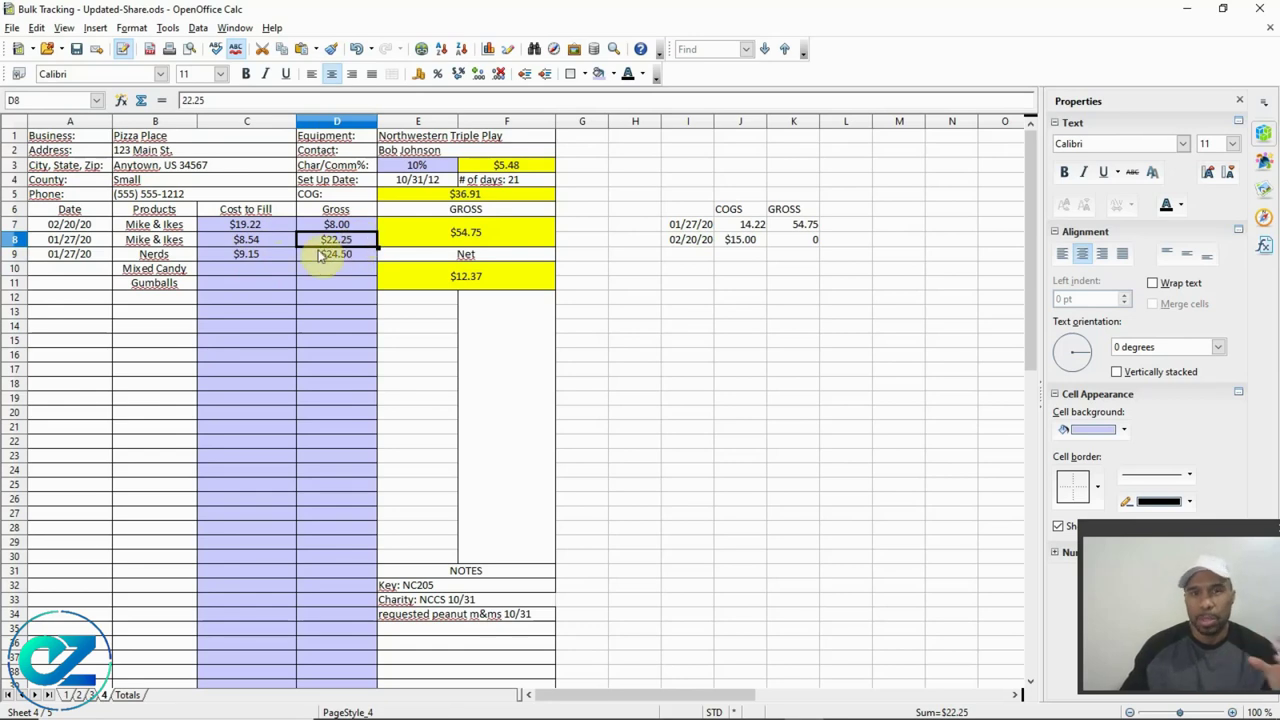
click(692, 244)
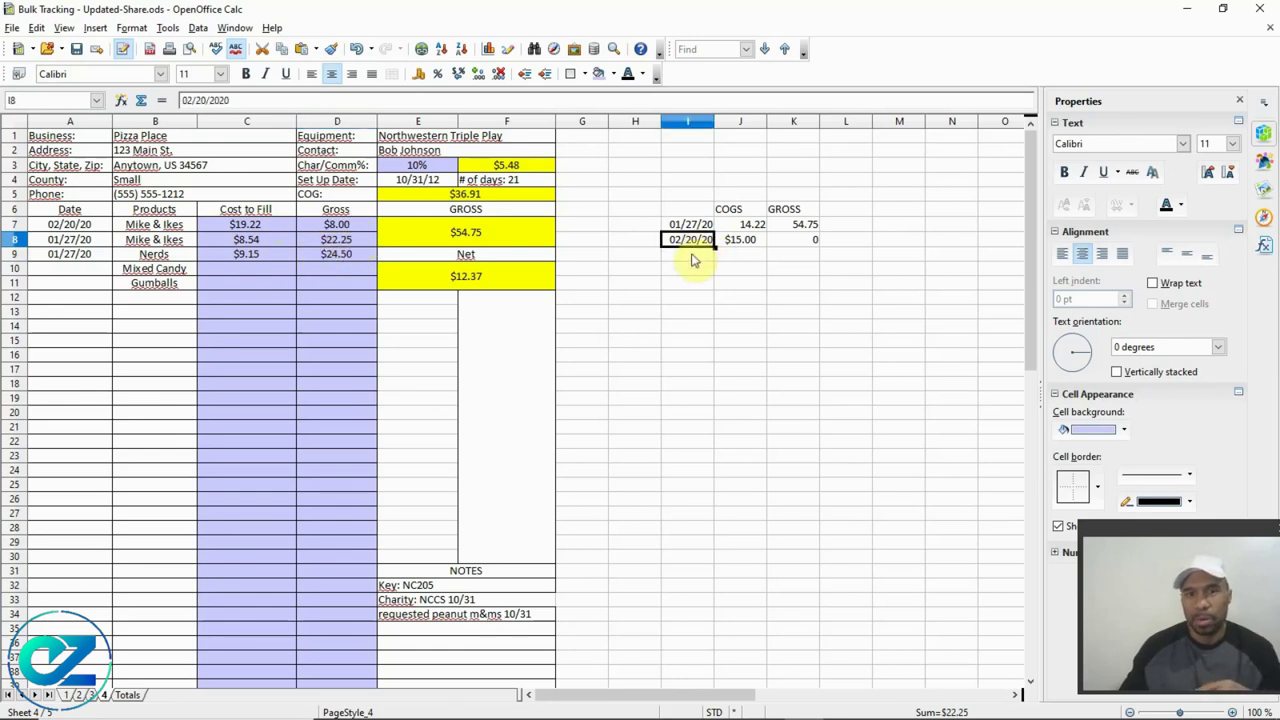
click(692, 256)
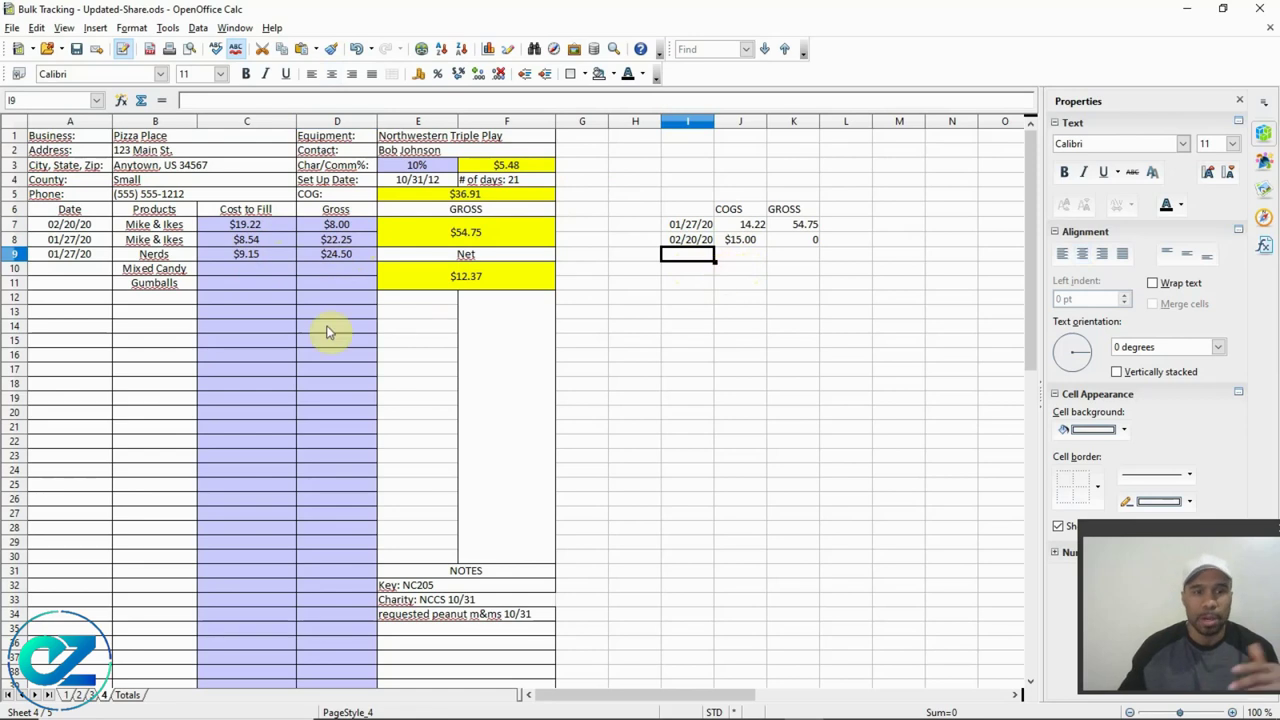
scroll(294, 343, down, 1)
scroll(293, 343, up, 1)
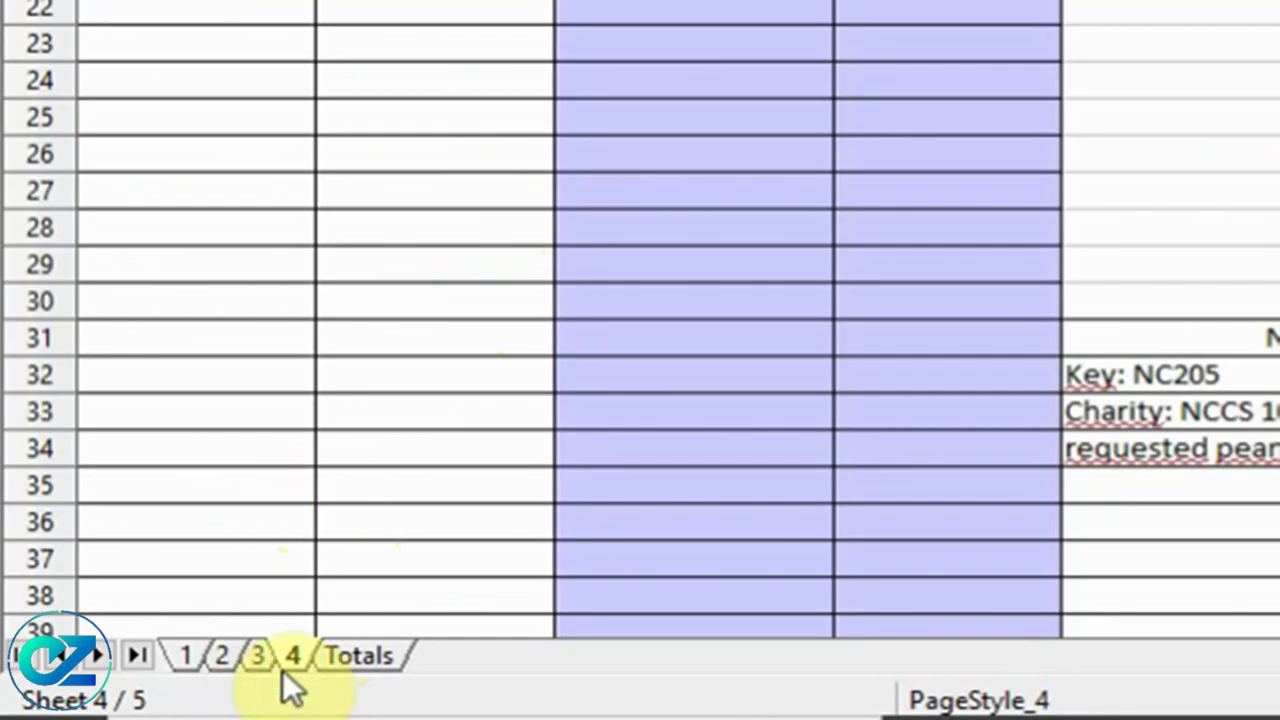
- Insert one new sheet named 5 after the current sheet 4
right_click(291, 653)
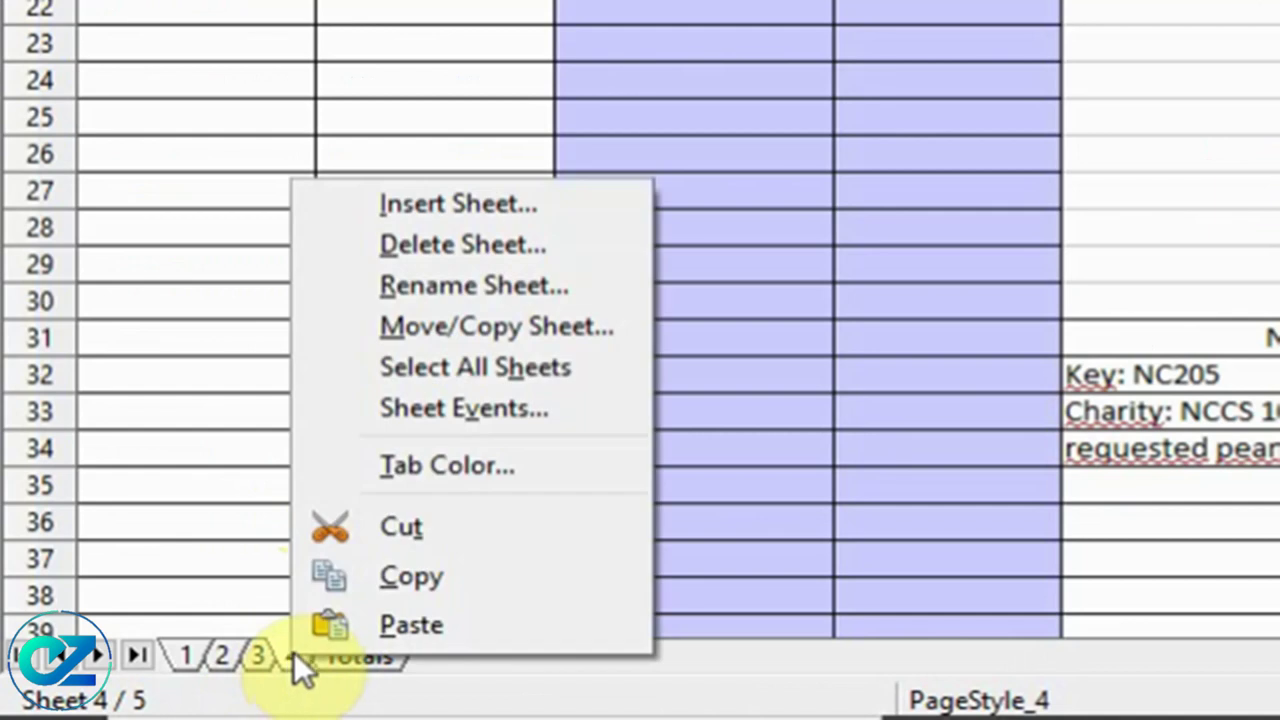
click(472, 208)
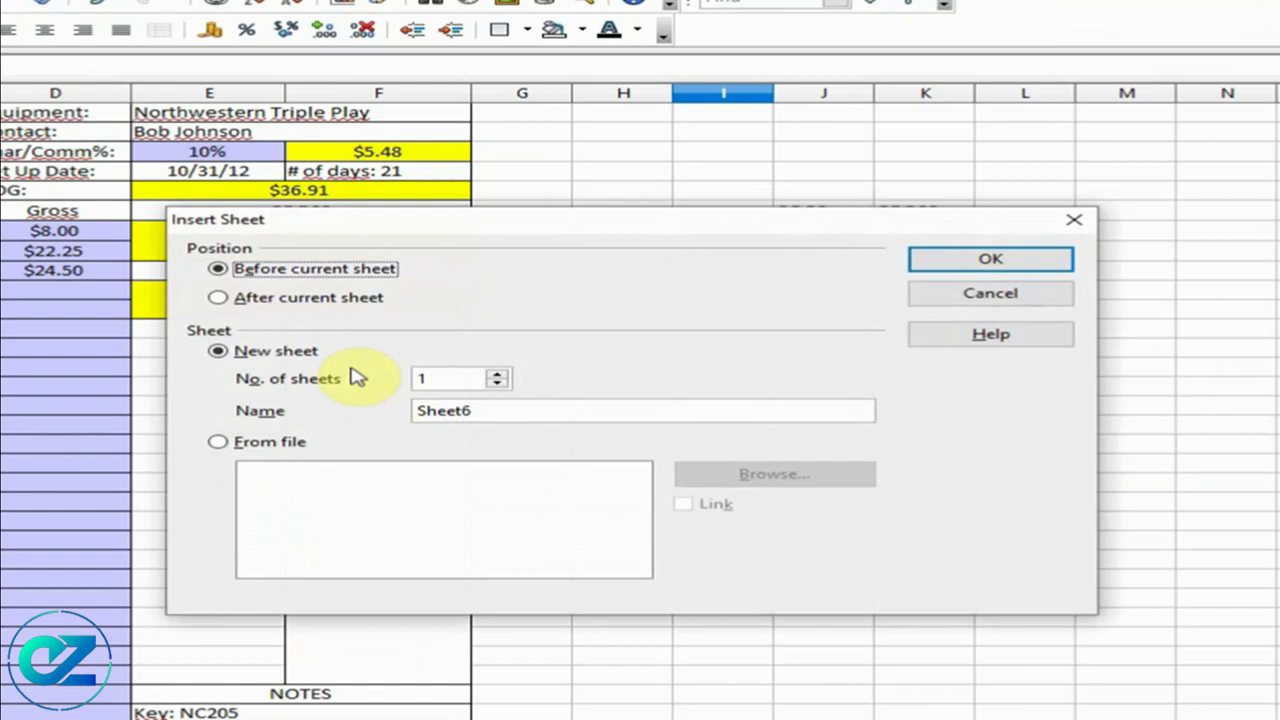
click(219, 299)
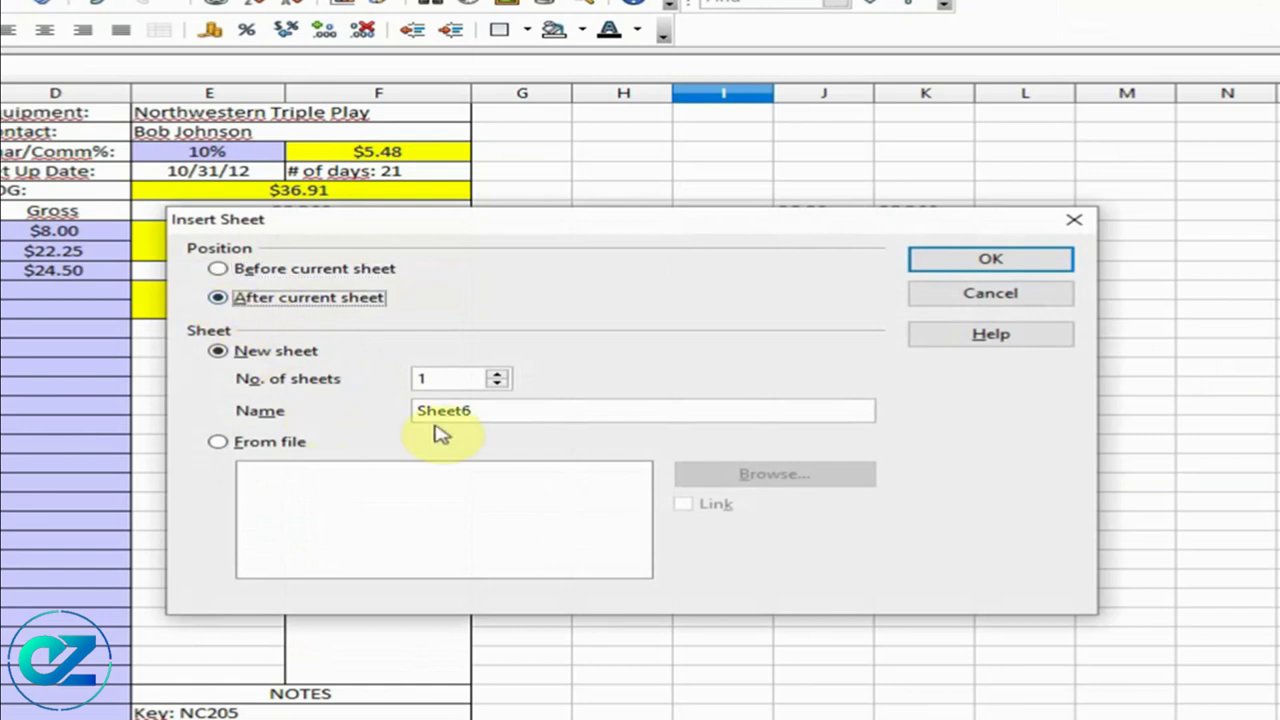
double_click(464, 414)
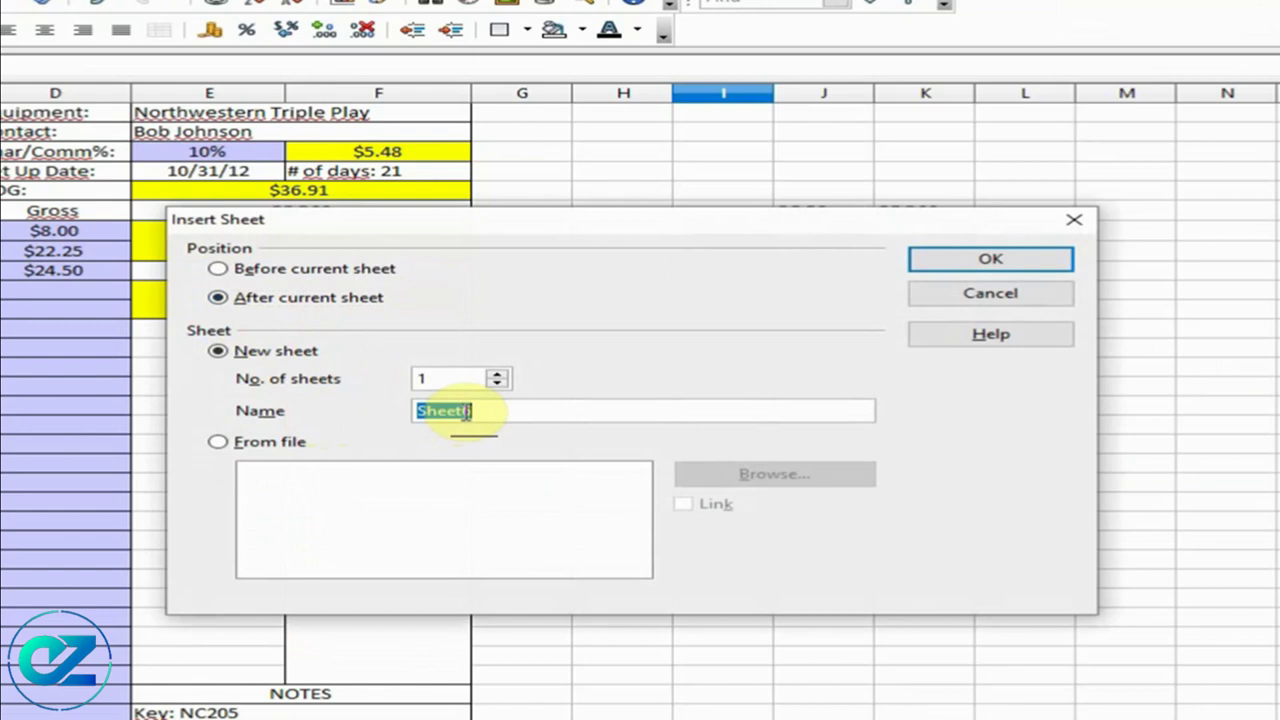
text(5)
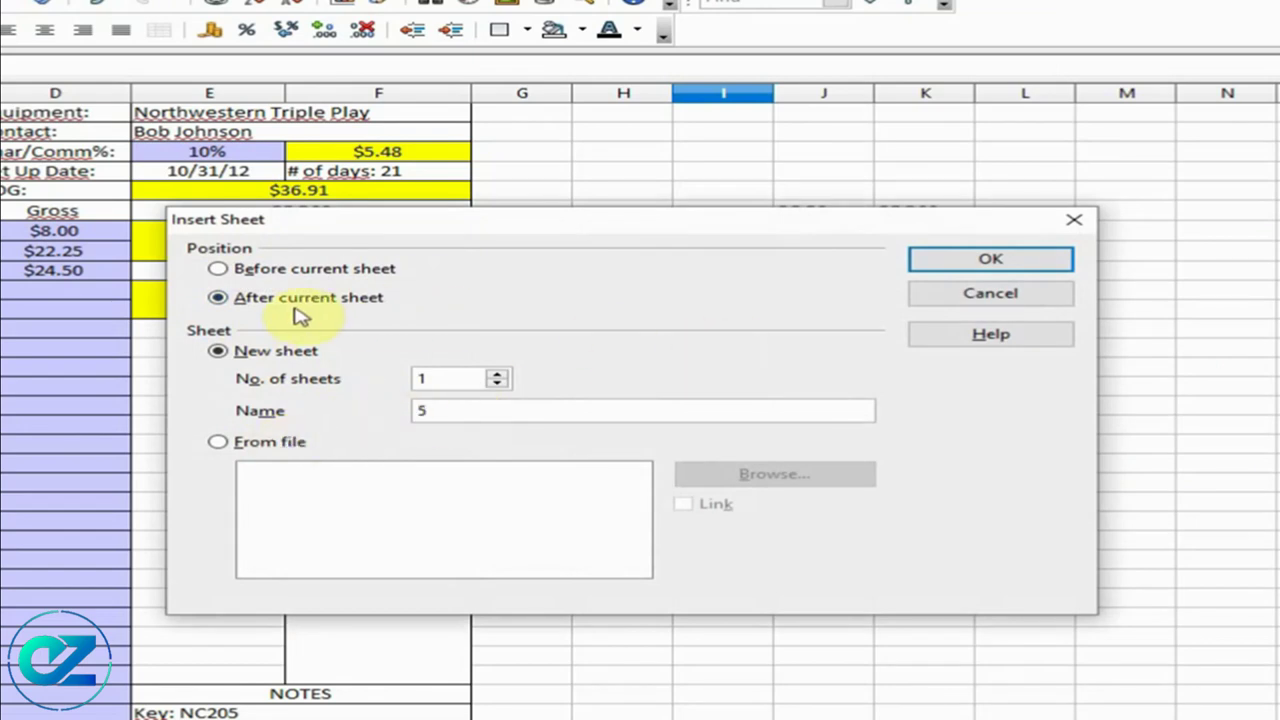
click(968, 262)
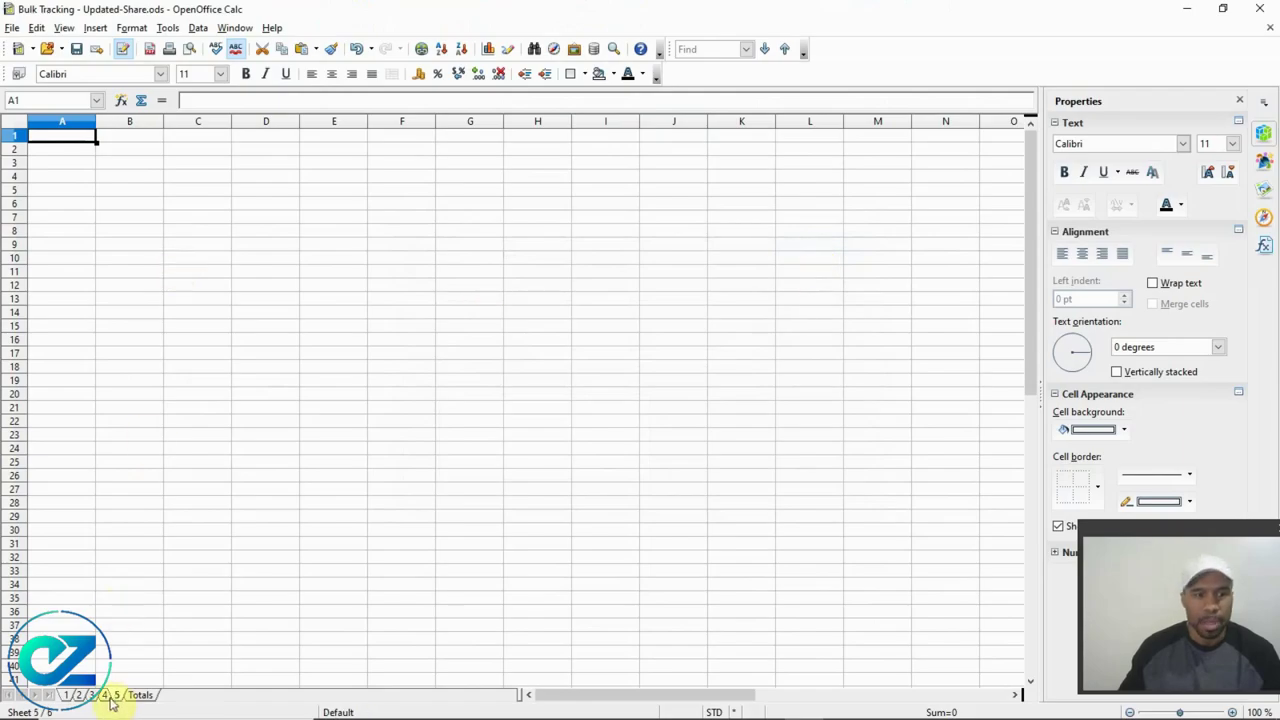
- Copy the location tracking layout in A1:H51 of sheet 3 and paste it into sheet 5 starting at A1
click(104, 696)
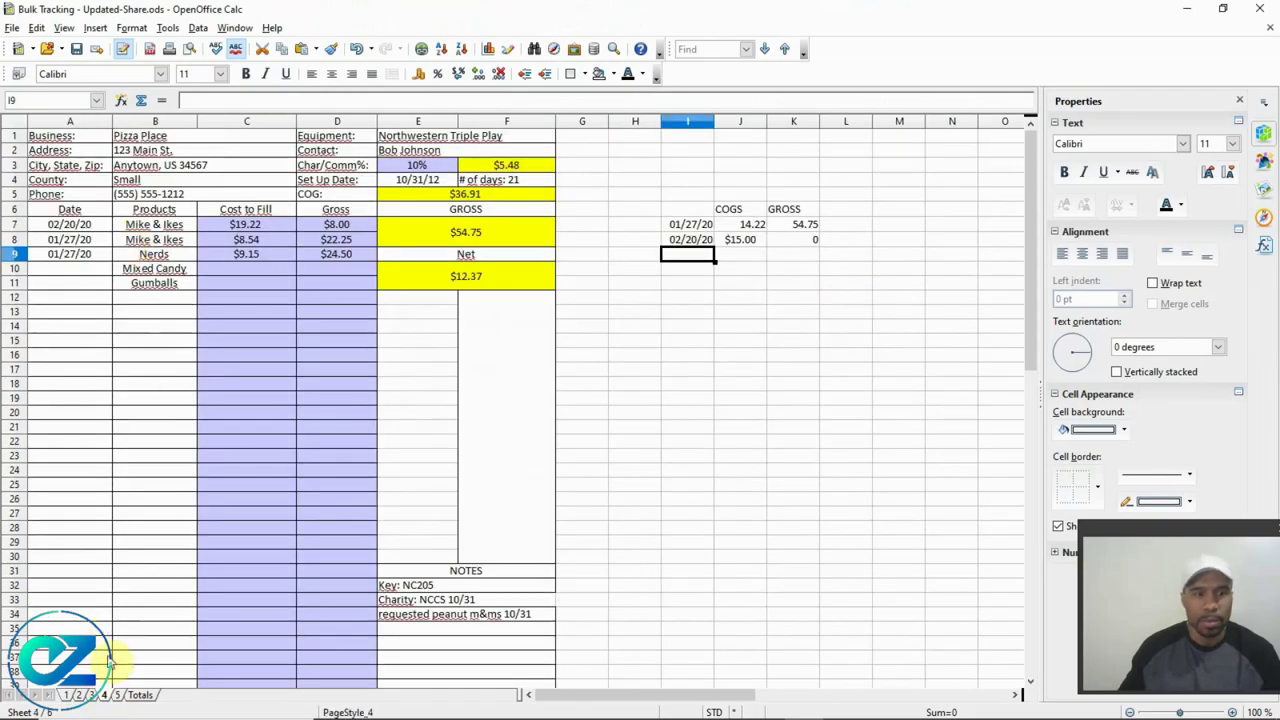
click(91, 696)
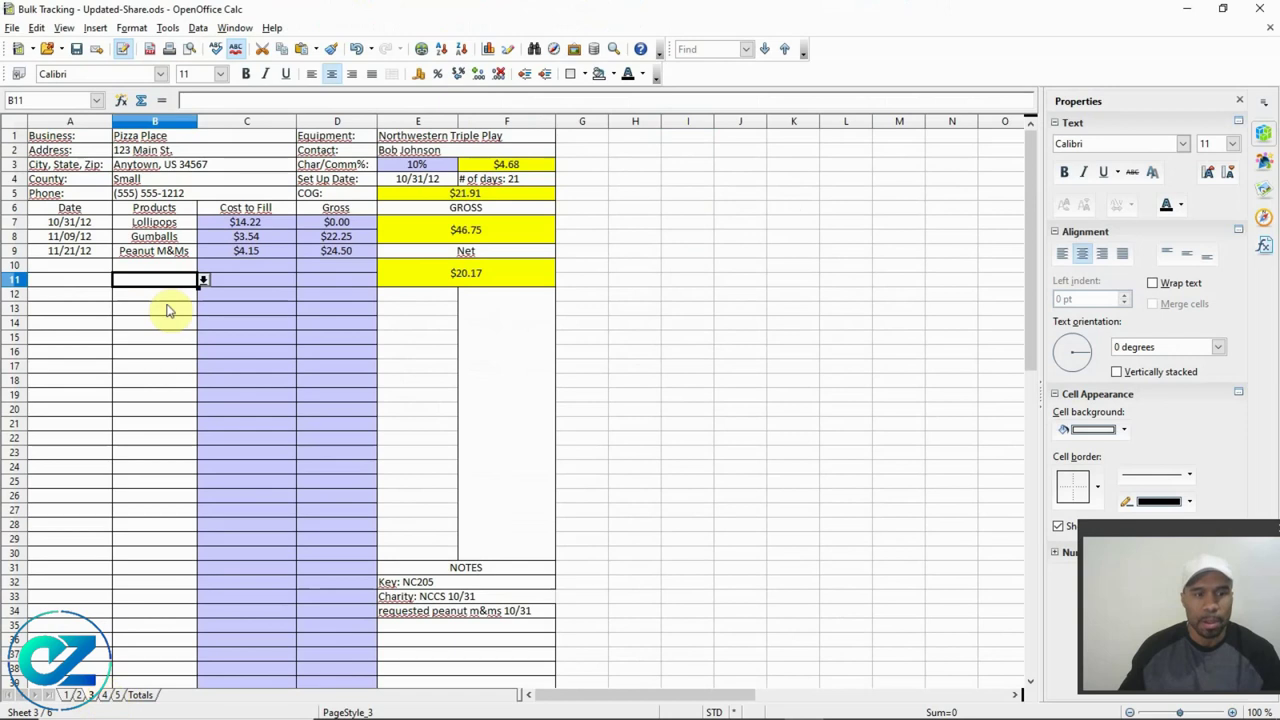
drag(84, 140, 609, 543)
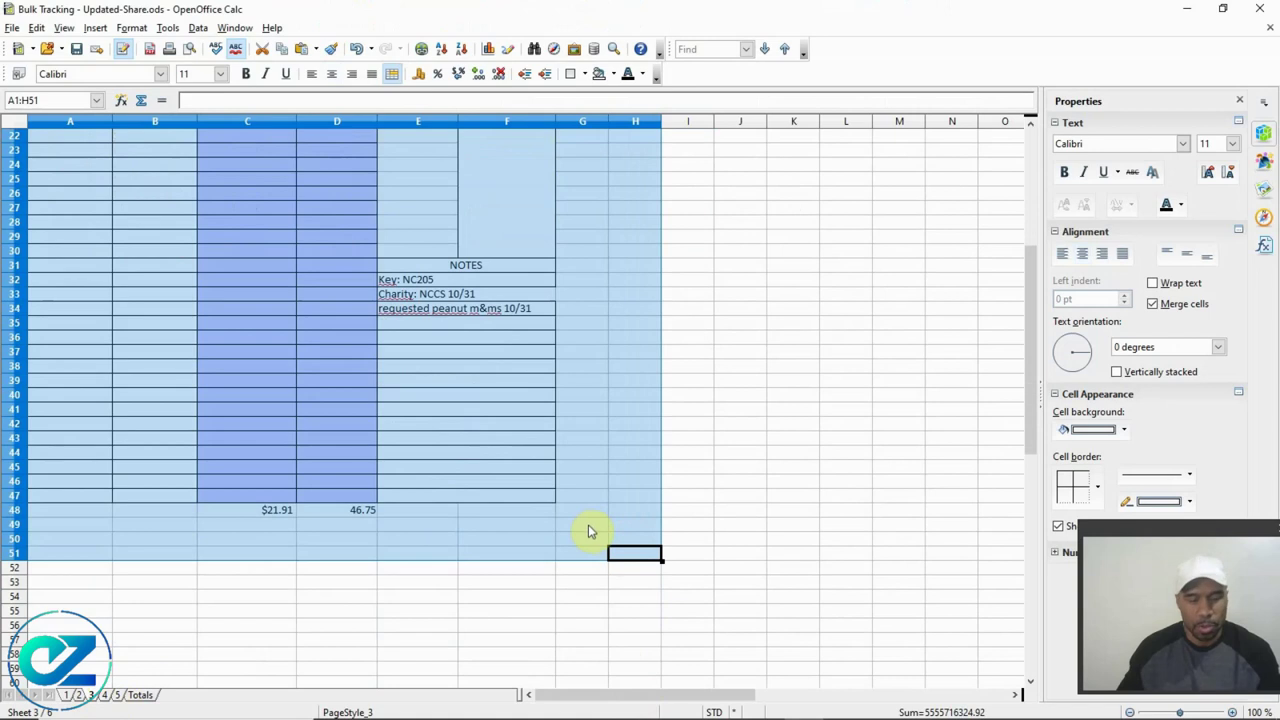
mouse_move(108, 706)
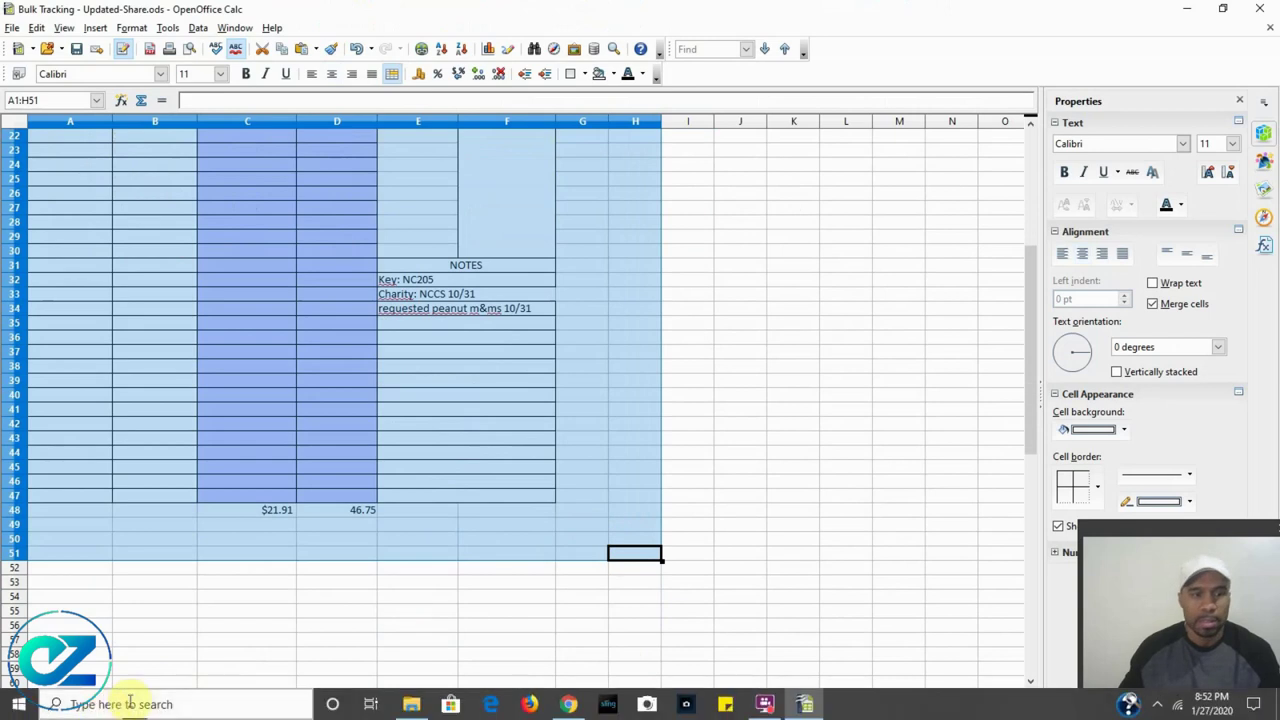
click(118, 695)
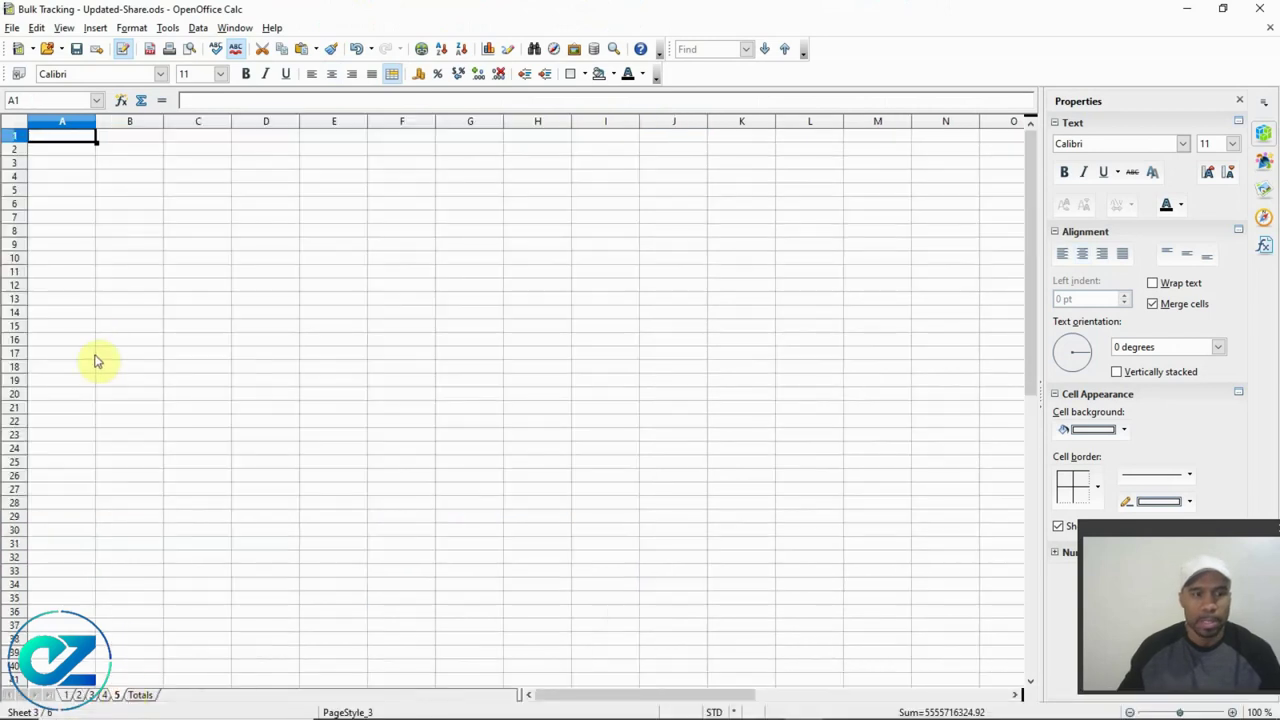
key(ctrl+v)
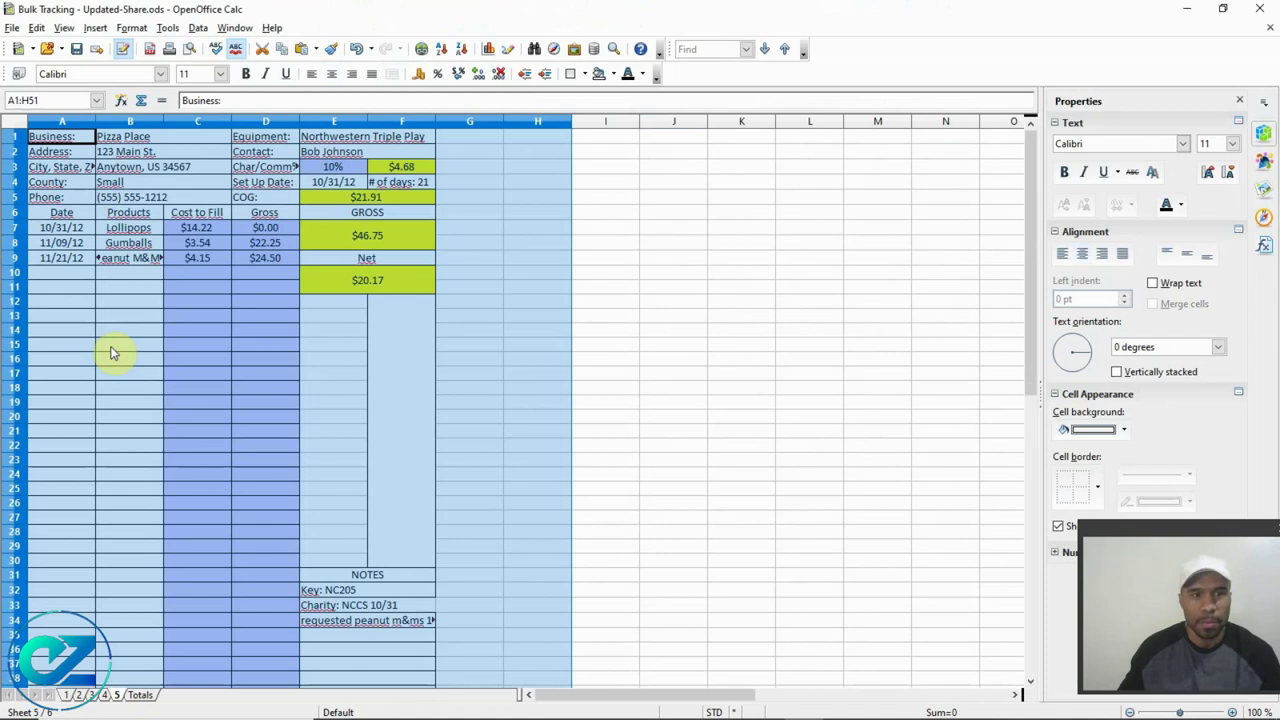
- Deselect the pasted range and fit the width of column D to its contents on sheet 5
click(444, 228)
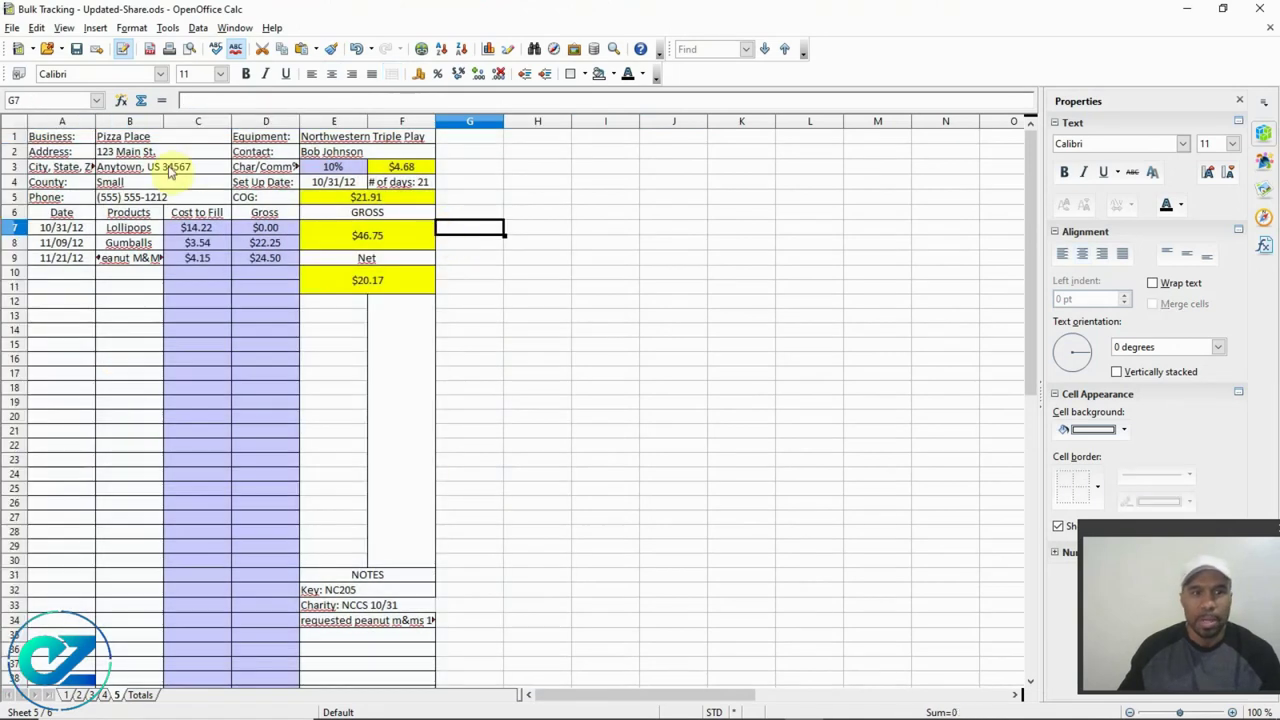
double_click(300, 121)
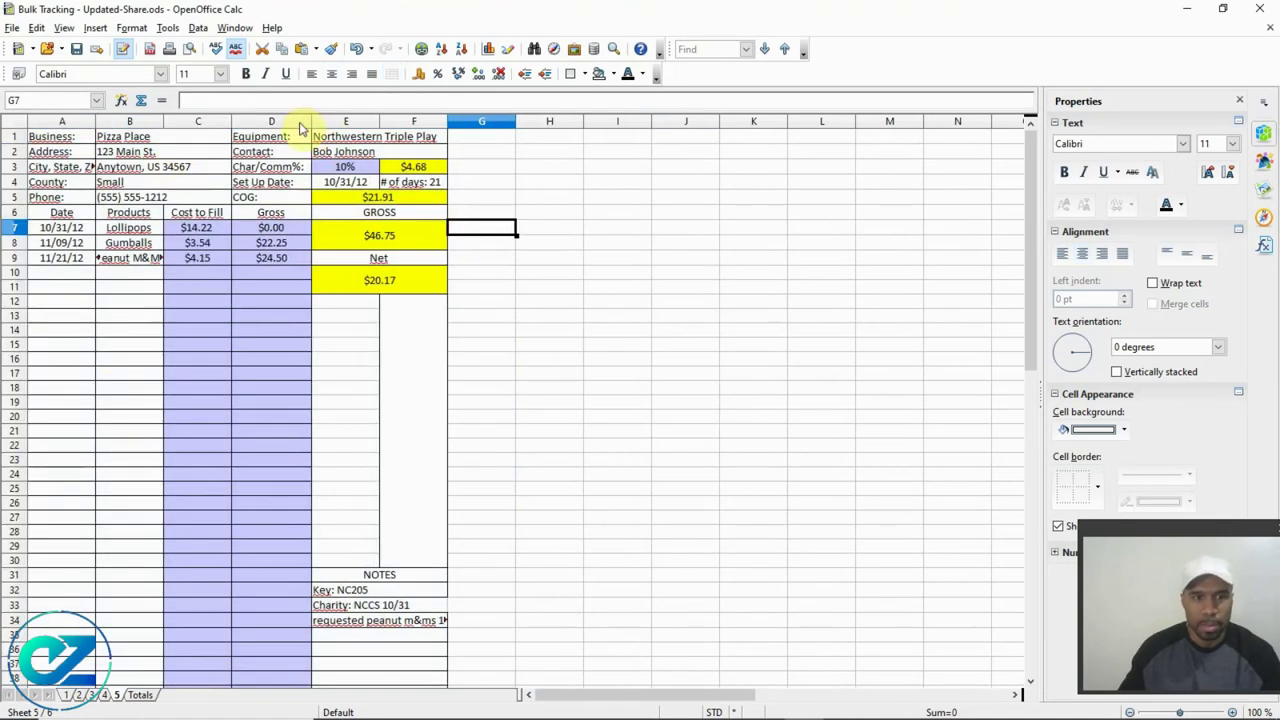
- Fit the width of column A to its contents on sheet 5
double_click(96, 121)
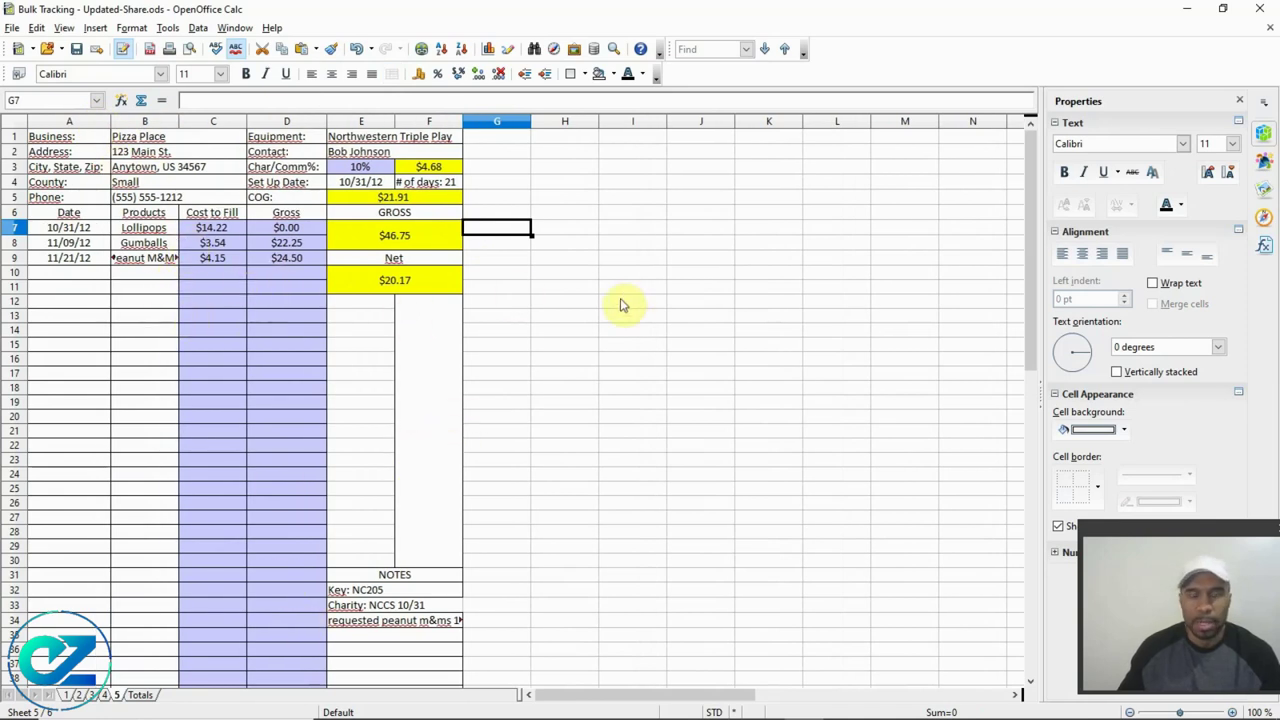
- Examine the formulas behind the gross sales, cost of goods, commission and net profit cells on the Totals sheet
click(141, 695)
click(54, 163)
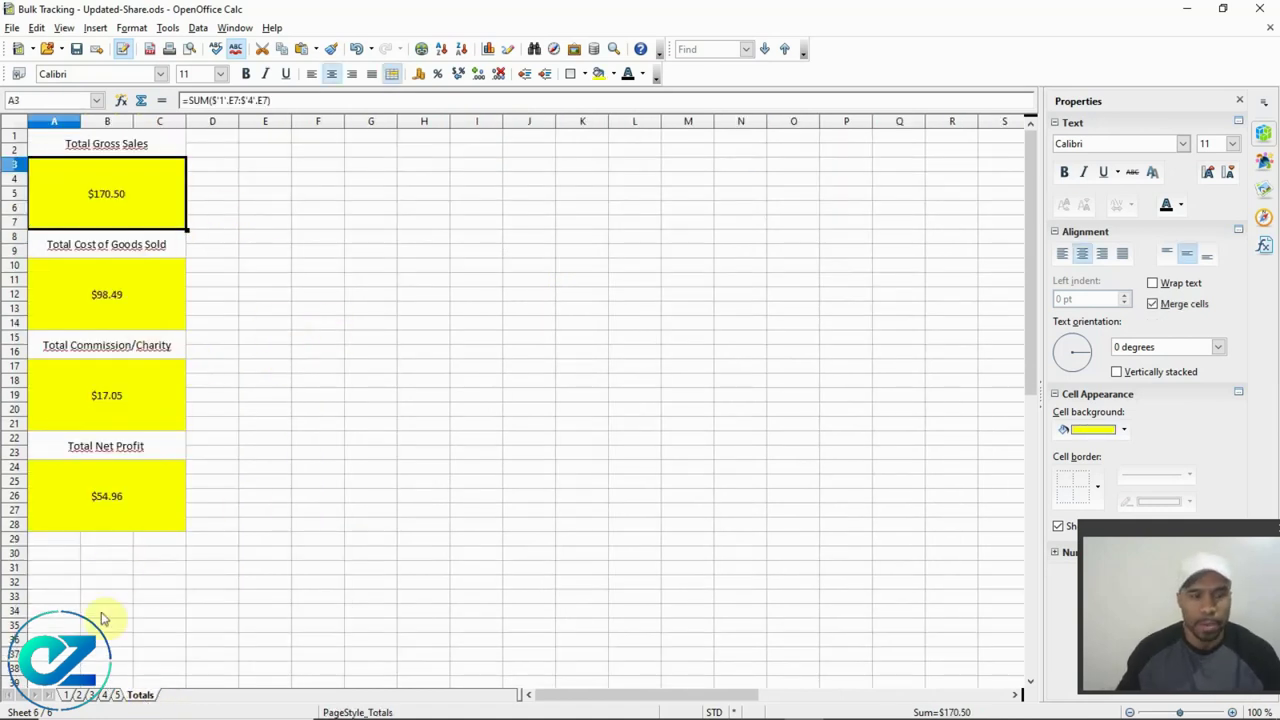
click(116, 695)
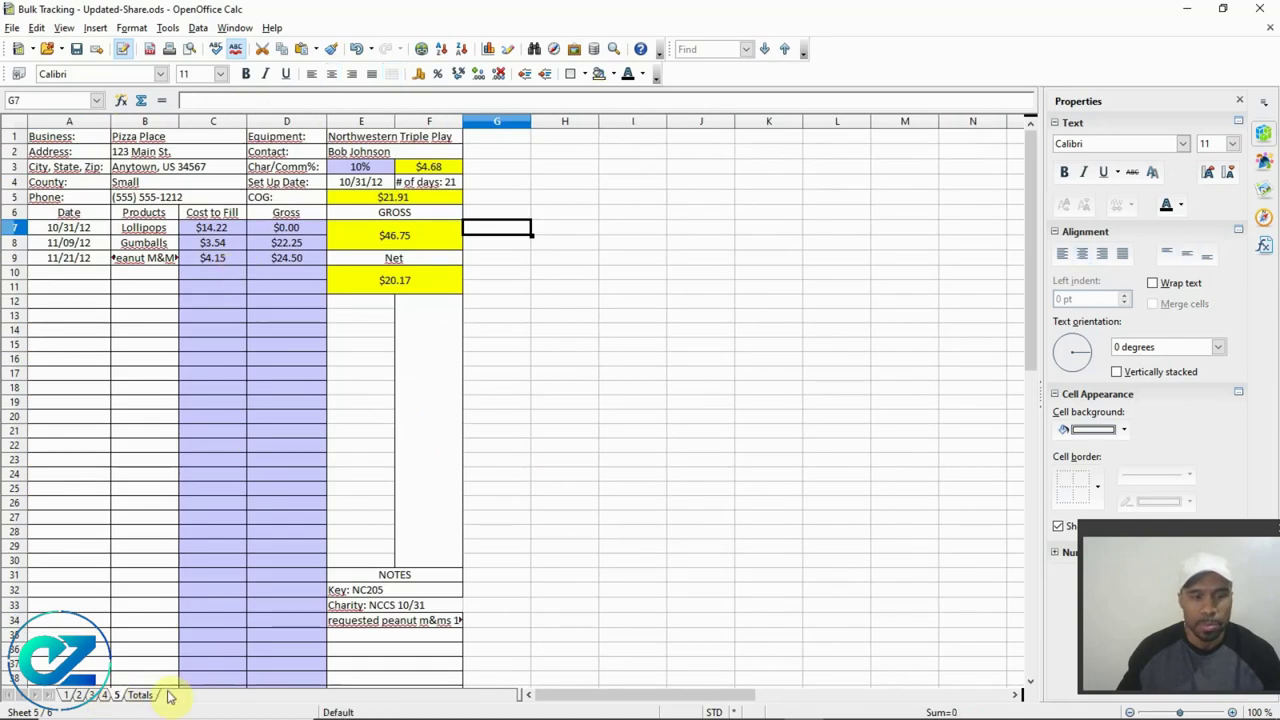
click(141, 695)
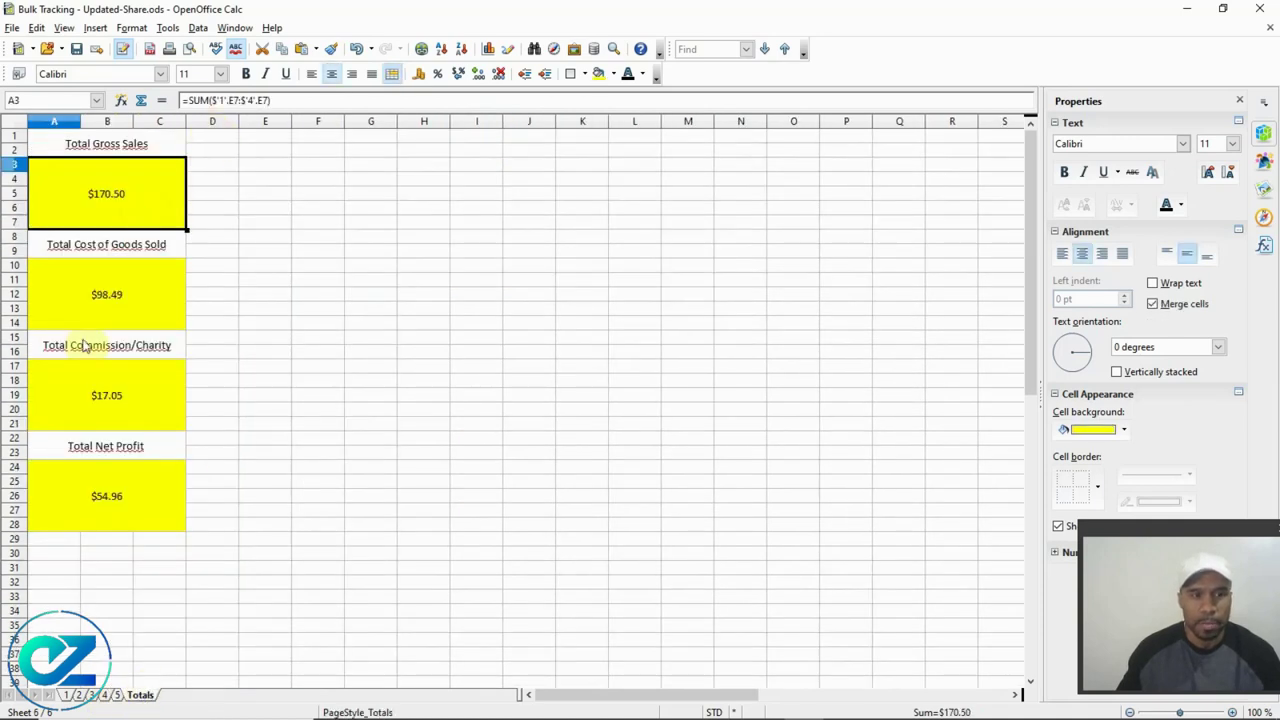
click(100, 300)
click(117, 414)
click(119, 507)
- Extend the Total Gross Sales formula in A3 of Totals to sheet 5, as =SUM($'1'.E7:$'5'.E7)
click(123, 180)
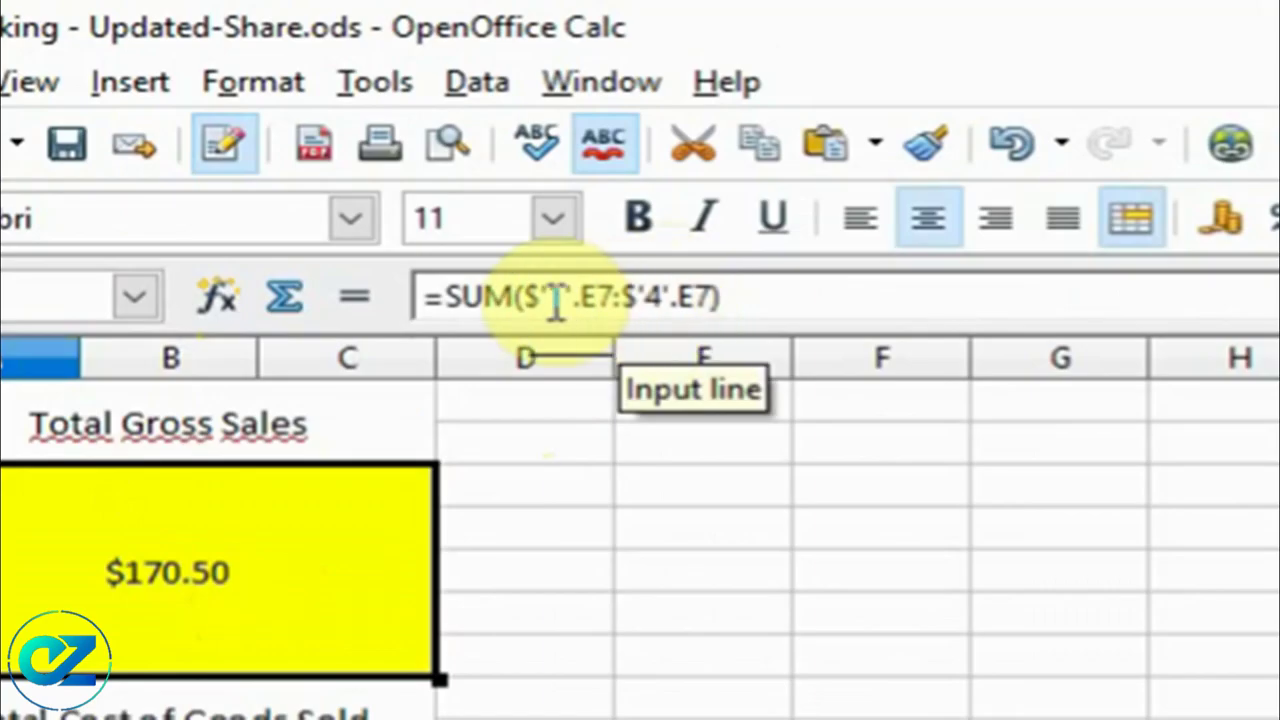
click(665, 300)
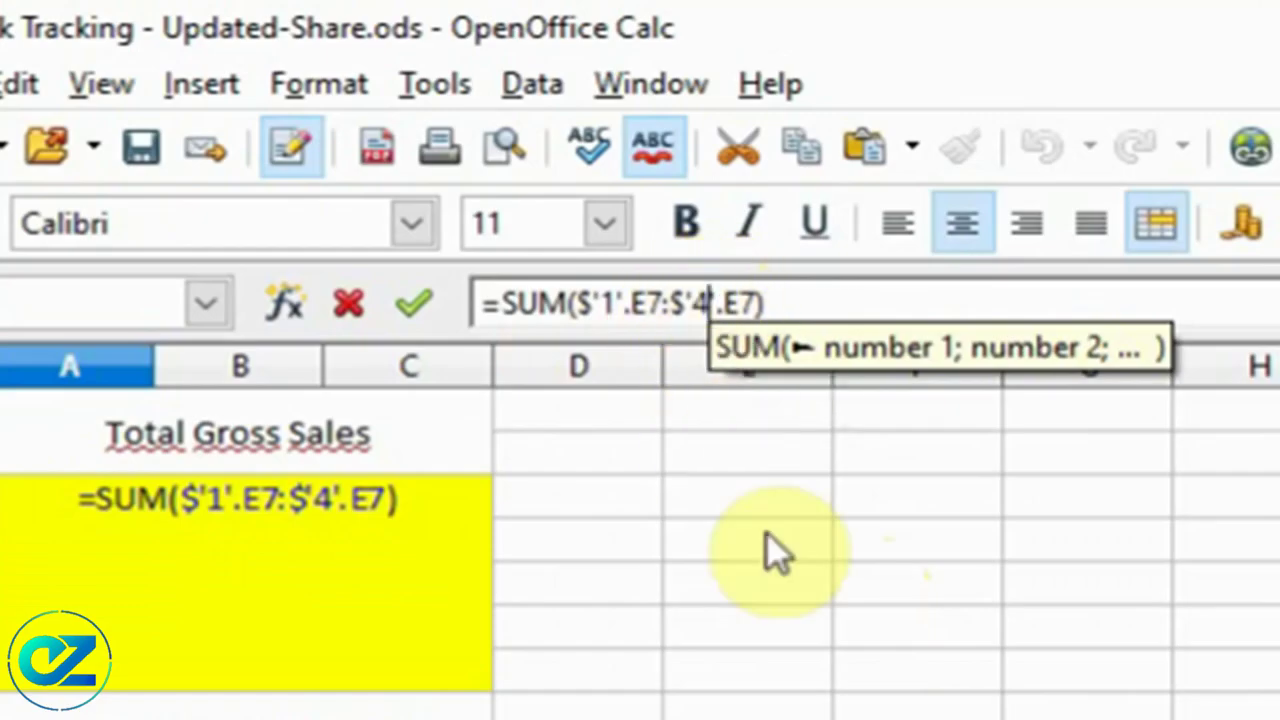
key(BackSpace)
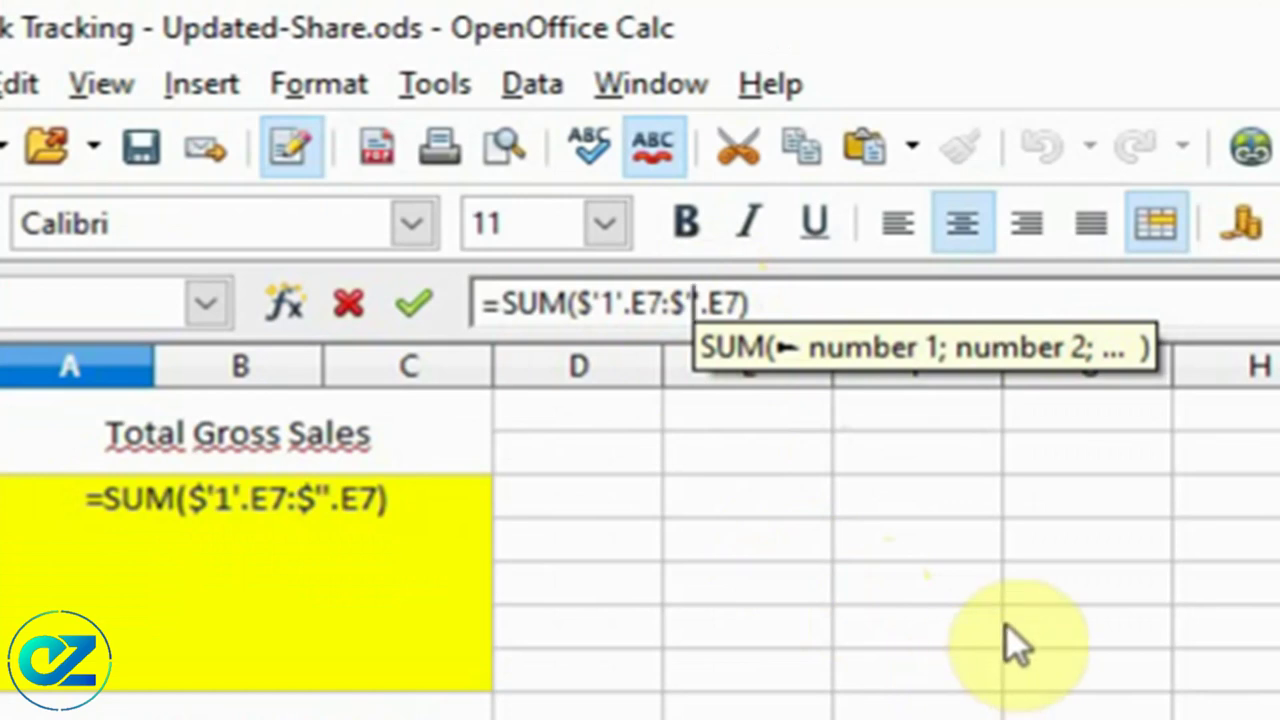
text(5)
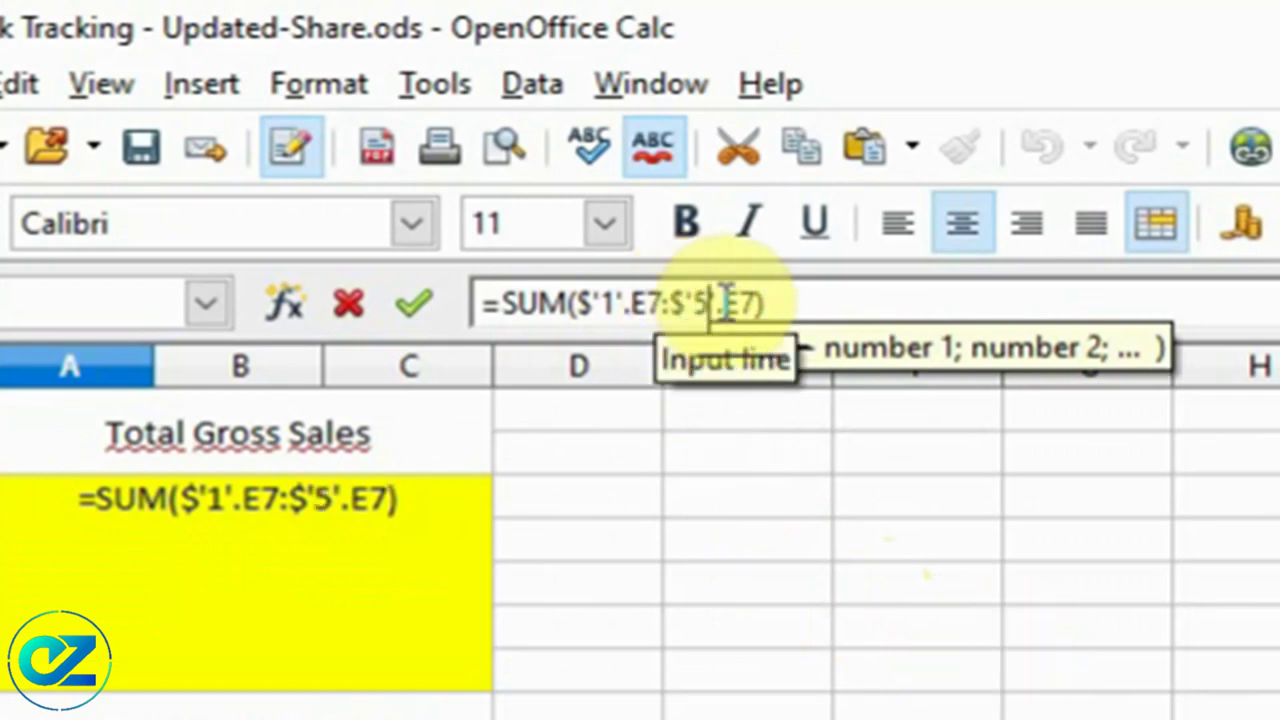
click(413, 303)
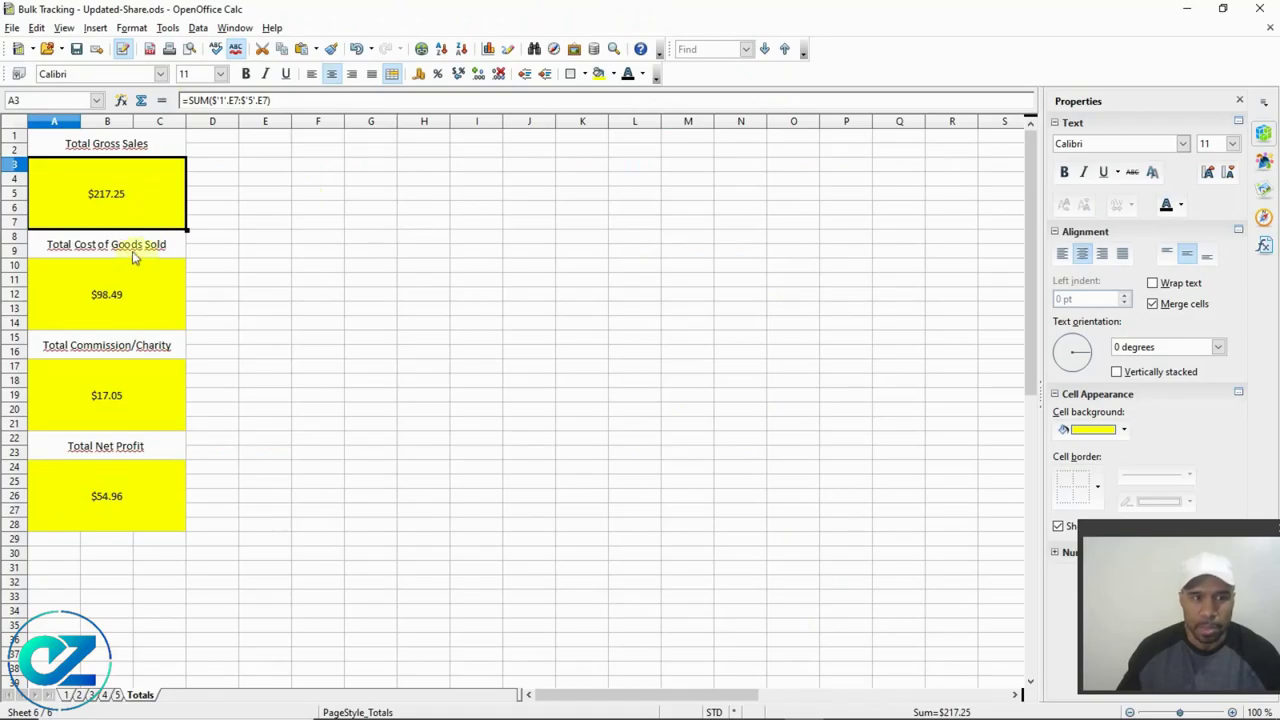
- Extend the Total Cost of Goods Sold formula in A10 to sheet 5, as =SUM($'1'.E5:$'5'.E5)
click(133, 297)
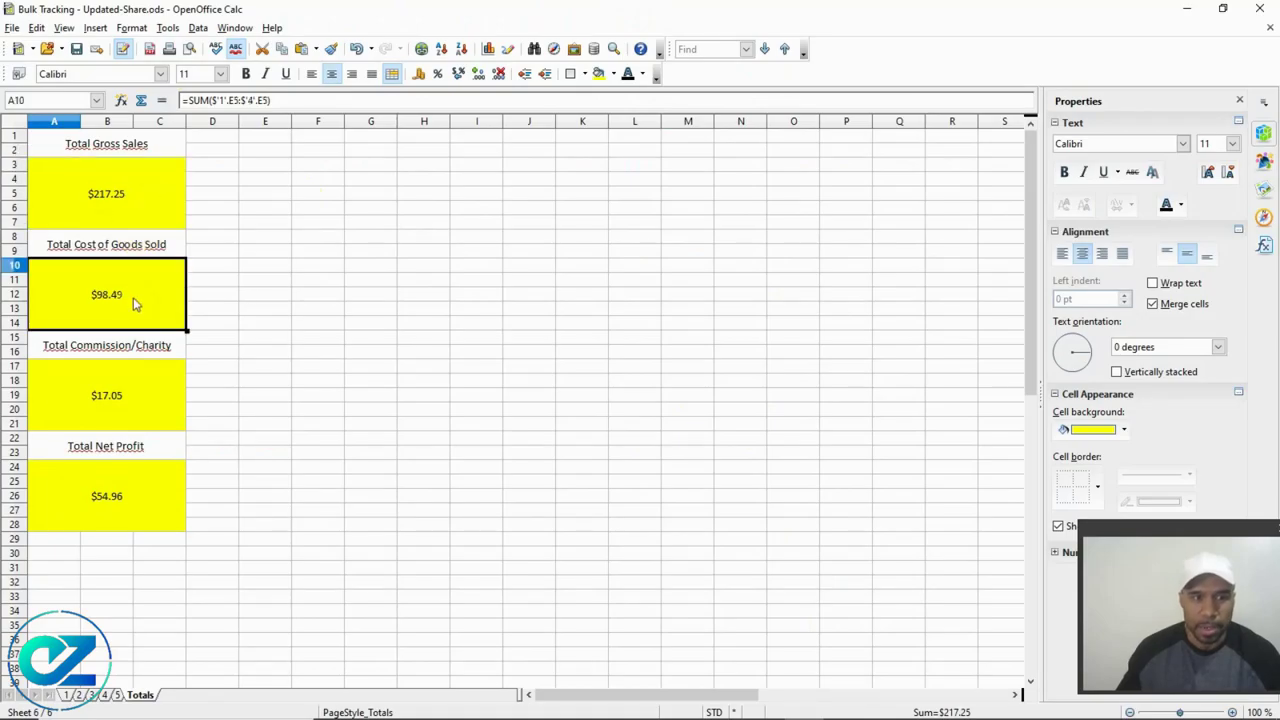
click(252, 100)
key(BackSpace)
text(5)
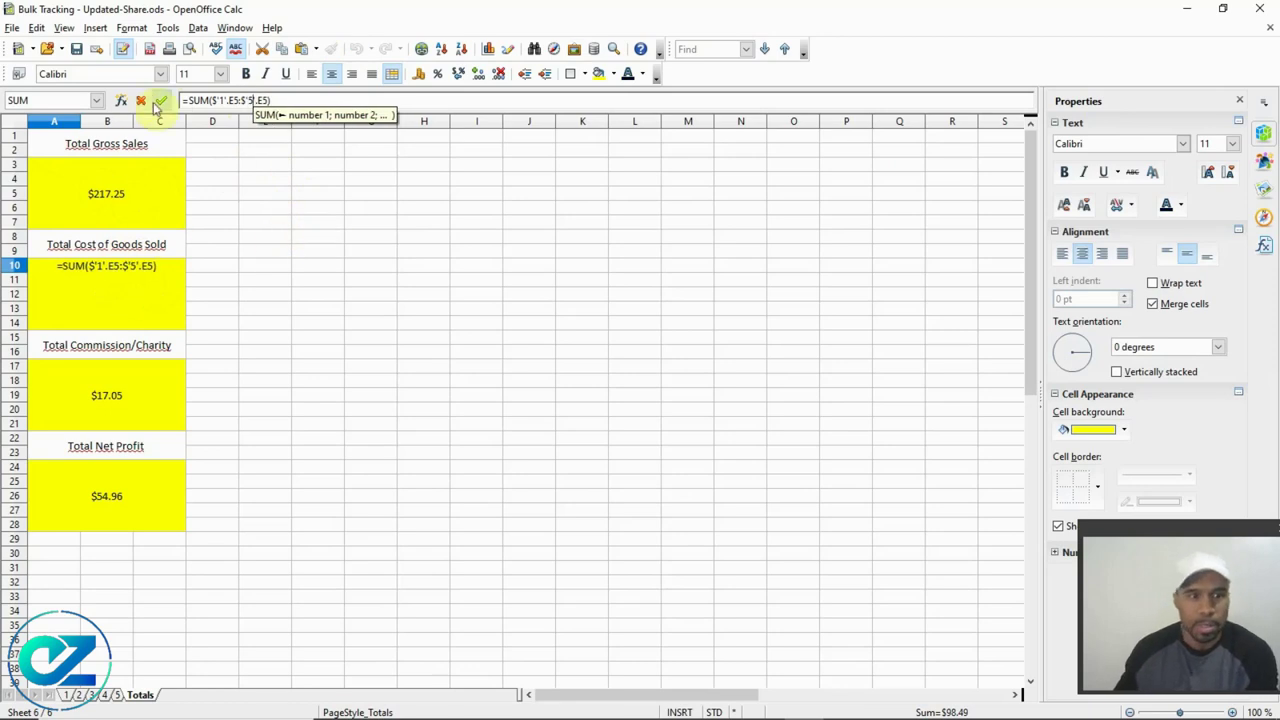
click(161, 100)
- Extend the Total Commission/Charity formula in A17 to sheet 5, as =SUM($'1'.F3:$'5'.F3)
click(117, 387)
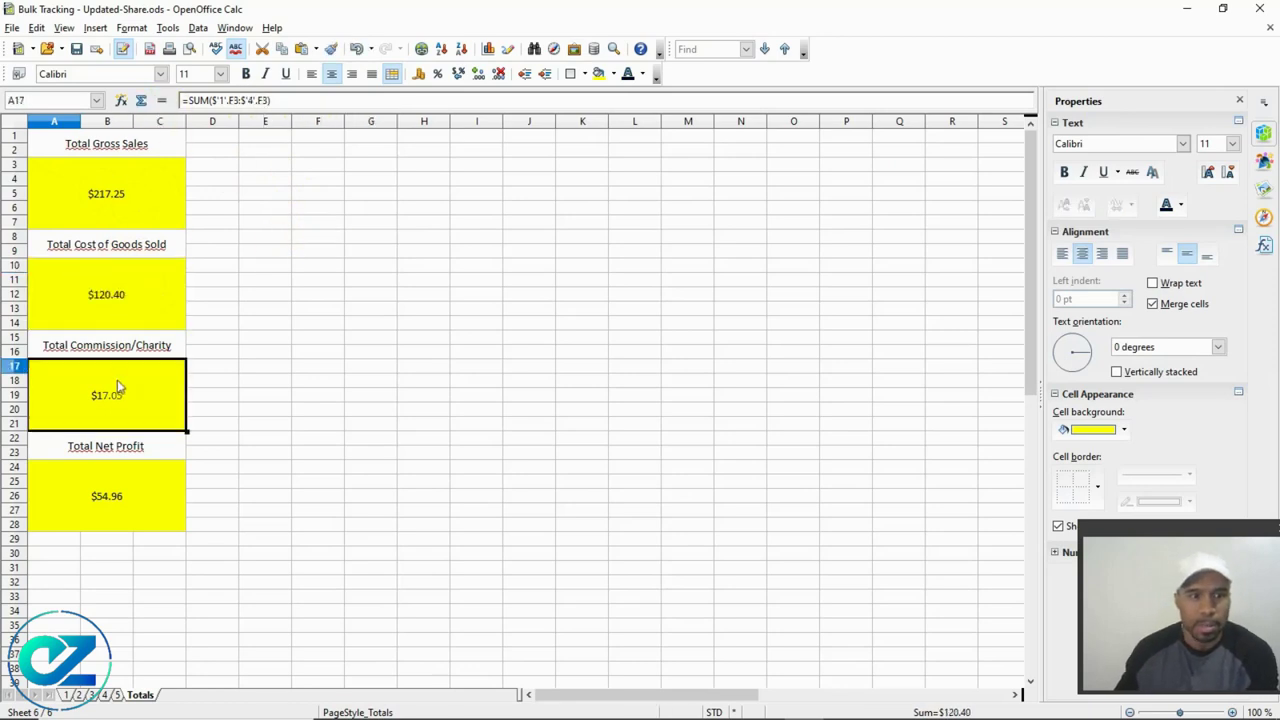
click(251, 100)
key(BackSpace)
text(5)
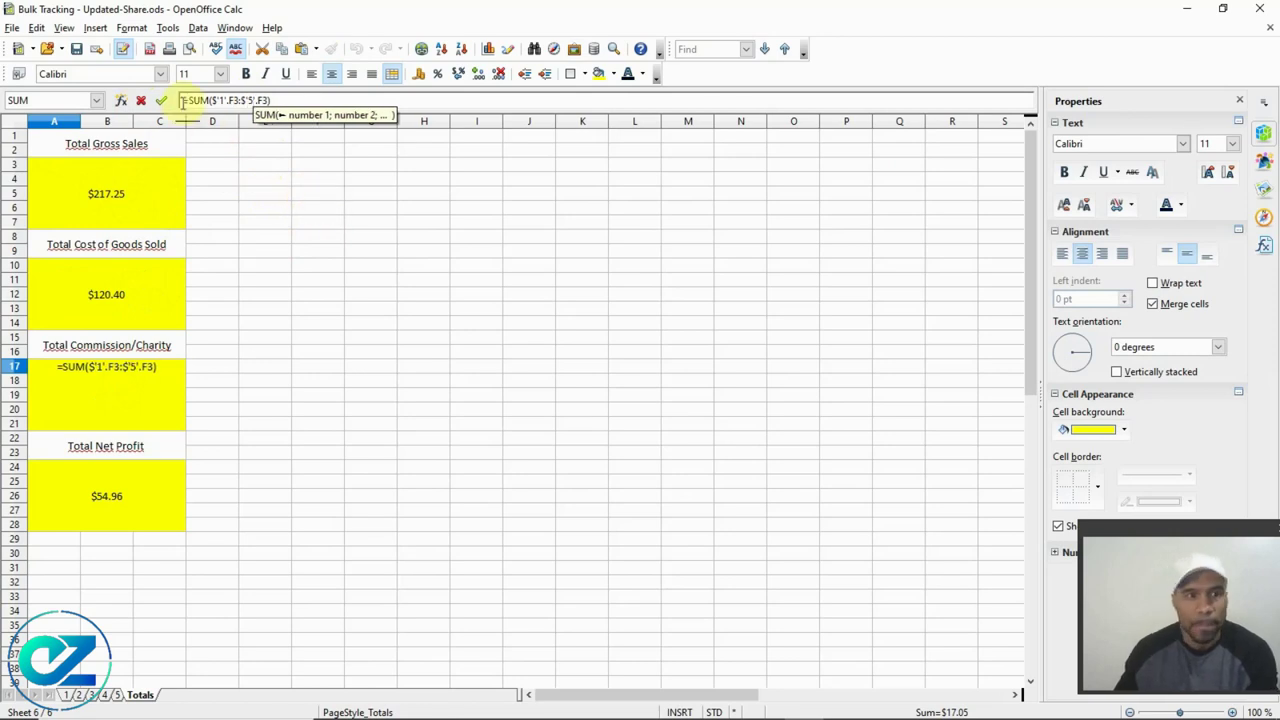
click(161, 101)
- Extend the Total Net Profit formula in A24 to sheet 5, as =SUM($'1'.E10:$'5'.E10)
click(132, 487)
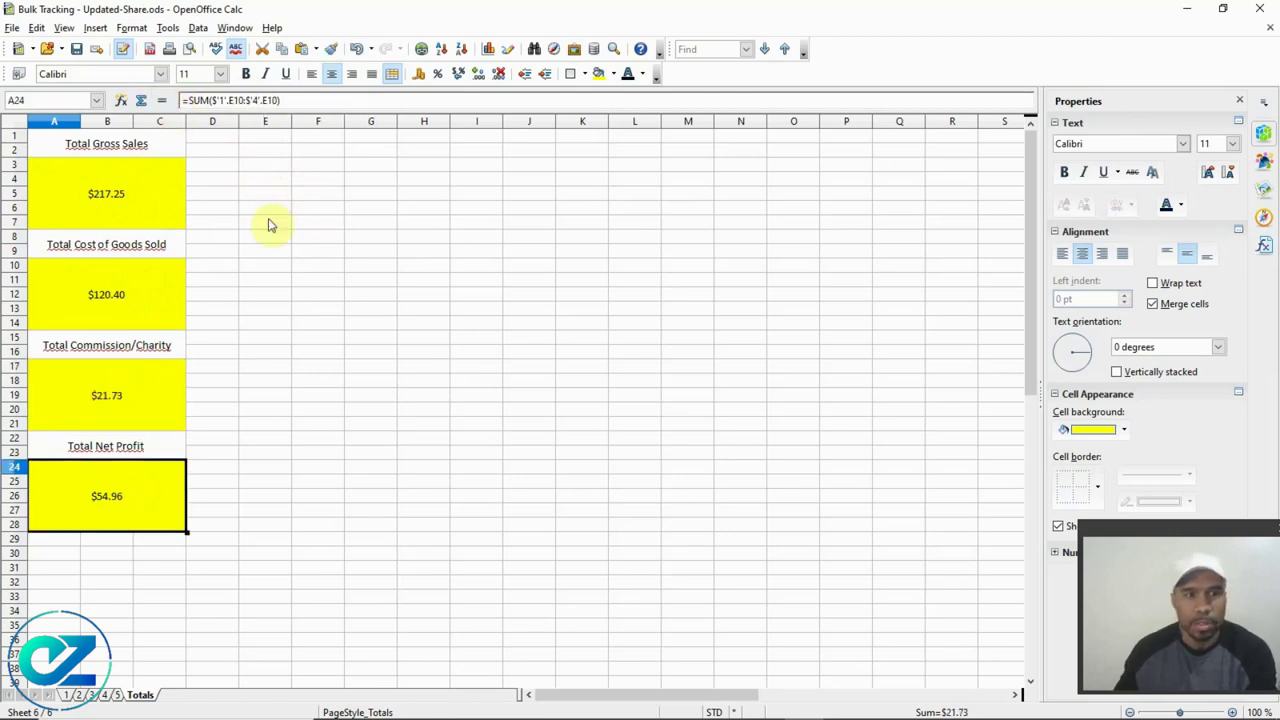
click(258, 100)
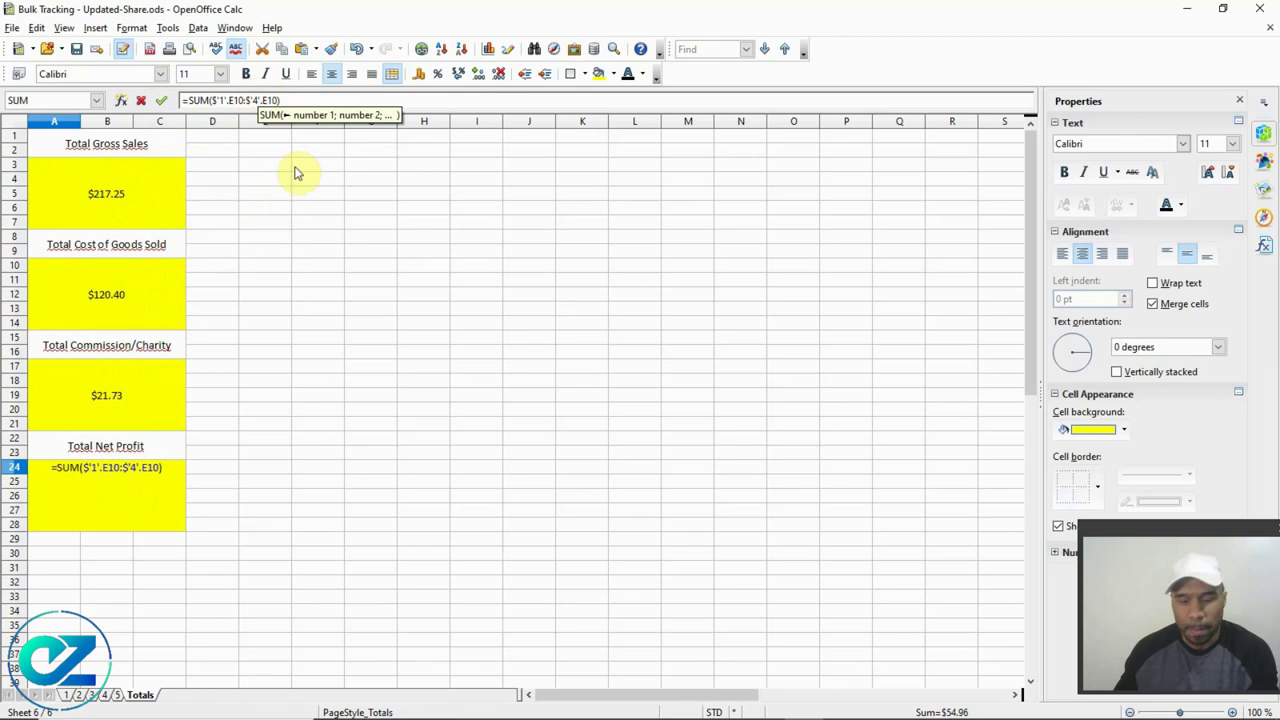
key(BackSpace)
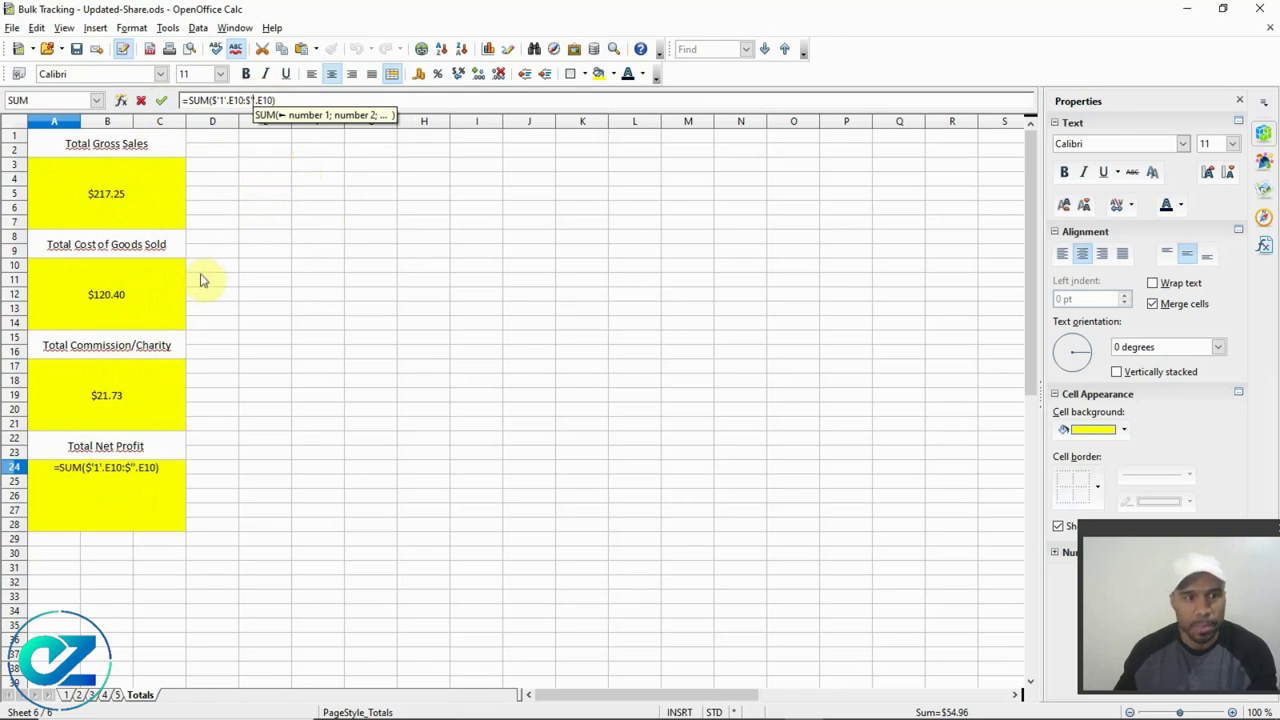
text(5)
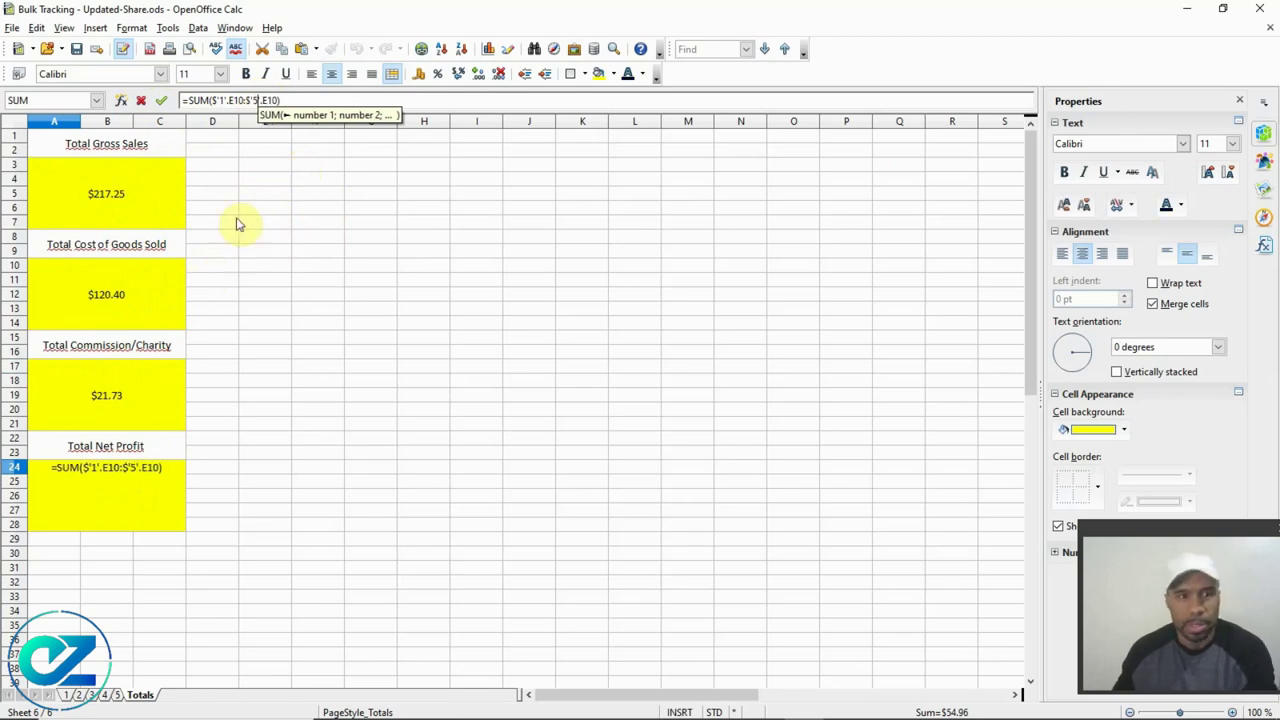
click(162, 104)
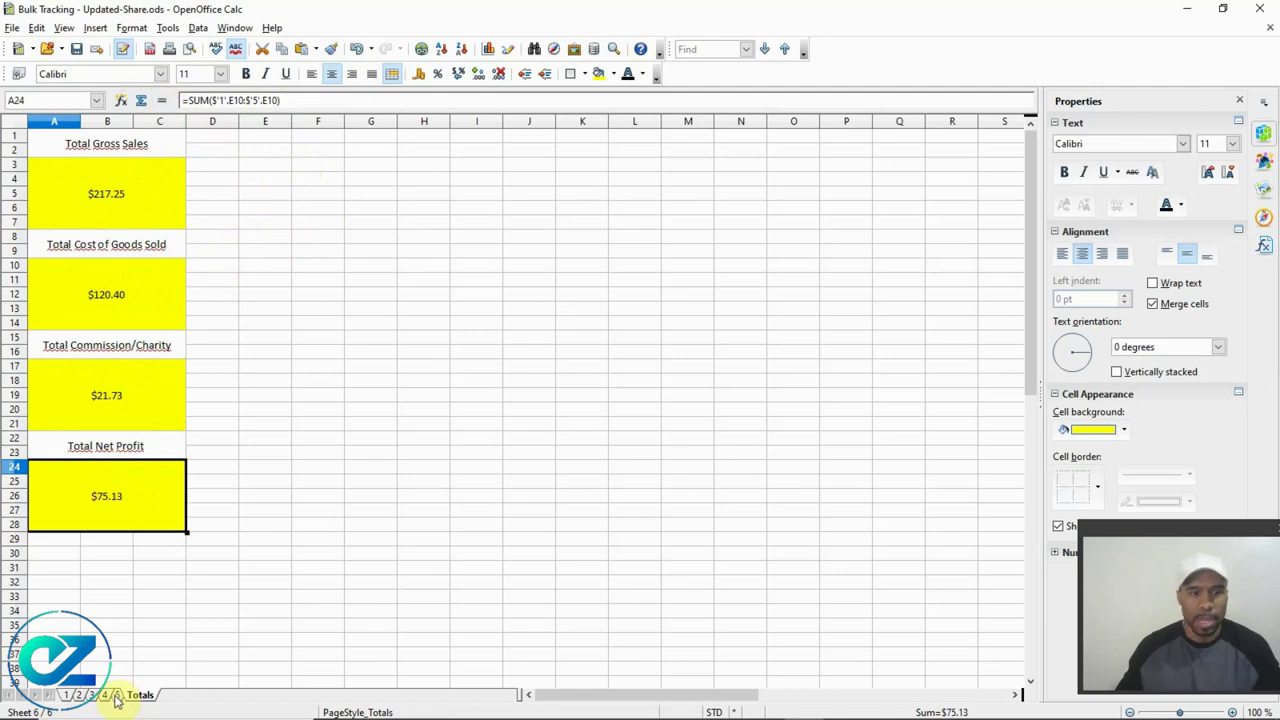
click(116, 697)
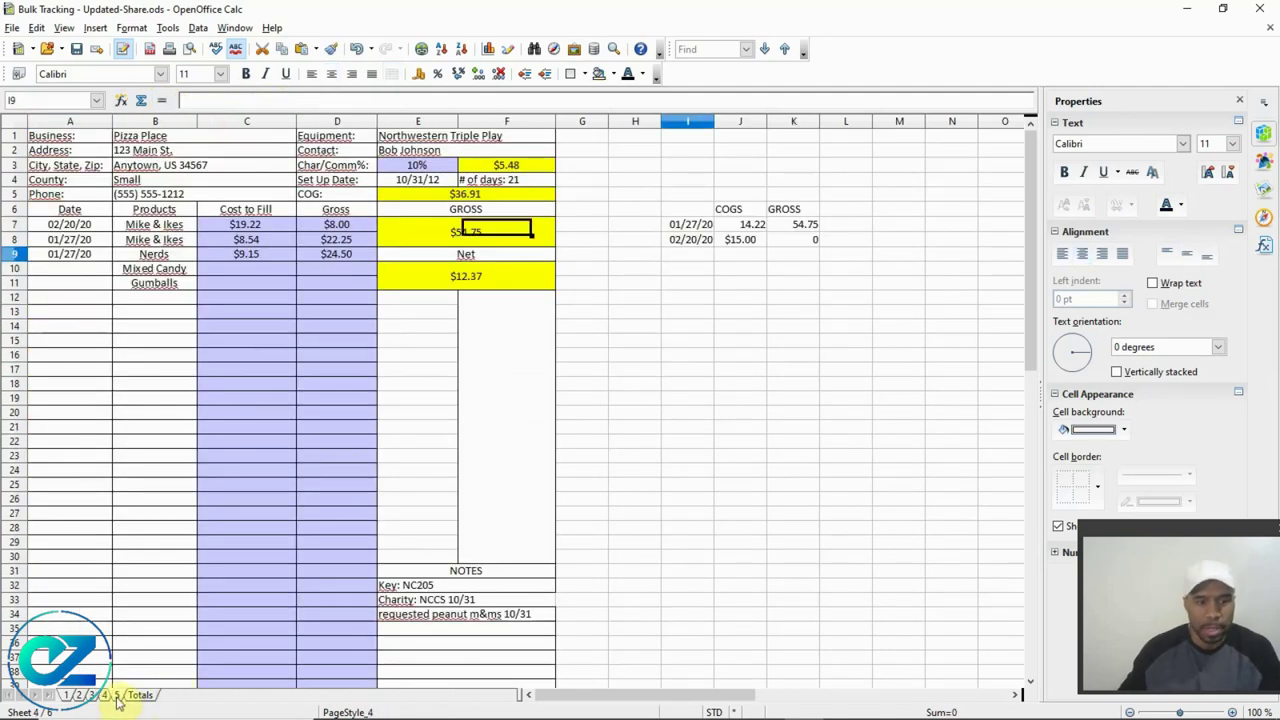
right_click(118, 697)
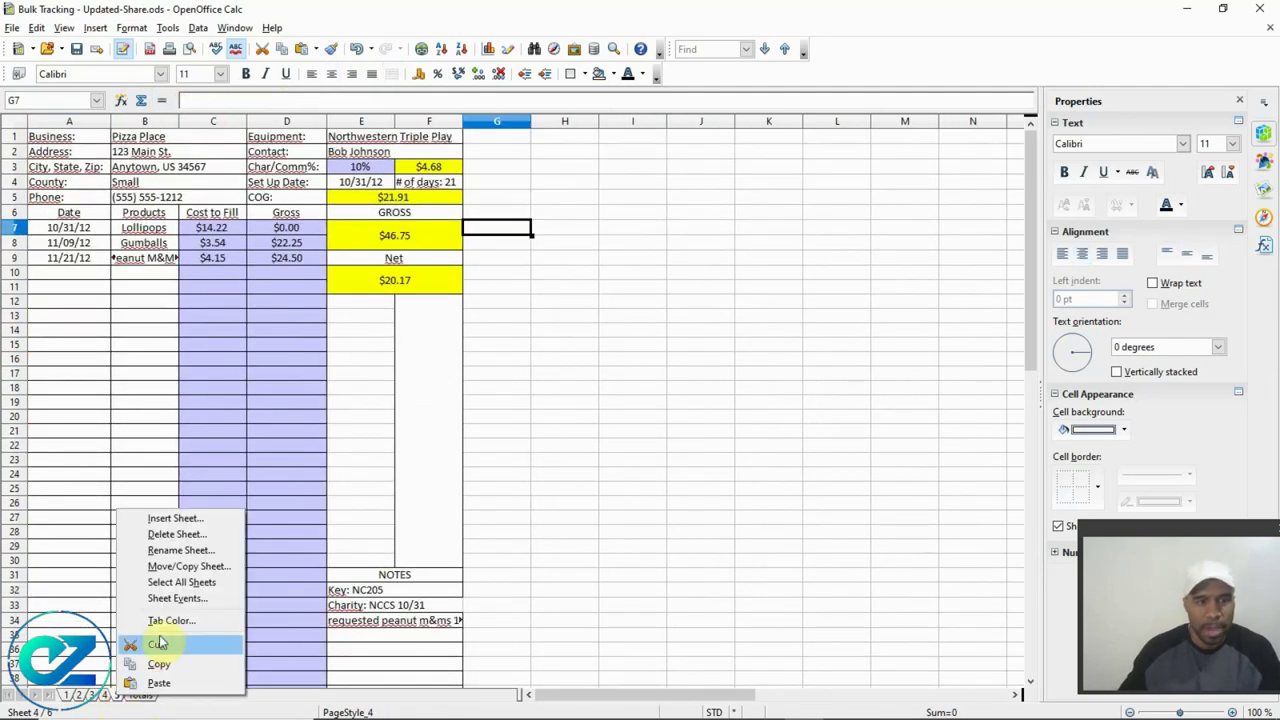
click(189, 519)
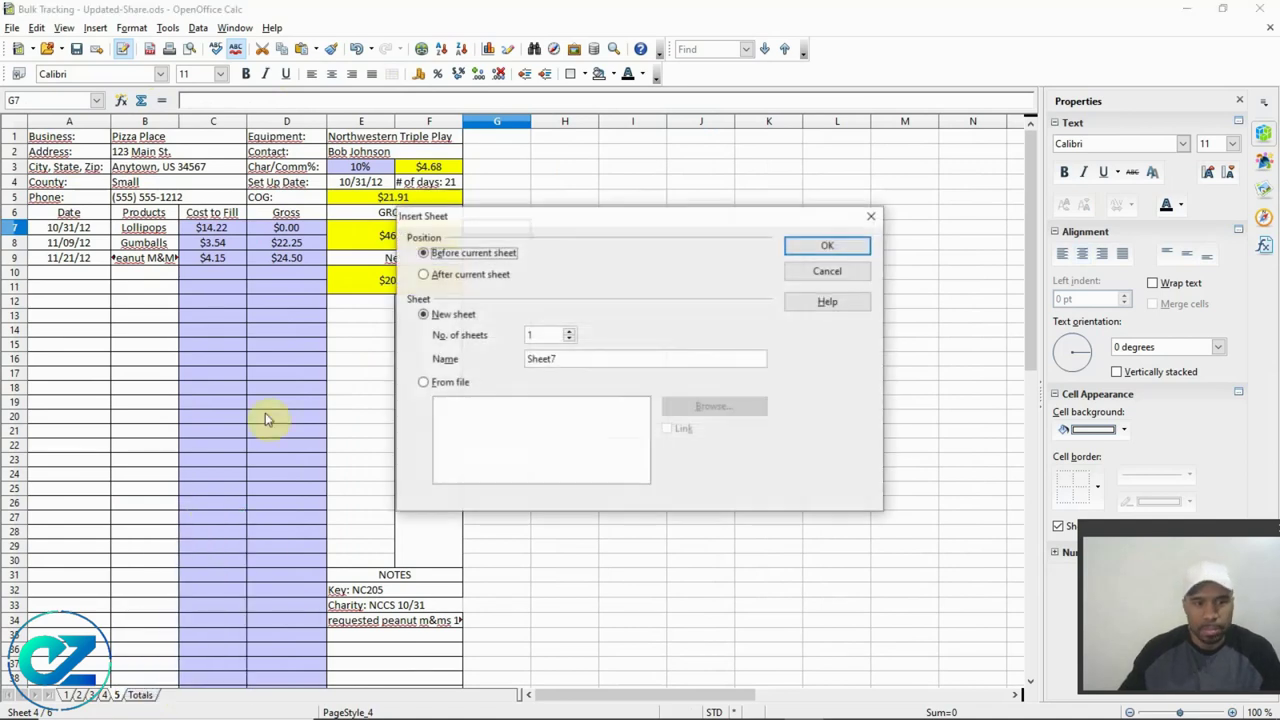
double_click(545, 362)
text(6)
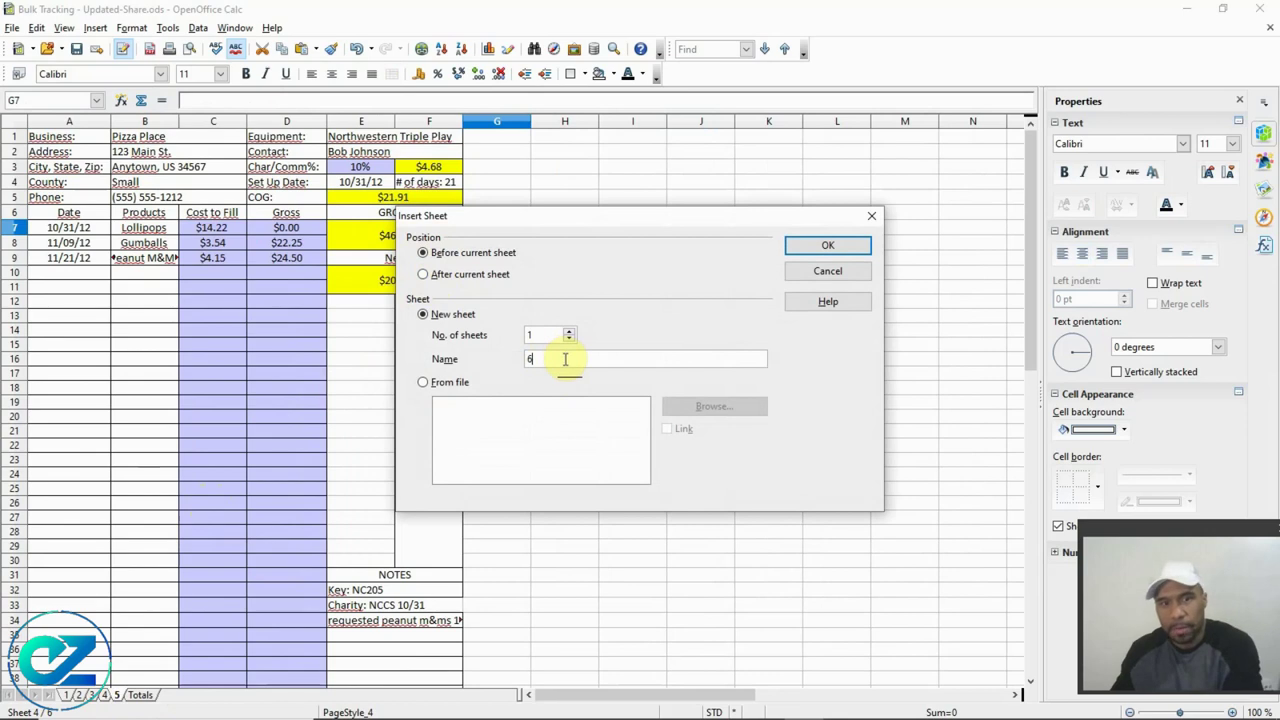
click(828, 271)
- Inspect the sheet range in the Total Gross Sales formula on the Totals sheet and compare the totals with sheet 5
click(140, 700)
click(140, 697)
click(112, 230)
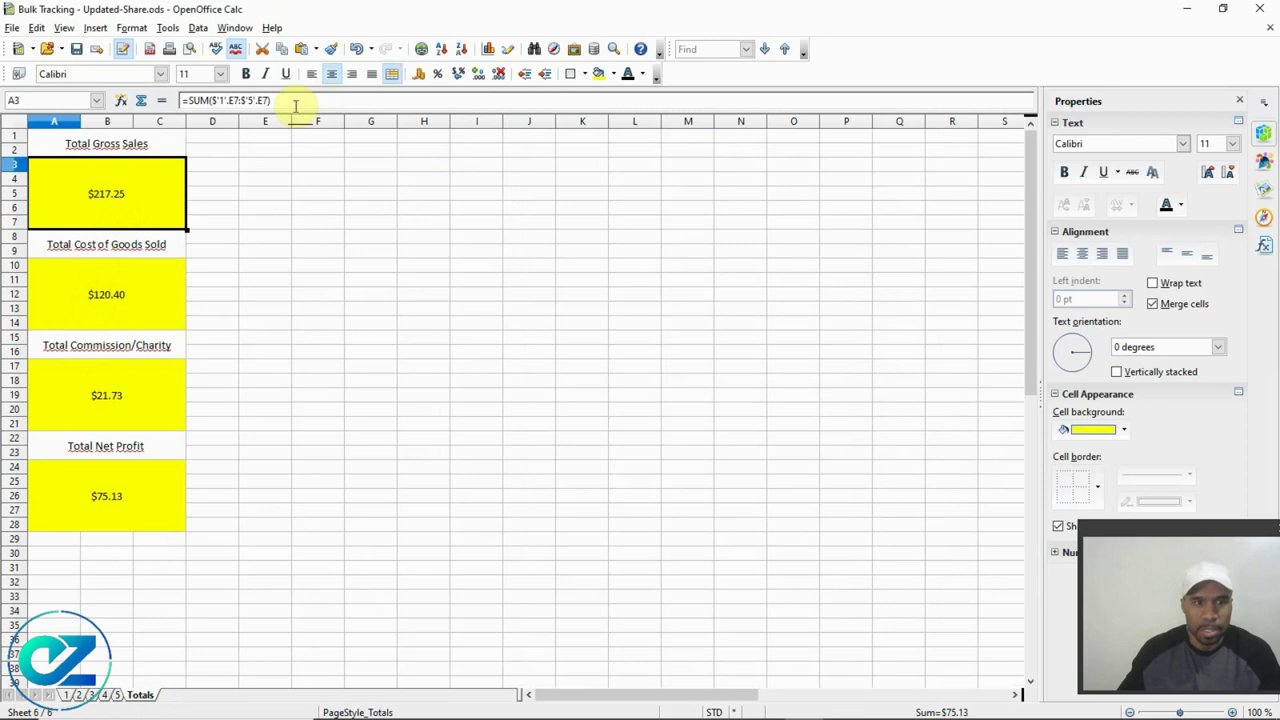
click(256, 100)
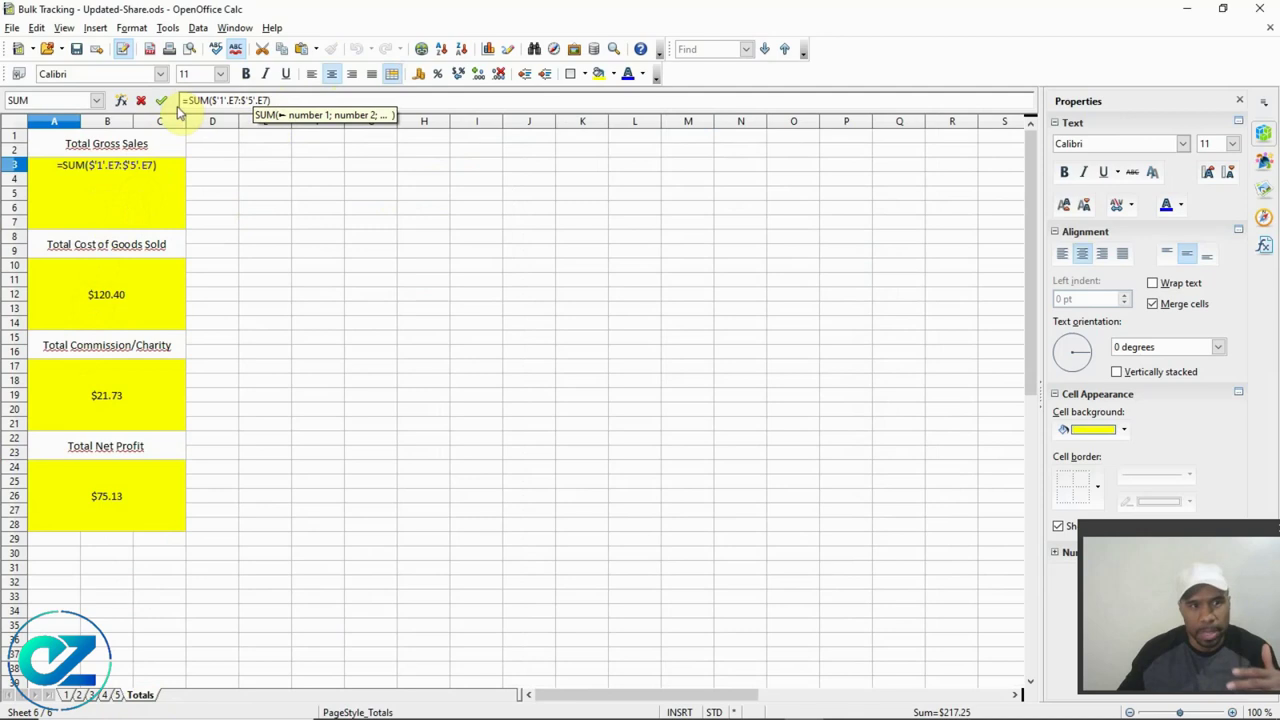
click(142, 101)
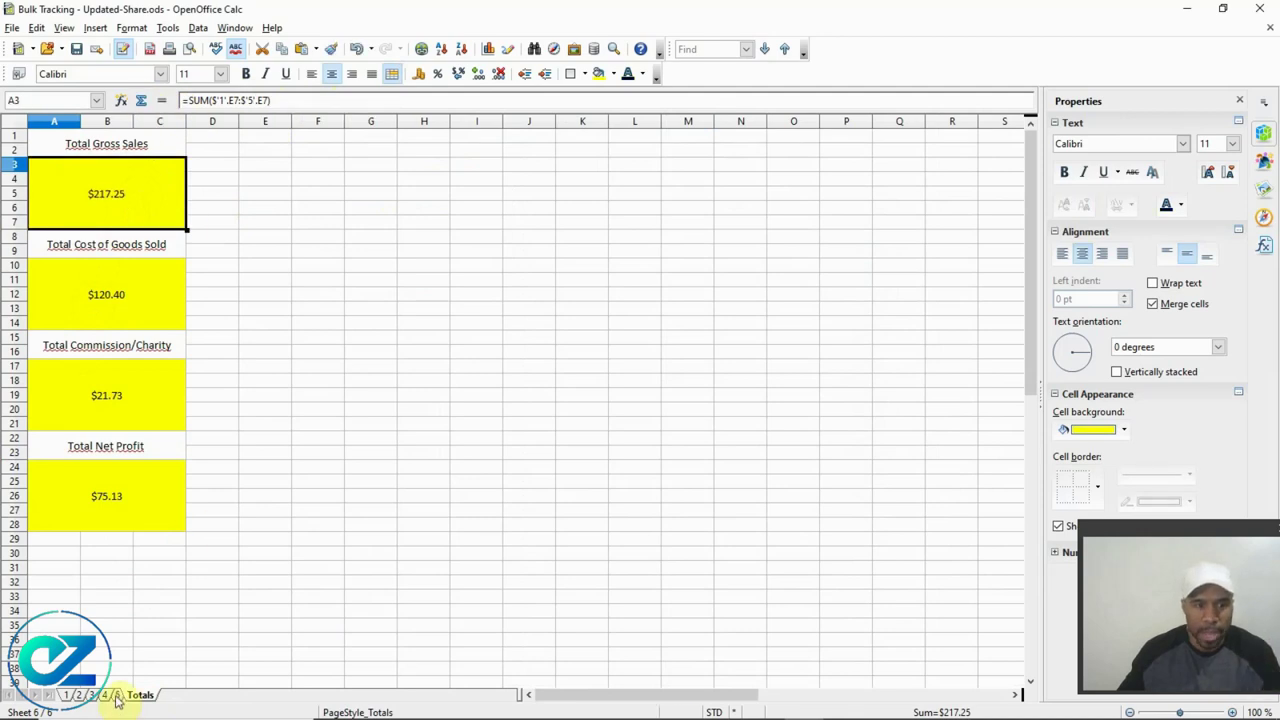
click(116, 695)
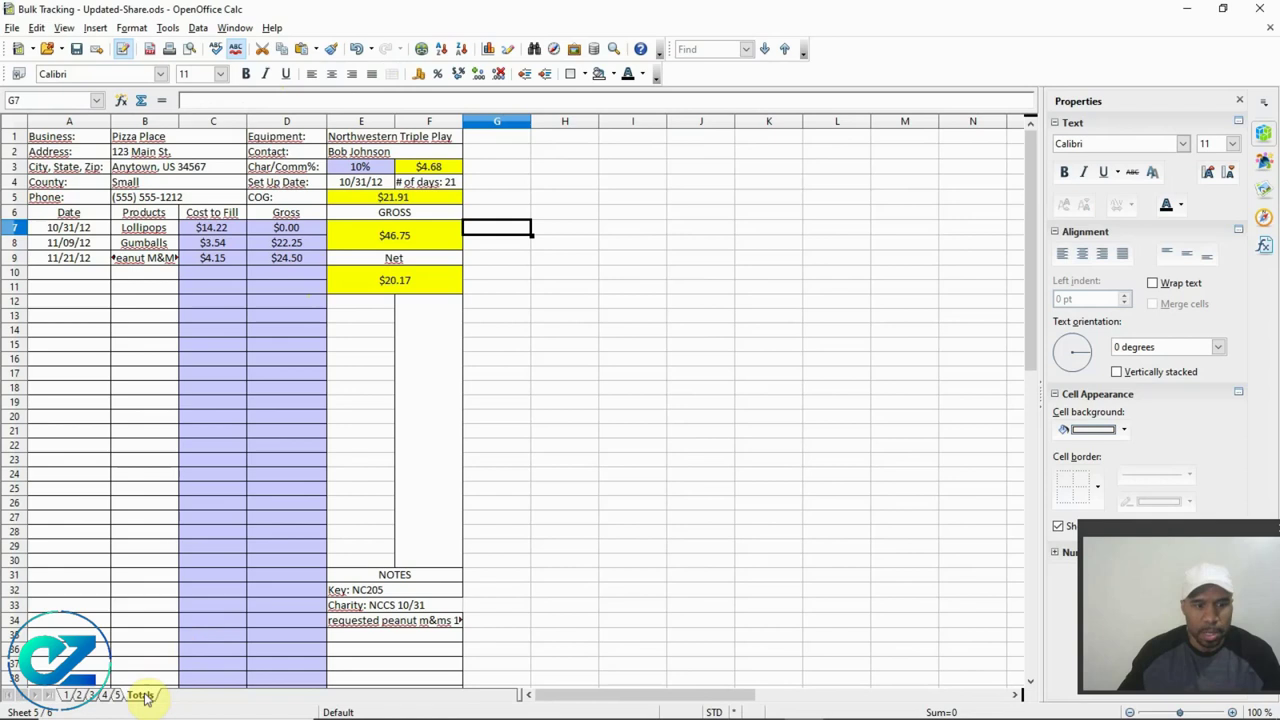
click(141, 695)
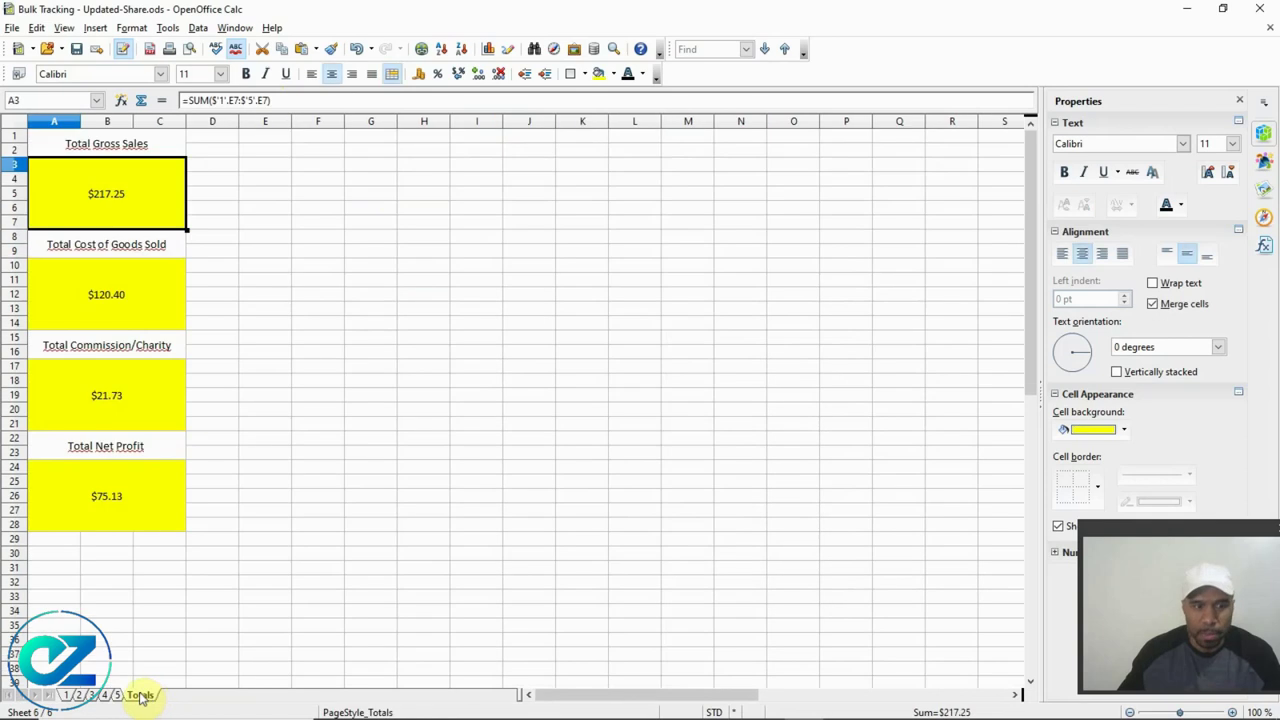
- Enter a Gross value of 1000 in D10 of sheet 5 and check its effect on the Totals sheet
click(117, 695)
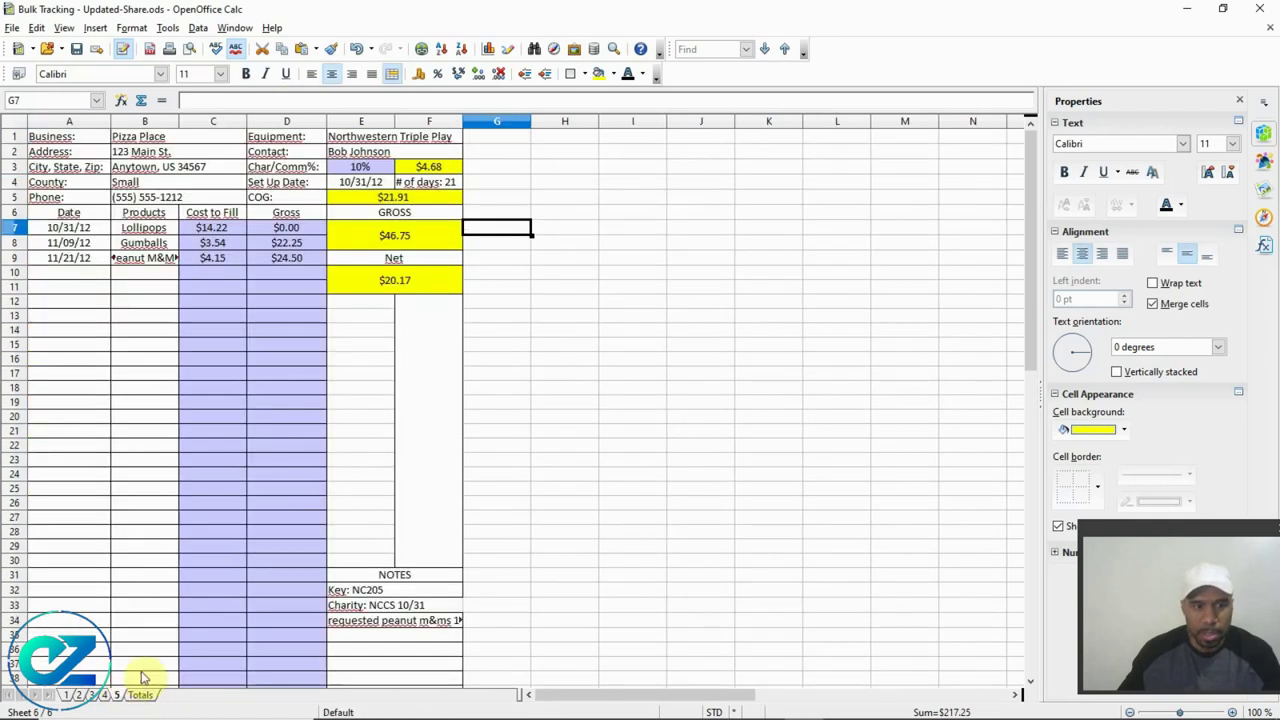
click(283, 280)
text(1000)
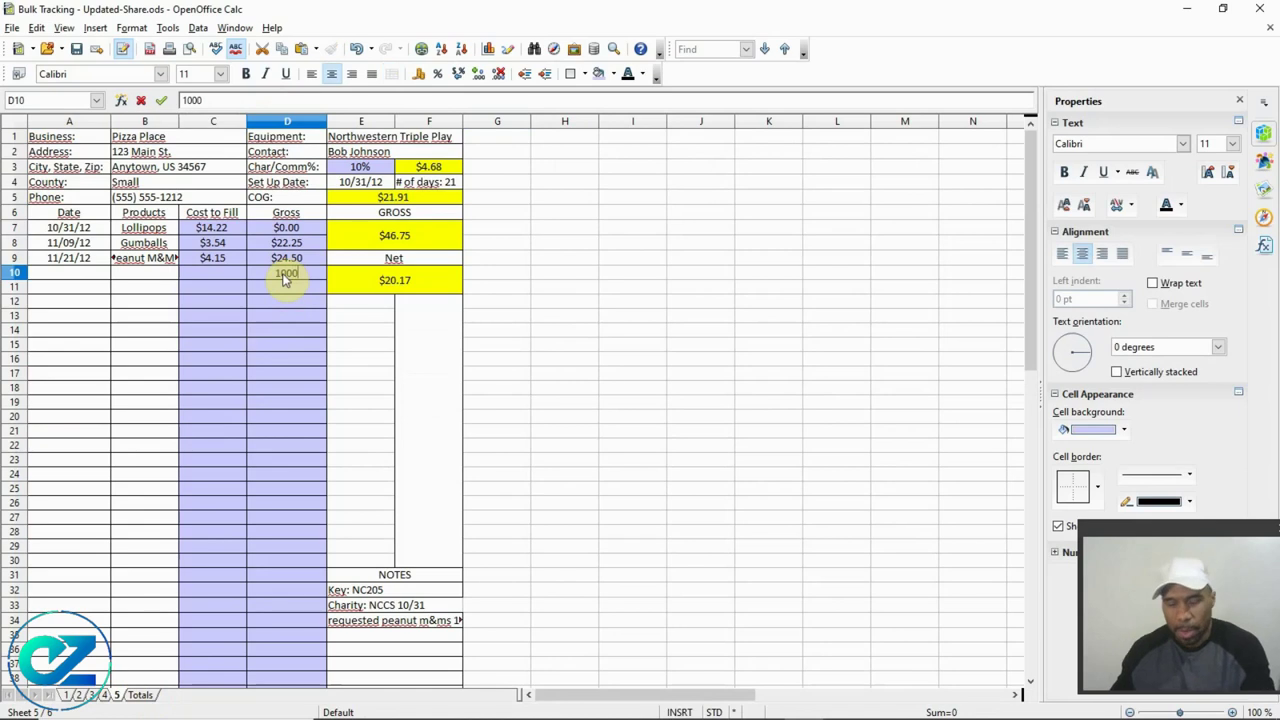
key(Return)
click(140, 695)
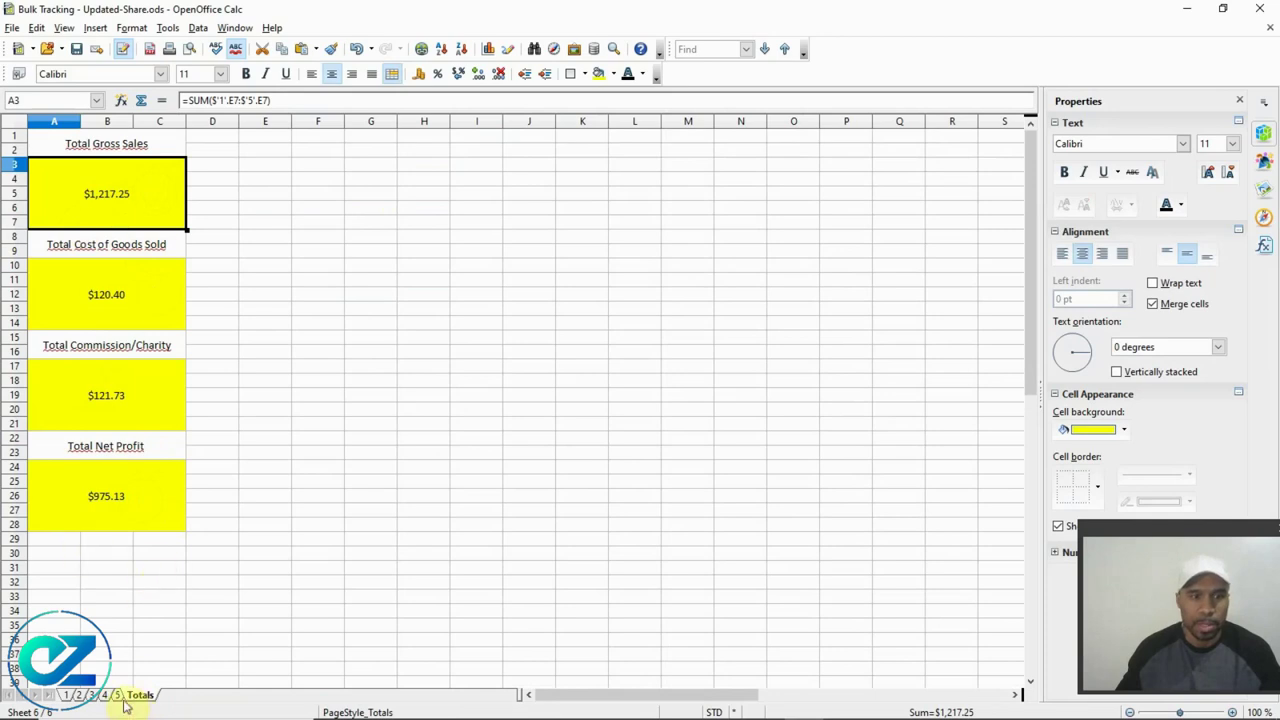
- Enter a Cost to Fill of 3000 in C10 of sheet 5, check the Totals sheet, and return to sheet 5
click(116, 695)
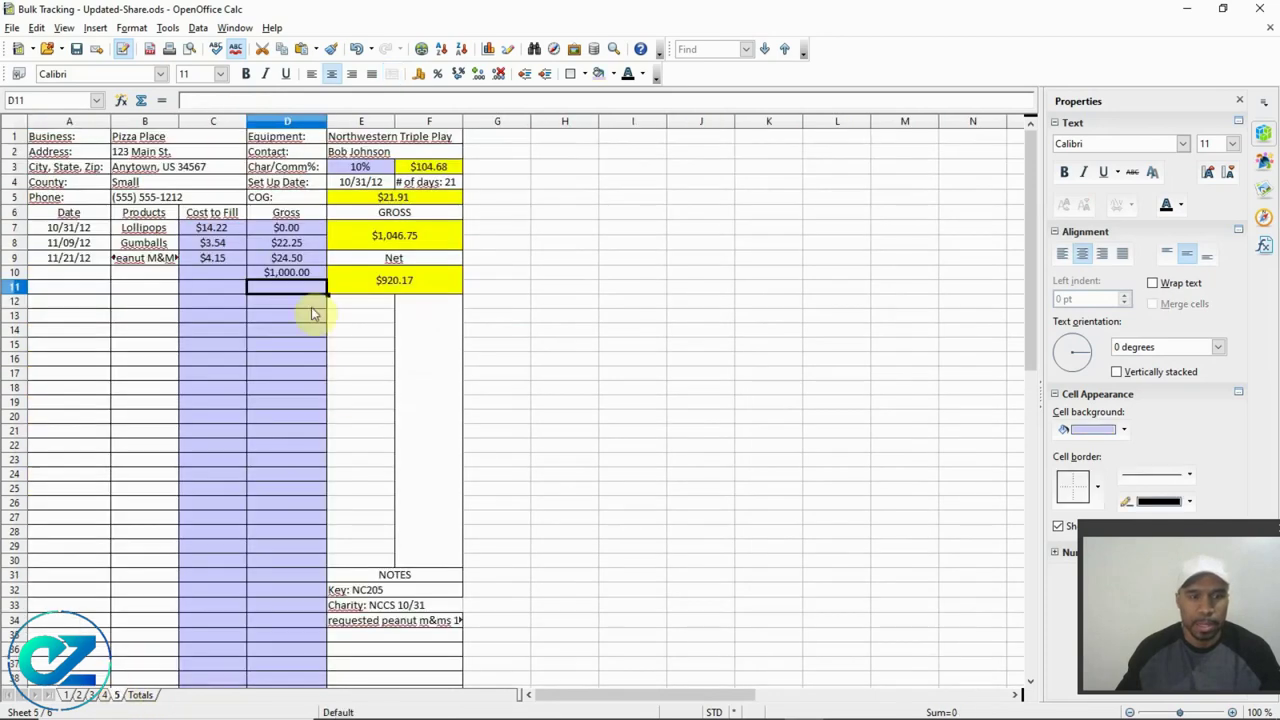
click(231, 277)
text(3000)
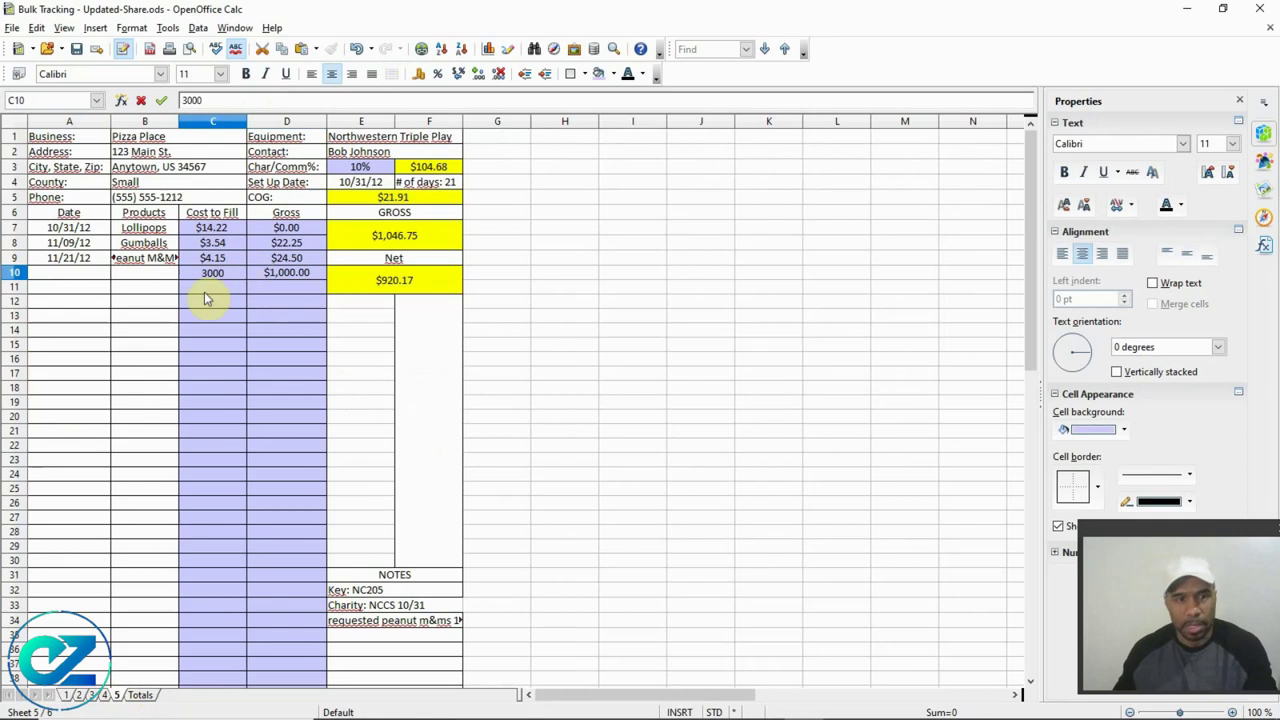
key(Return)
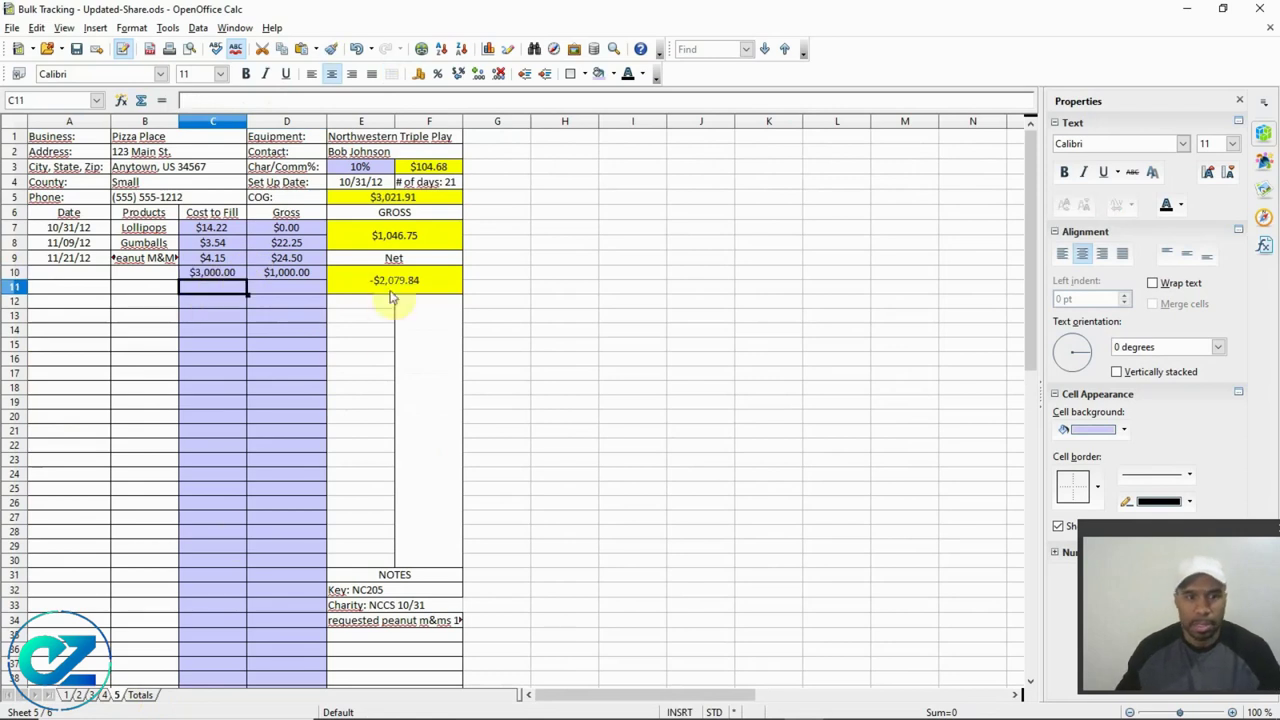
click(145, 694)
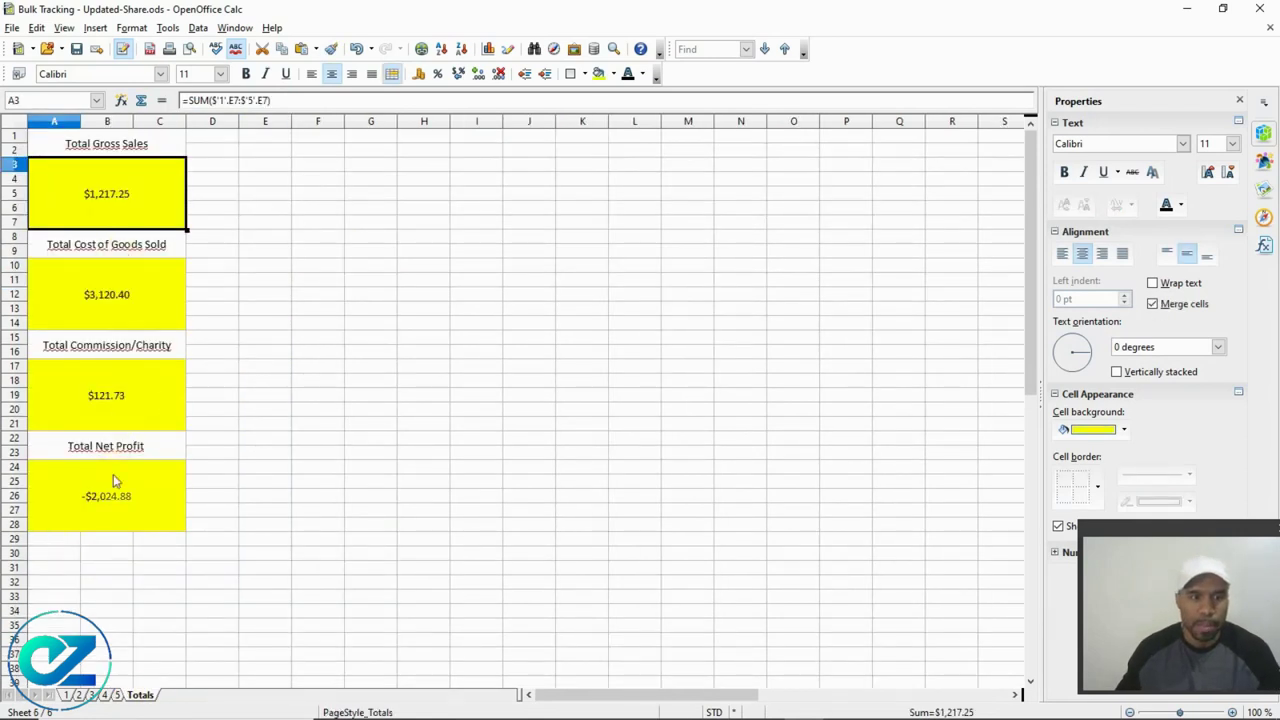
click(117, 695)
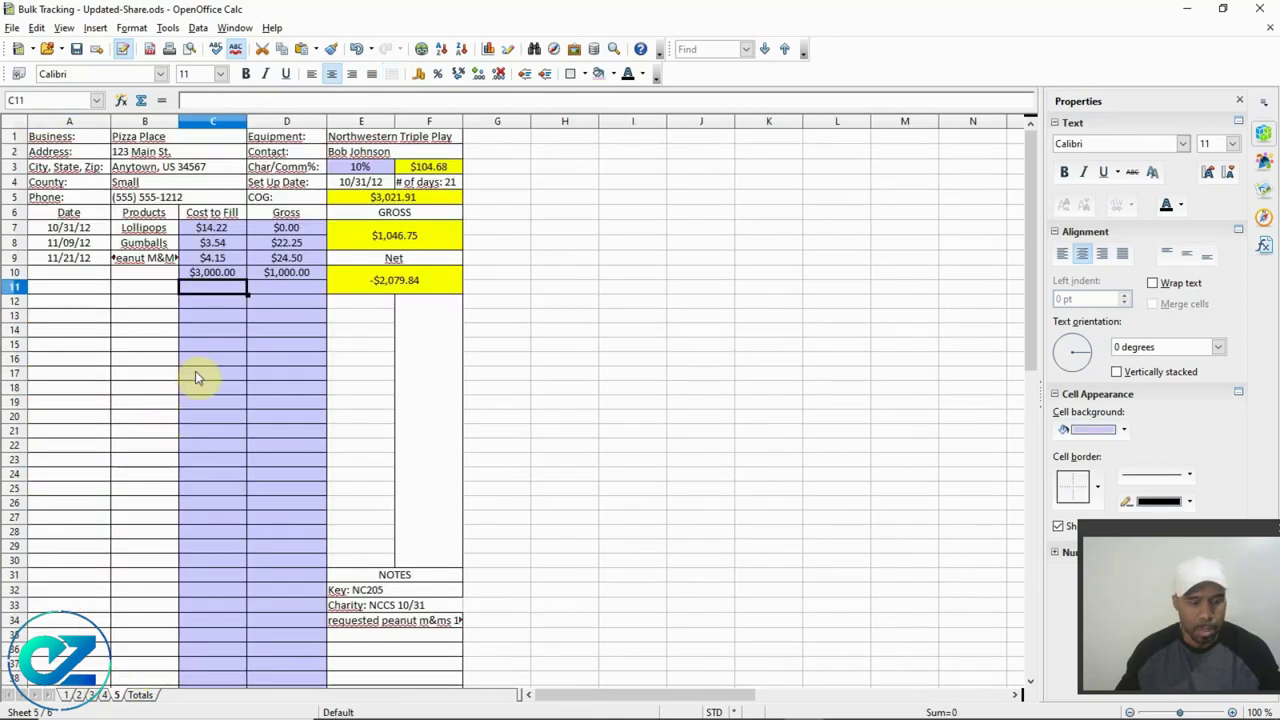
- Clear the Cost to Fill test value in C10 and the Gross test value in D10 on sheet 5
key(Up)
key(Delete)
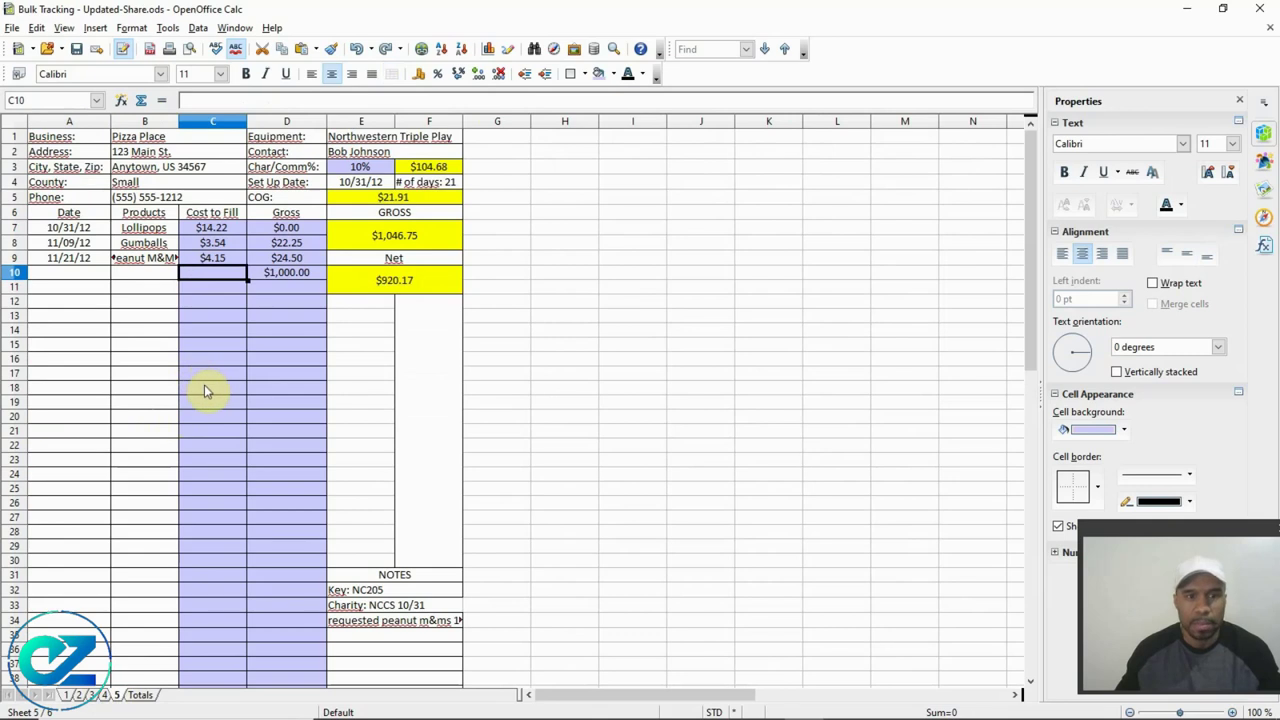
key(Right)
key(Delete)
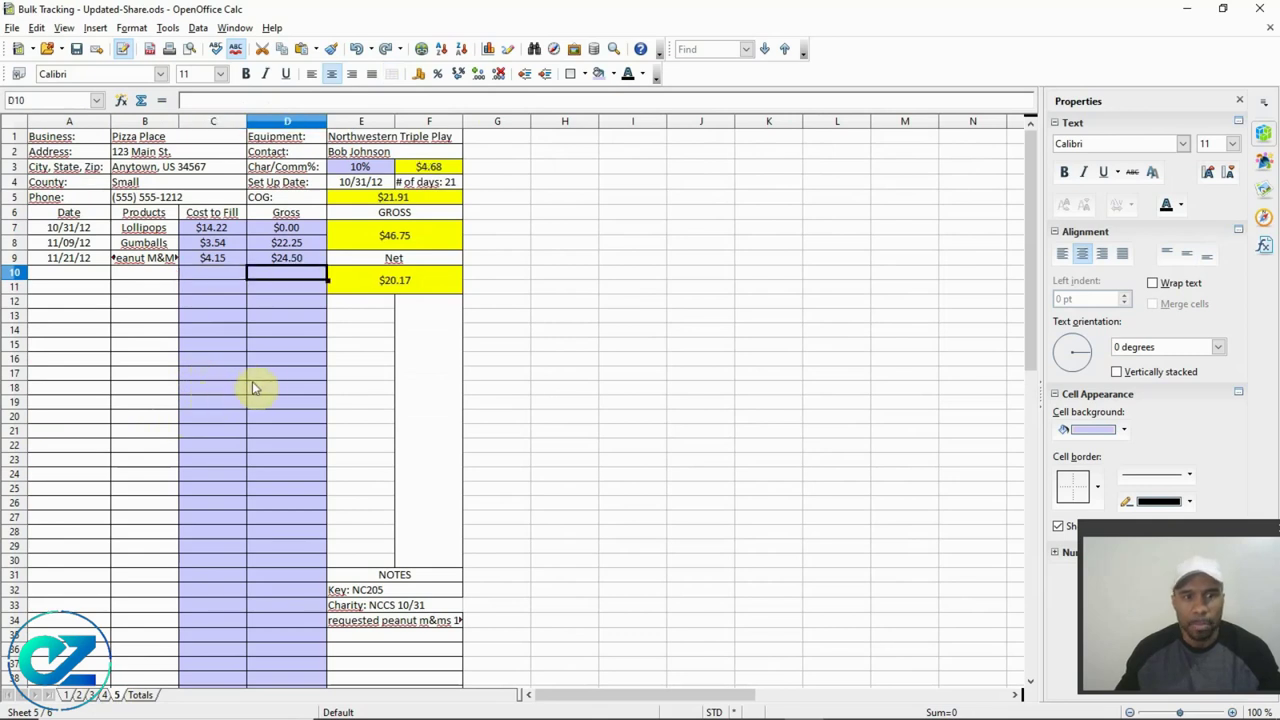
- Enter a Gross value of 5000 in D10 of sheet 5 and check its effect on the Totals sheet
text(5000)
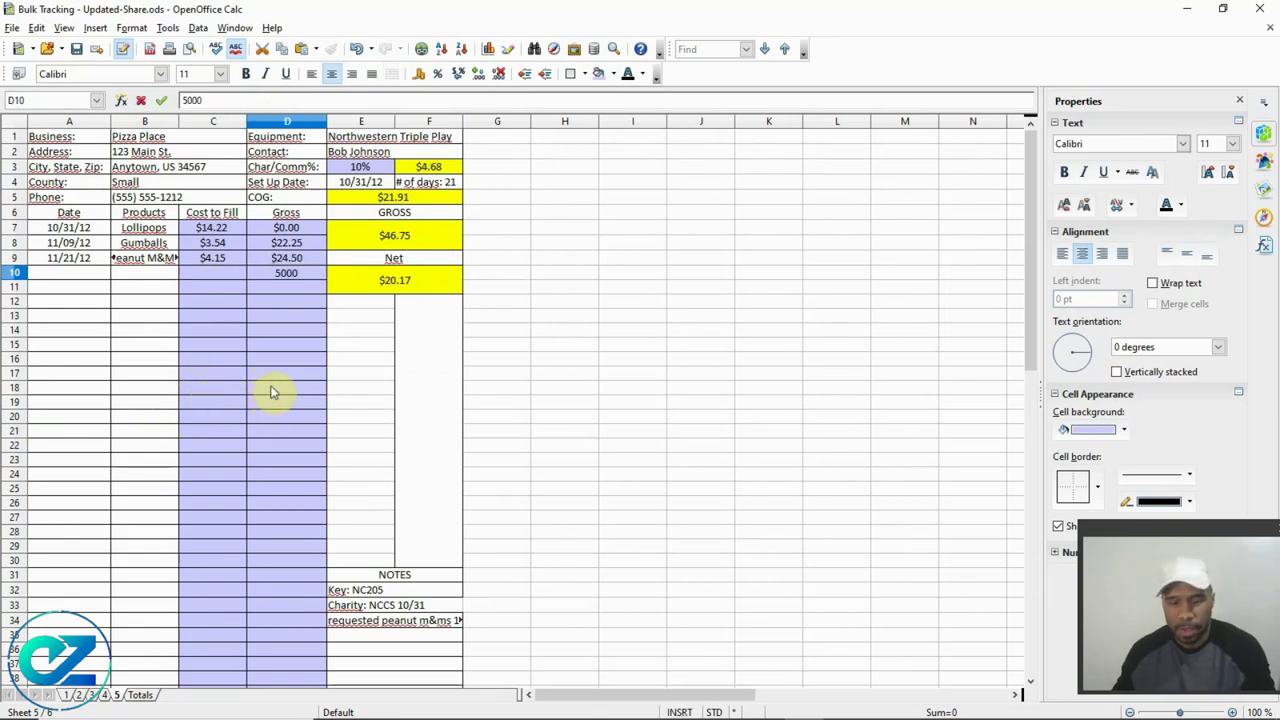
key(Return)
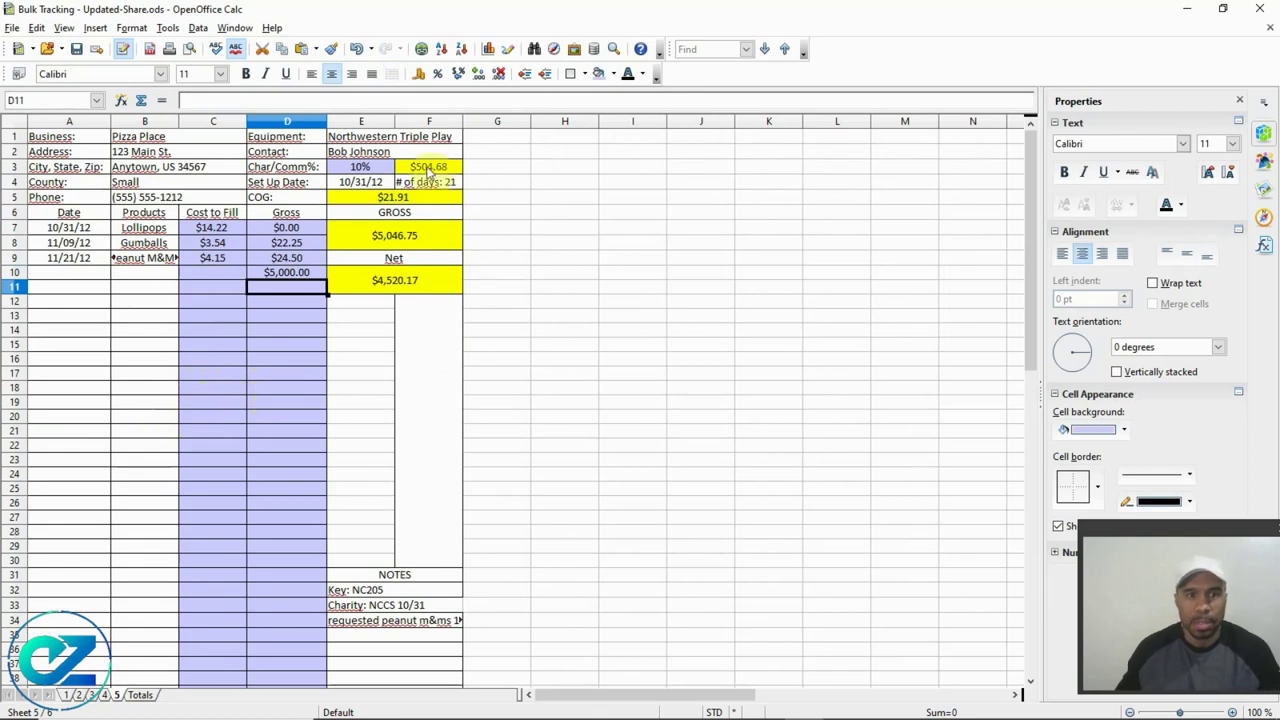
mouse_move(117, 681)
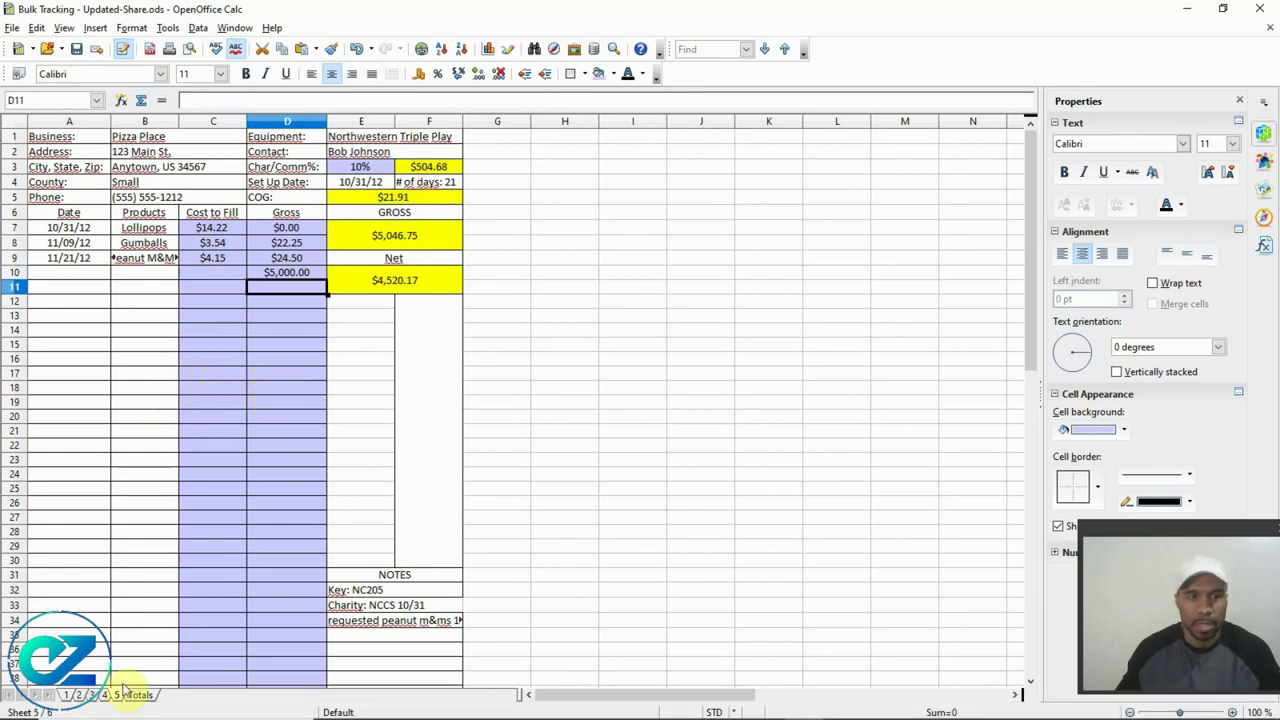
click(140, 694)
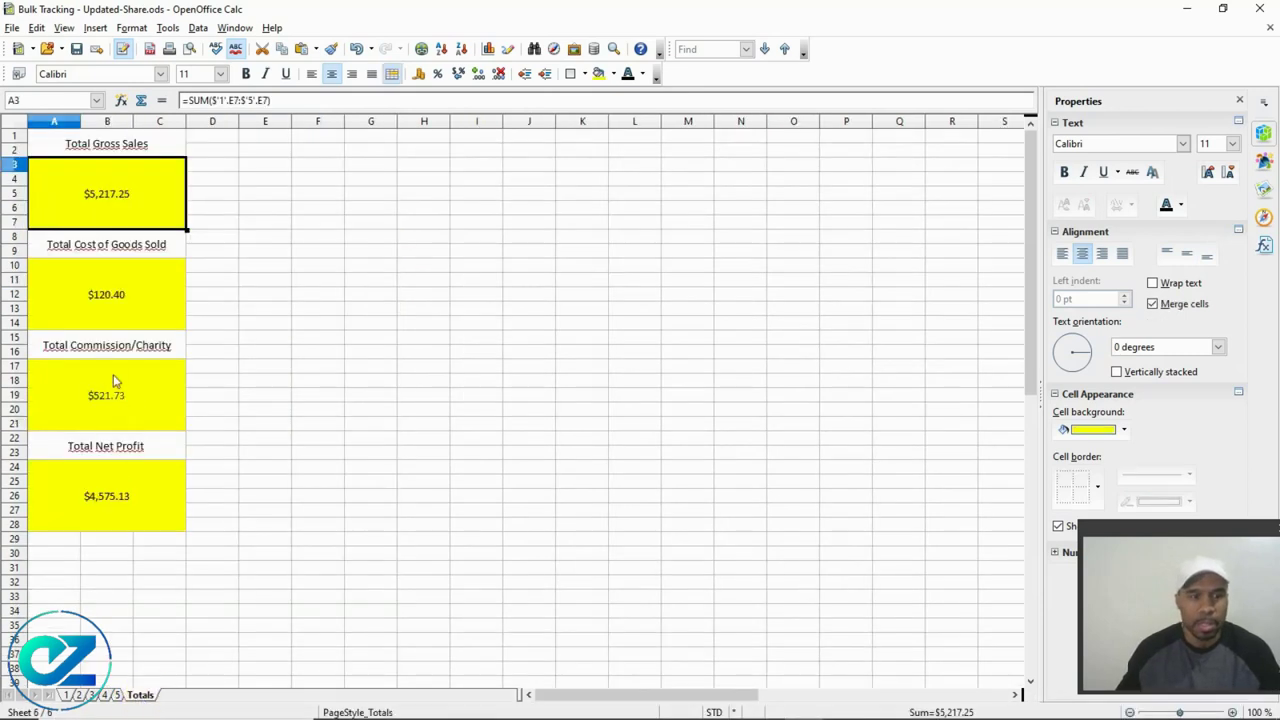
- Review the location records on sheets 1 and 2, examining the product entries in B7 to B9 of sheet 2
click(67, 694)
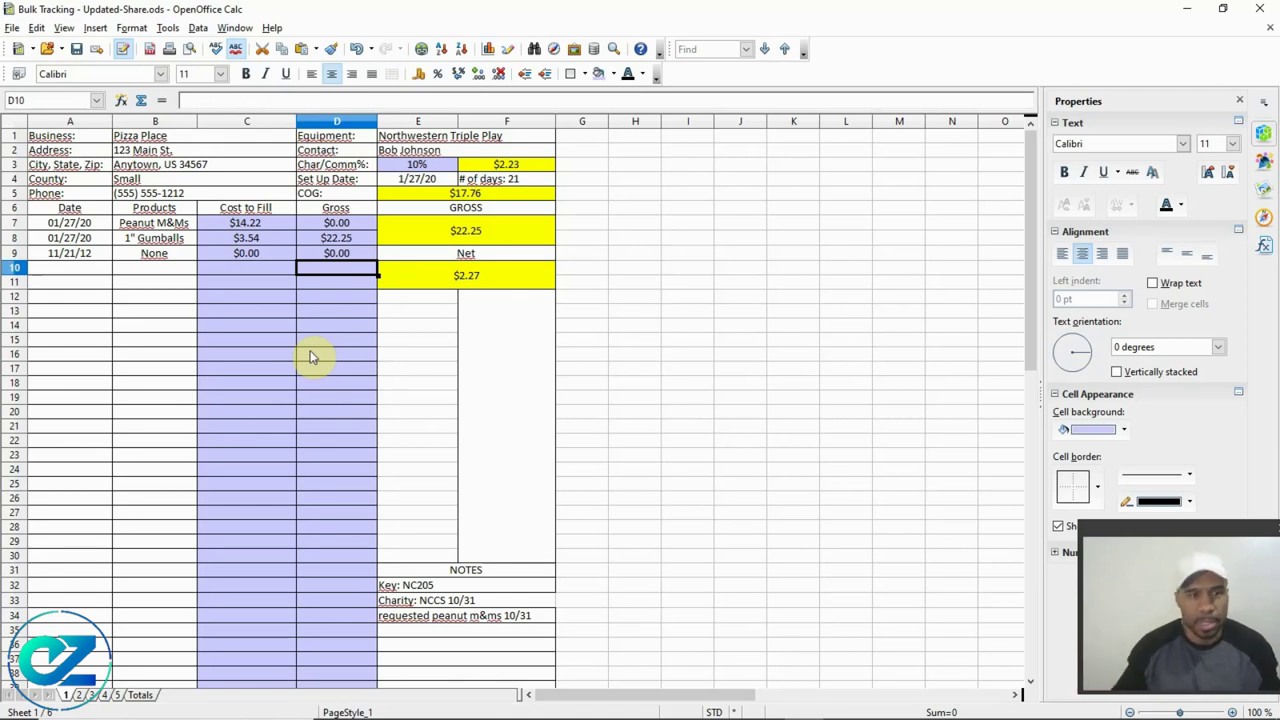
click(80, 695)
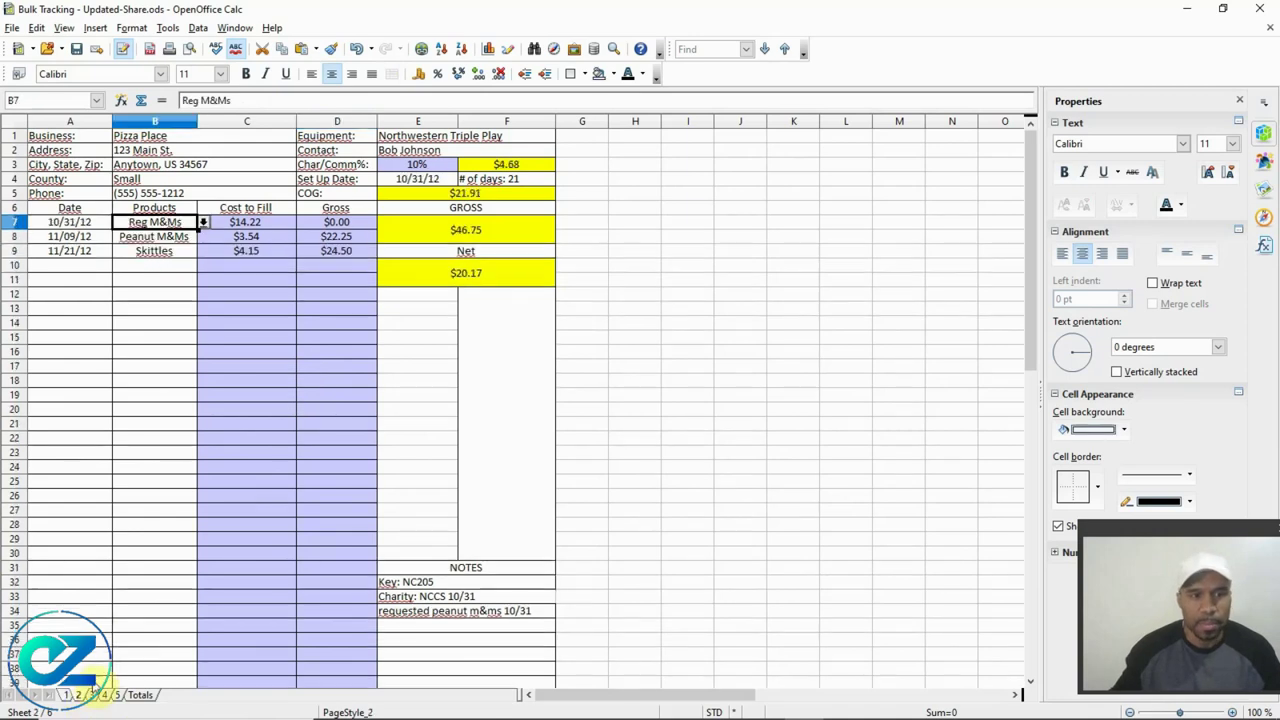
click(166, 251)
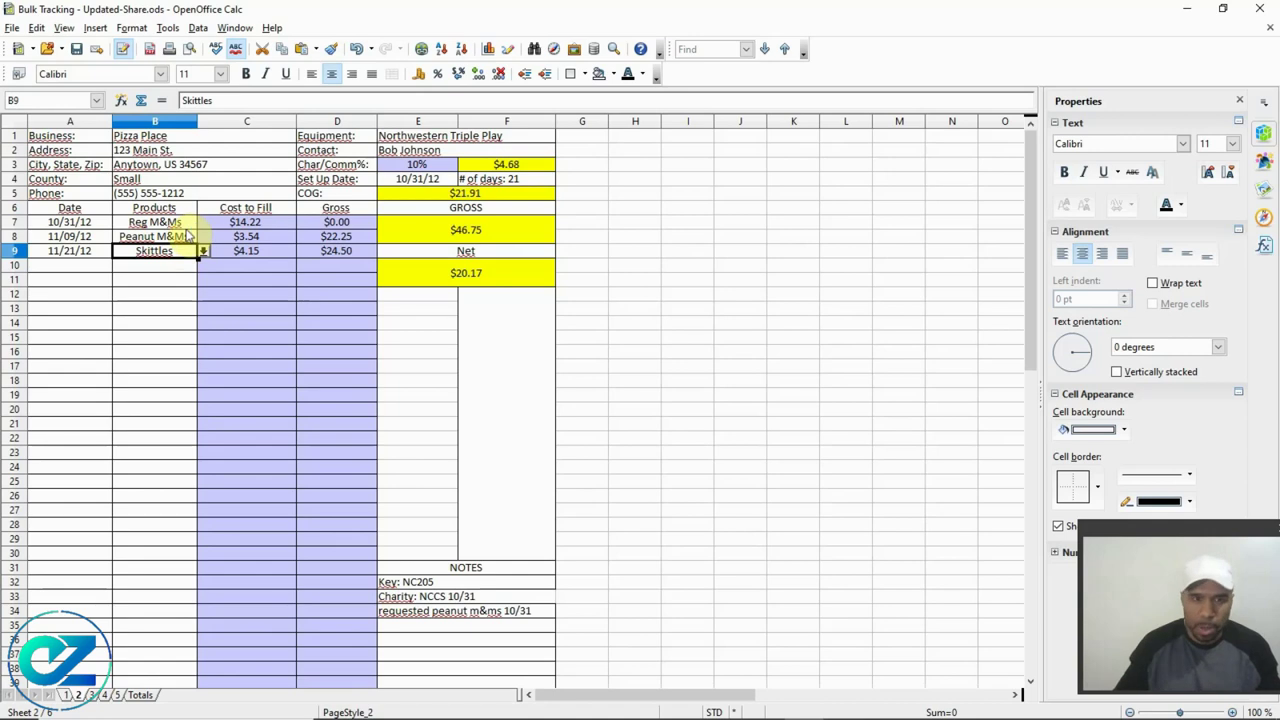
click(185, 223)
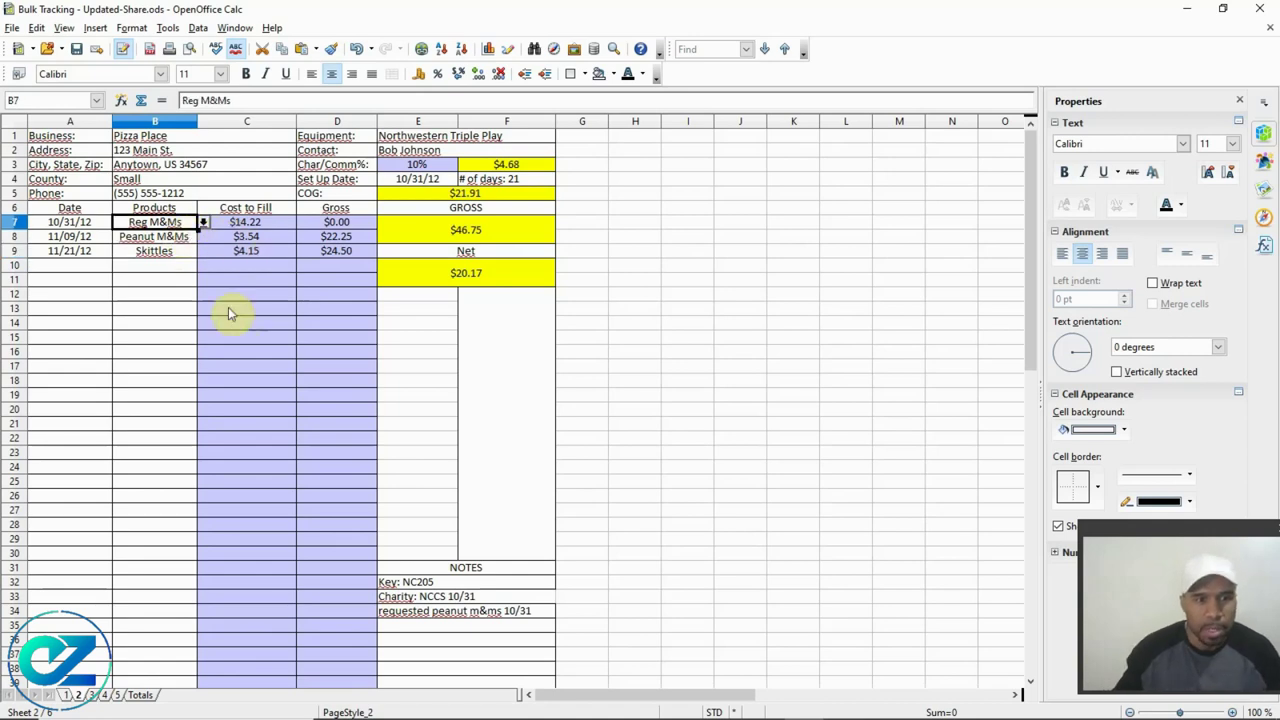
click(166, 239)
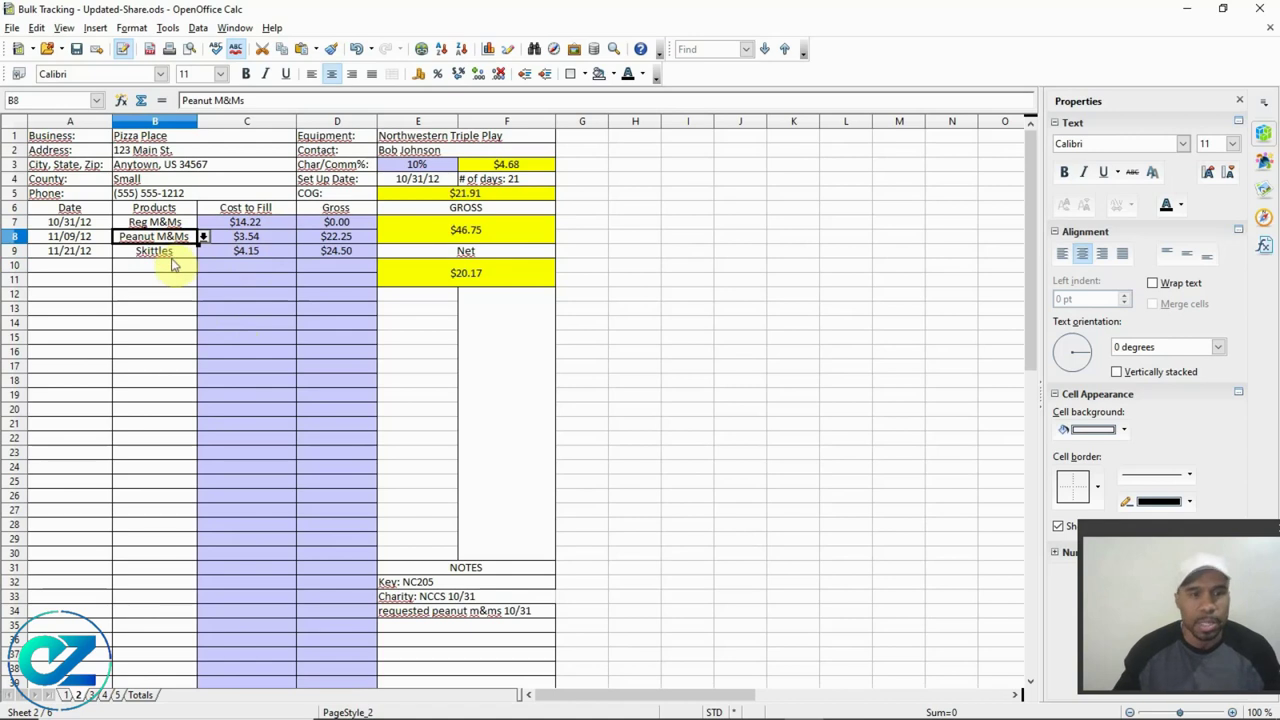
click(160, 254)
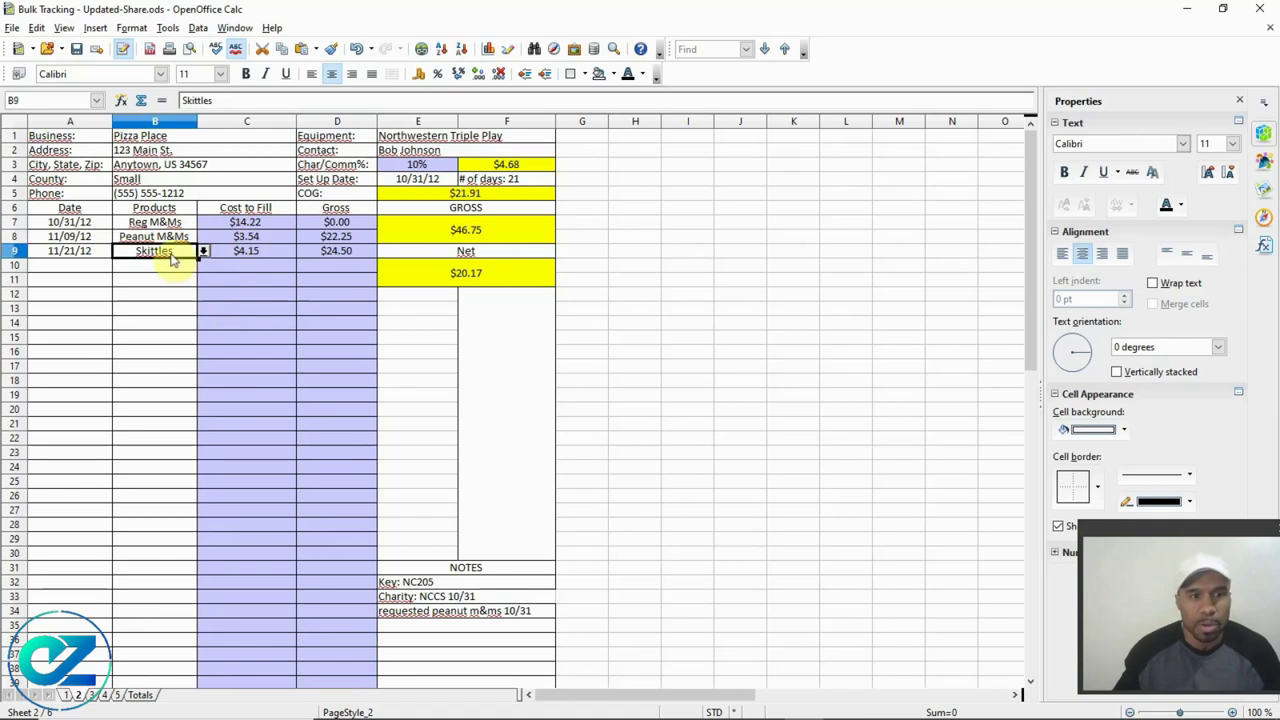
- On sheet 4, add the date 3-25-20 in I9 as a new row of the COGS and GROSS side table
click(104, 695)
click(745, 228)
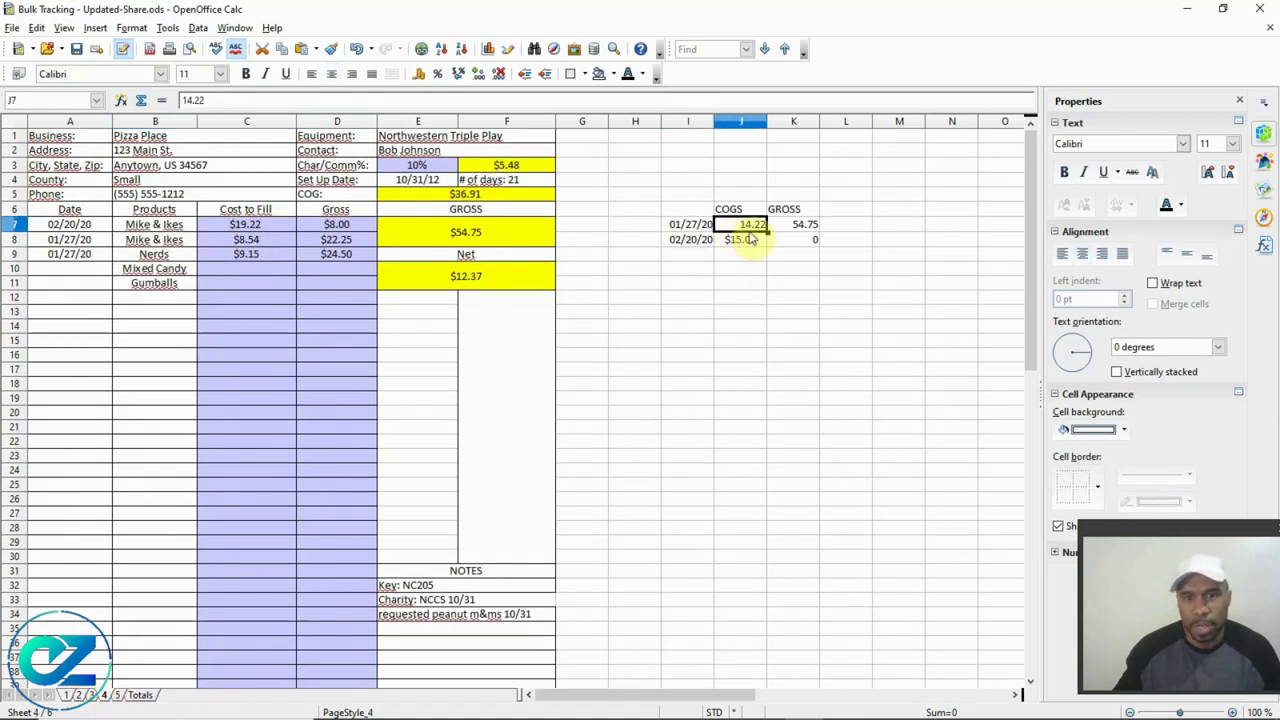
click(742, 245)
click(743, 258)
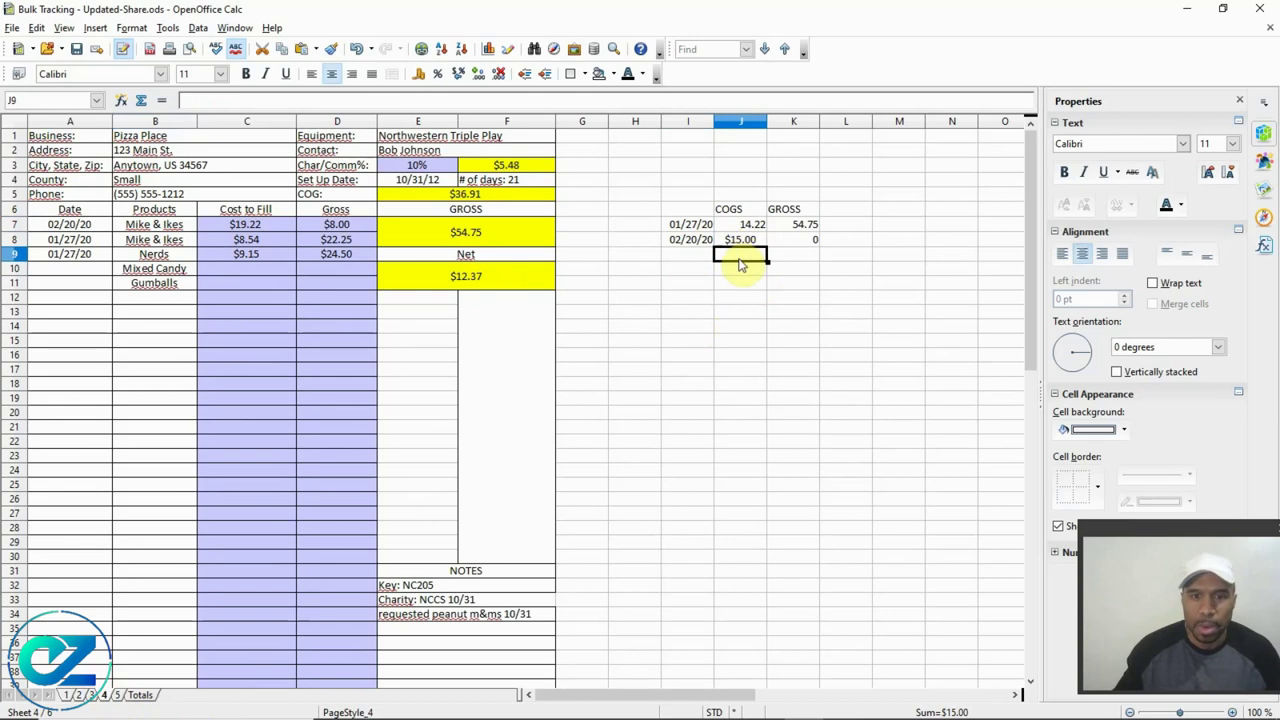
click(687, 257)
text(3-25-20)
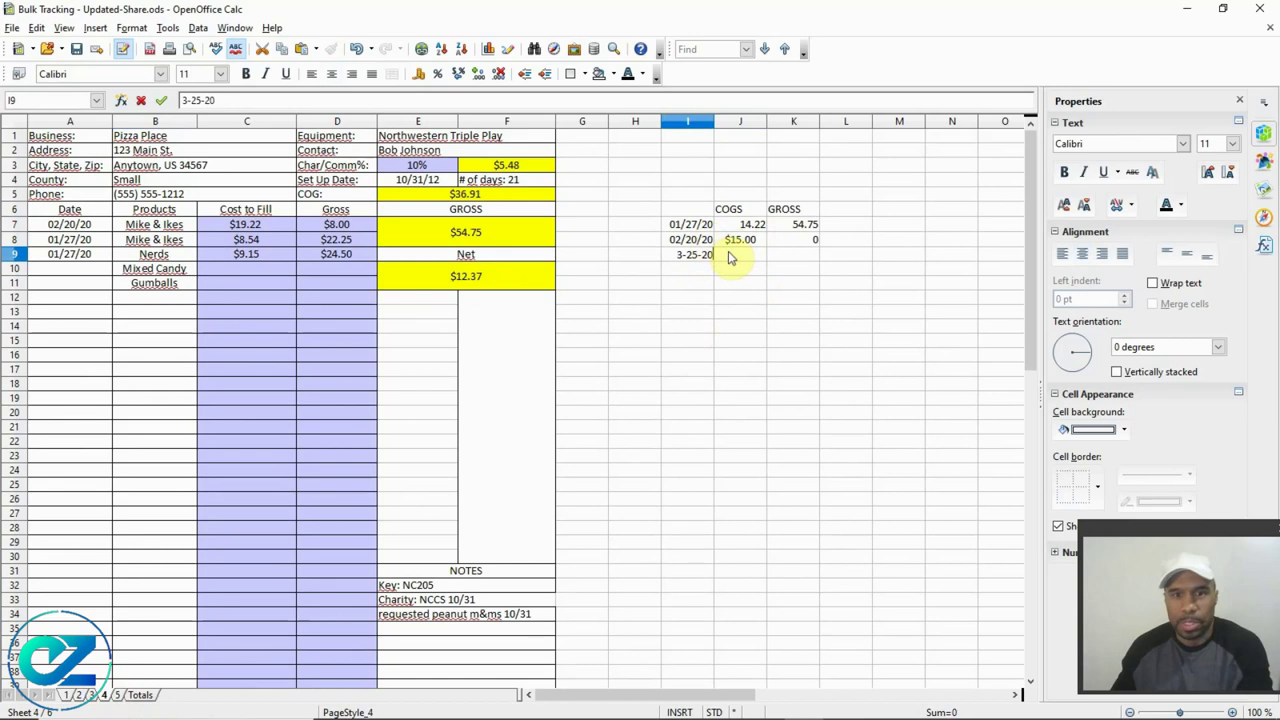
key(Return)
- Examine the COGS and GROSS cells J9 and K9 beside the new date, and the GROSS entry in K8
click(752, 258)
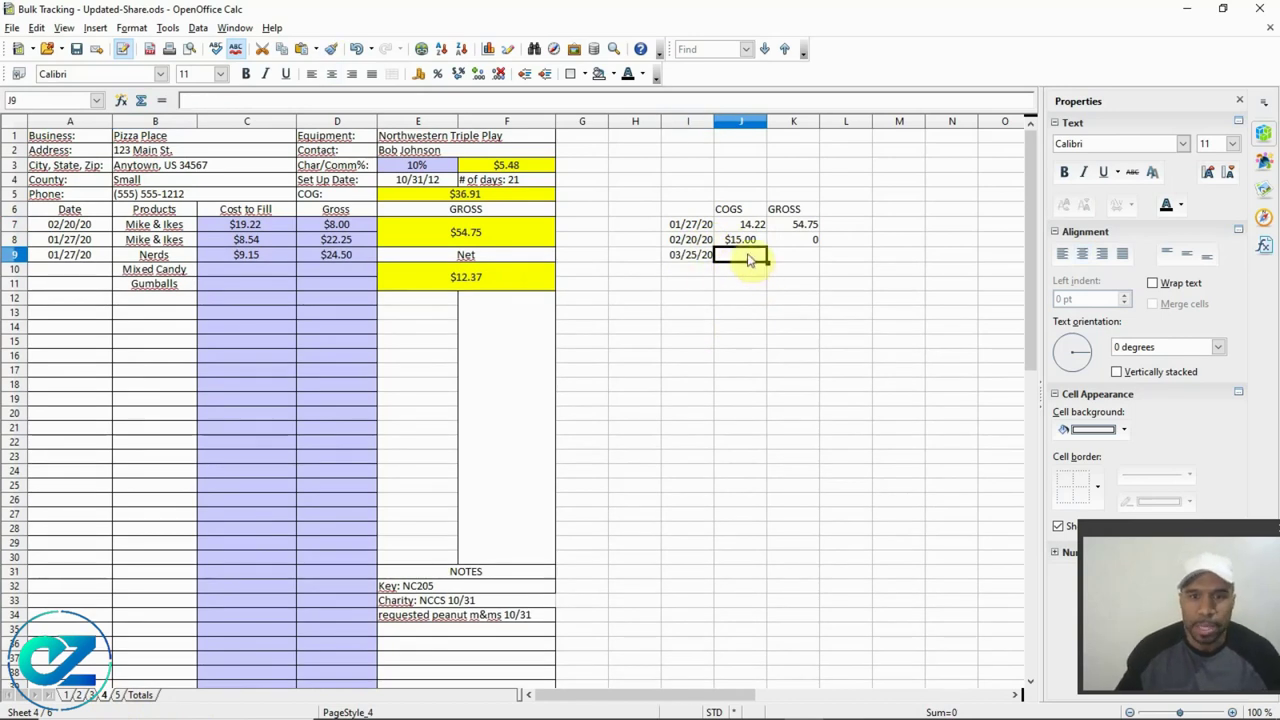
click(806, 256)
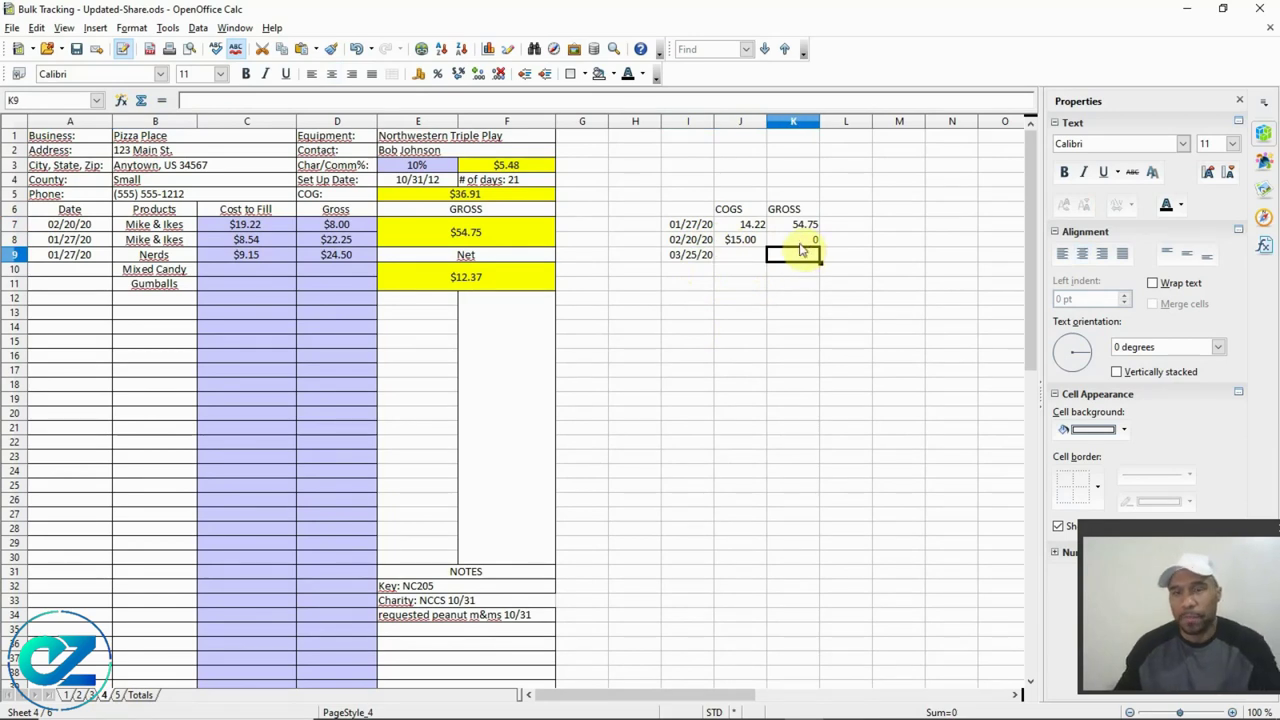
click(800, 244)
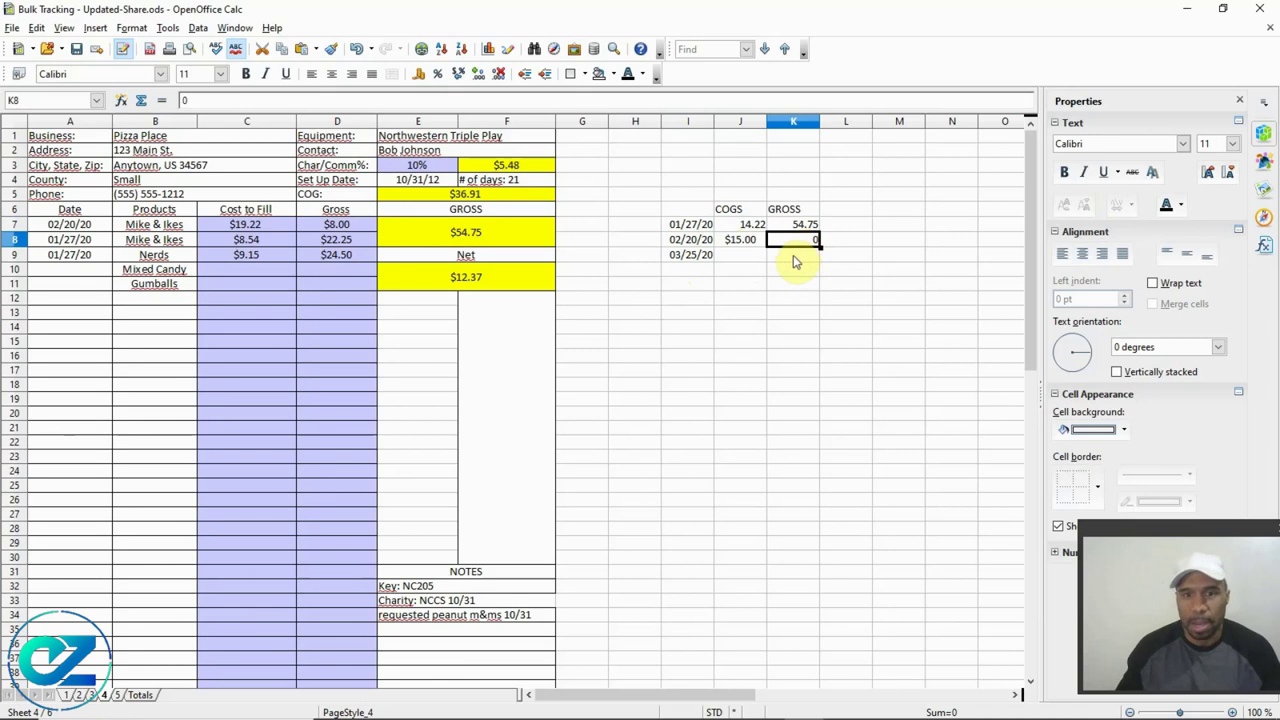
click(793, 257)
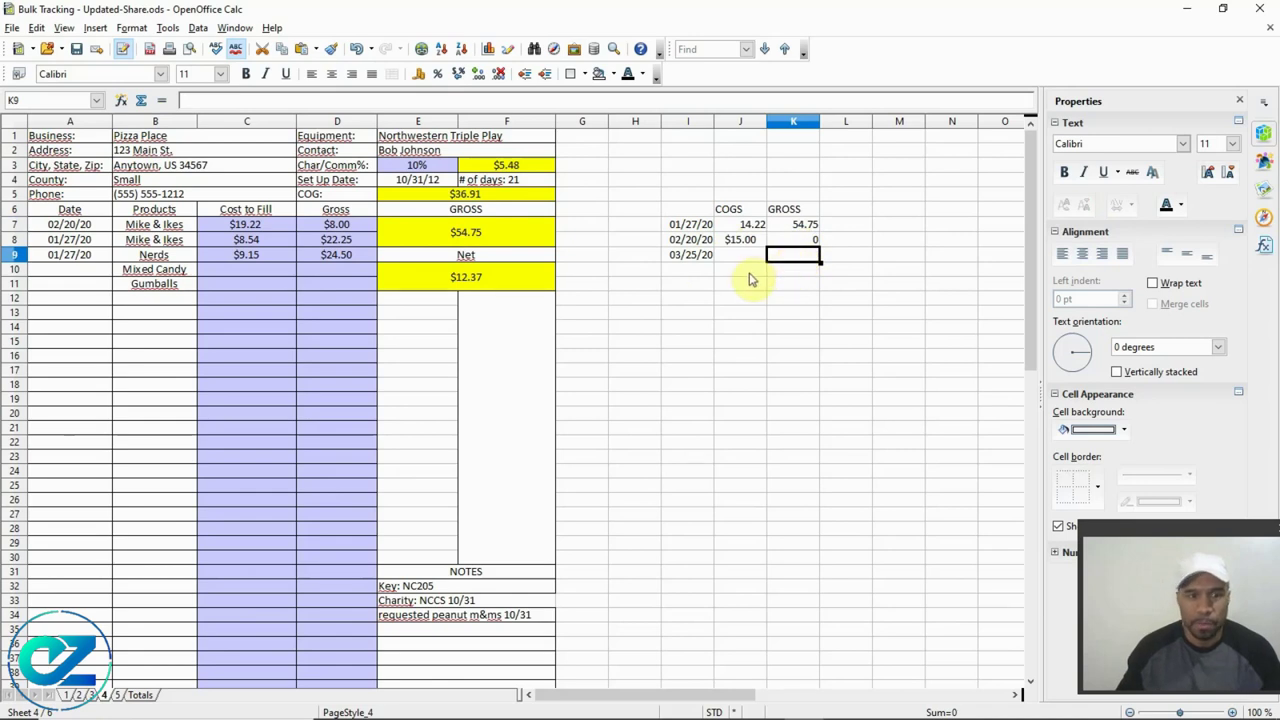
- Examine the Cost to Fill and Gross entries in rows 7 to 9 of sheet 4 and their column sums in row 48
click(251, 236)
click(262, 258)
click(265, 242)
click(271, 226)
click(263, 254)
click(277, 237)
click(277, 226)
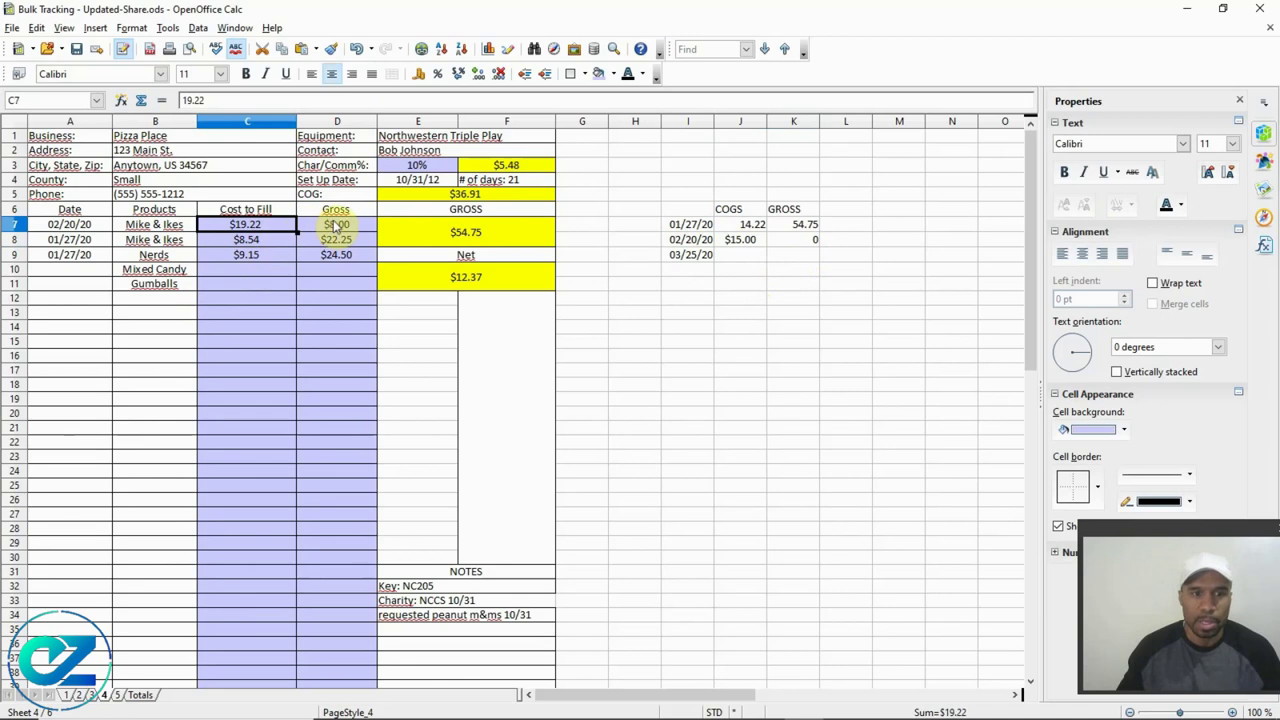
click(330, 224)
click(330, 256)
click(334, 240)
scroll(298, 408, down, 2)
scroll(298, 408, down, 4)
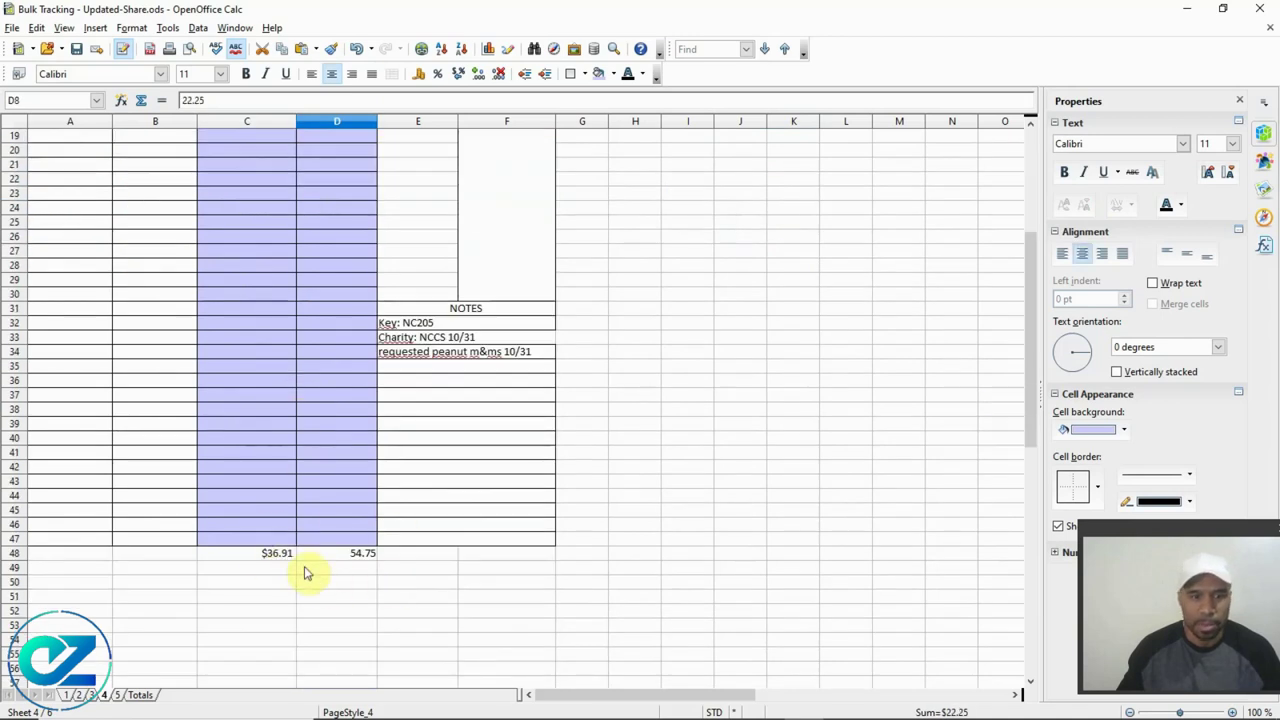
scroll(300, 476, up, 6)
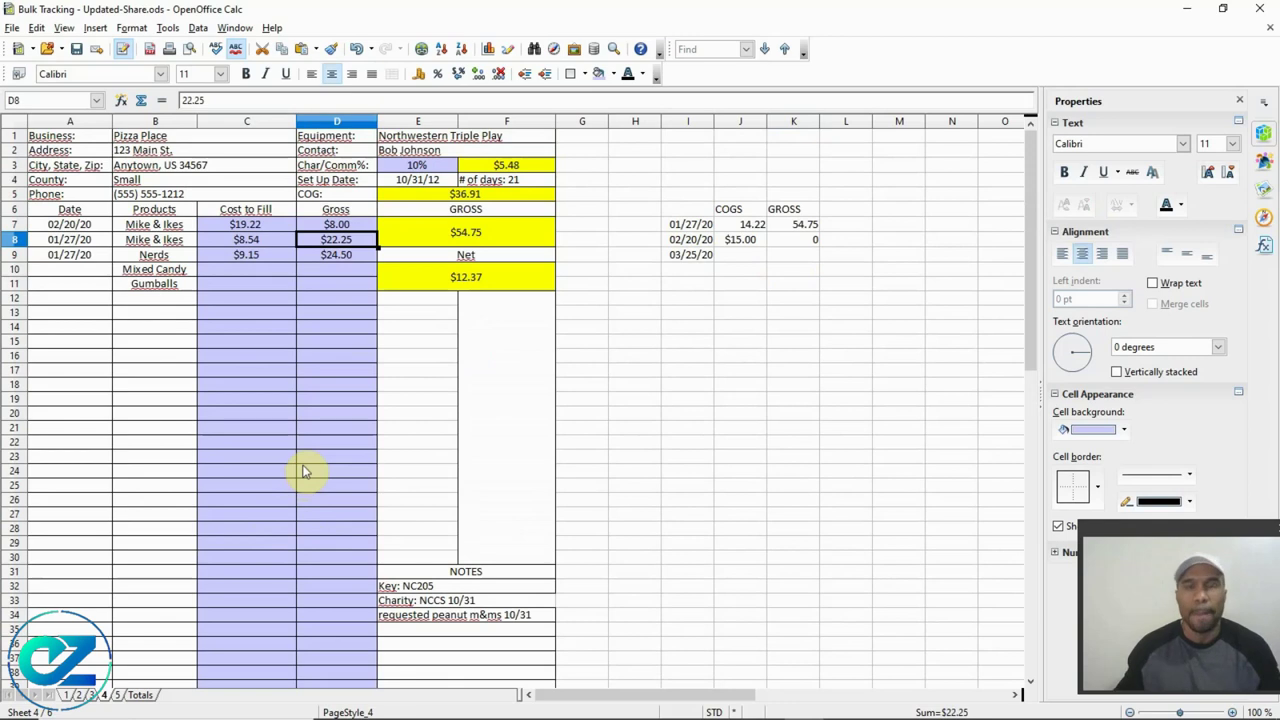